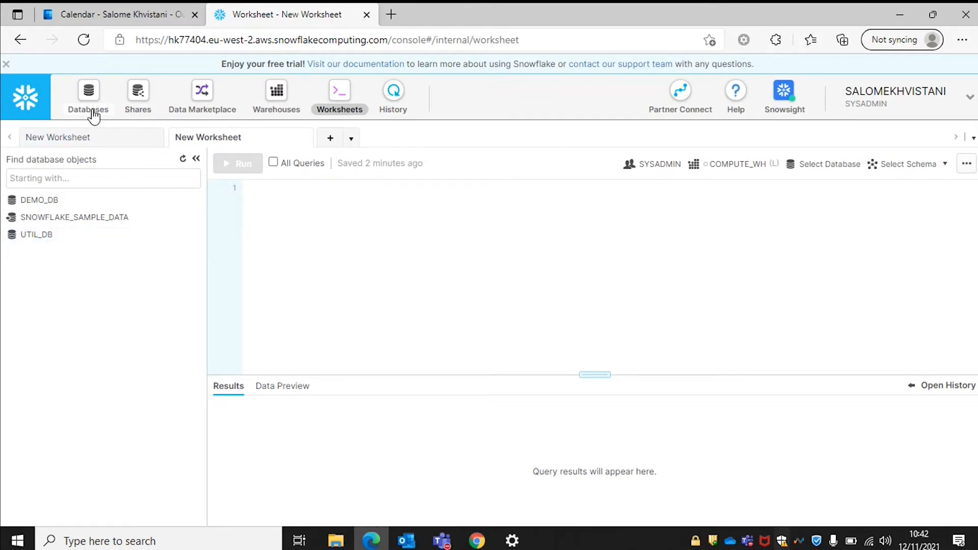
Browse the account's Databases list, then switch to the Shares data-sharing page.
click(90, 94)
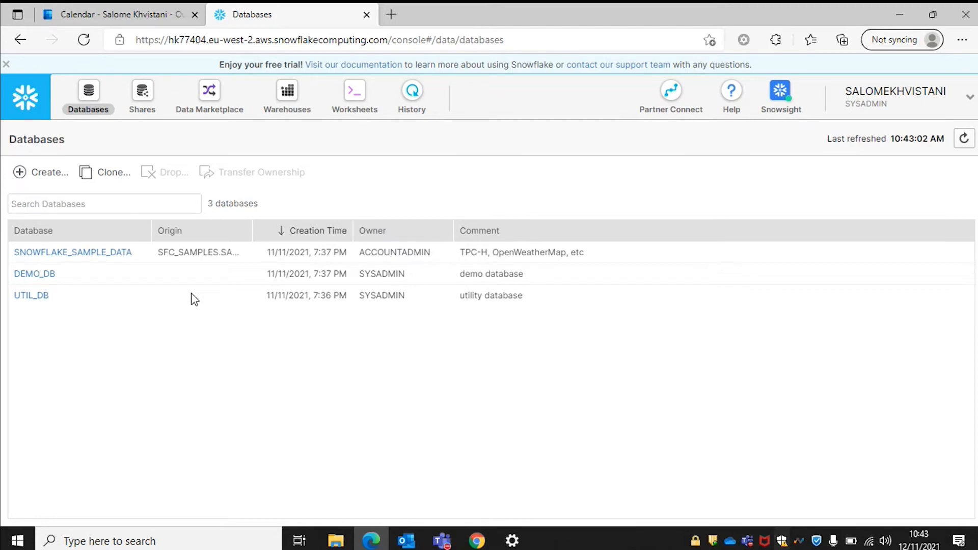
click(142, 96)
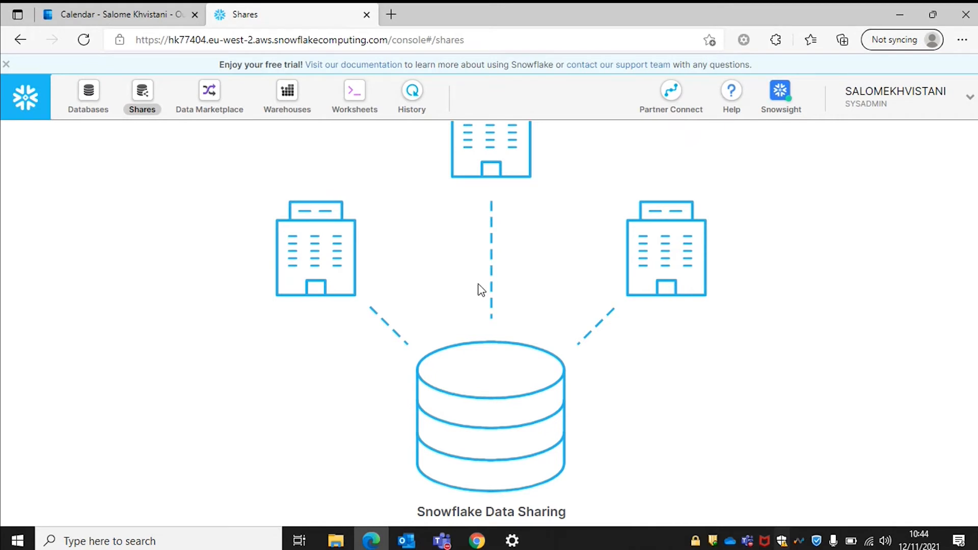
View the Data Marketplace, then the Warehouses list showing the suspended Large COMPUTE_WH.
click(210, 94)
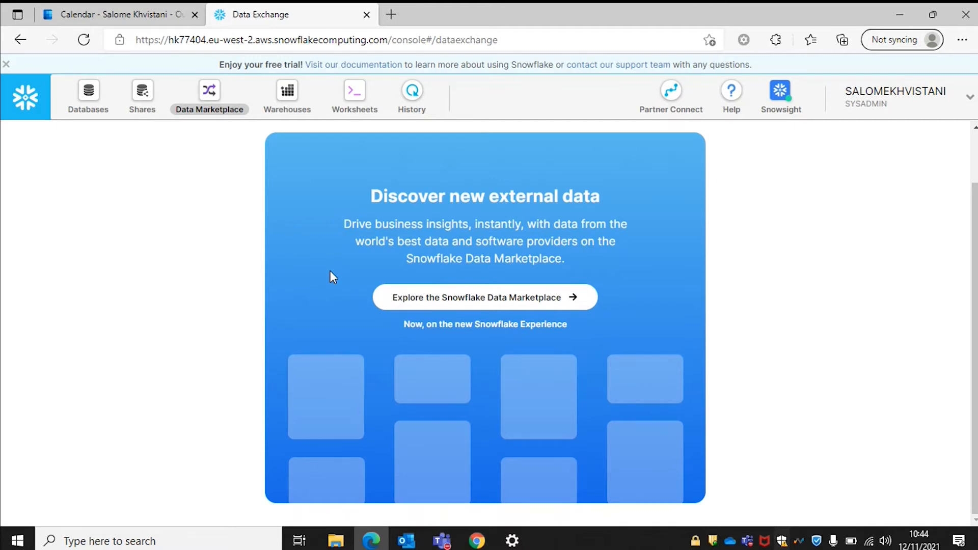
click(283, 107)
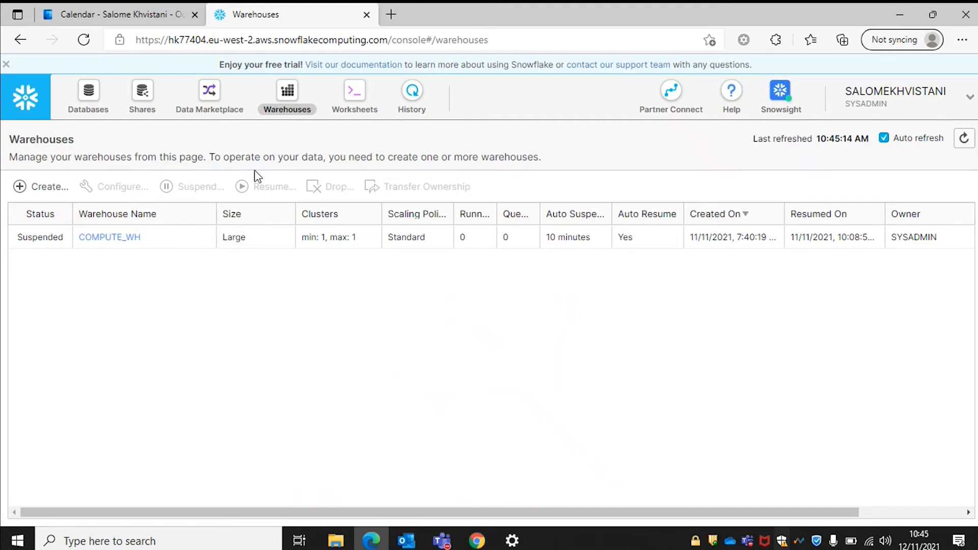
Glance at the worksheet's history pane, then open the full History page of past queries.
click(353, 113)
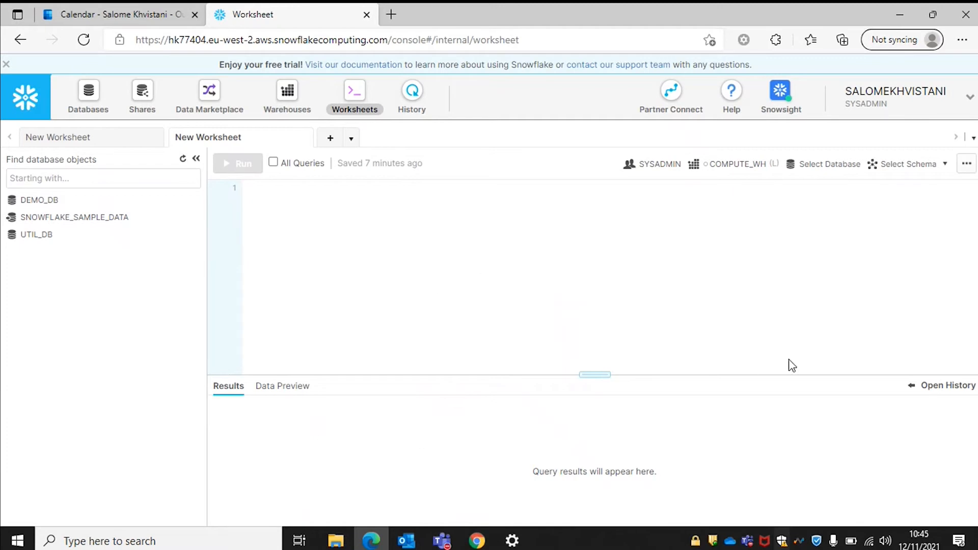
click(911, 385)
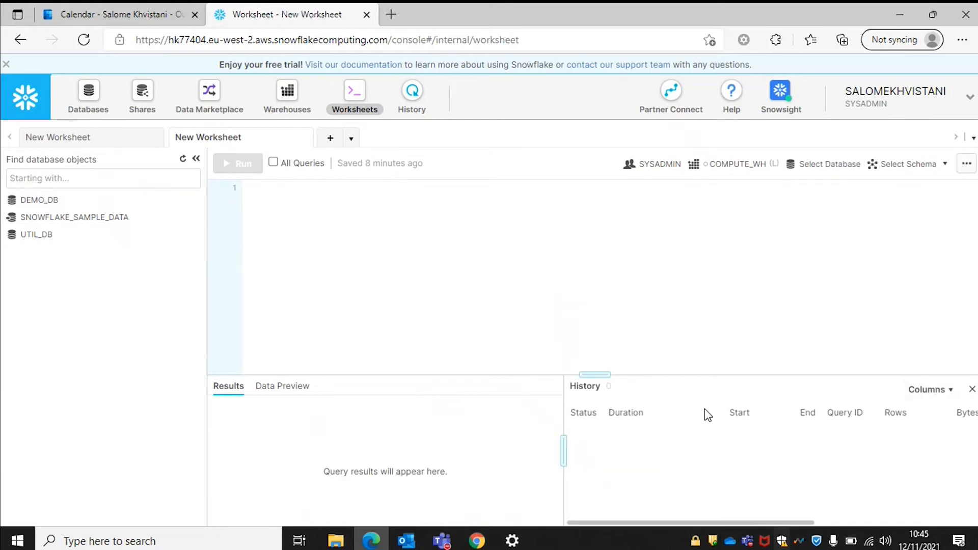
click(972, 390)
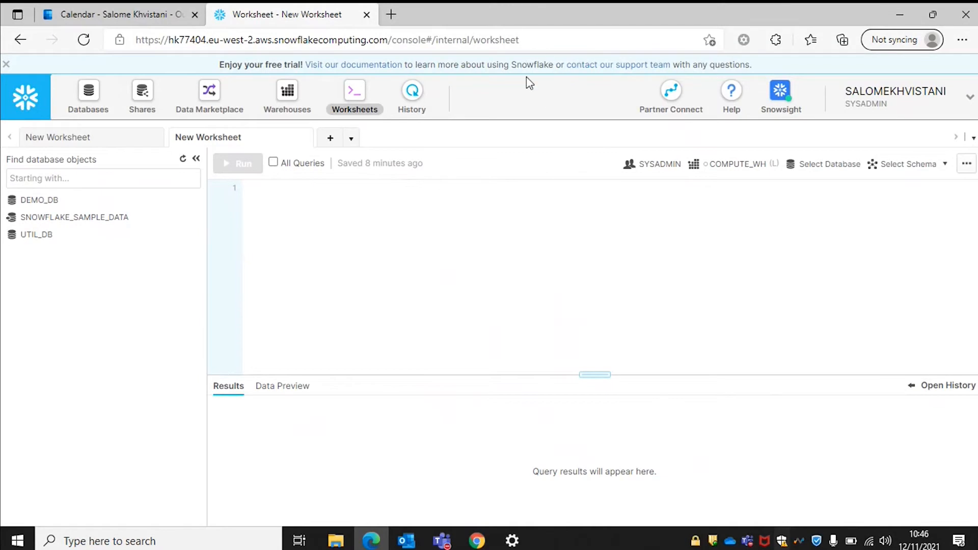
click(412, 97)
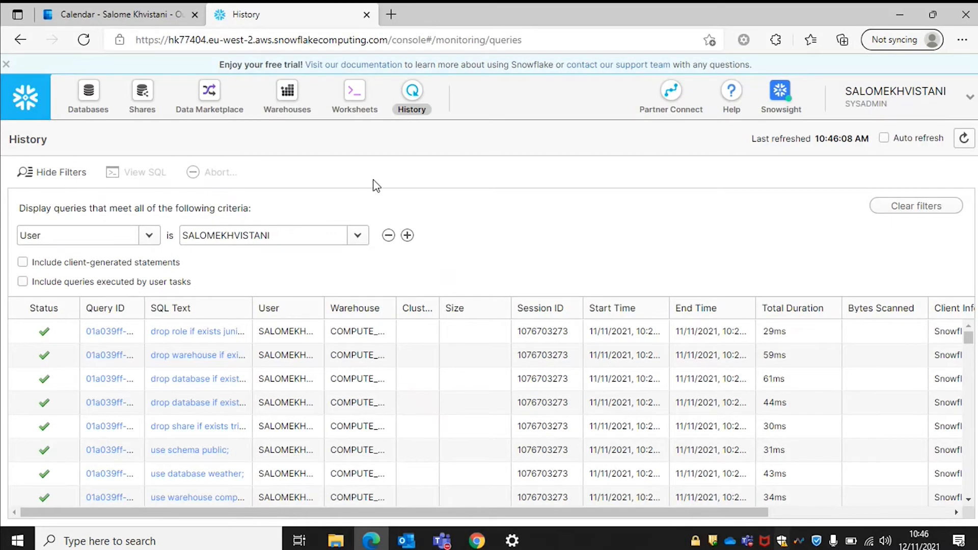
Check the worksheet and account menu, then reopen Databases listing DEMO_DB, SNOWFLAKE_SAMPLE_DATA and UTIL_DB.
click(357, 101)
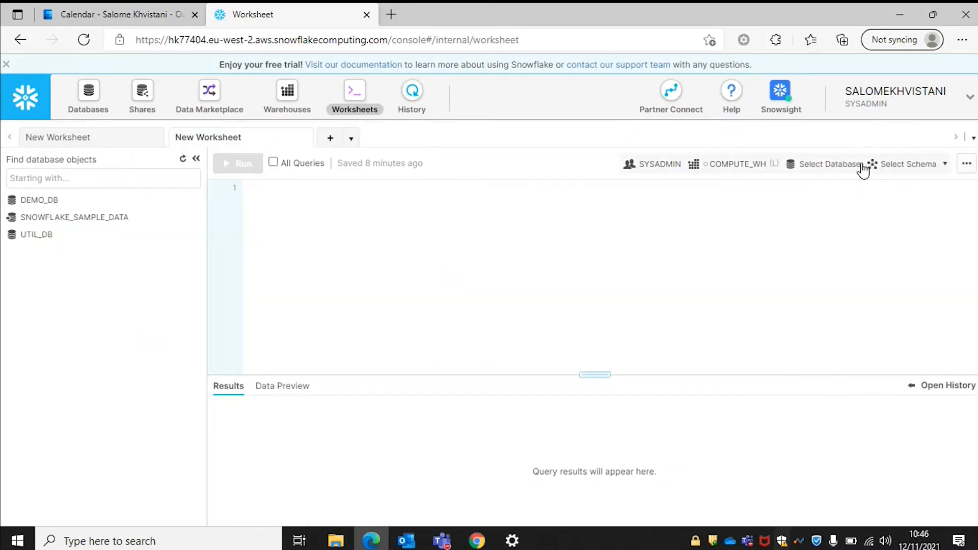
click(880, 103)
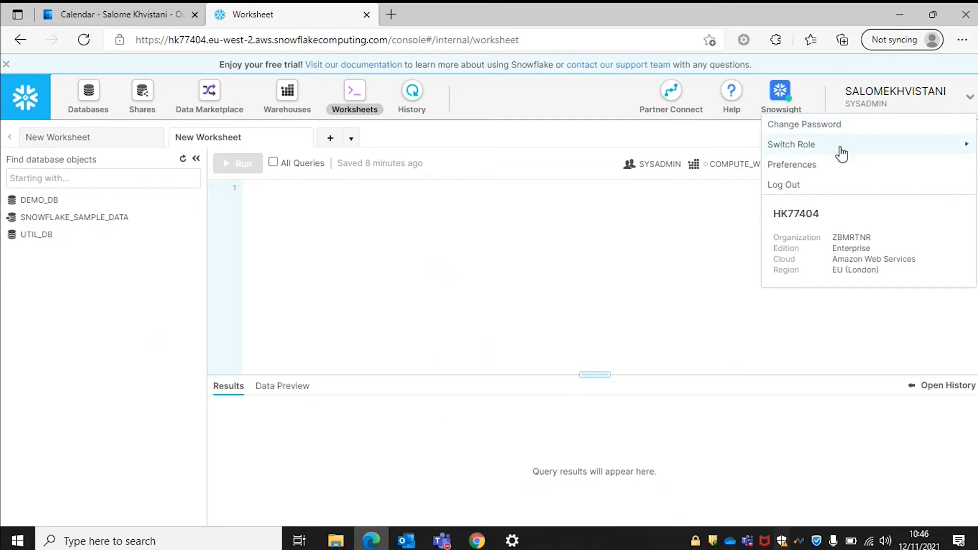
click(636, 314)
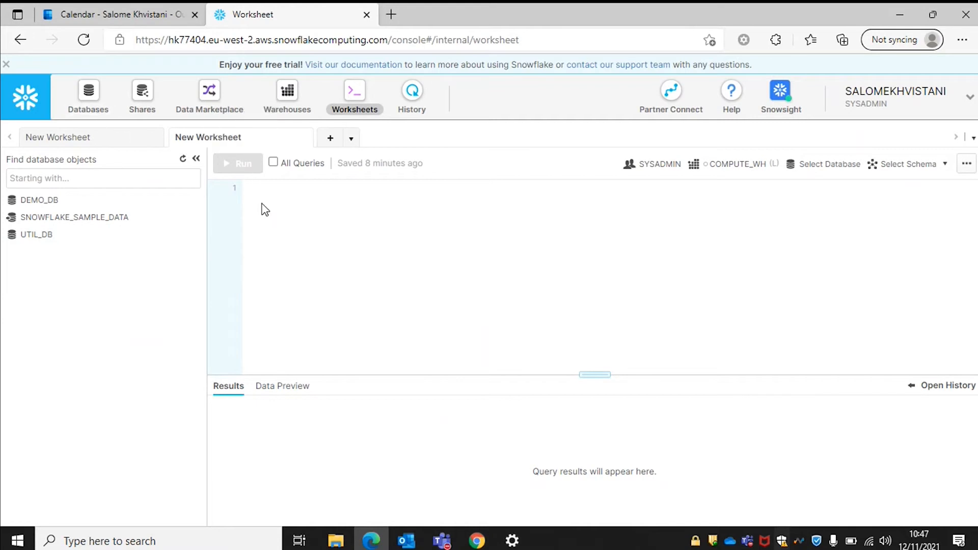
click(86, 95)
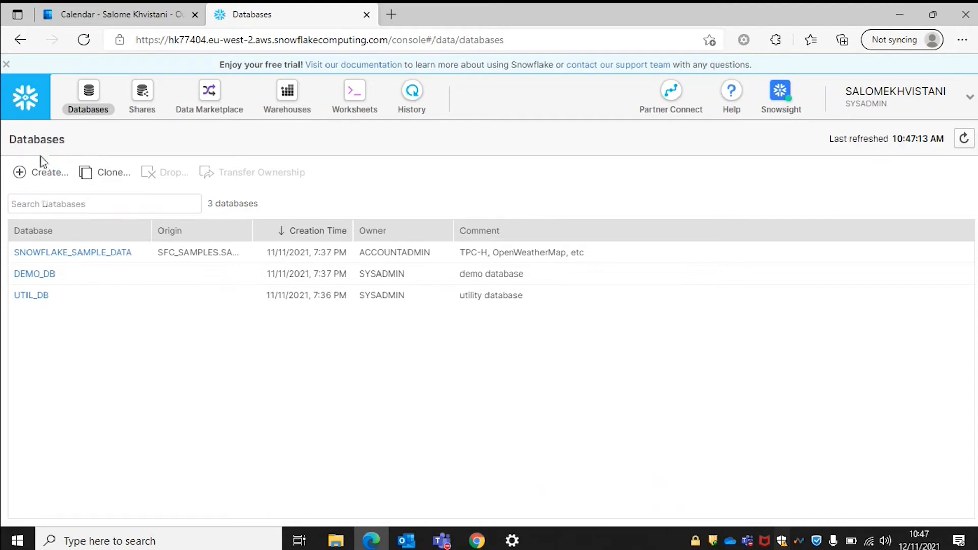
Create a database named Citibike and go back to the empty SQL worksheet.
click(39, 171)
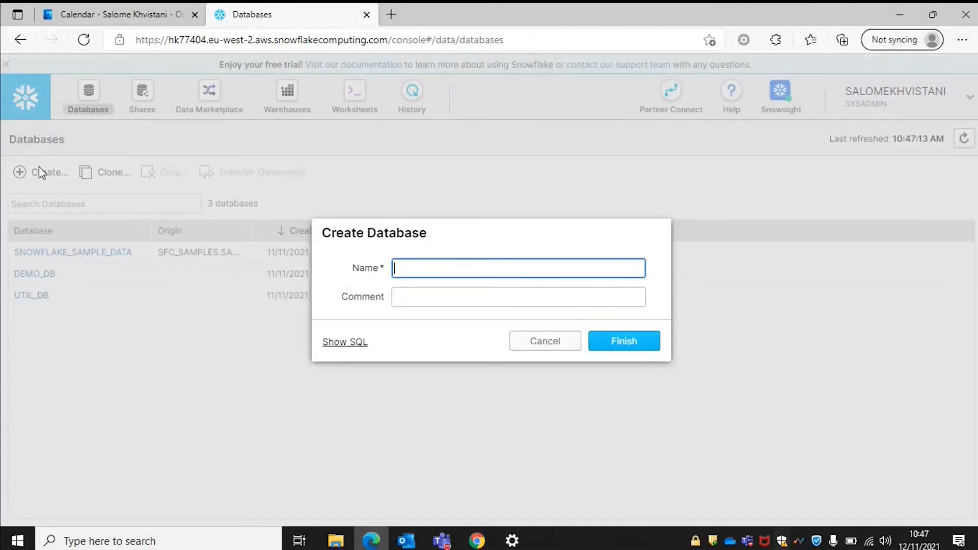
text(Citi)
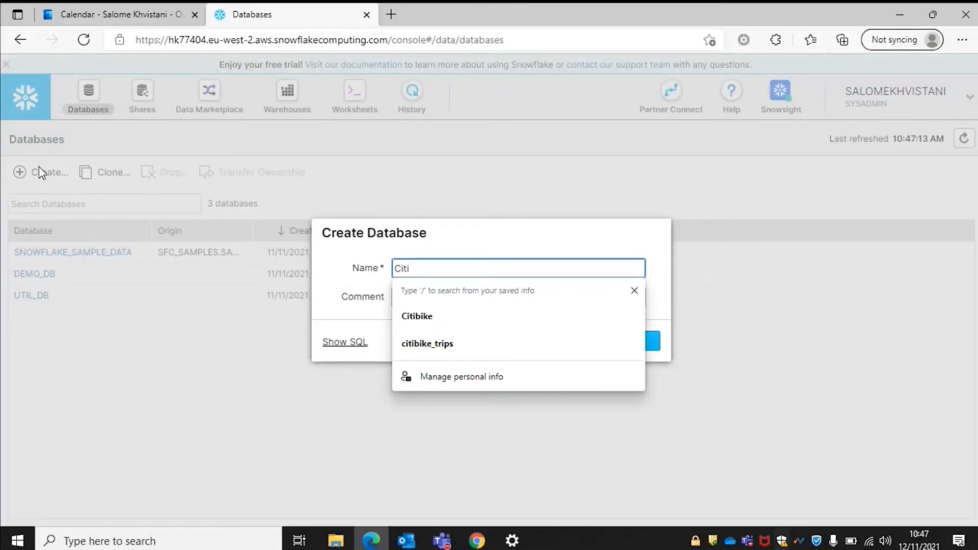
click(481, 311)
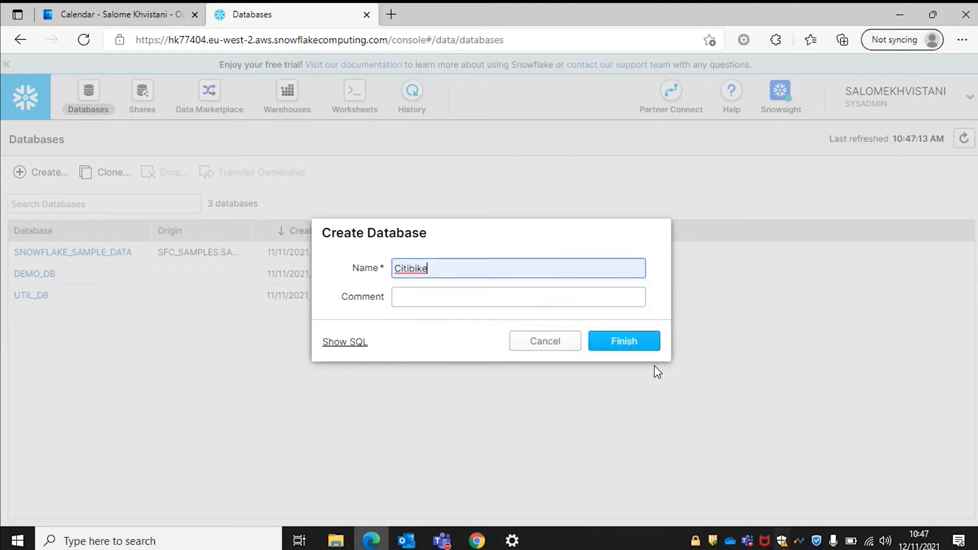
click(625, 342)
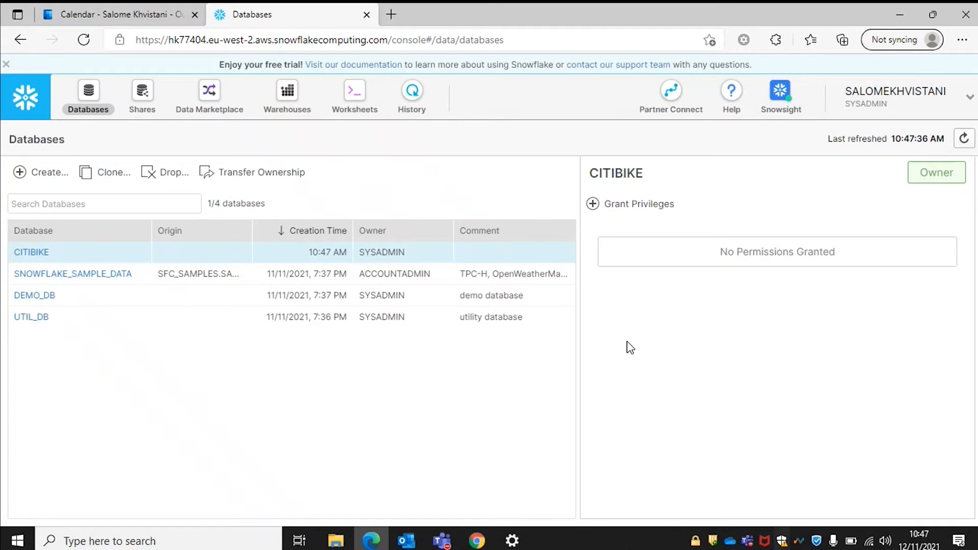
click(364, 100)
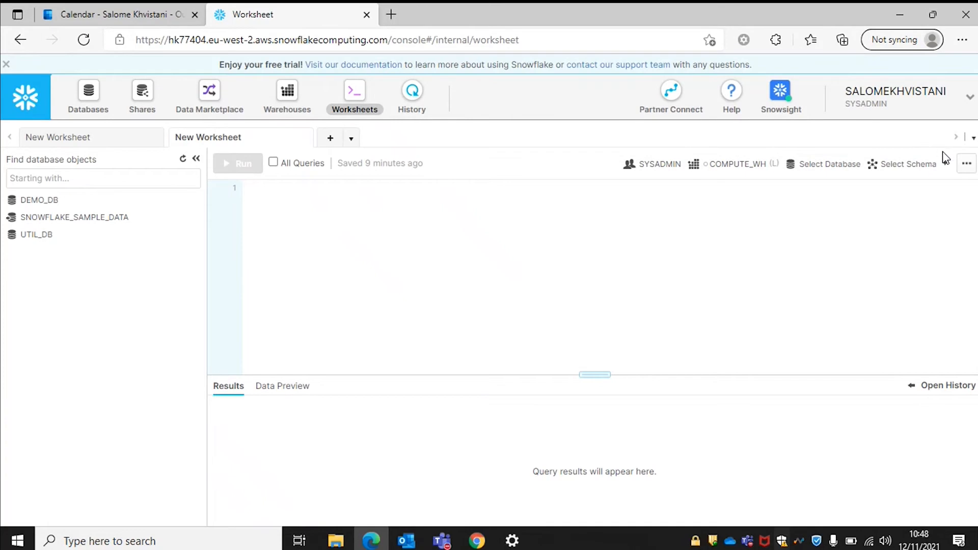
Resume COMPUTE_WH and set the worksheet context to database CITIBIKE, schema PUBLIC.
click(746, 163)
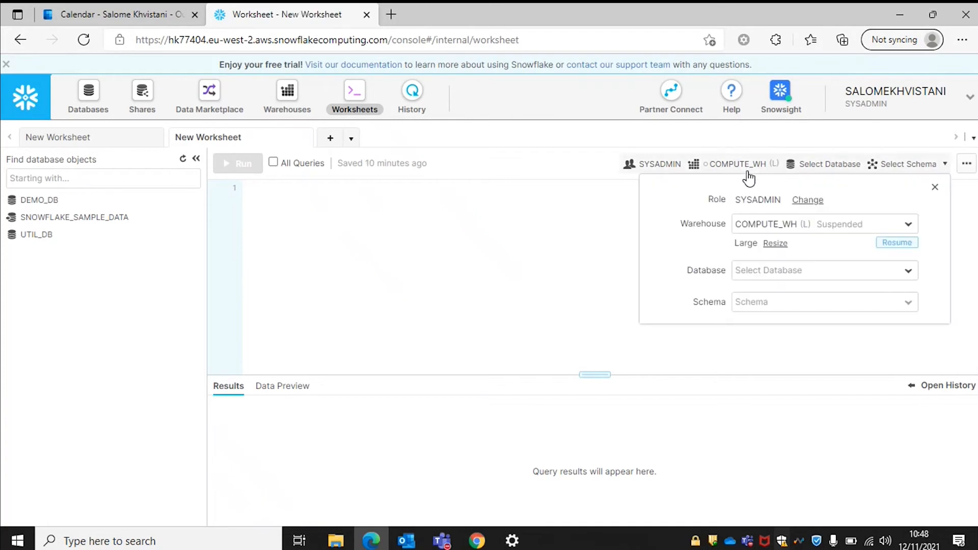
click(890, 244)
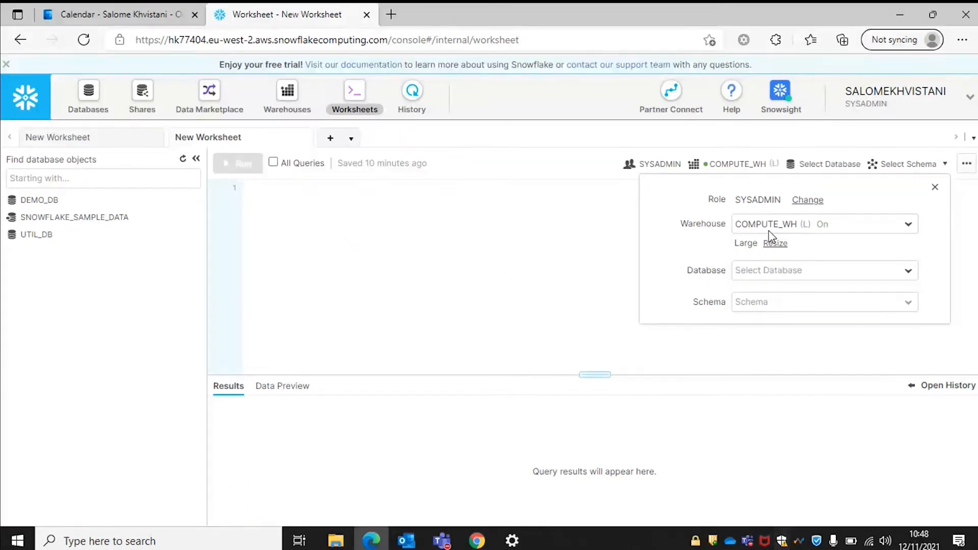
click(764, 275)
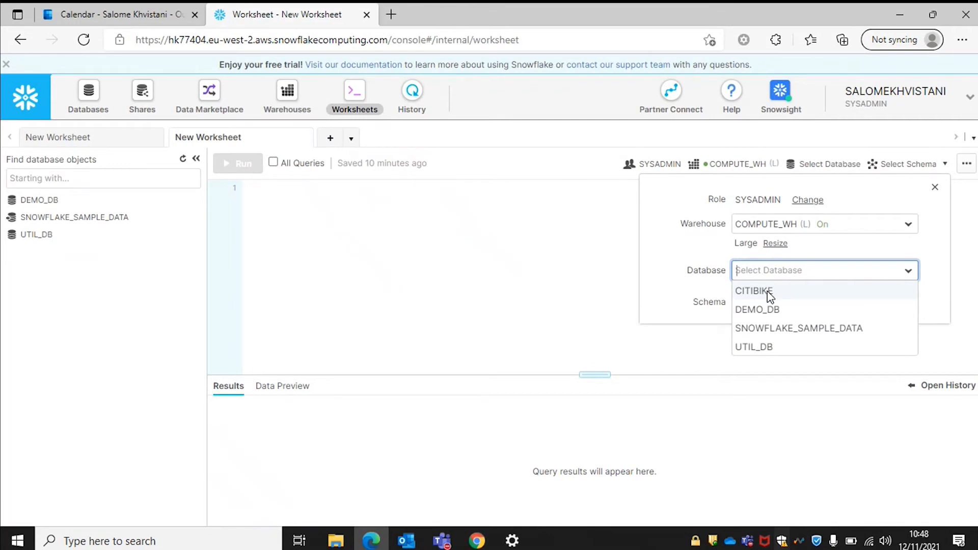
click(768, 291)
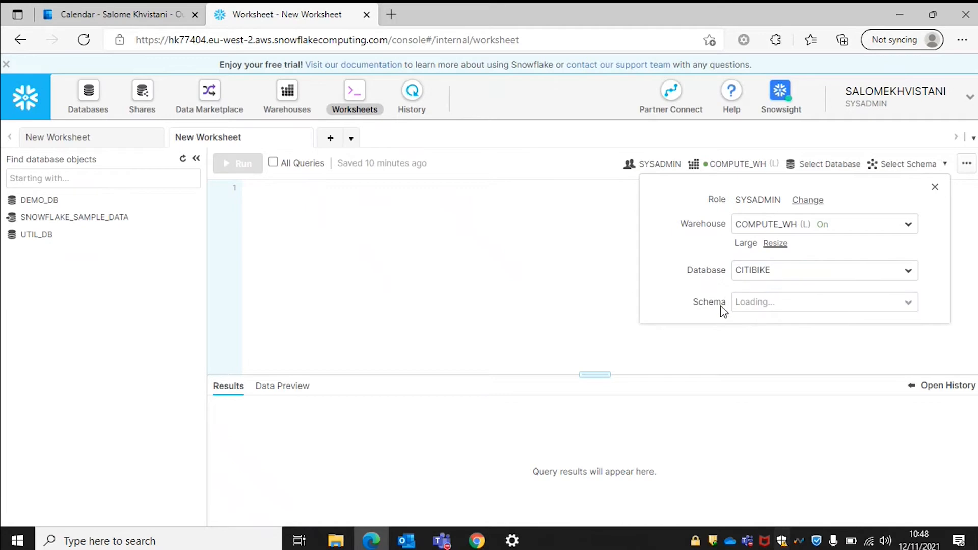
click(748, 306)
click(765, 340)
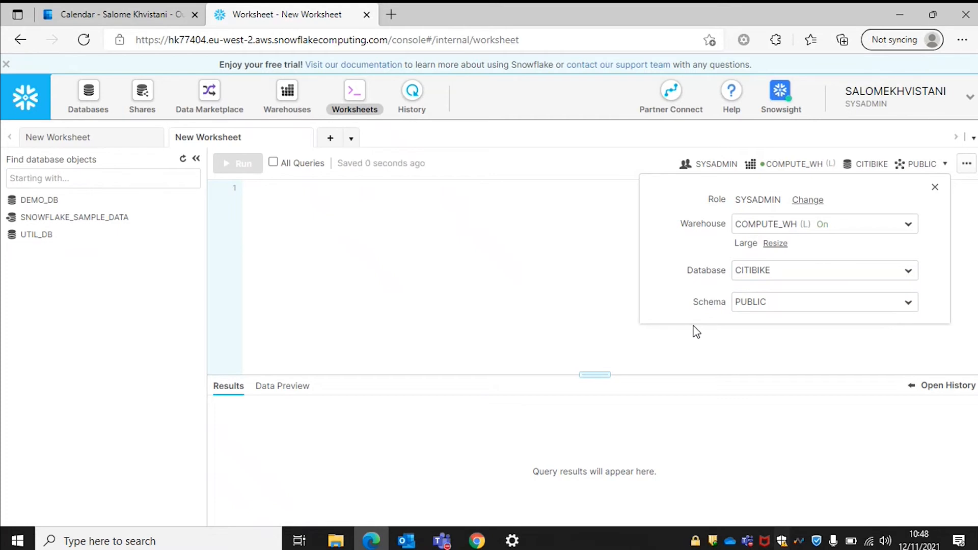
click(553, 352)
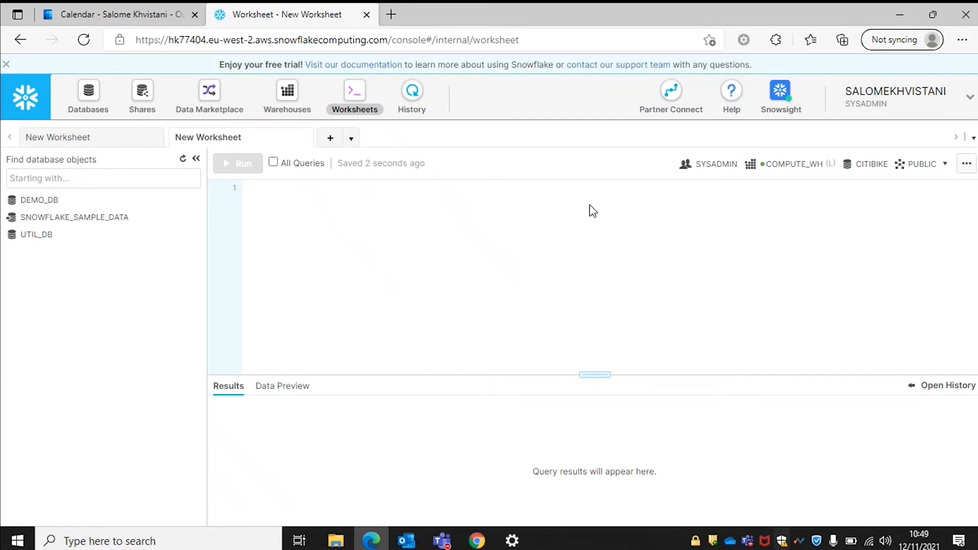
Copy the CREATE TABLE trips statement from the first worksheet into the CITIBIKE worksheet.
click(90, 137)
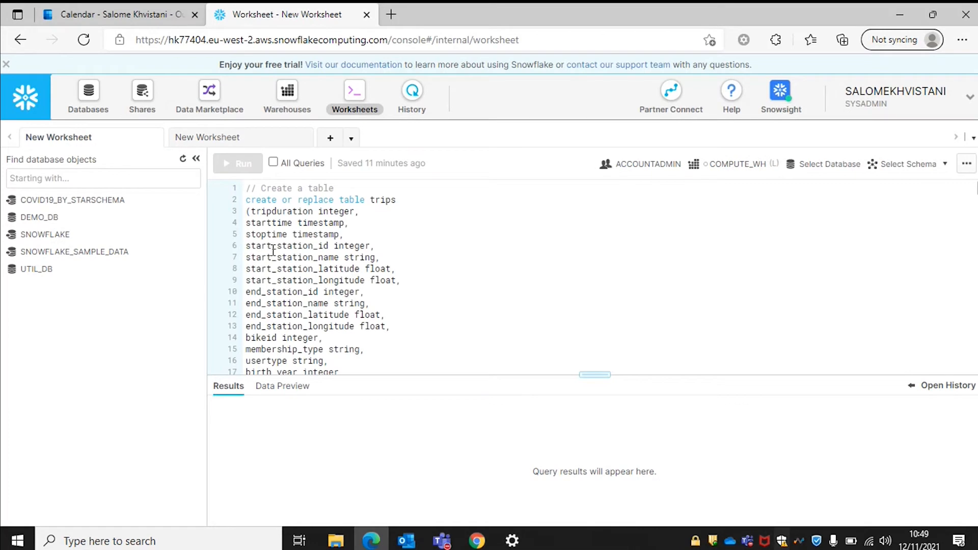
drag(247, 188, 348, 233)
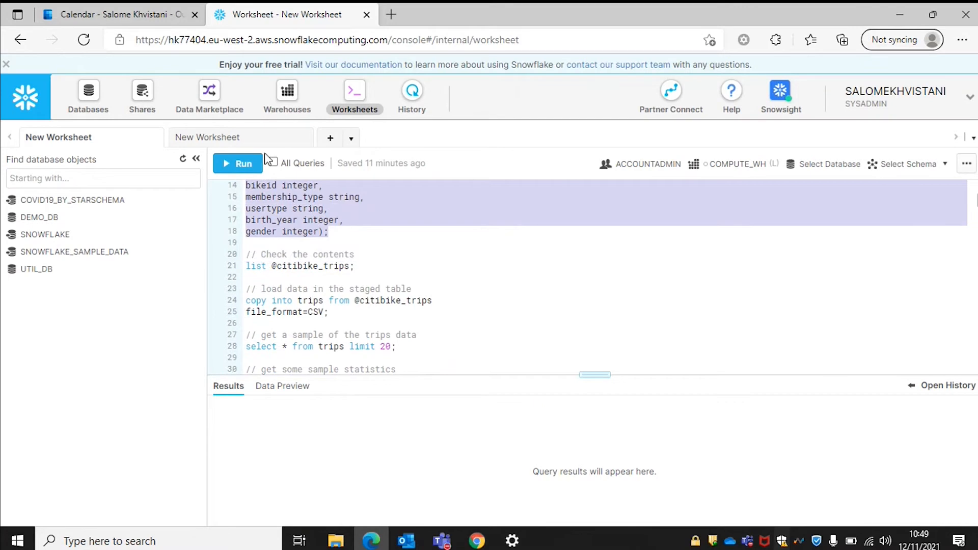
click(240, 137)
text(// Create a table create or replace table trips (tripduration integer, starttime timestamp, stoptime timestamp, start_station_id integer, start_station_name string, start_station_latitude float, start_station_longitude float, end_station_id integer, end_station_name string, end_station_latitude float, end_station_longitude float, bikeid integer, membership_type string, usertype string, birth_year integer, gender integer);)
scroll(373, 262, up, 1)
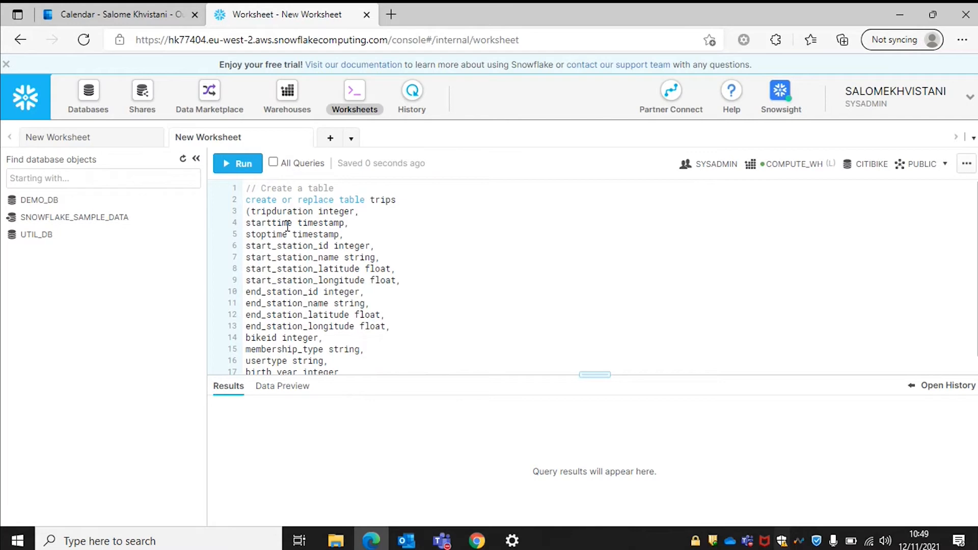
Run the whole CREATE OR REPLACE TABLE trips query, then check the Databases list.
scroll(295, 346, down, 1)
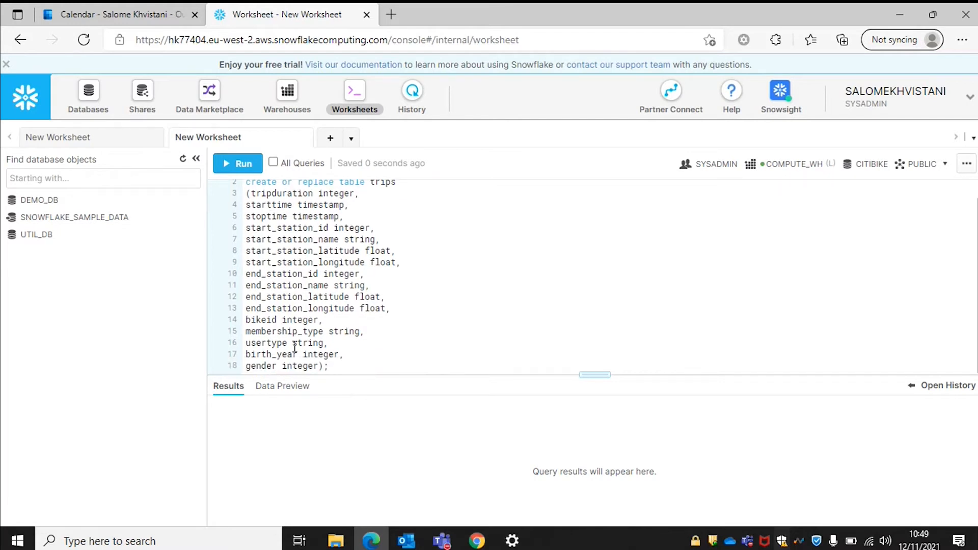
scroll(295, 348, up, 1)
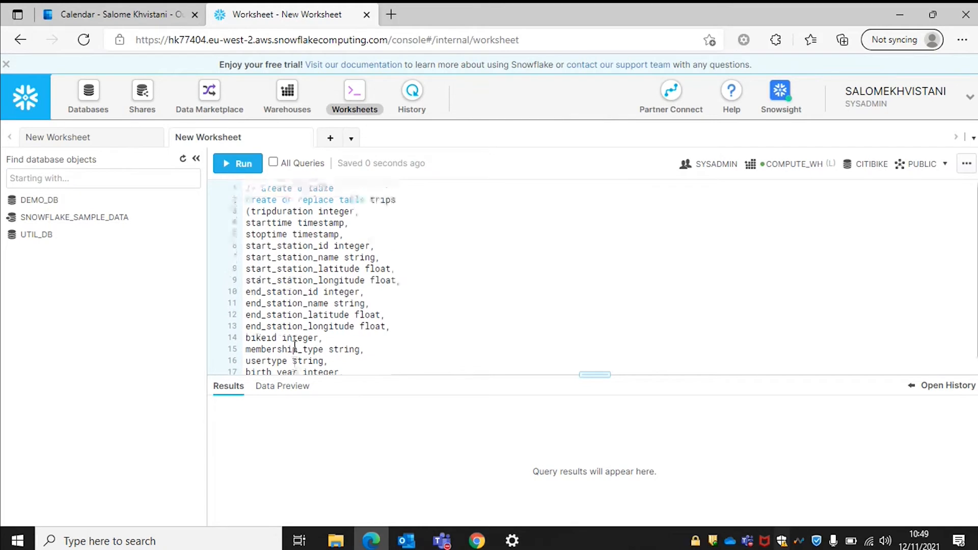
drag(244, 188, 423, 405)
key(ctrl+Return)
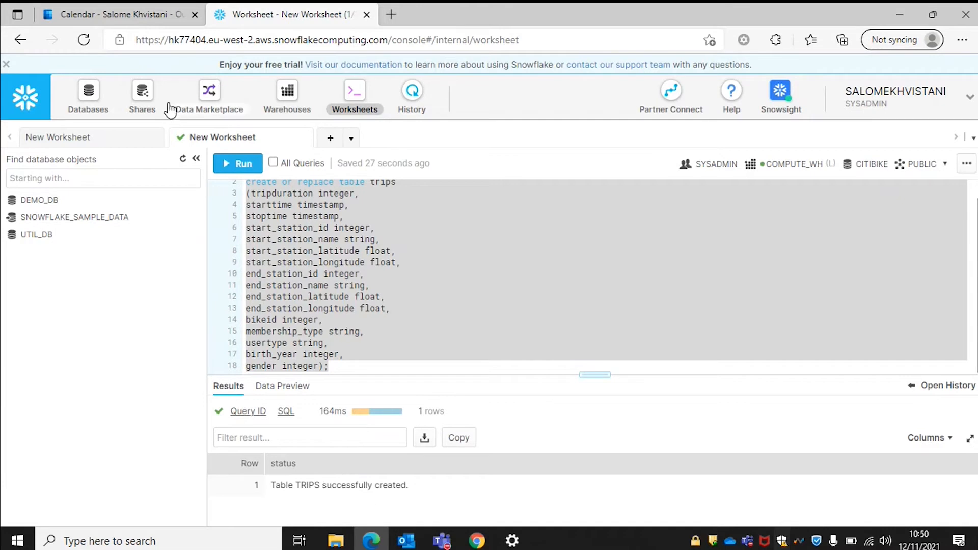
click(92, 93)
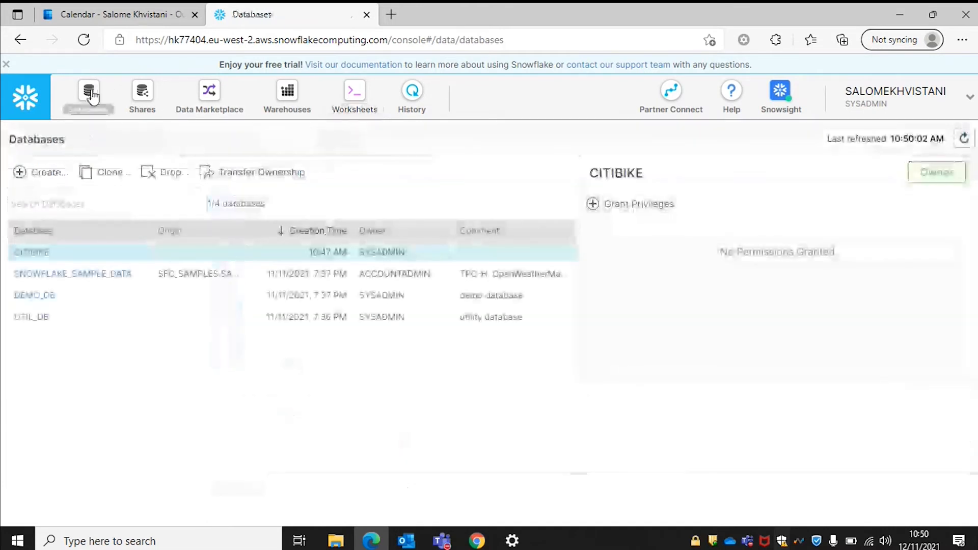
Open CITIBIKE's TRIPS table and review its columns, like TRIPDURATION NUMBER(38,0) and STARTTIME.
click(35, 253)
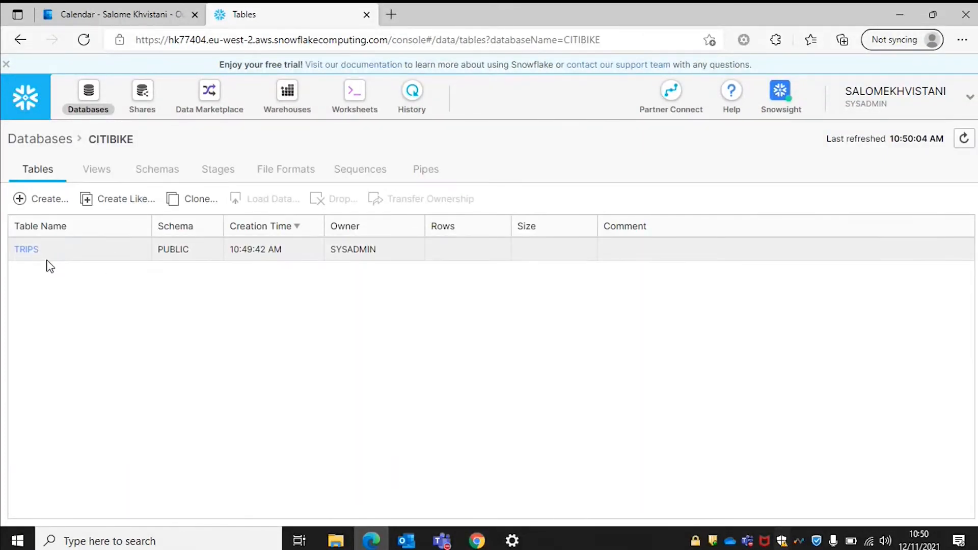
click(28, 250)
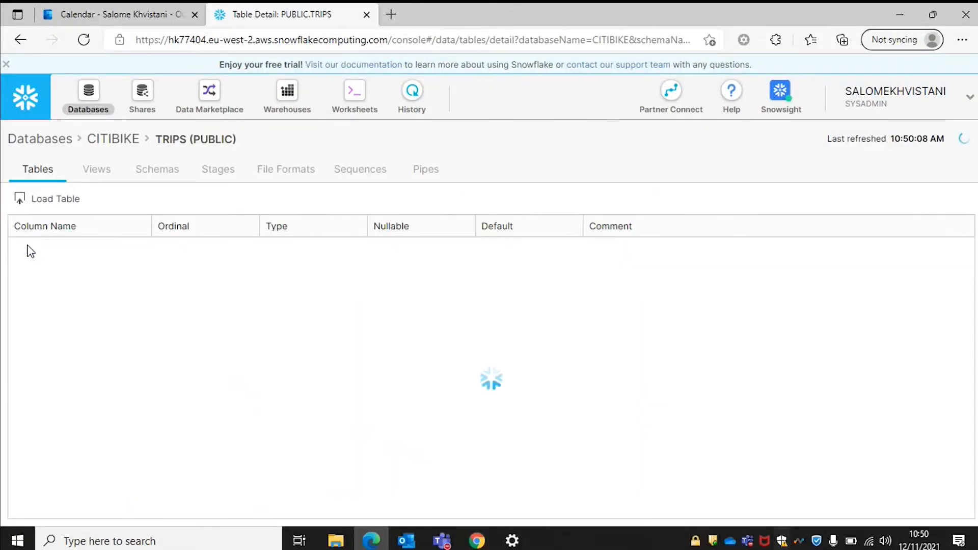
scroll(135, 353, down, 2)
scroll(135, 352, up, 2)
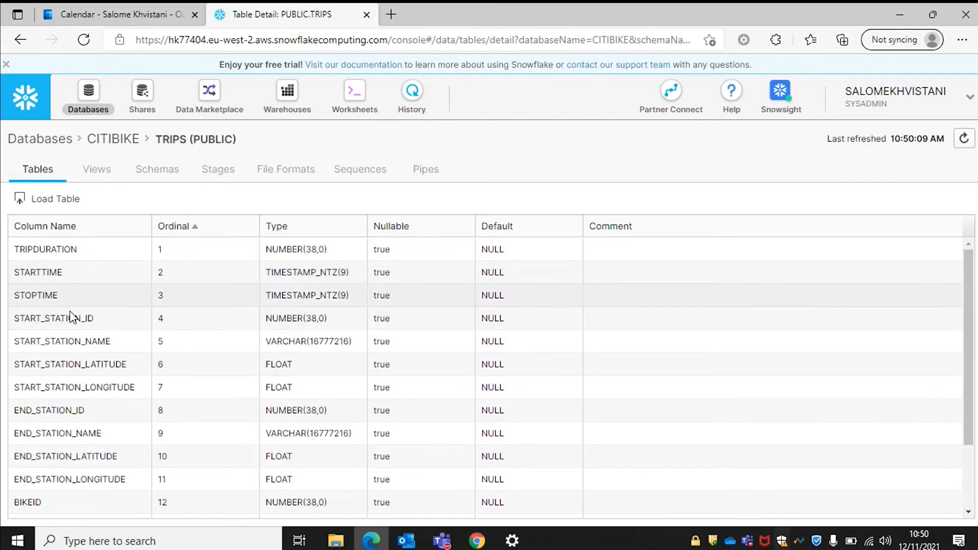
scroll(277, 385, down, 1)
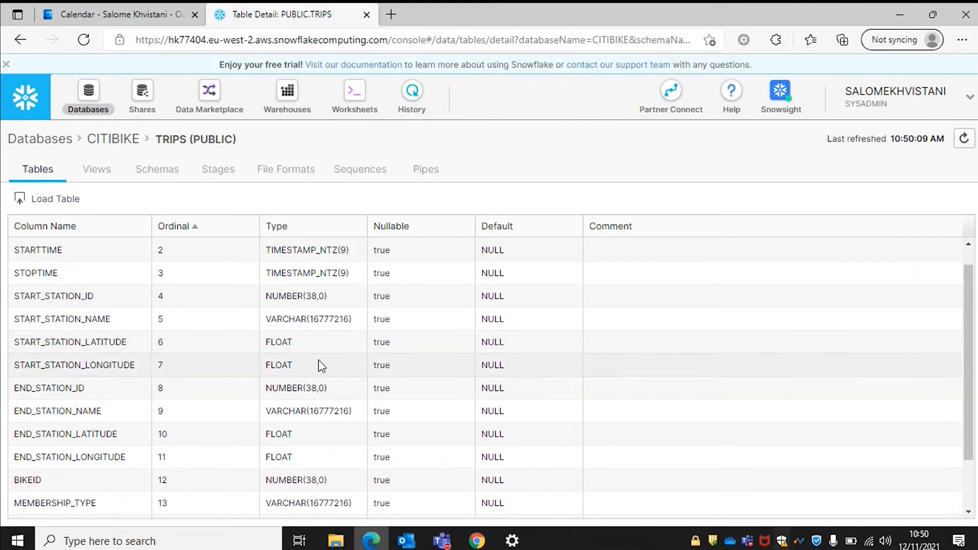
scroll(314, 345, down, 3)
scroll(314, 342, up, 4)
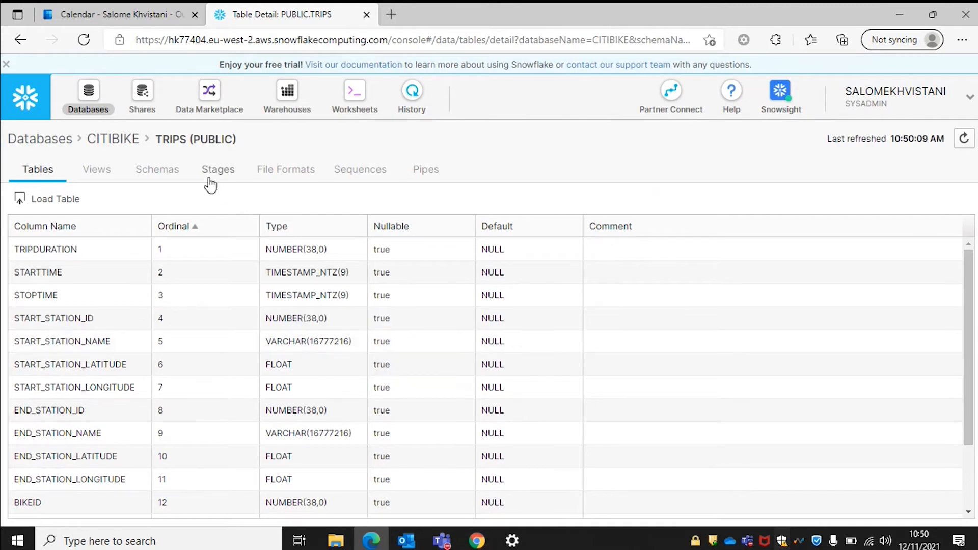
Go to the CITIBIKE database's Stages tab and begin creating a new stage.
click(106, 148)
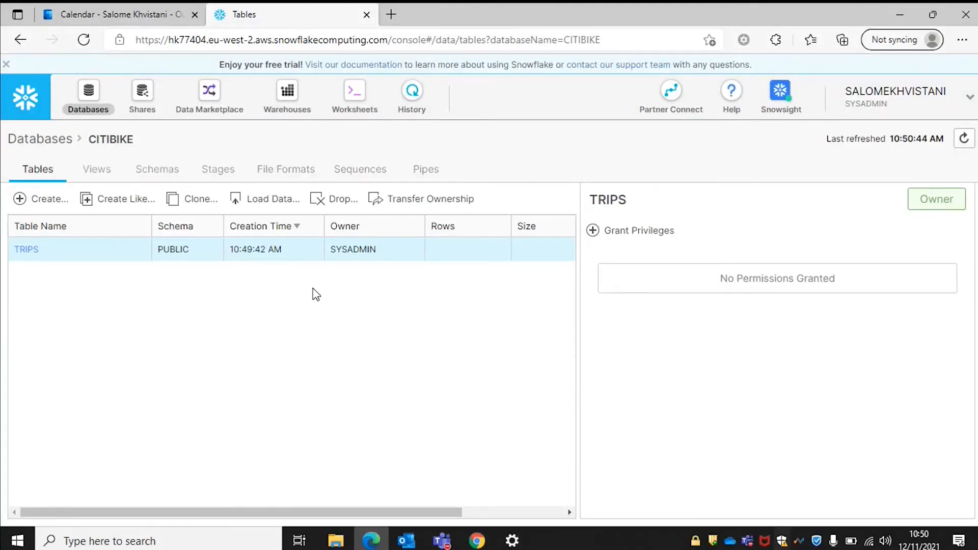
click(209, 172)
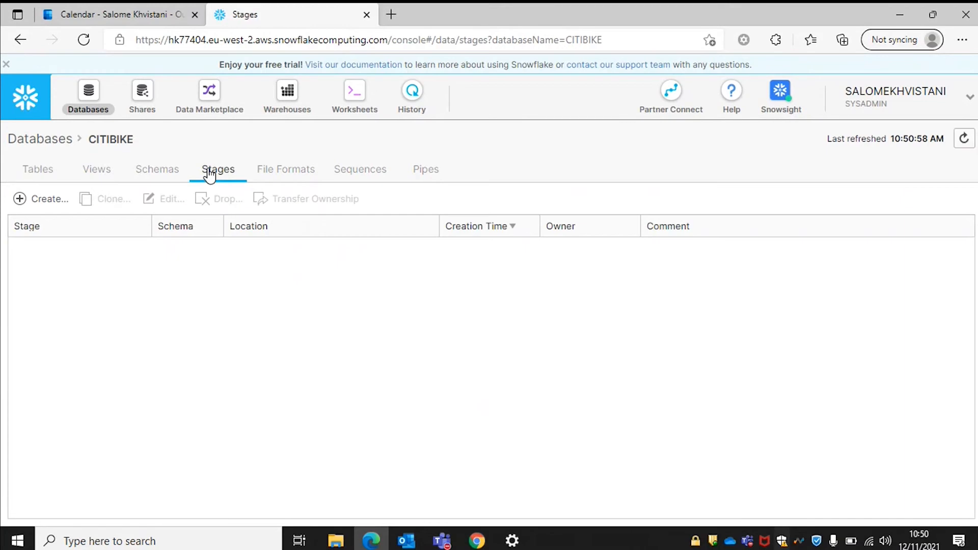
click(42, 200)
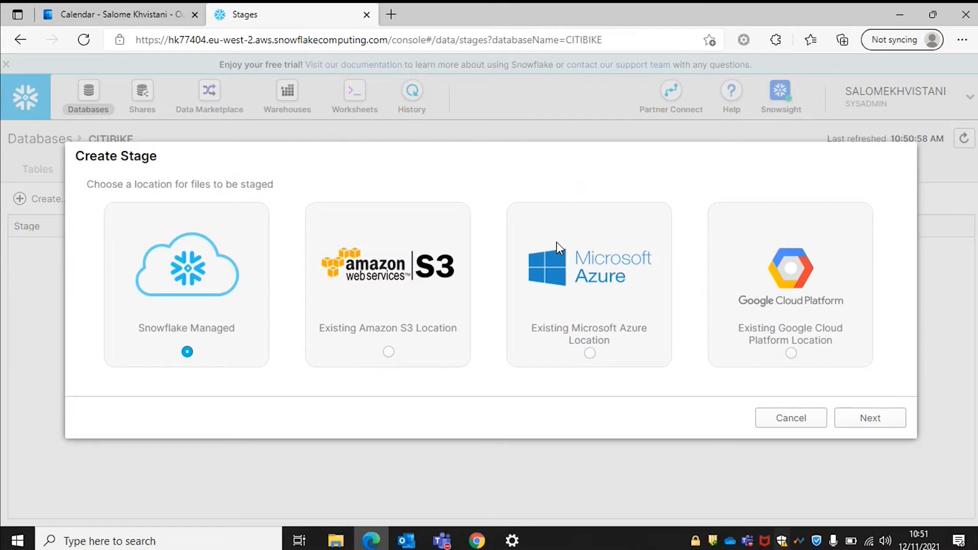
Choose an existing S3 location and name the stage citibike_trips at s3://snowflake-workshop-lab/citibike-trips.
click(424, 255)
click(890, 421)
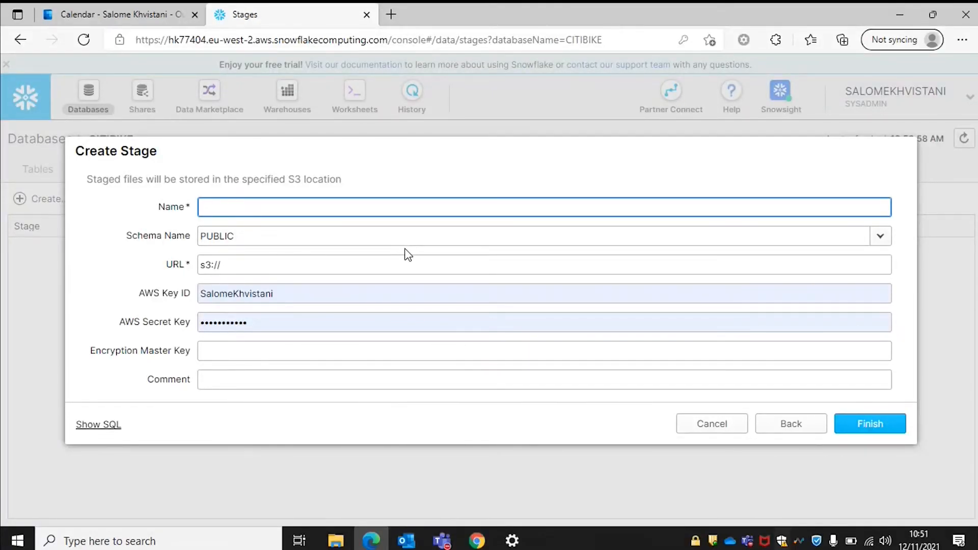
click(272, 206)
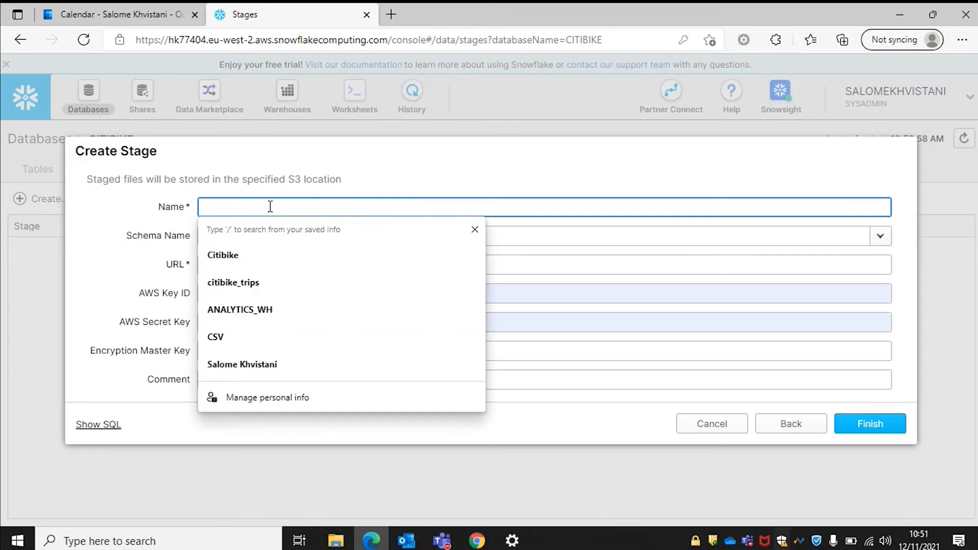
click(277, 281)
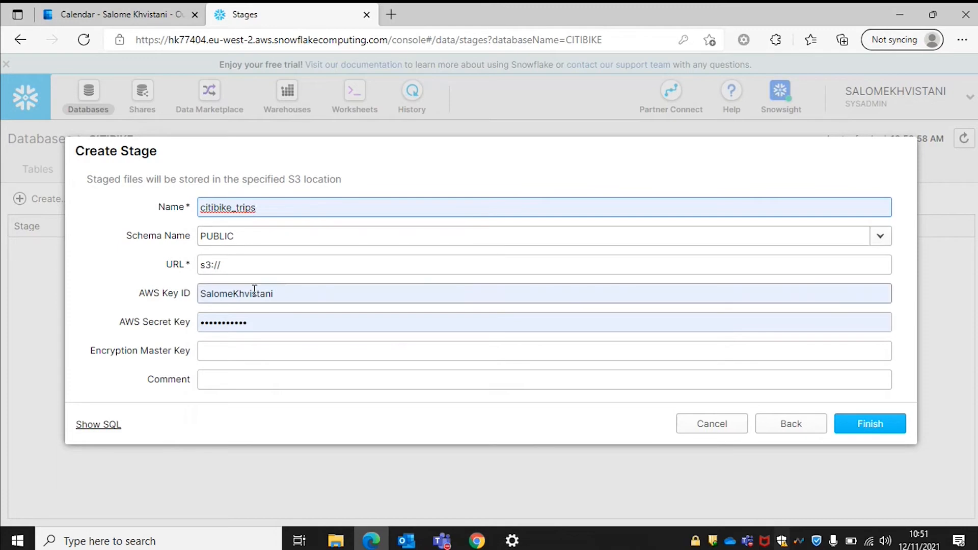
click(244, 265)
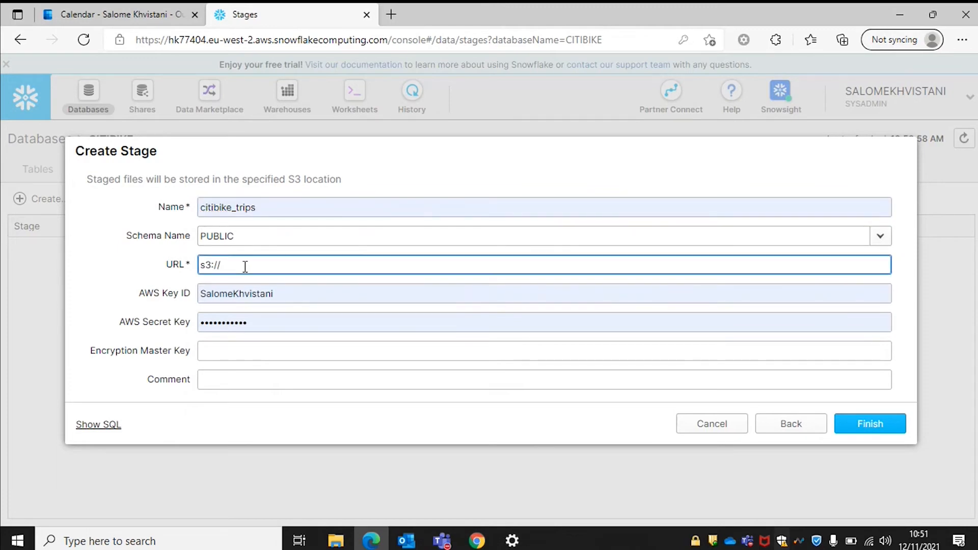
text(snowflake-workshop)
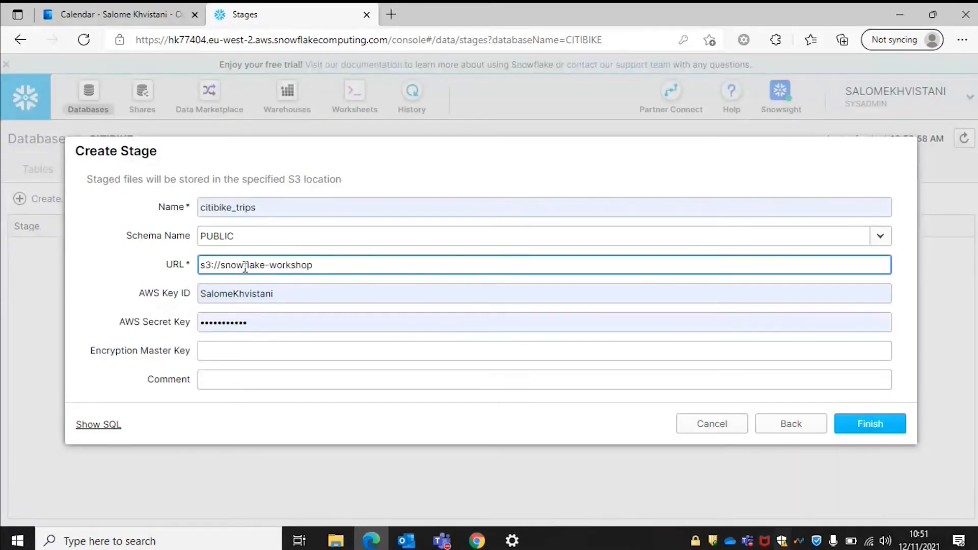
text(-lab/citibike-trips)
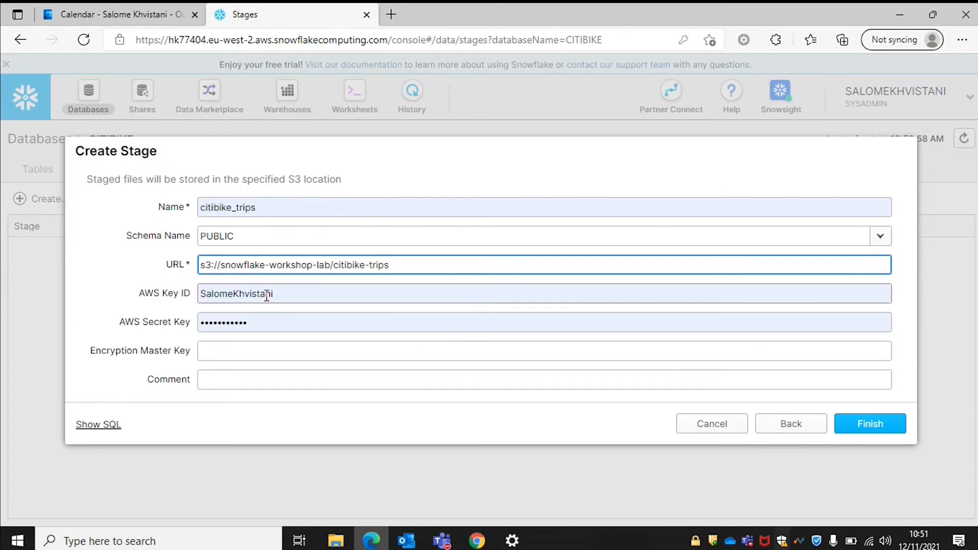
Clear the autofilled AWS key ID and secret key fields, then create the stage.
click(289, 290)
drag(289, 290, 190, 291)
key(BackSpace)
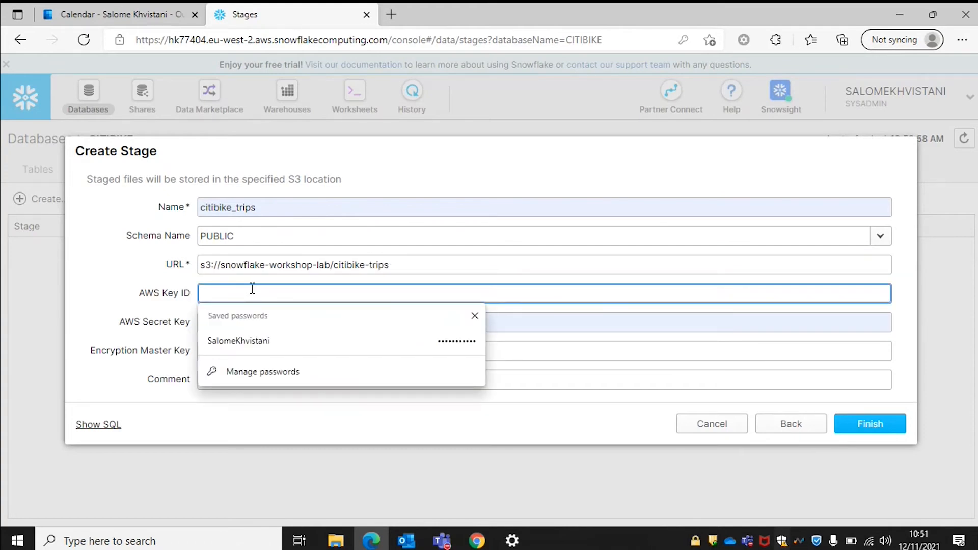
click(421, 185)
drag(277, 321, 196, 320)
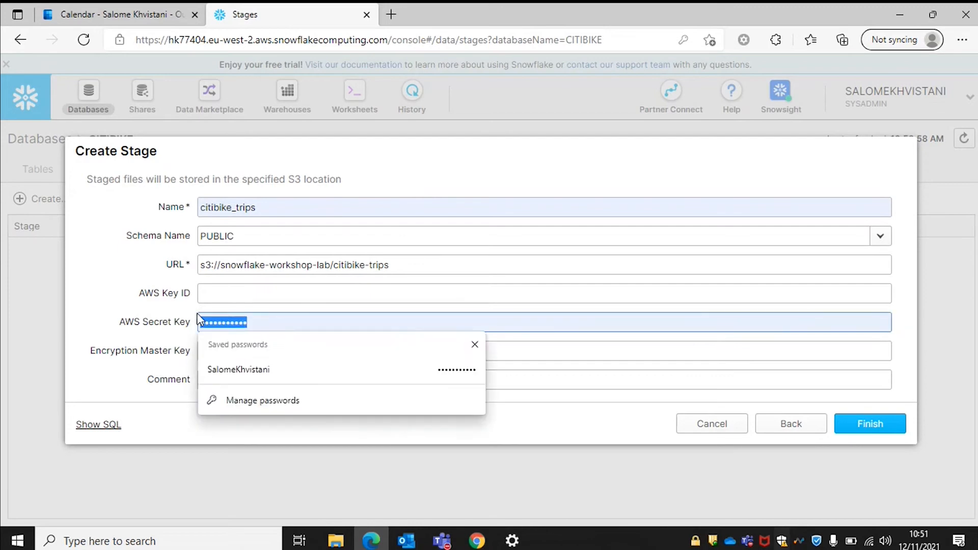
key(BackSpace)
click(527, 189)
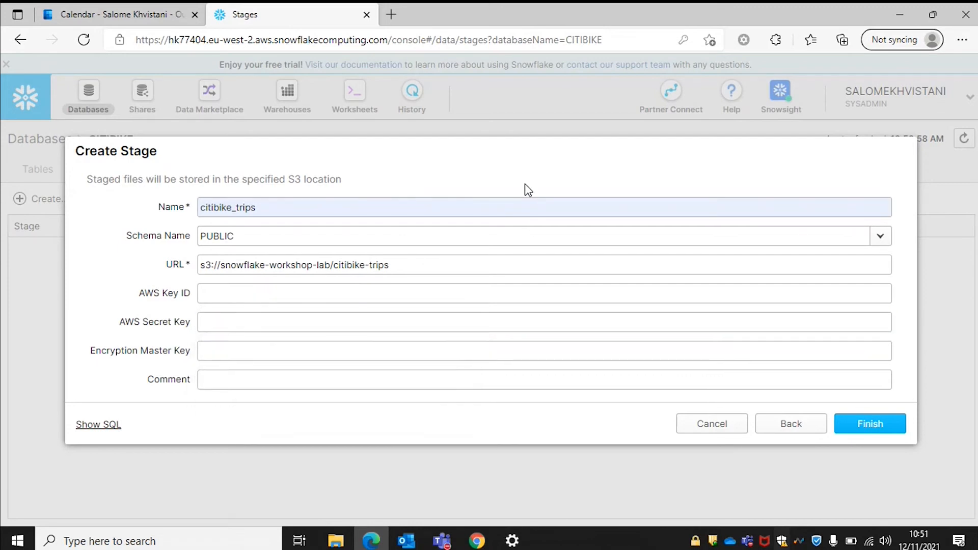
click(874, 431)
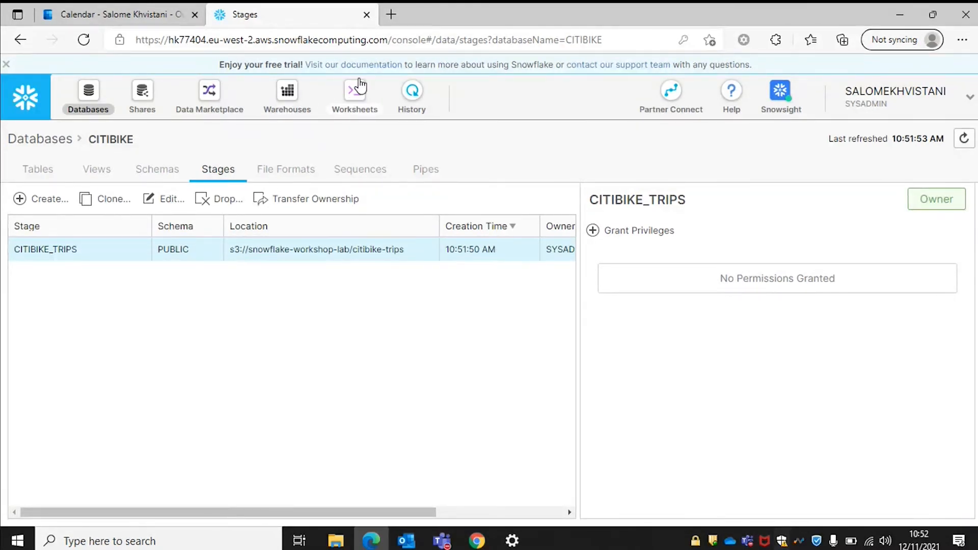
click(354, 93)
click(341, 370)
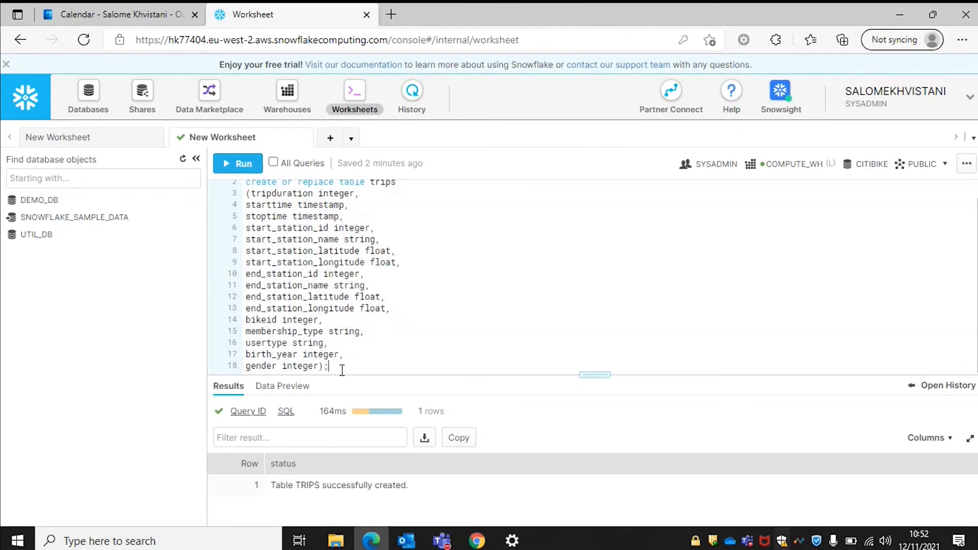
key(Return)
key(Return)
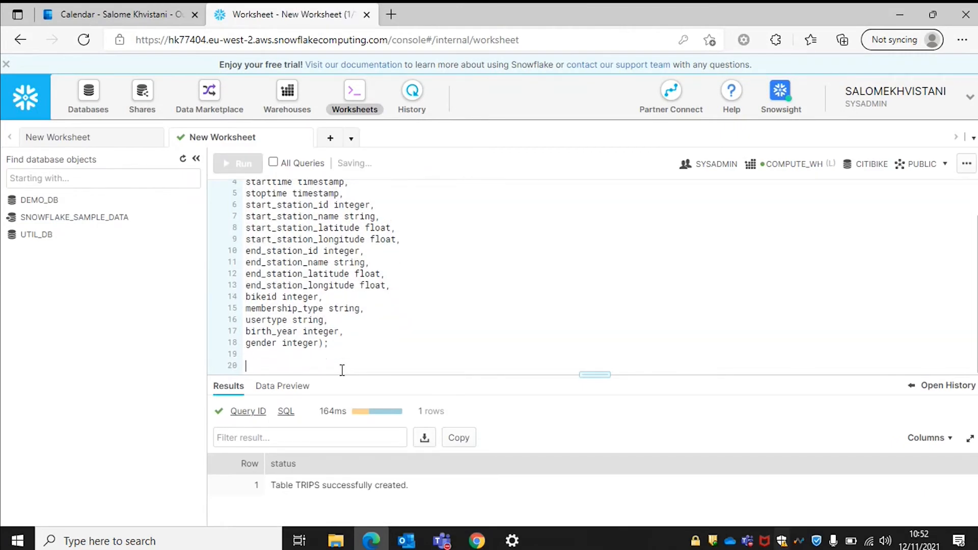
text(//check the contents)
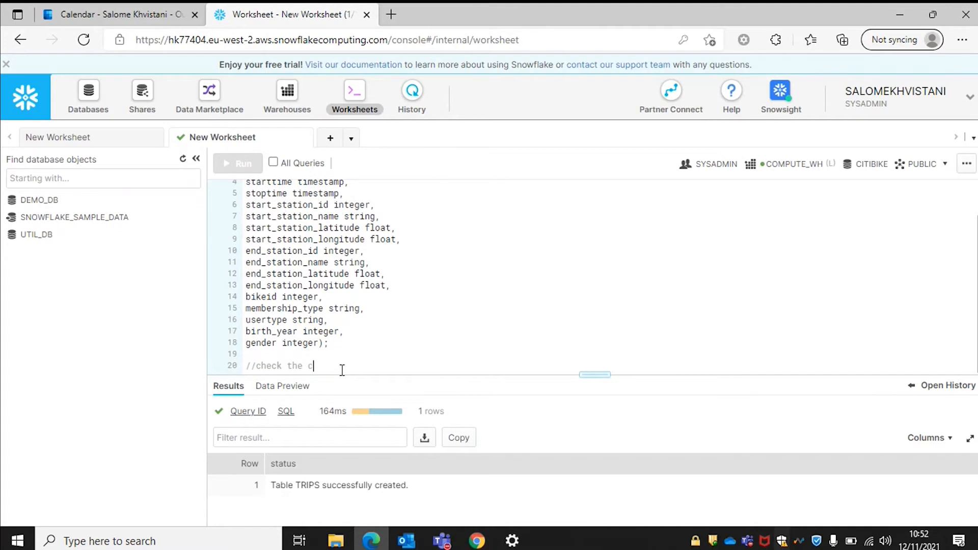
key(Return)
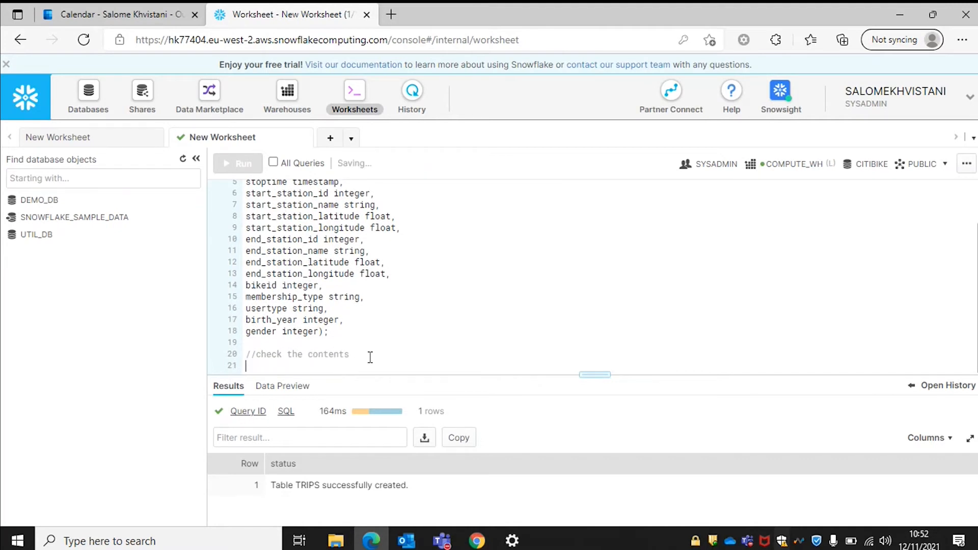
text(list @citibike_trips;)
drag(379, 359, 234, 370)
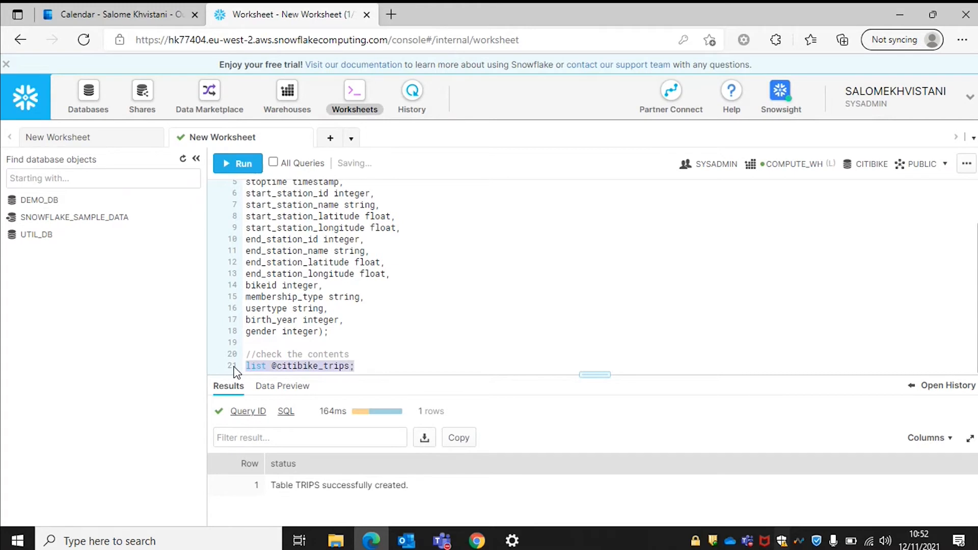
key(ctrl+Return)
key(Return)
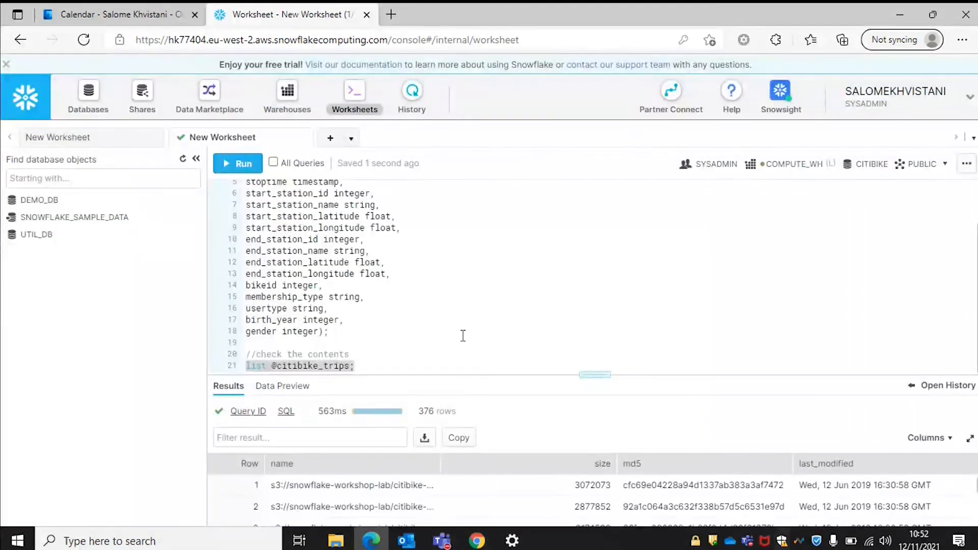
drag(593, 376, 585, 157)
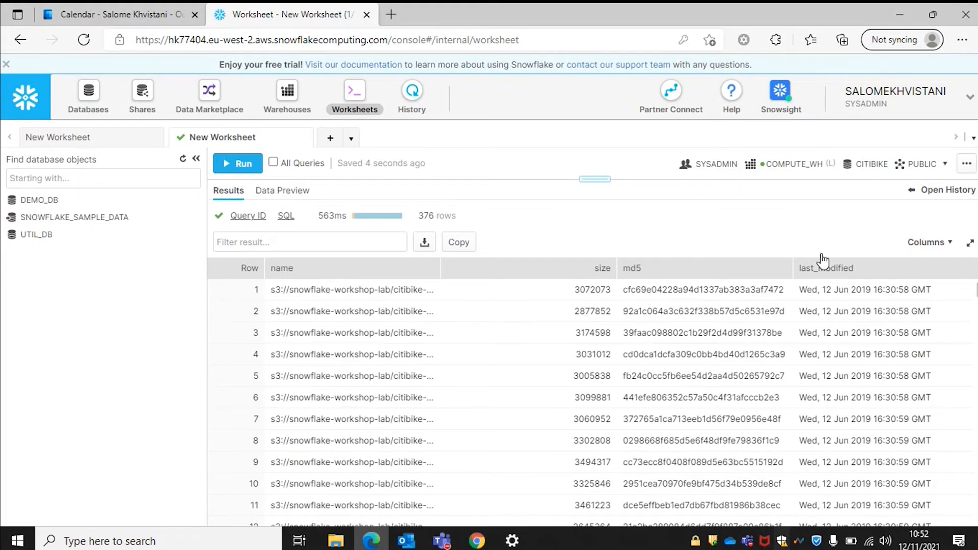
drag(598, 186, 620, 435)
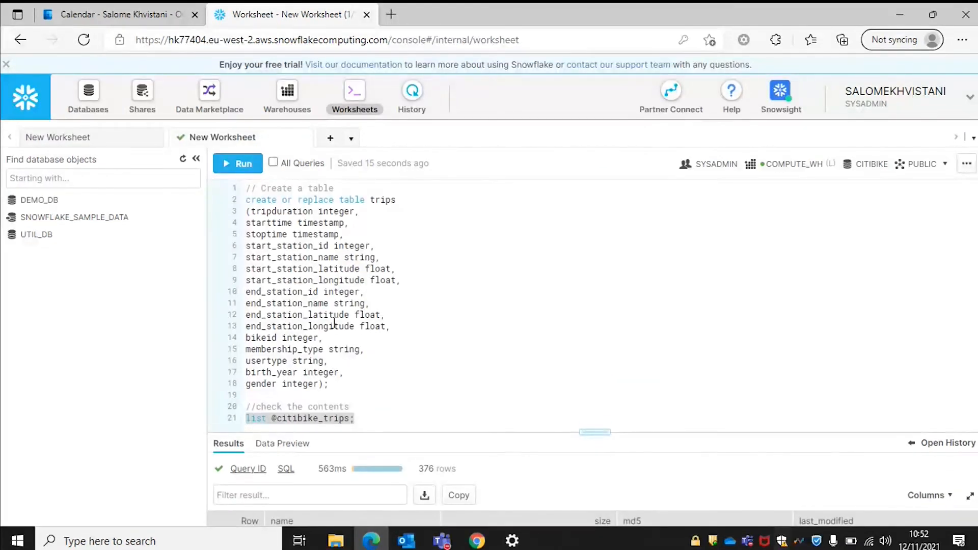
Add two blank lines after the list command and show the CITIBIKE database's File Formats list.
click(377, 417)
key(Return)
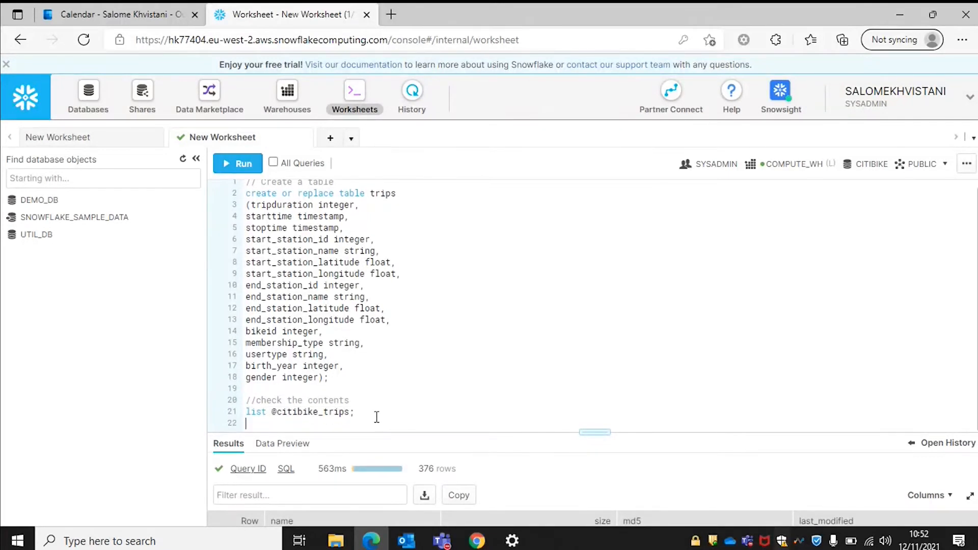
key(Return)
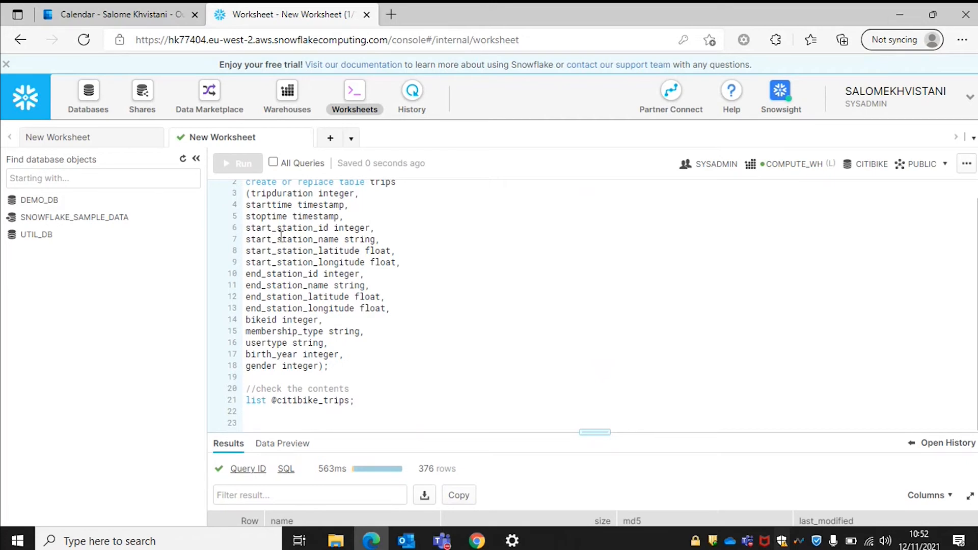
click(75, 96)
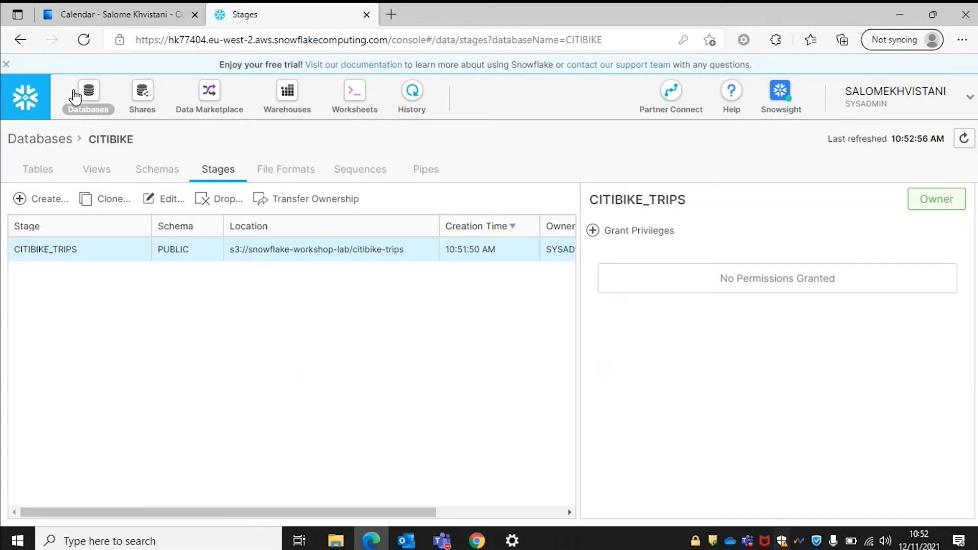
click(286, 173)
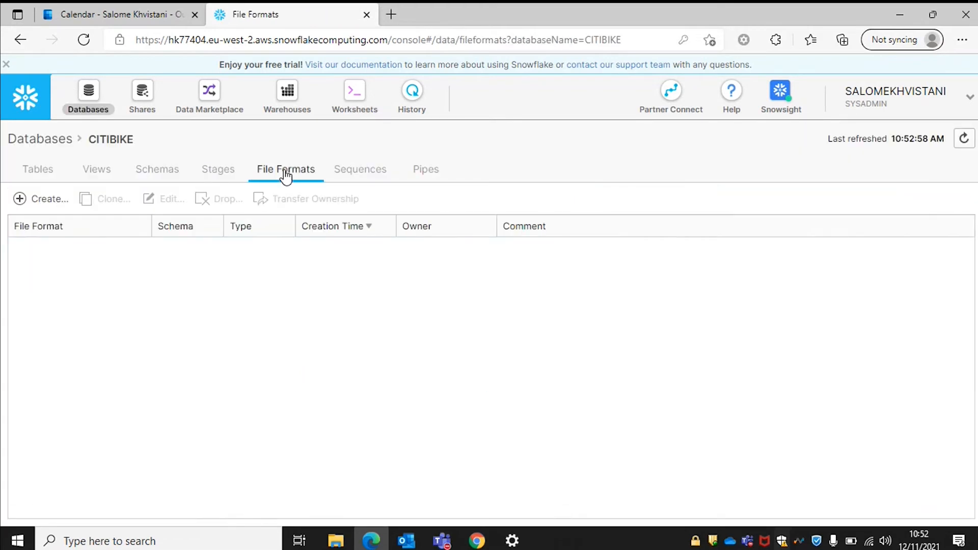
click(35, 198)
Name the new file format CSV, with fields optionally enclosed by Double Quote.
click(460, 153)
text(CSV)
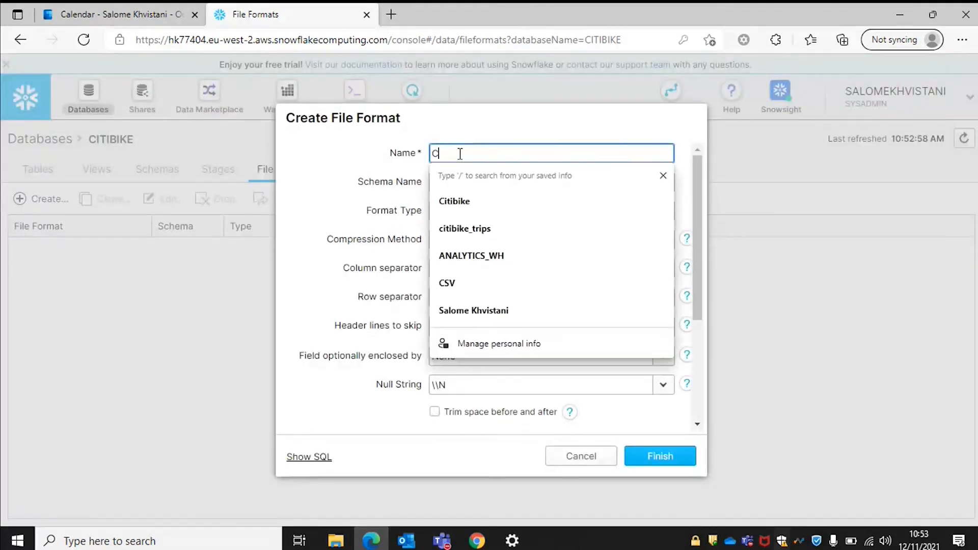
click(461, 131)
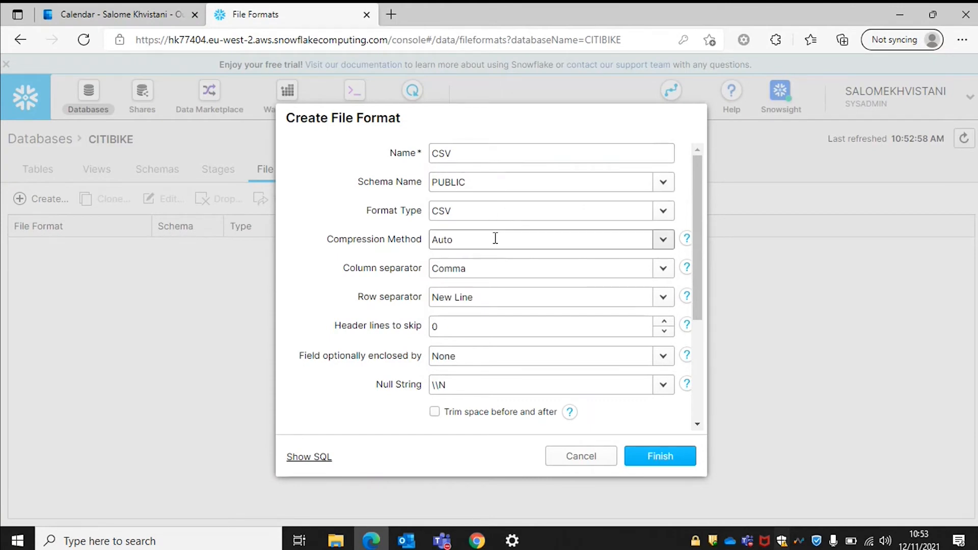
scroll(489, 208, down, 1)
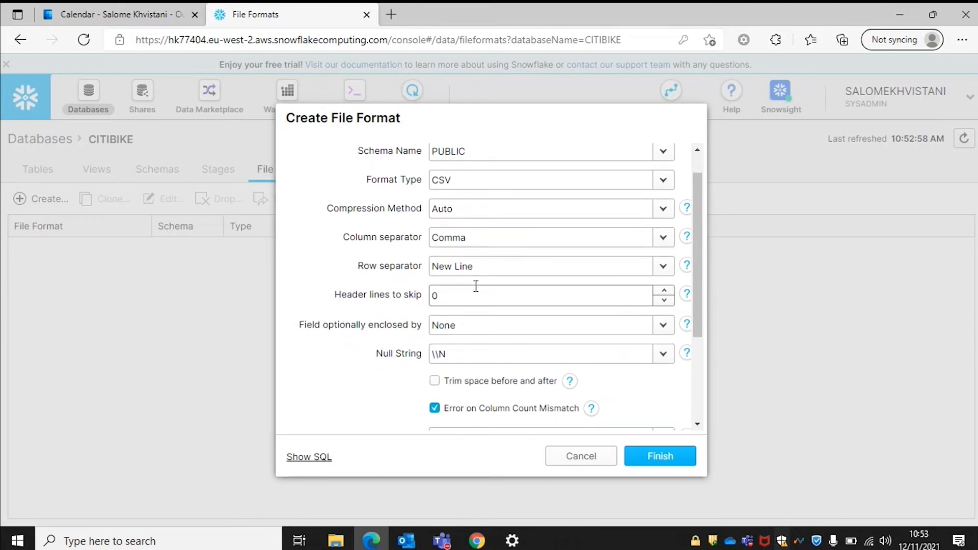
scroll(441, 315, down, 1)
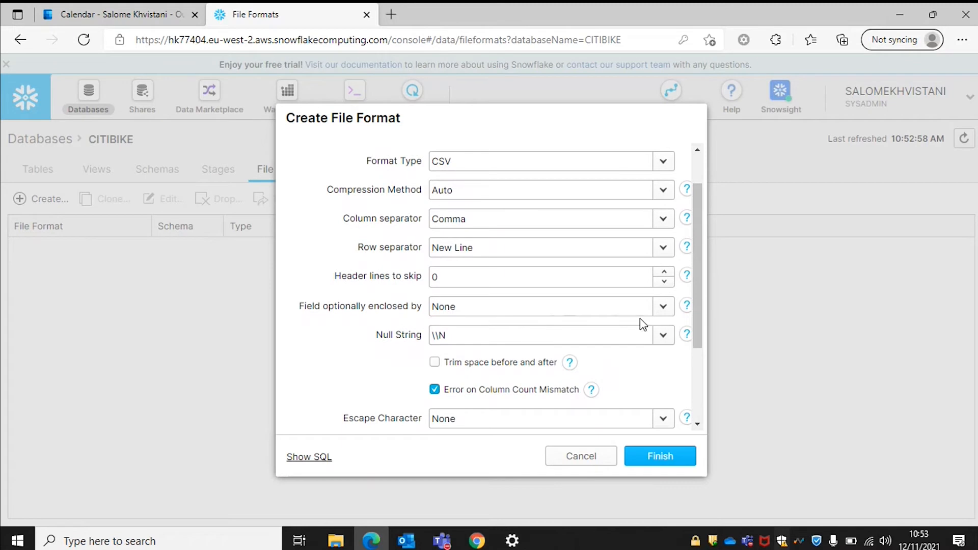
click(663, 307)
click(494, 352)
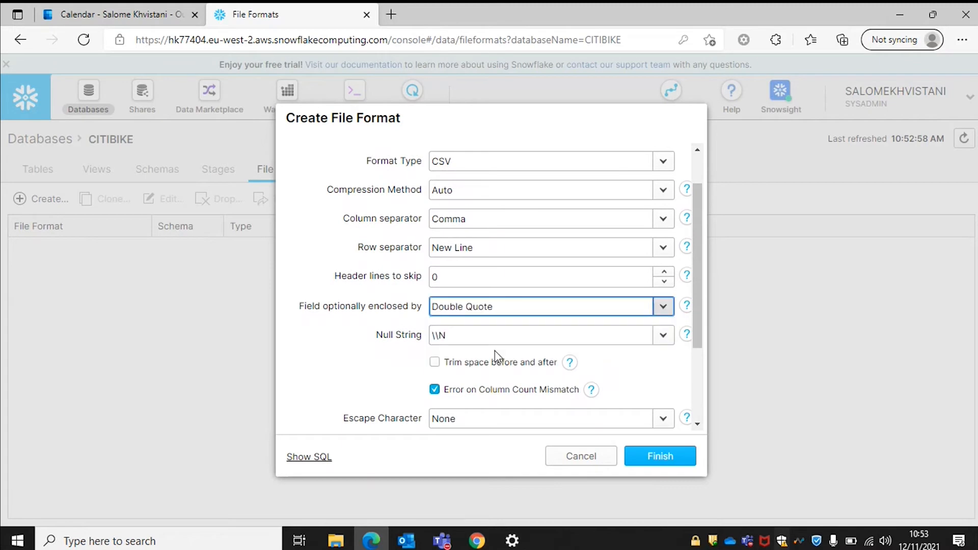
Clear the Null String, turn off Error on Column Count Mismatch, and create the format.
scroll(487, 372, down, 1)
click(477, 327)
drag(478, 326, 419, 332)
key(BackSpace)
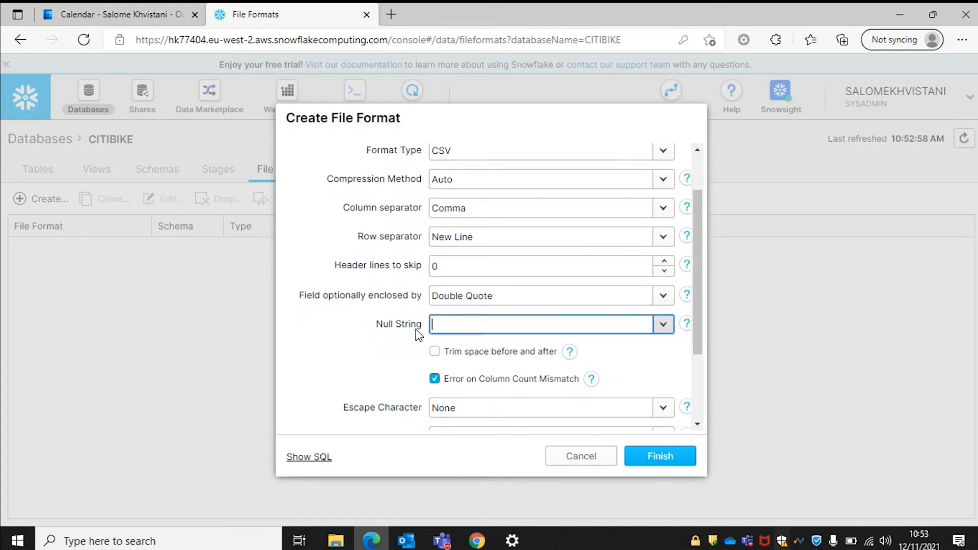
scroll(453, 327, down, 1)
scroll(453, 327, down, 1)
click(436, 337)
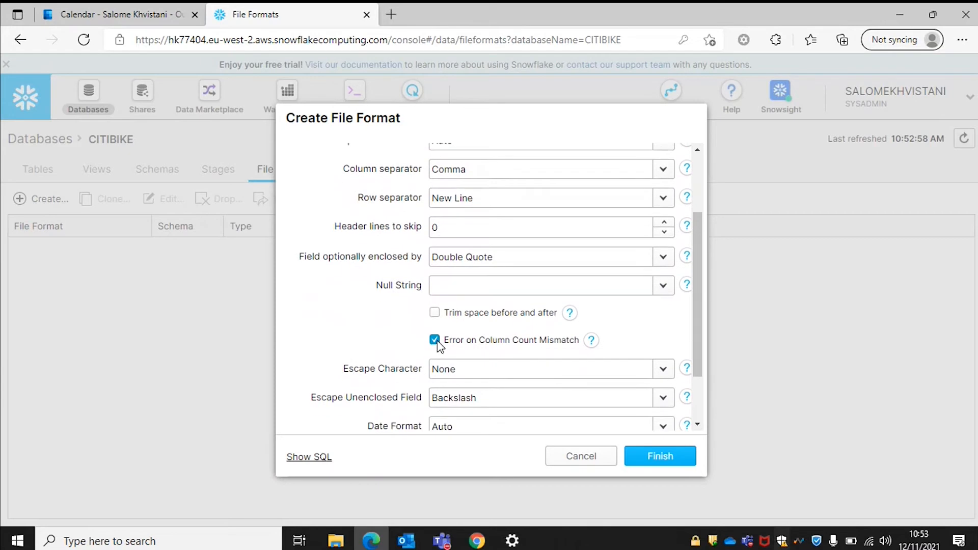
scroll(538, 319, down, 1)
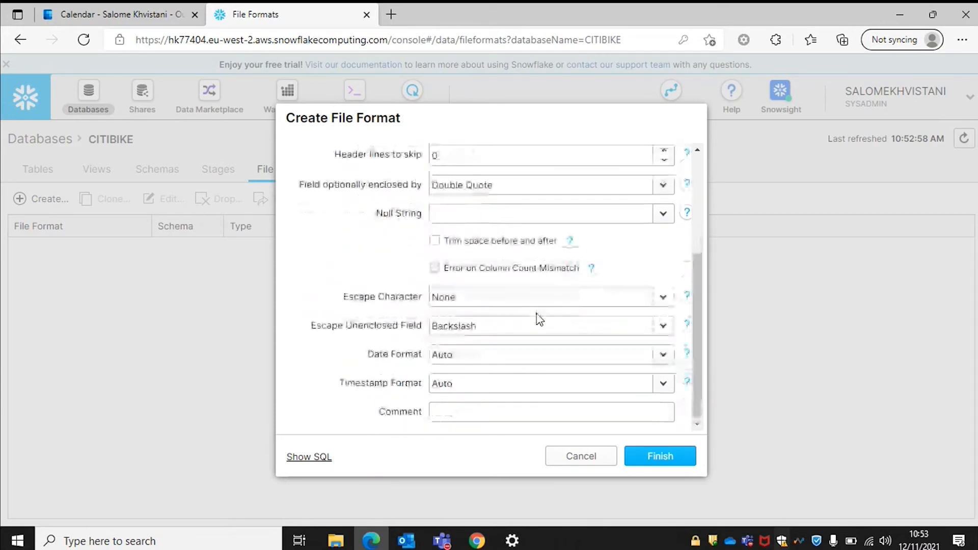
click(662, 457)
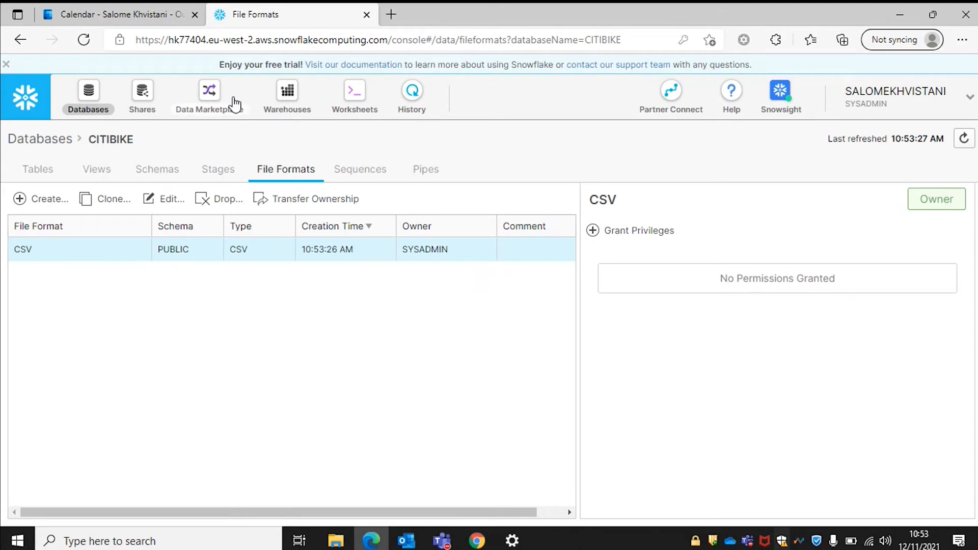
Go to the Warehouses page and select the COMPUTE_WH warehouse.
click(274, 108)
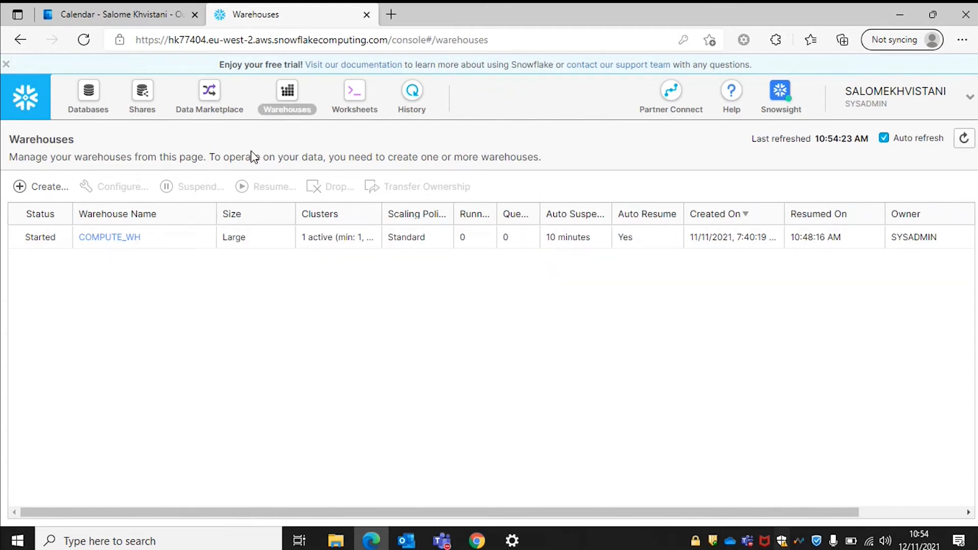
click(256, 240)
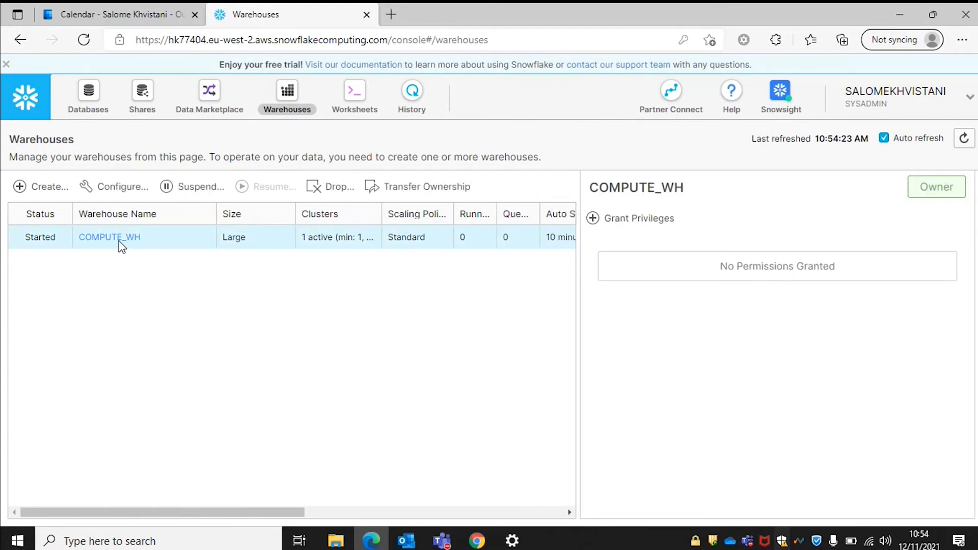
Open the Configure Warehouse dialog for COMPUTE_WH.
click(116, 189)
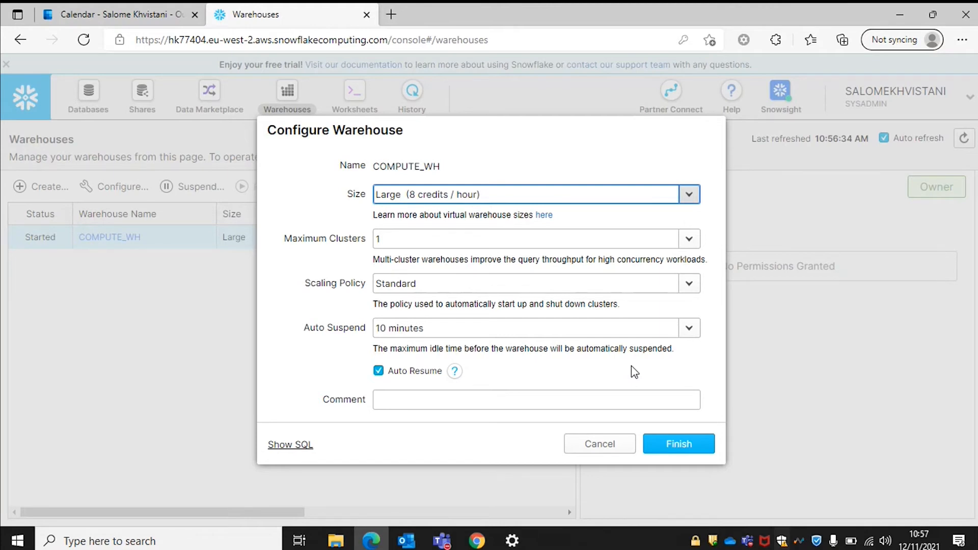
Set COMPUTE_WH's size to Small (2 credits / hour) and save.
click(689, 195)
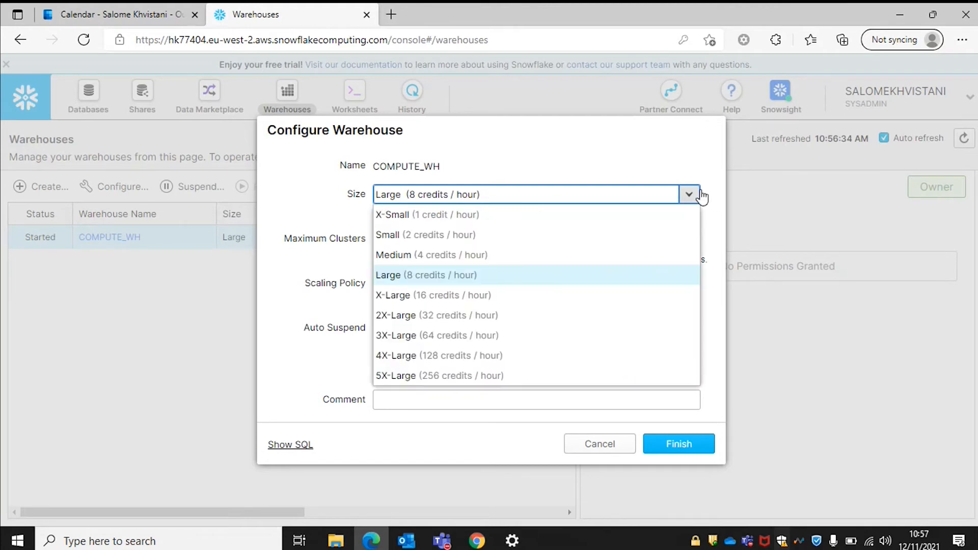
click(535, 236)
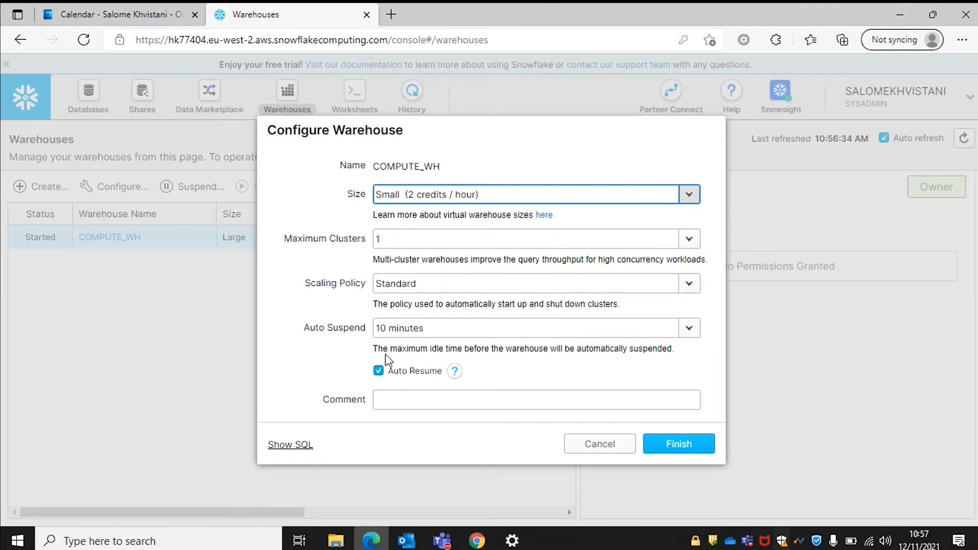
click(659, 447)
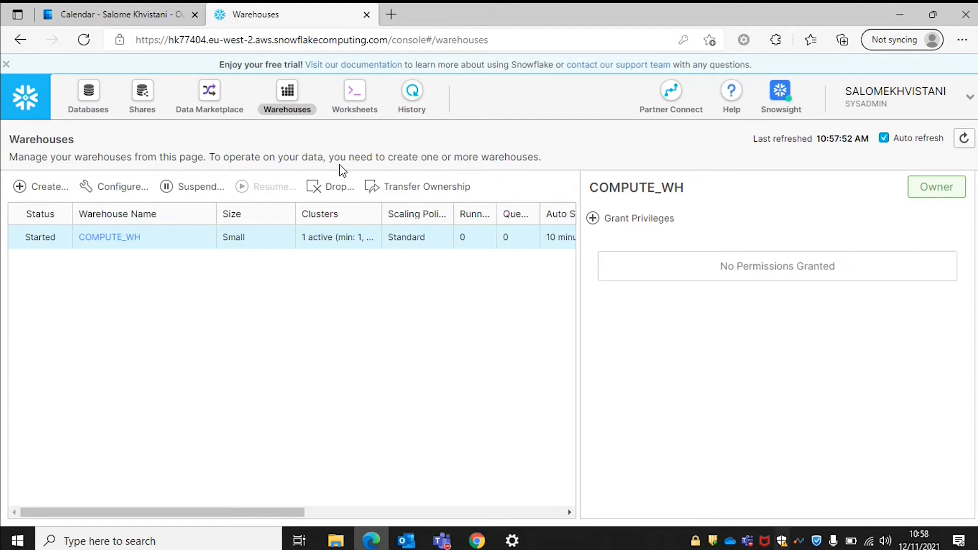
Back in the worksheet, confirm the context shows COMPUTE_WH, CITIBIKE and PUBLIC, and resume editing.
click(362, 95)
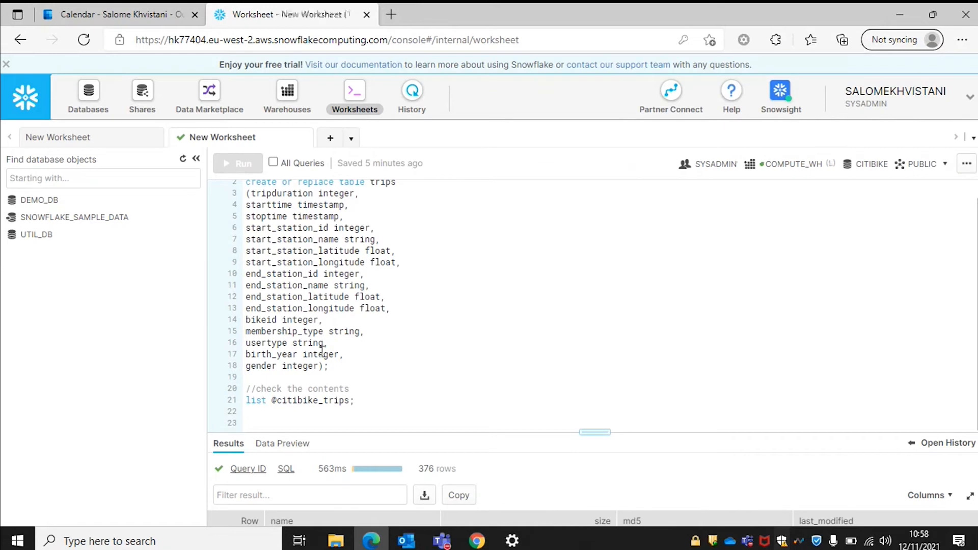
click(355, 97)
click(291, 415)
click(912, 164)
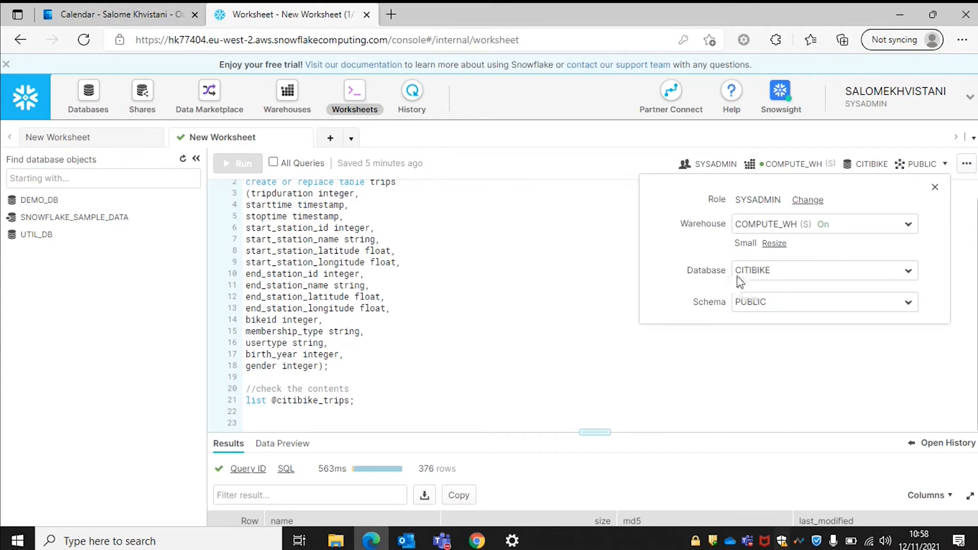
click(438, 376)
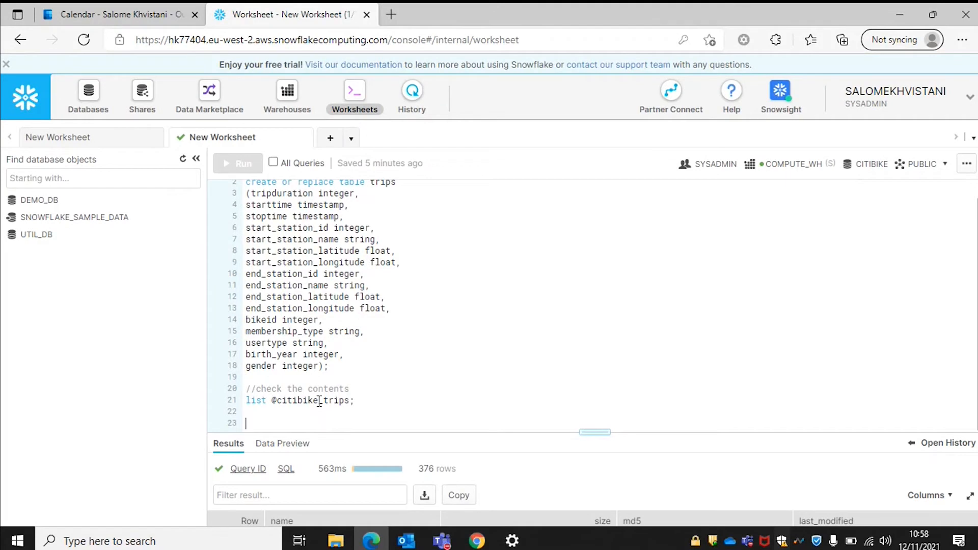
text(// load )
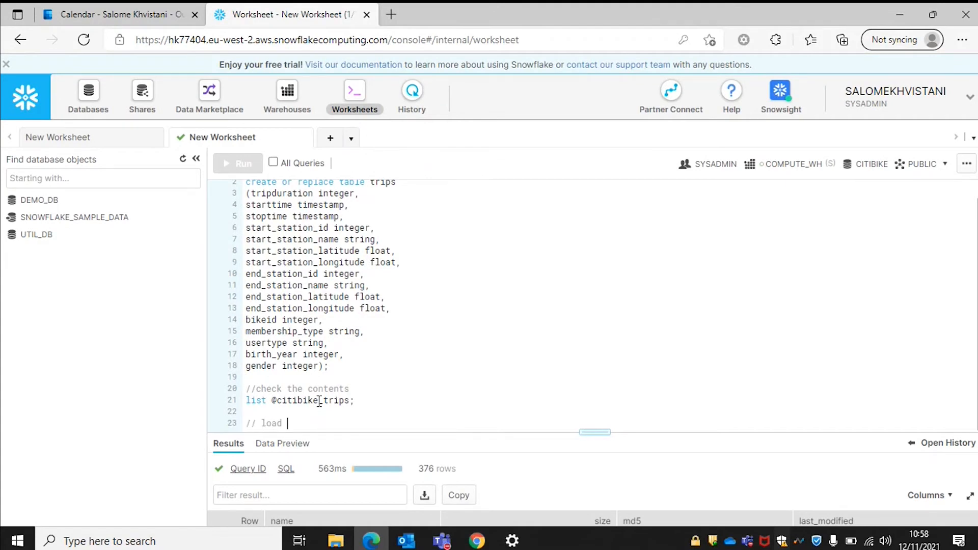
text(the data)
key(Return)
text(copy into )
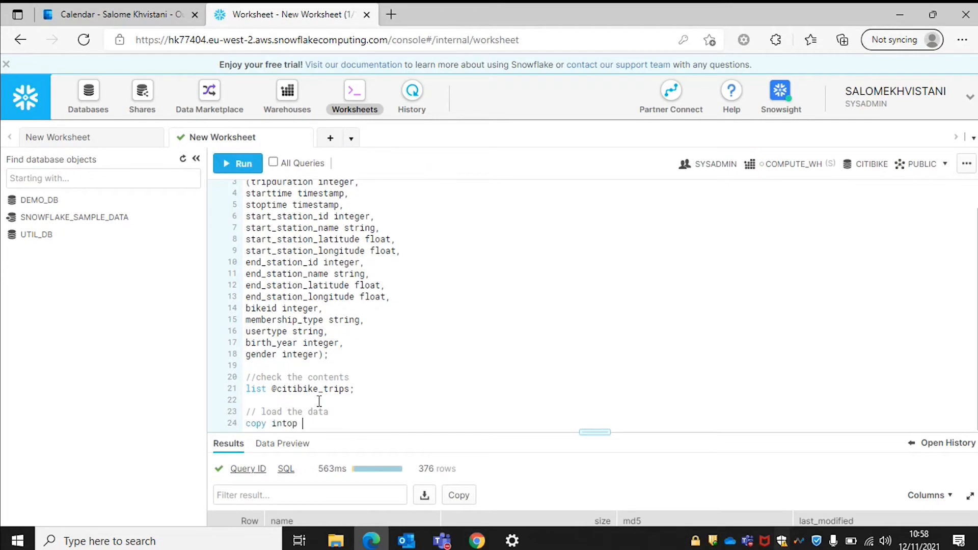
text(trips )
text(from cit)
text(@citibike_)
text(trips)
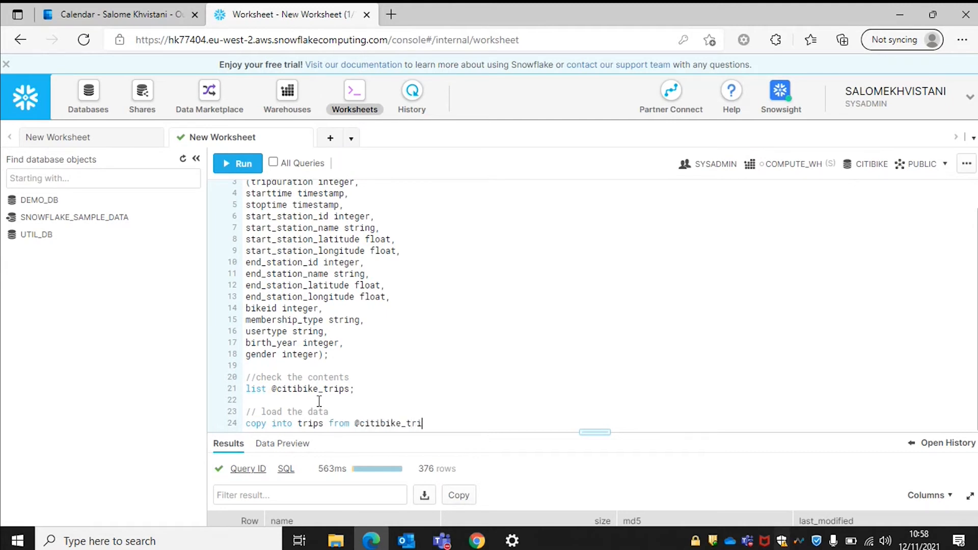
key(Return)
text(file)
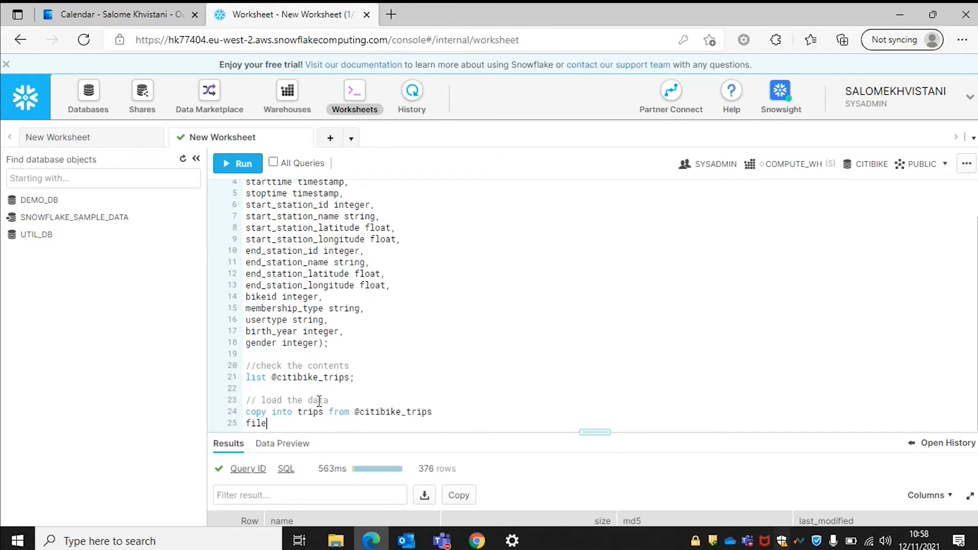
text(_format=CSV;)
drag(329, 423, 246, 410)
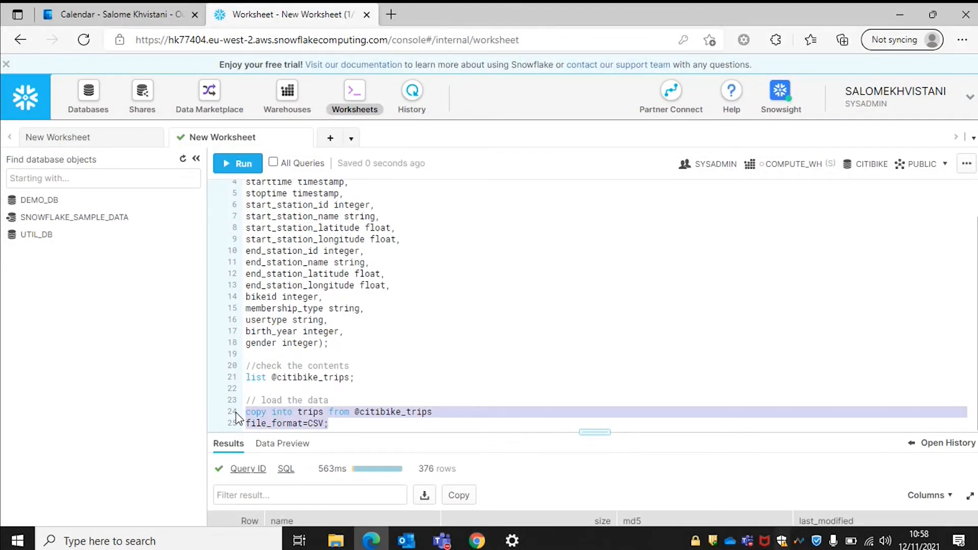
key(ctrl+Return)
Confirm the COPY INTO trips run and enlarge the results pane while it loads.
key(Return)
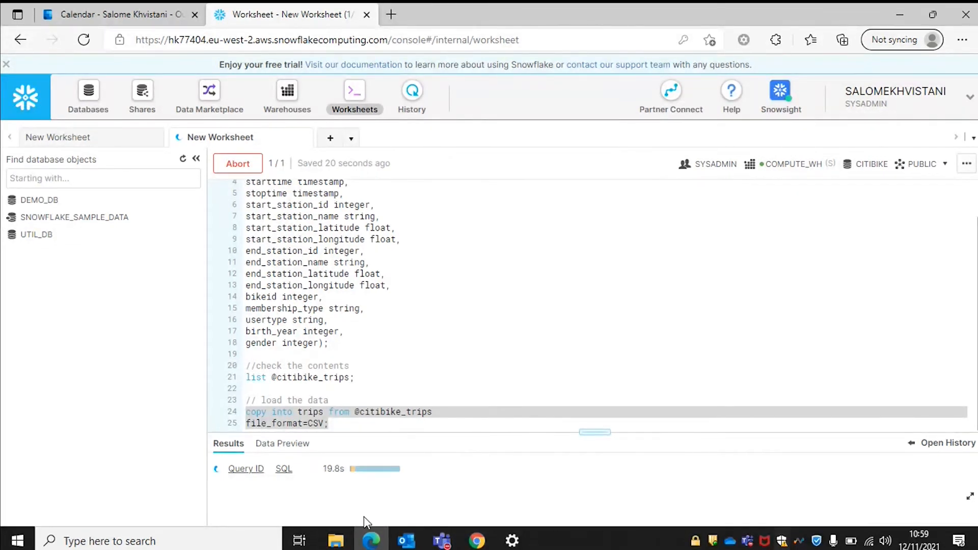
mouse_move(400, 473)
drag(587, 433, 588, 394)
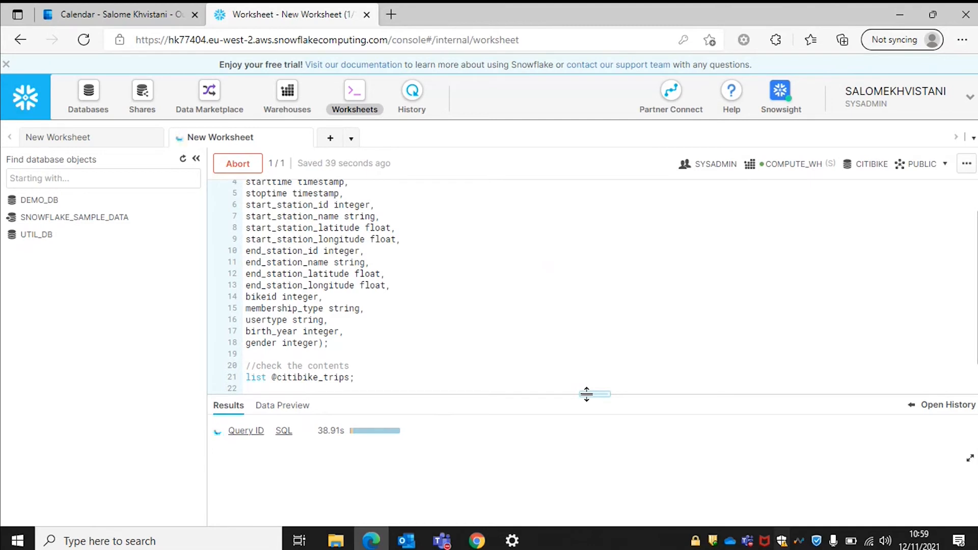
drag(586, 394, 590, 184)
scroll(449, 425, down, 7)
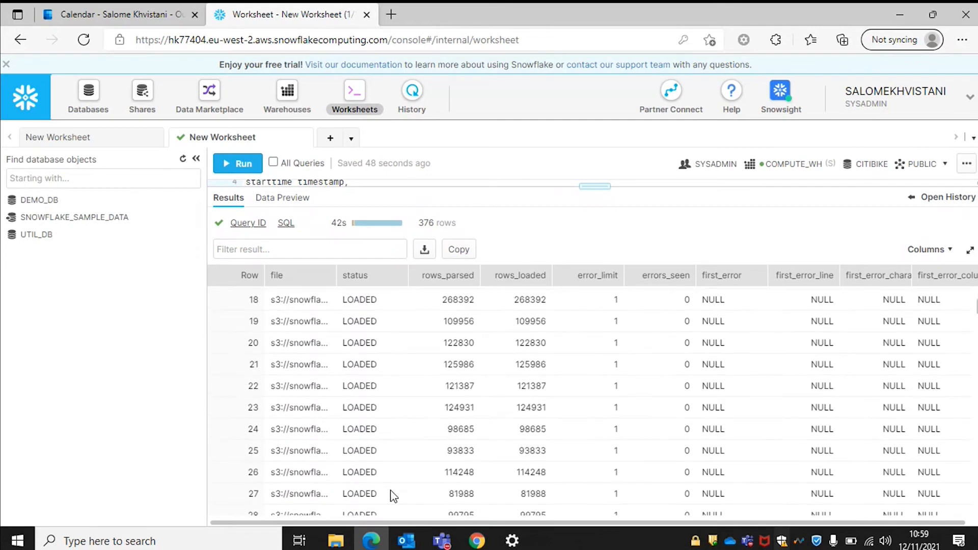
scroll(395, 446, up, 7)
drag(594, 184, 594, 391)
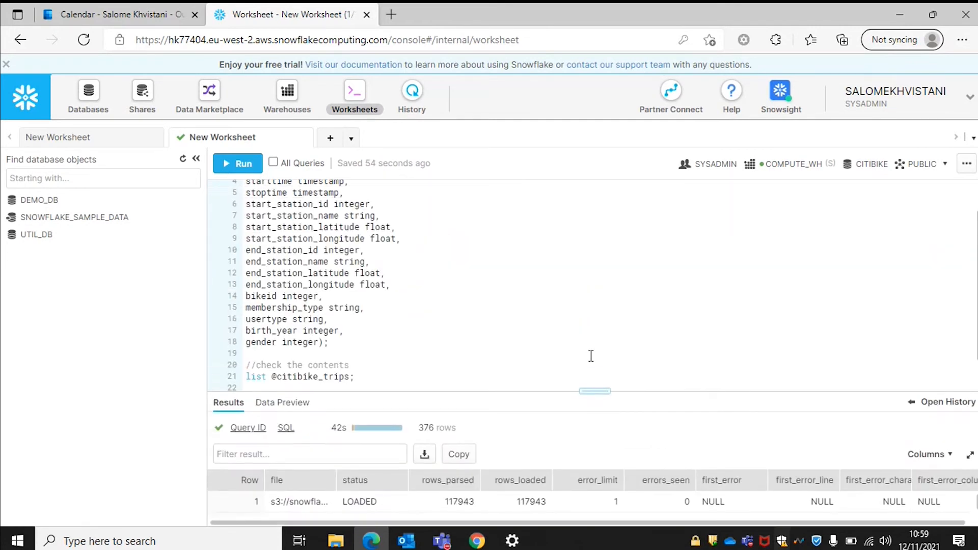
scroll(591, 356, down, 1)
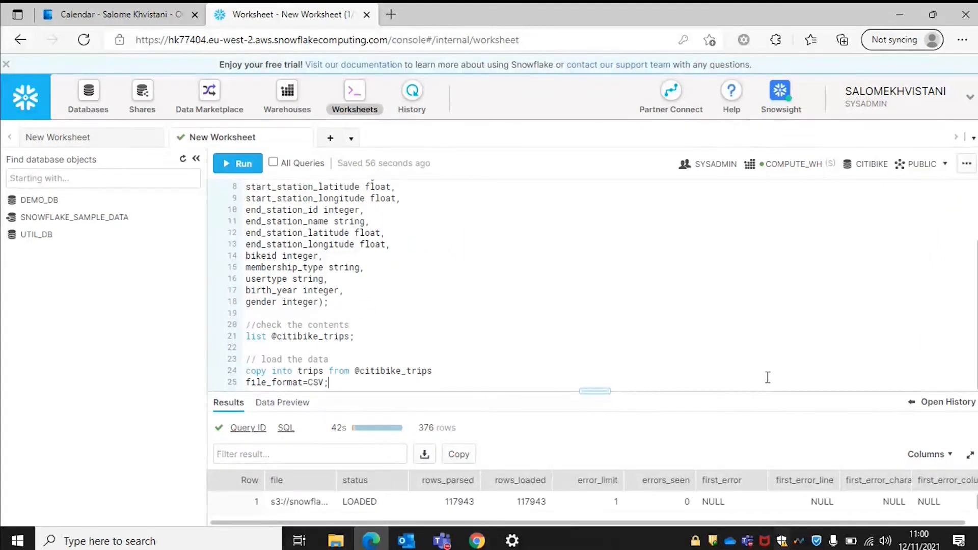
Show the query history beside the results and inspect the 42s load query's duration.
click(914, 406)
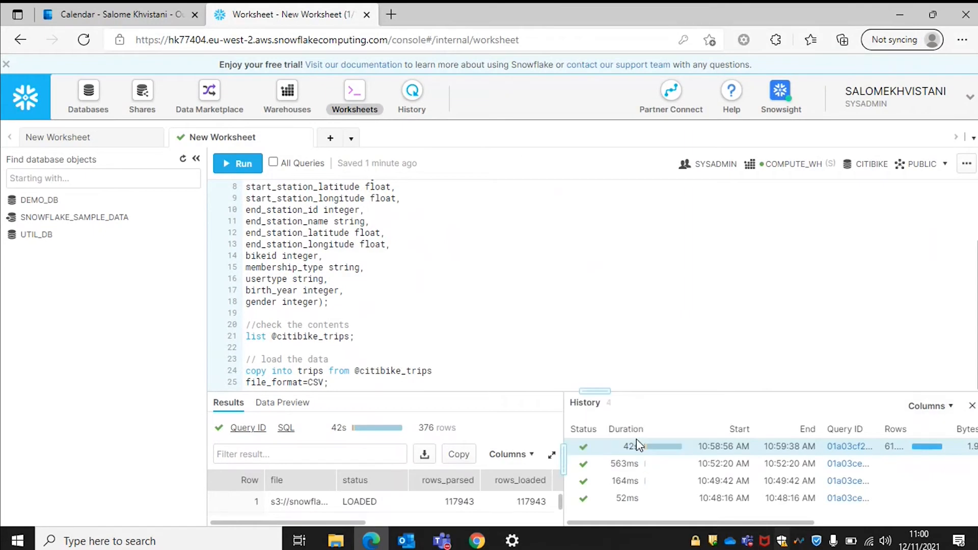
scroll(838, 474, right, 3)
scroll(845, 471, right, 3)
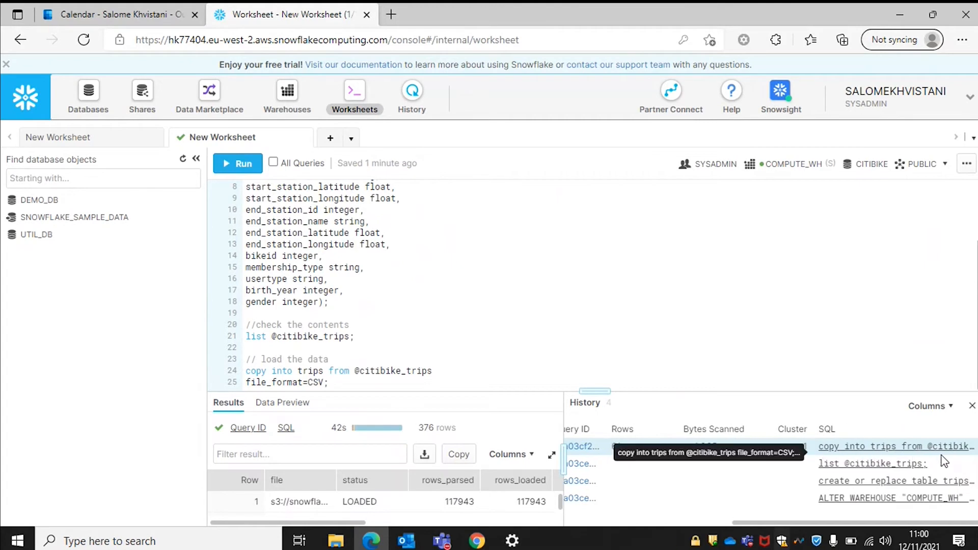
scroll(692, 466, left, 5)
scroll(693, 463, left, 3)
scroll(692, 463, right, 1)
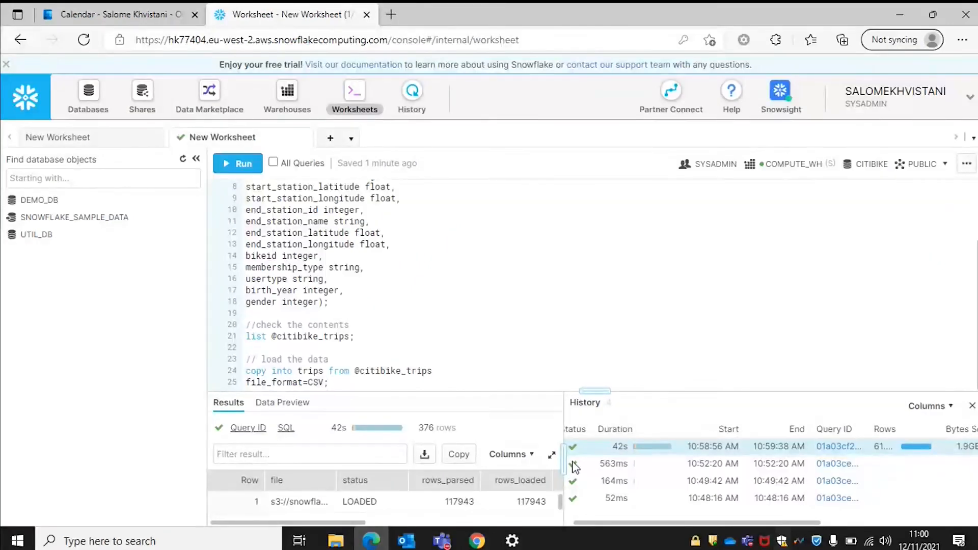
Add two blank lines after the COPY statement ending in file_format=CSV;.
mouse_move(630, 453)
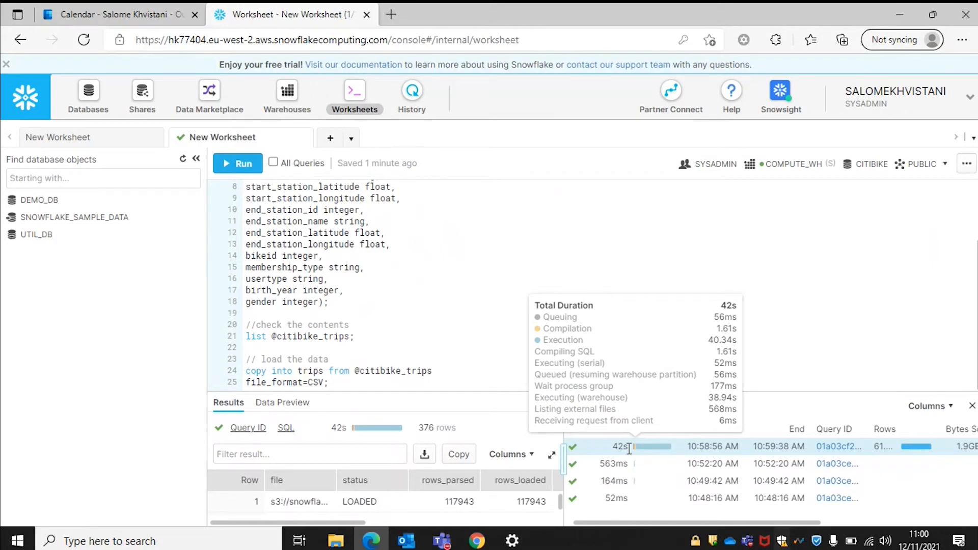
click(334, 382)
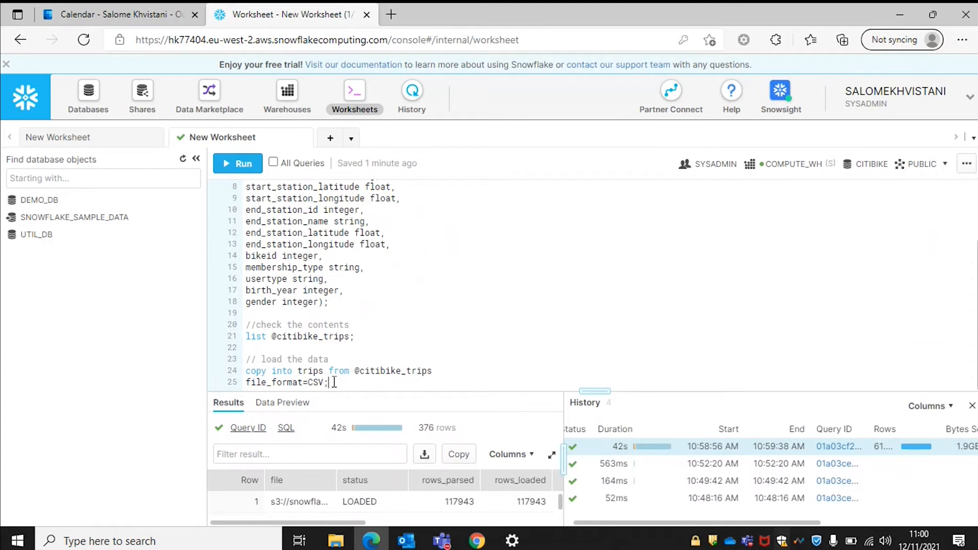
key(Return)
key(Return)
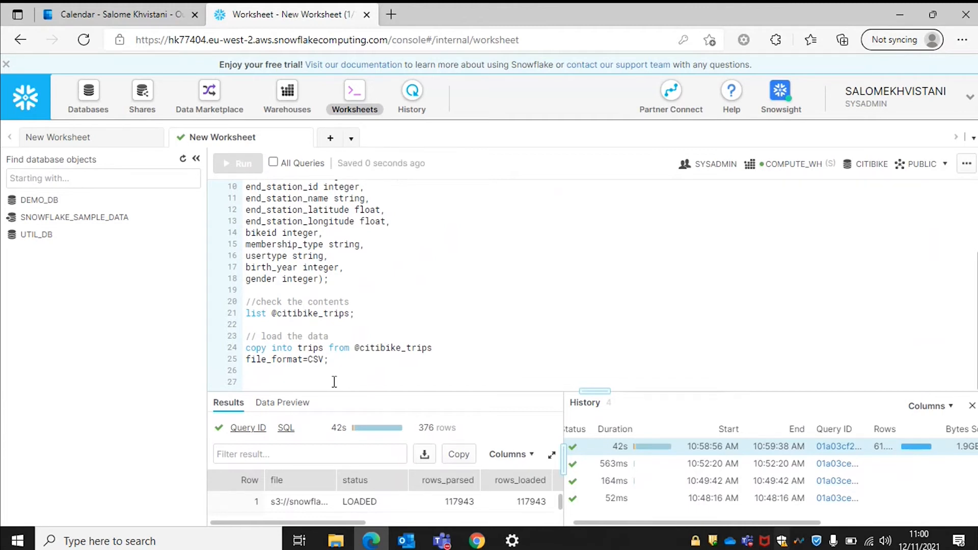
Change COMPUTE_WH from Small to Large in the worksheet's context settings.
click(918, 172)
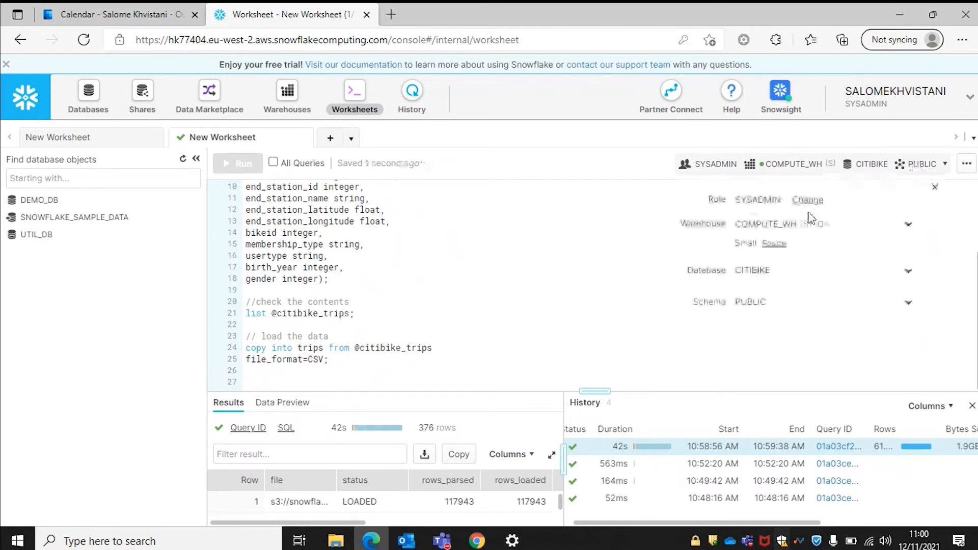
click(773, 244)
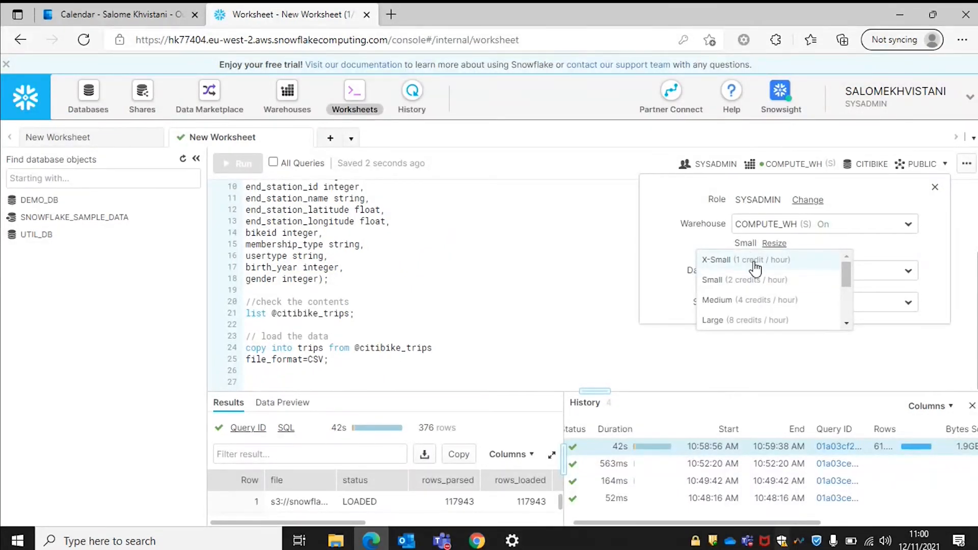
click(747, 321)
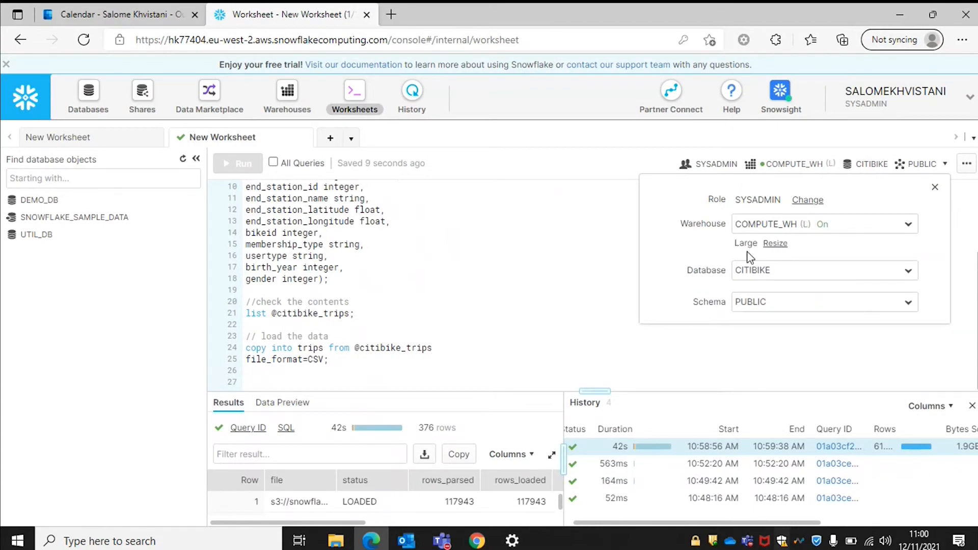
click(290, 384)
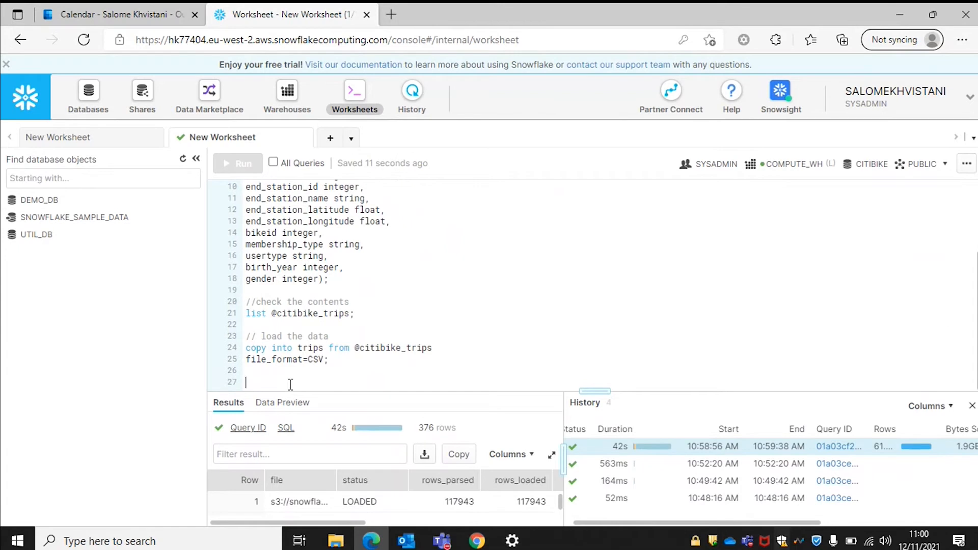
Rerun the selected COPY into trips, which processes 0 files in 999ms.
drag(331, 359, 204, 339)
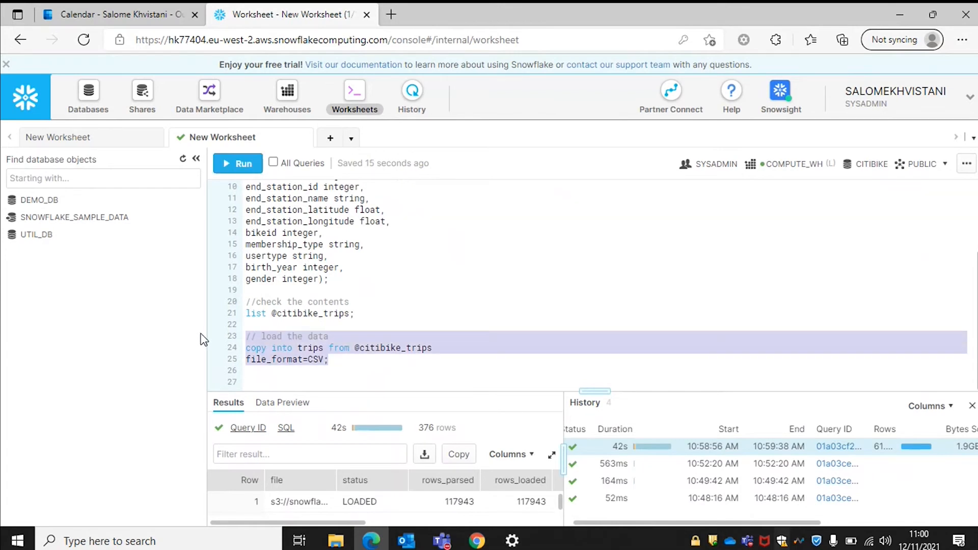
key(ctrl+Return)
key(Return)
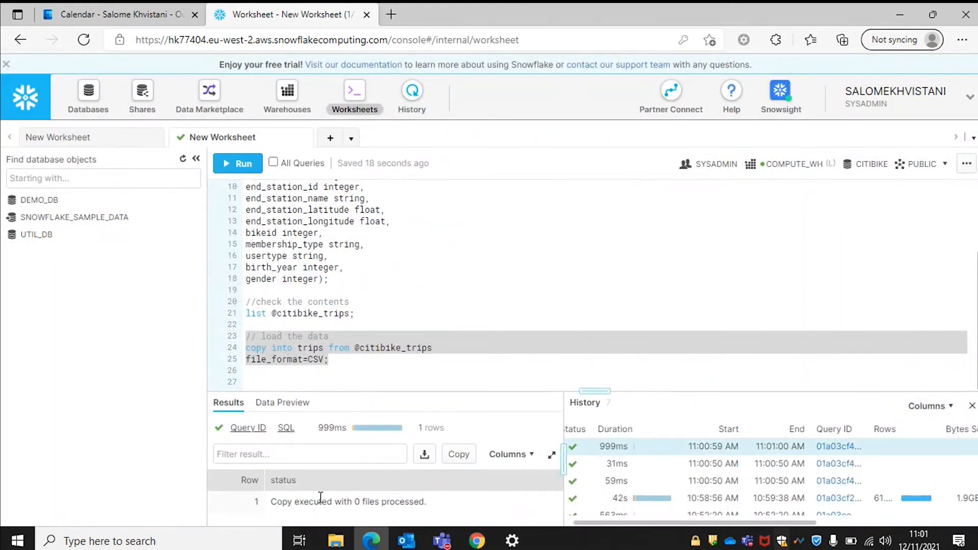
scroll(619, 468, left, 1)
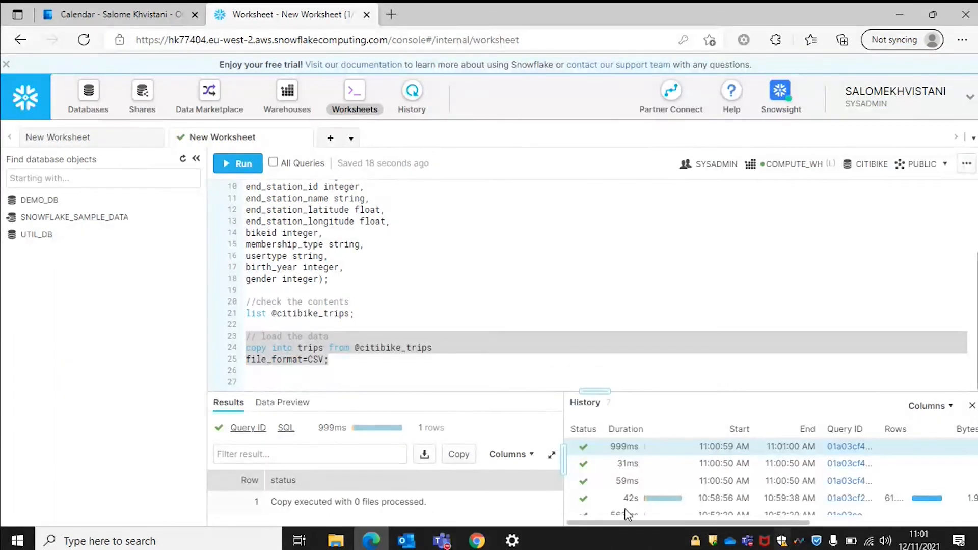
Open blank lines above the // load the data comment and move onto line 23.
mouse_move(627, 503)
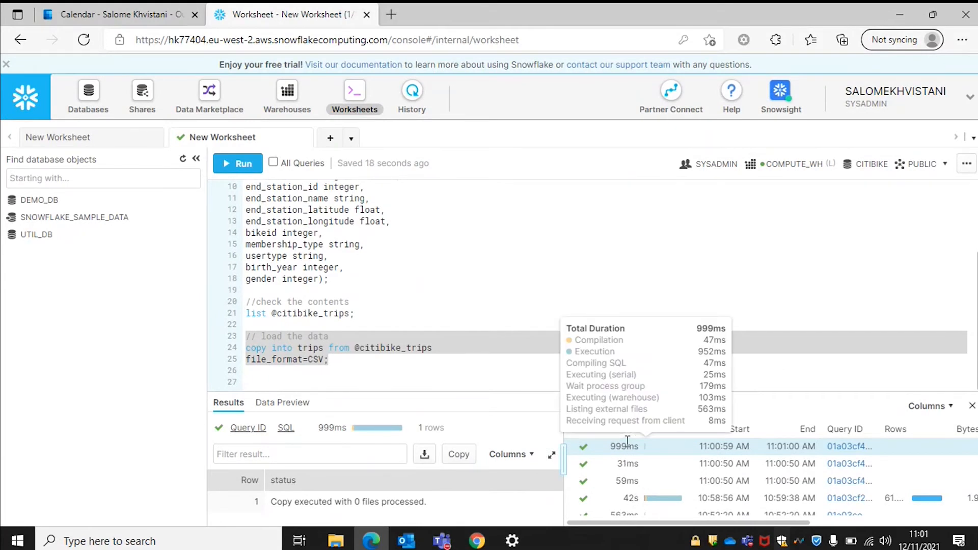
click(360, 354)
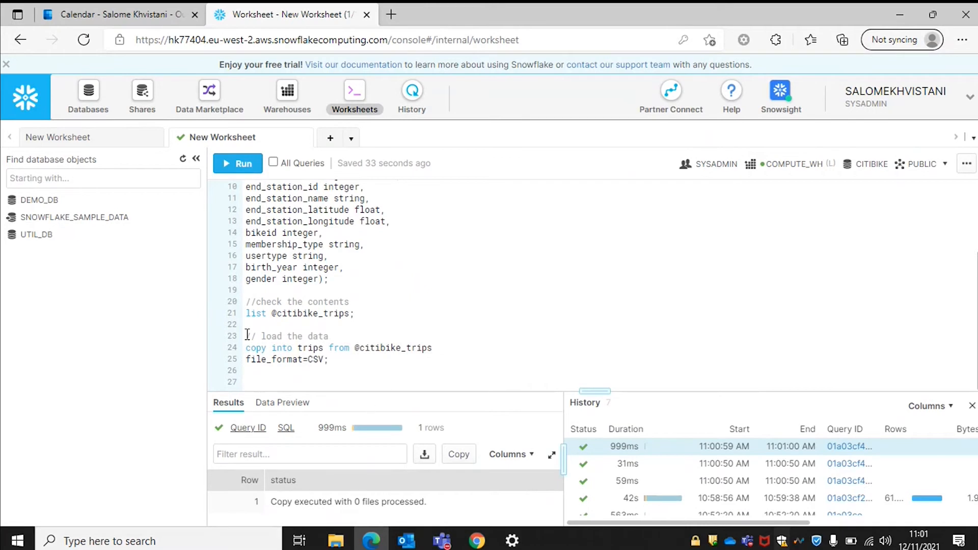
key(ctrl+Return)
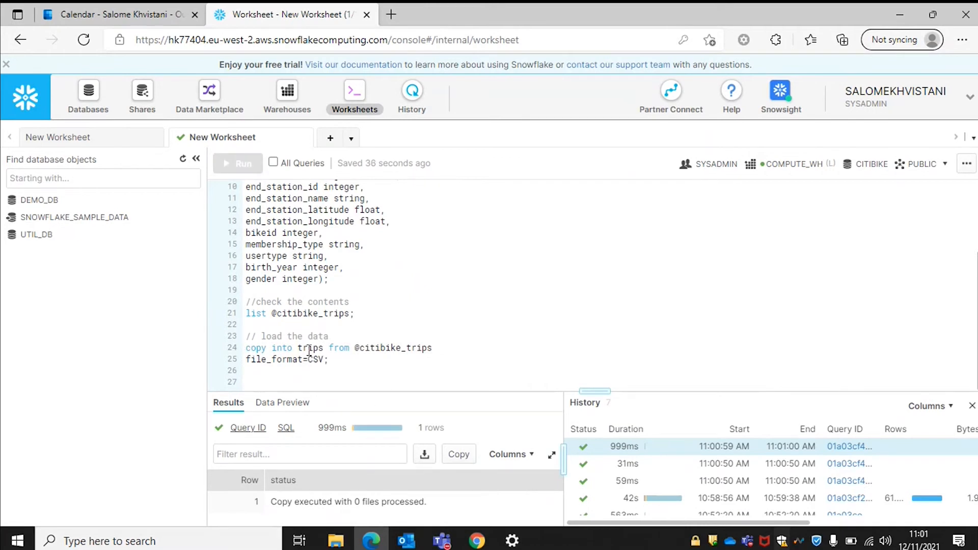
key(Return)
key(Return)
key(Up)
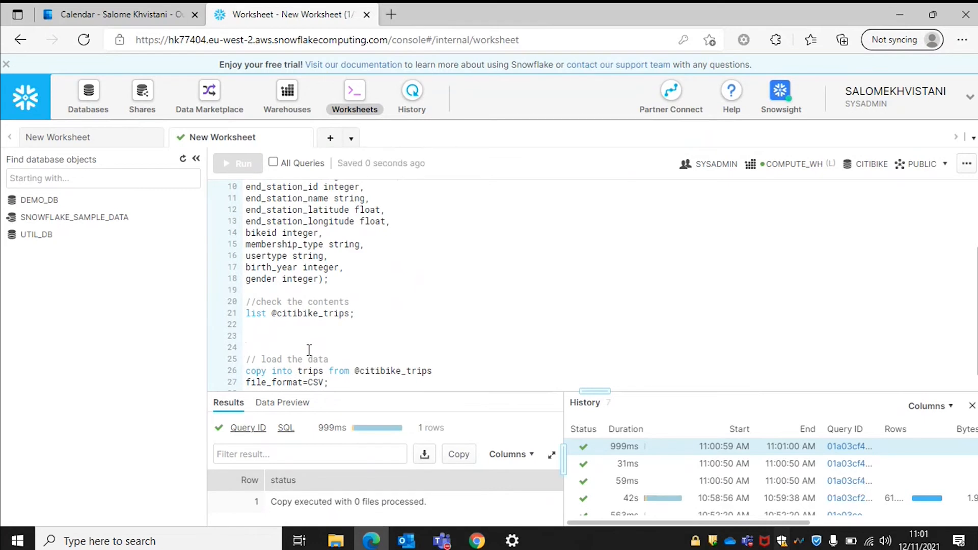
Add and run truncate table trips; on line 23, emptying the TRIPS table.
text(trun)
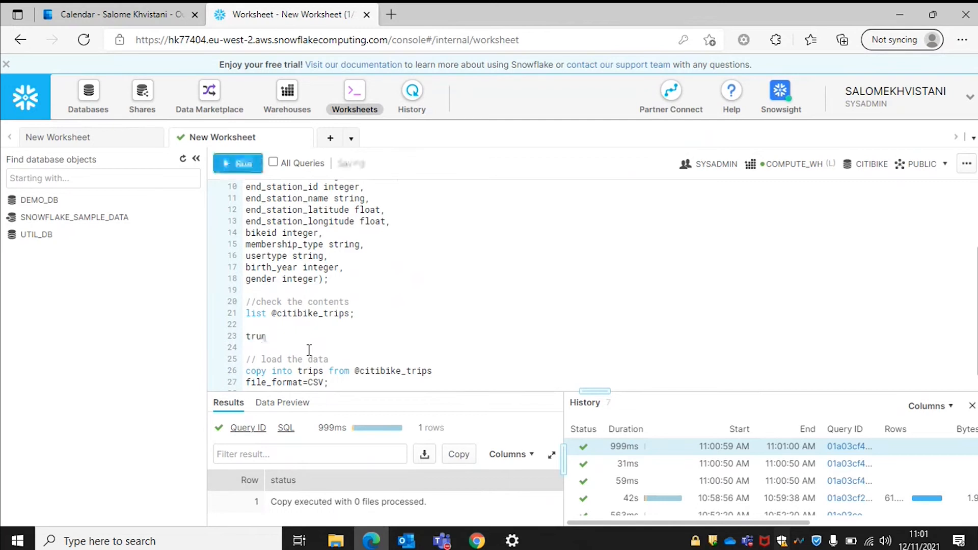
text(cate )
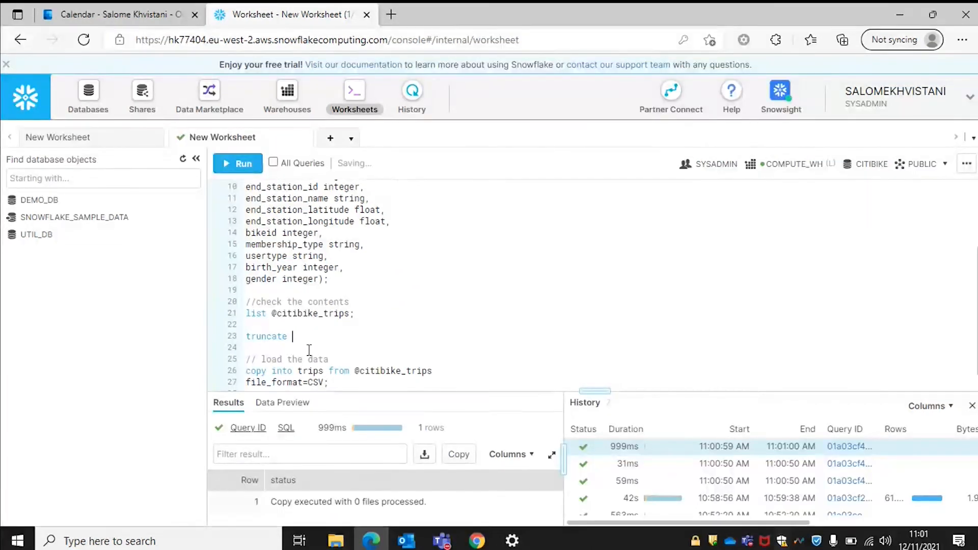
text(table trips;)
drag(356, 336, 242, 336)
key(ctrl+Return)
key(Return)
Select the load comment and COPY statement on lines 25–27.
scroll(414, 351, down, 1)
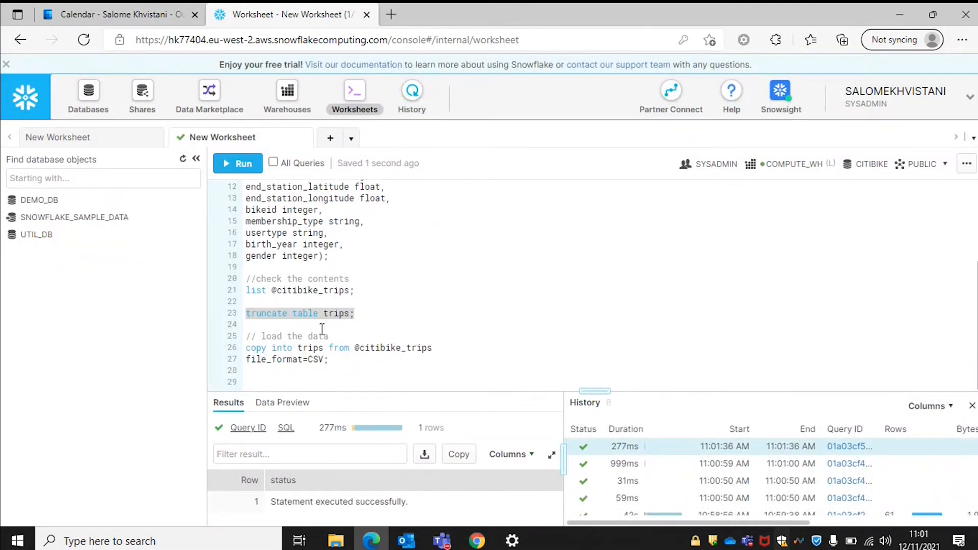
click(316, 350)
drag(334, 360, 187, 338)
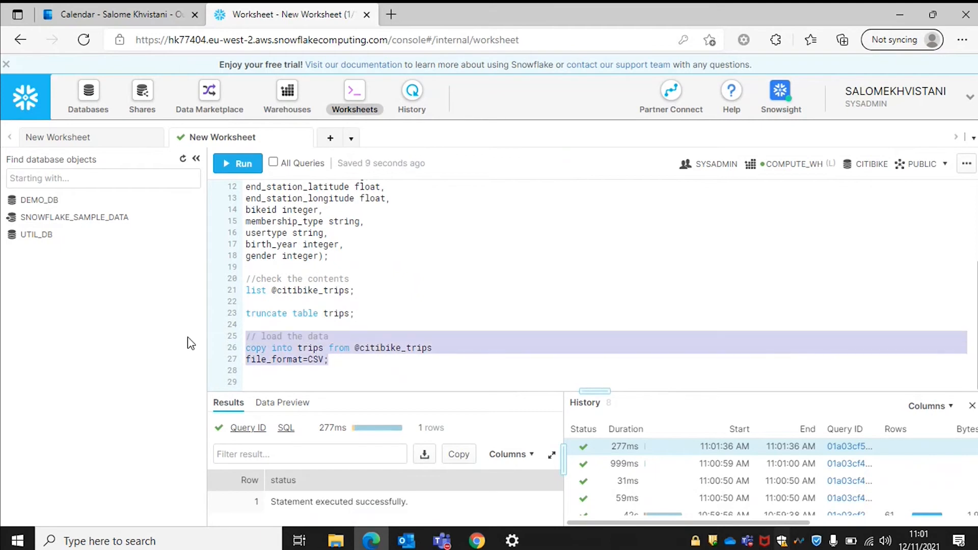
Reload trips on the Large warehouse: 376 files loaded in 18.58s versus 42s.
key(ctrl+Return)
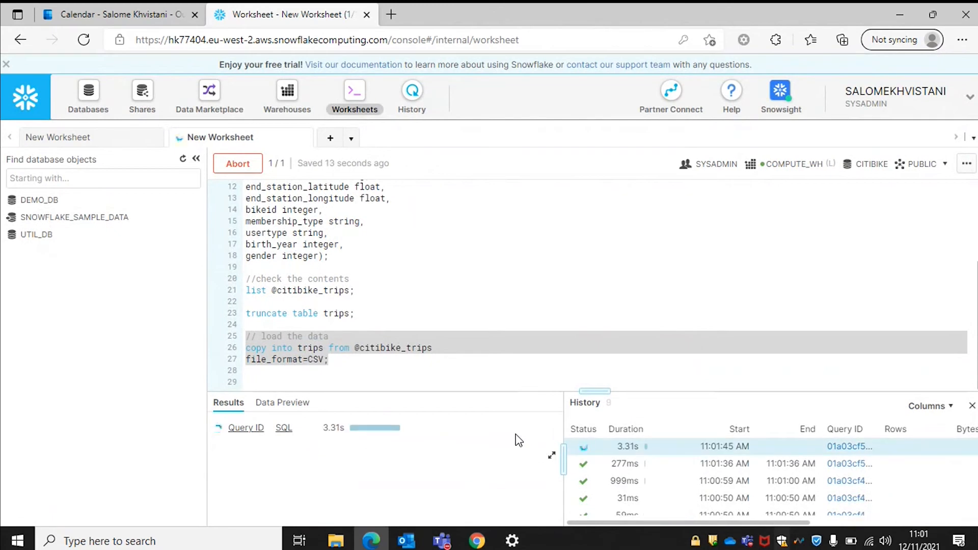
scroll(757, 460, down, 1)
scroll(757, 463, up, 1)
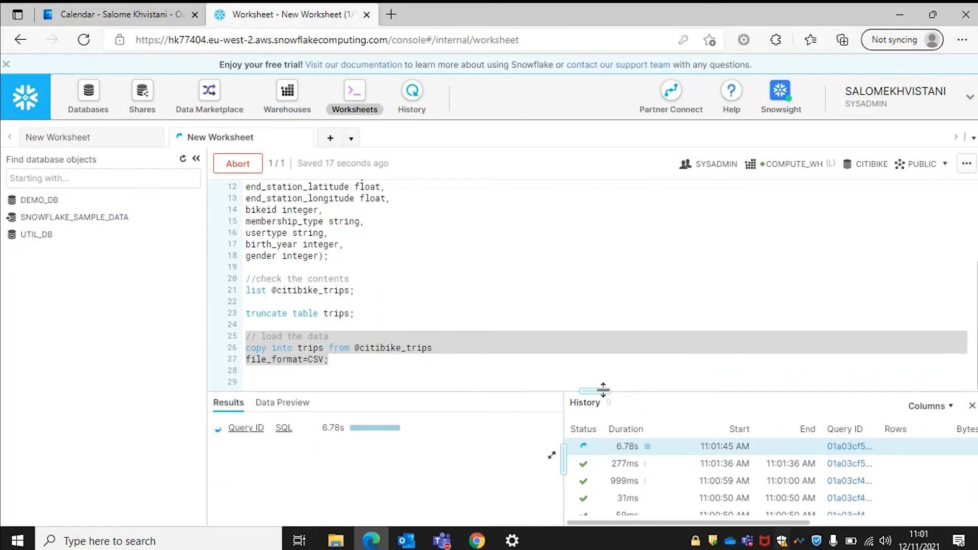
scroll(738, 478, down, 3)
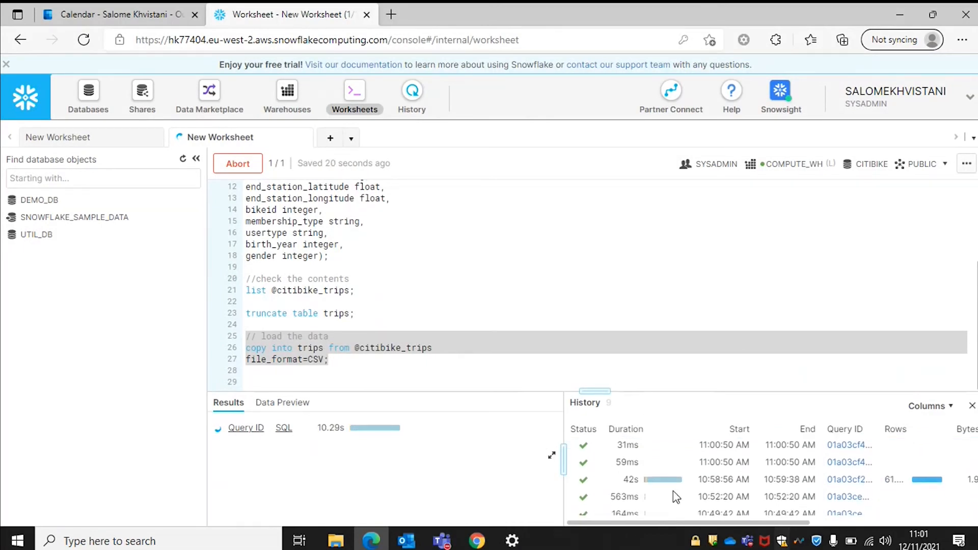
scroll(733, 484, up, 3)
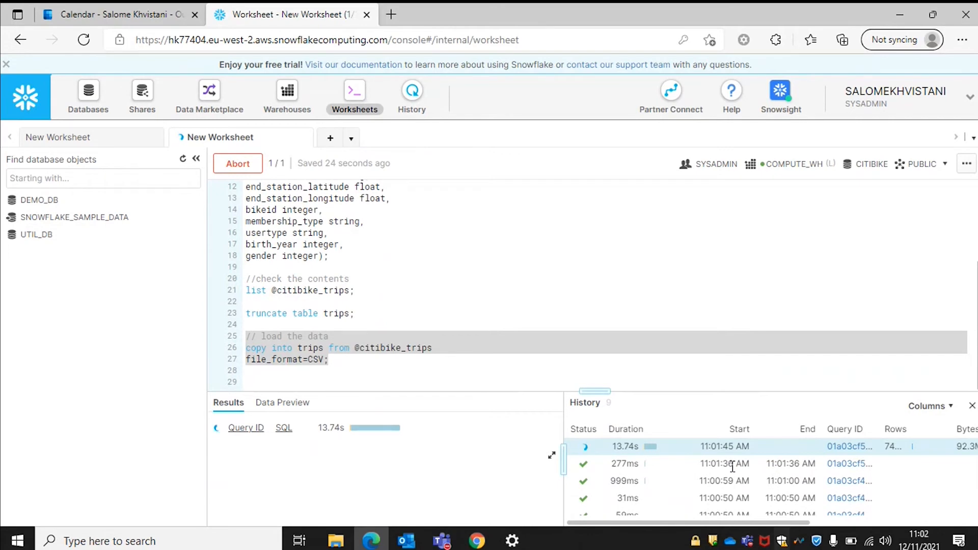
click(890, 165)
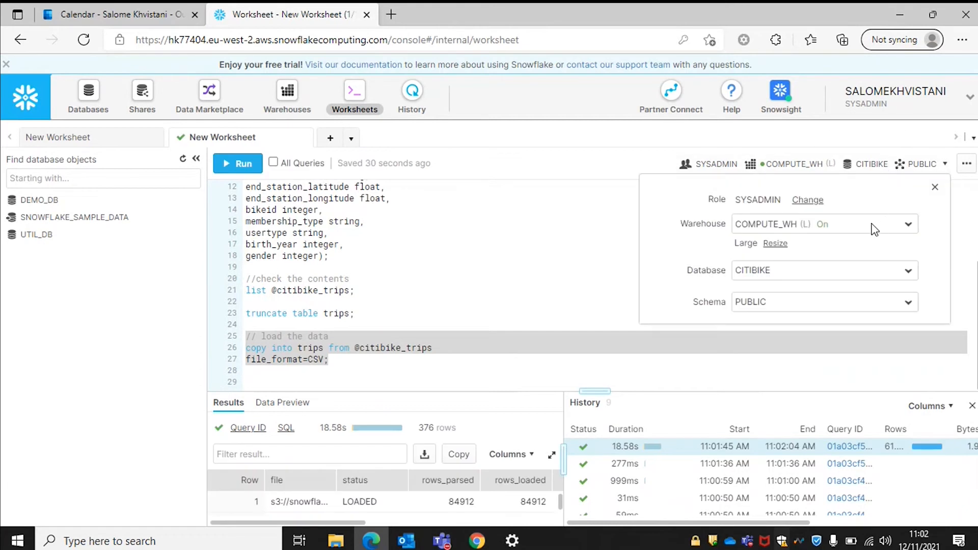
click(573, 292)
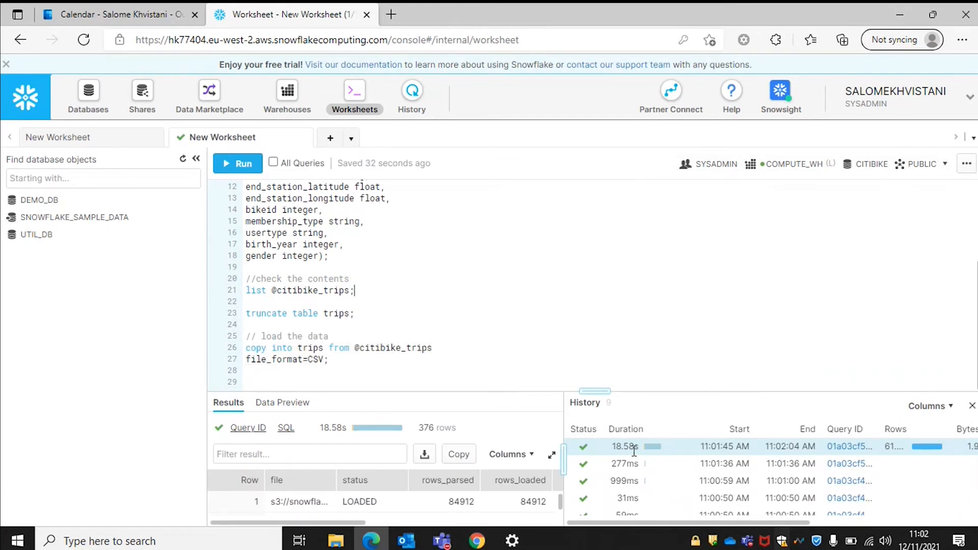
mouse_move(626, 452)
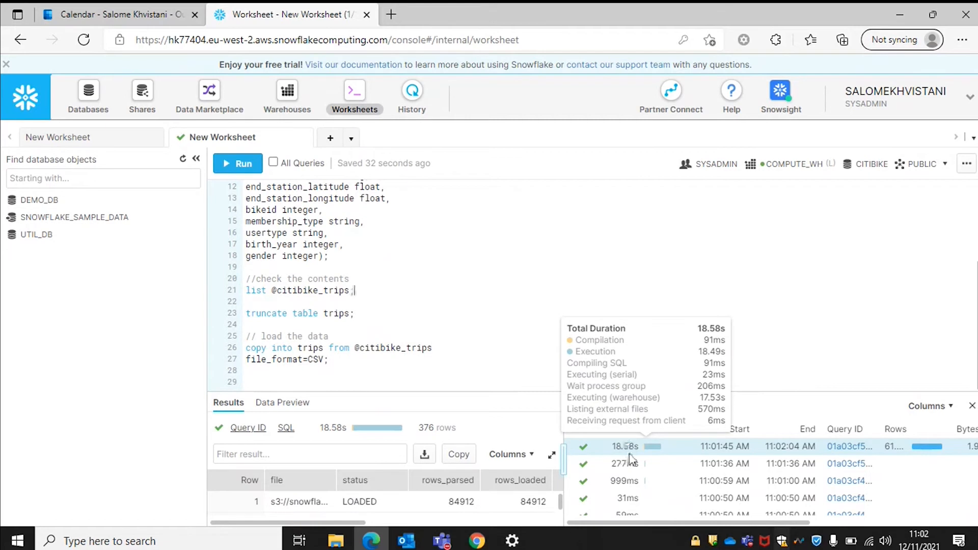
scroll(625, 456, down, 1)
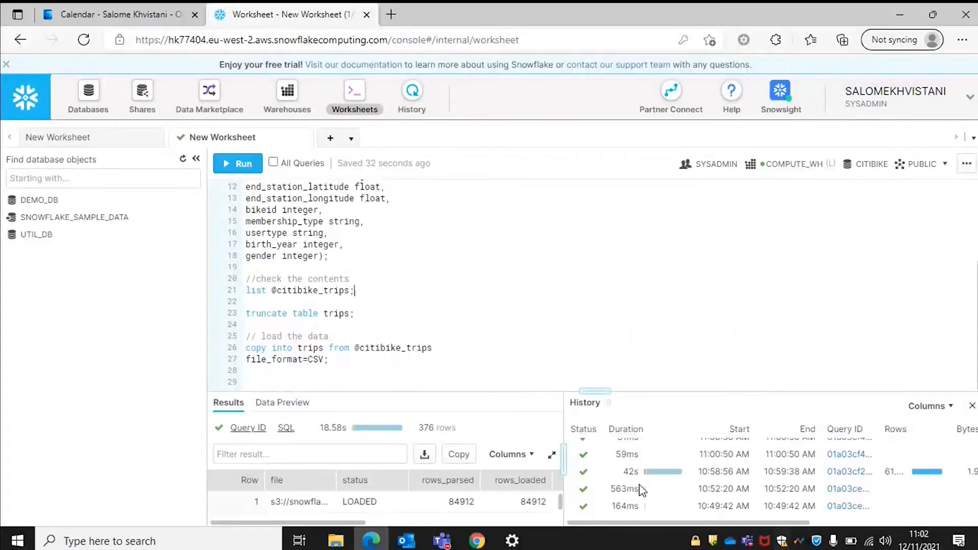
scroll(641, 490, down, 1)
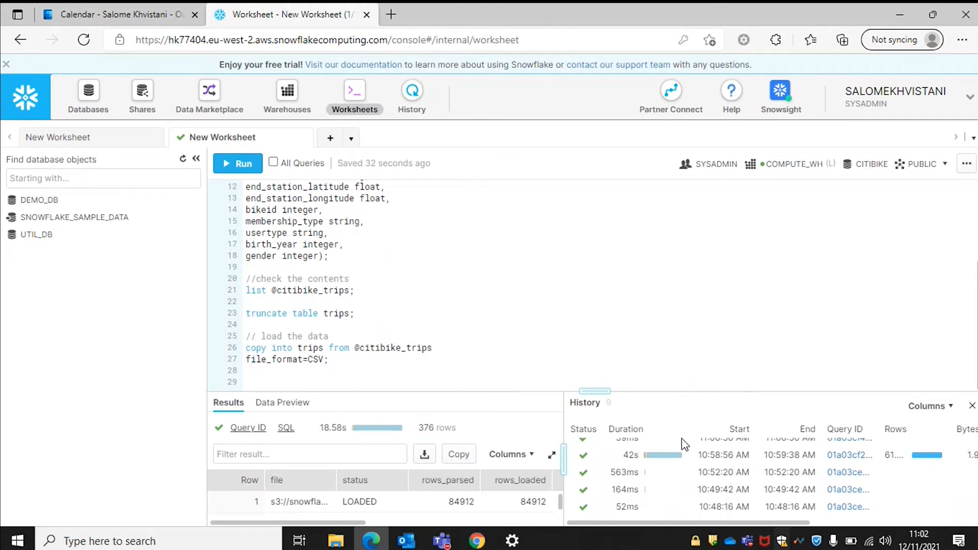
Close the History panel and return the cursor to empty line 29 in the editor.
click(972, 408)
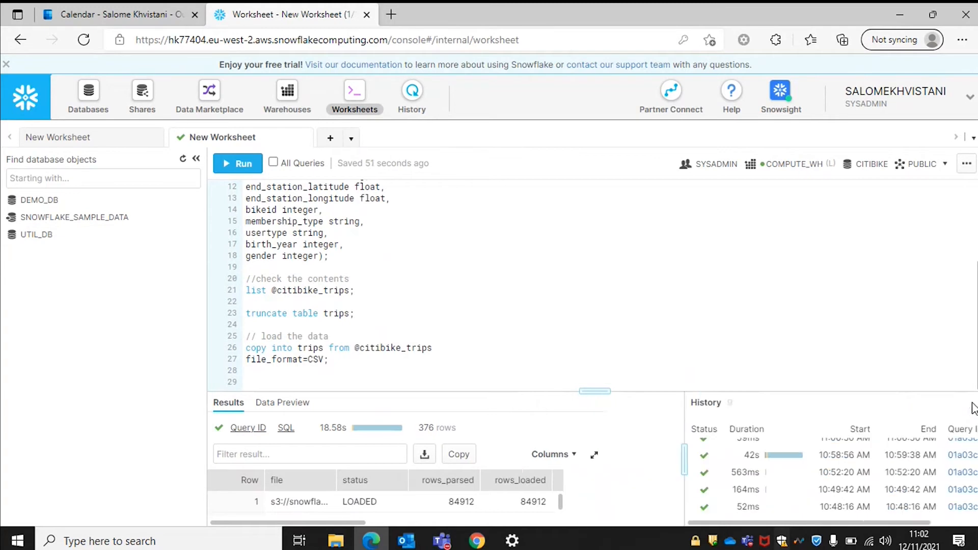
click(594, 384)
drag(588, 388, 594, 396)
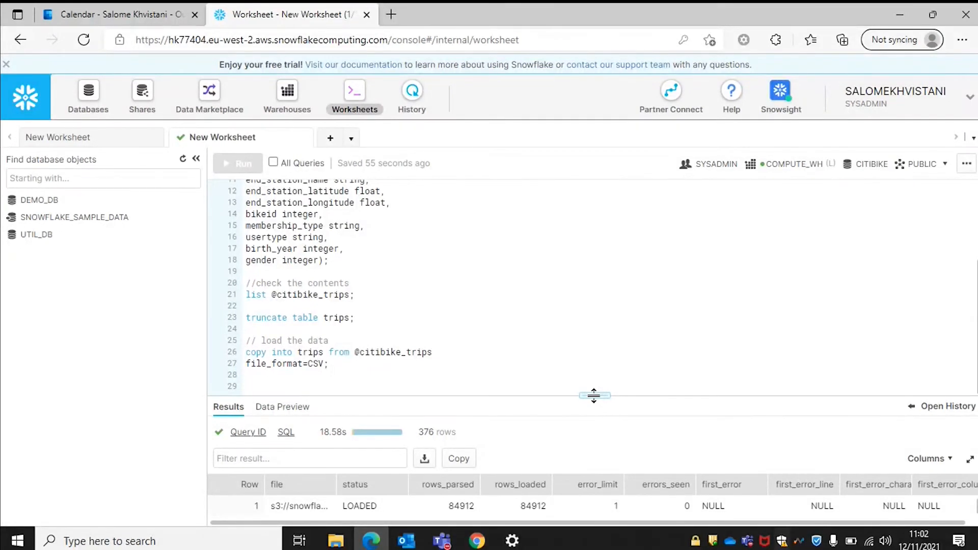
click(354, 385)
Create warehouse ANALYTICS_WH with size Large and maximum clusters 1.
click(287, 99)
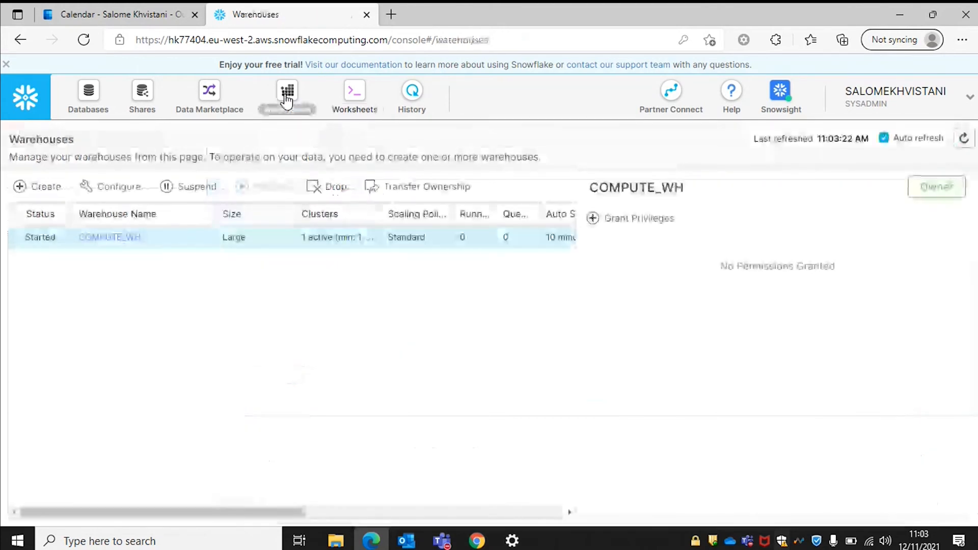
click(31, 196)
click(458, 147)
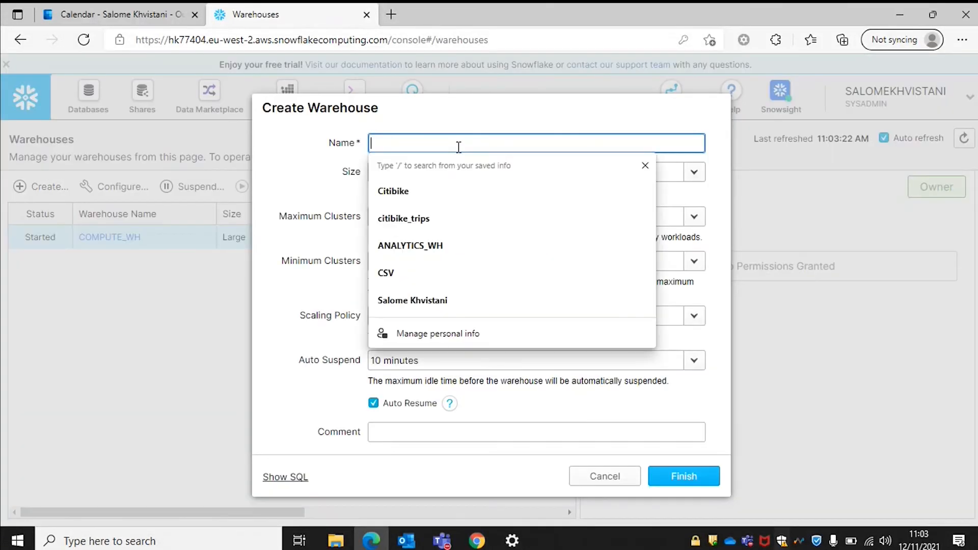
click(446, 248)
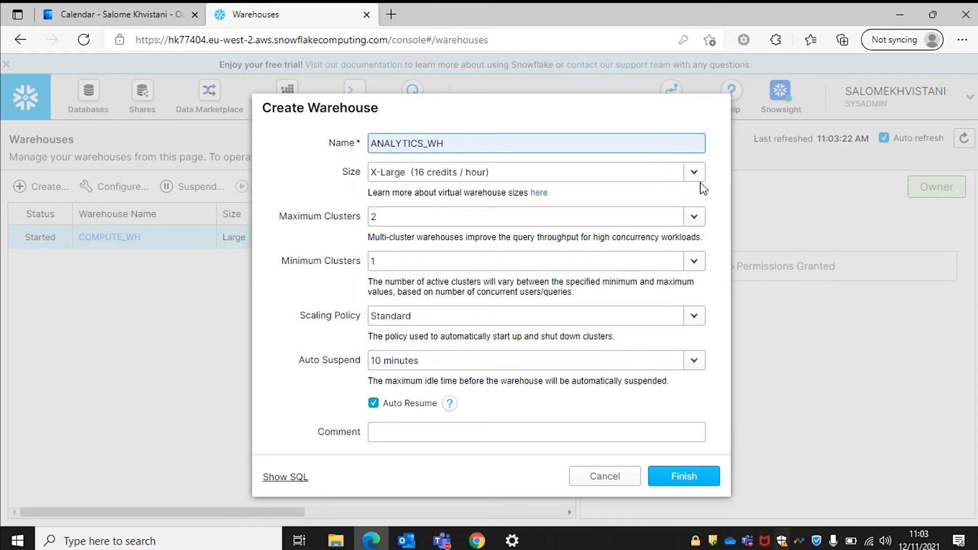
click(693, 172)
click(457, 253)
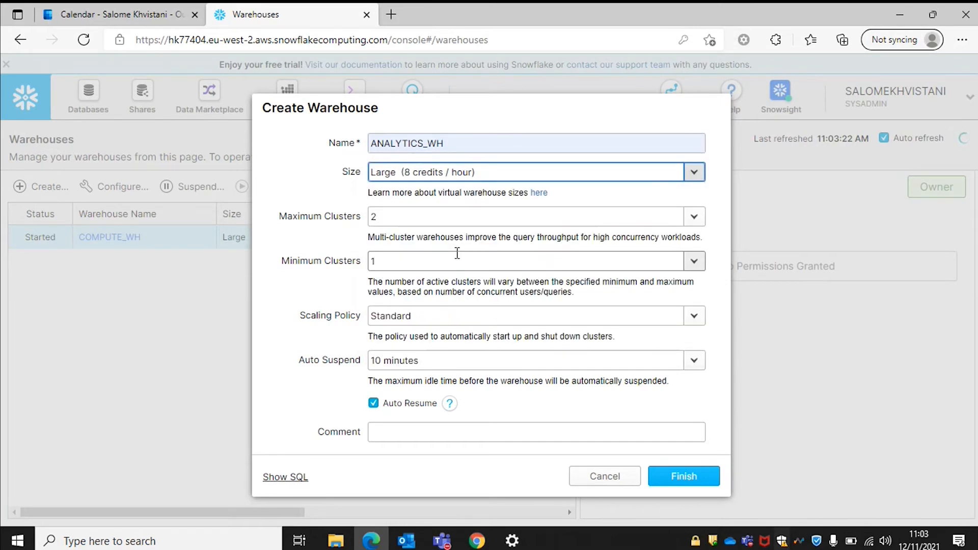
click(695, 218)
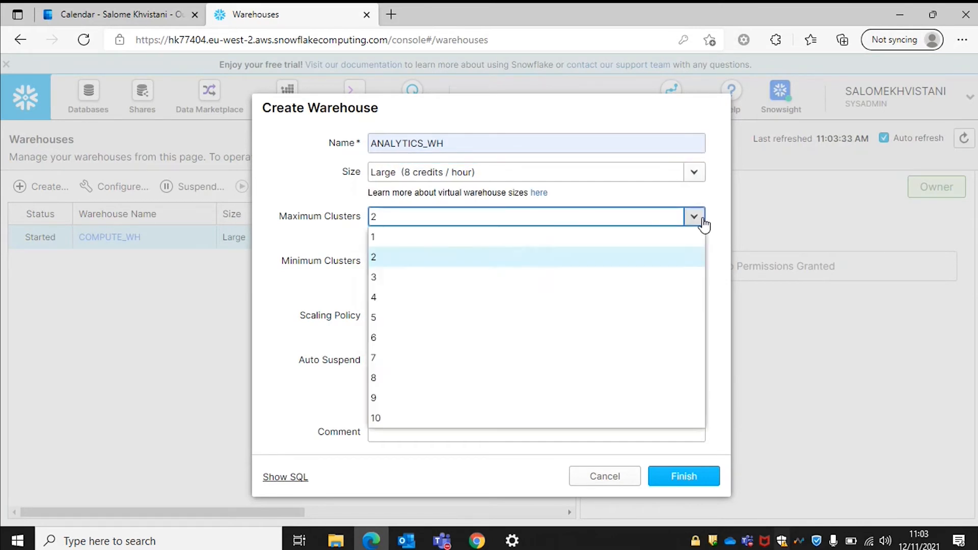
click(411, 237)
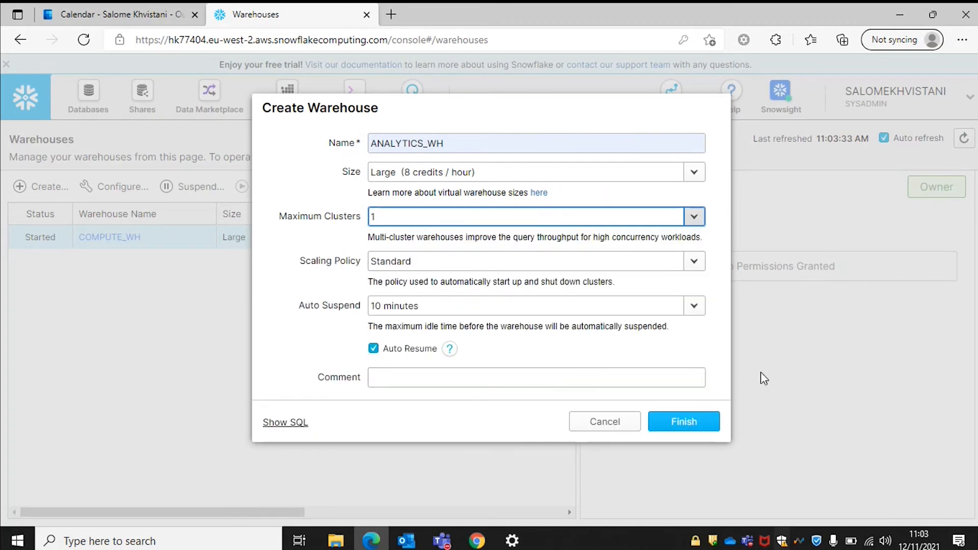
click(684, 424)
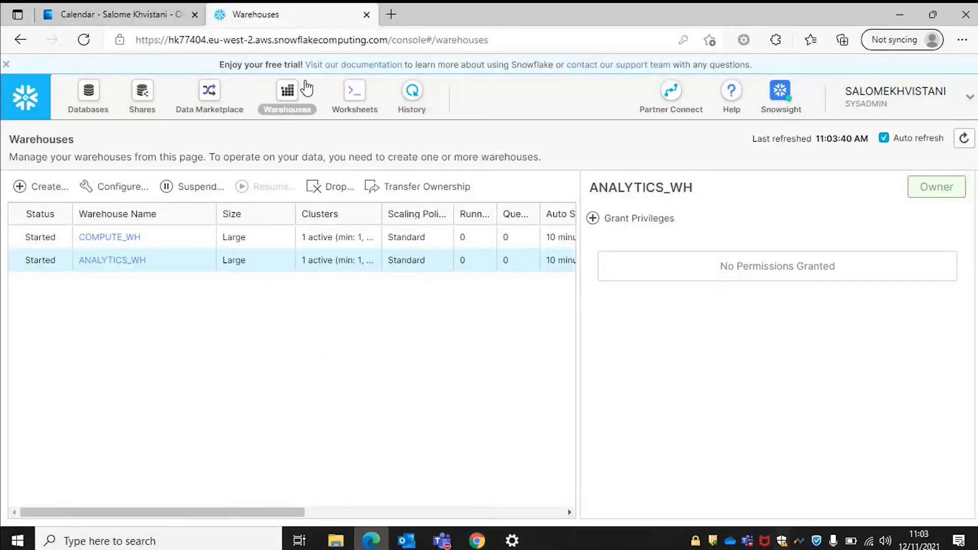
Return to the worksheet holding the trips load script and its 18.58s results.
click(354, 95)
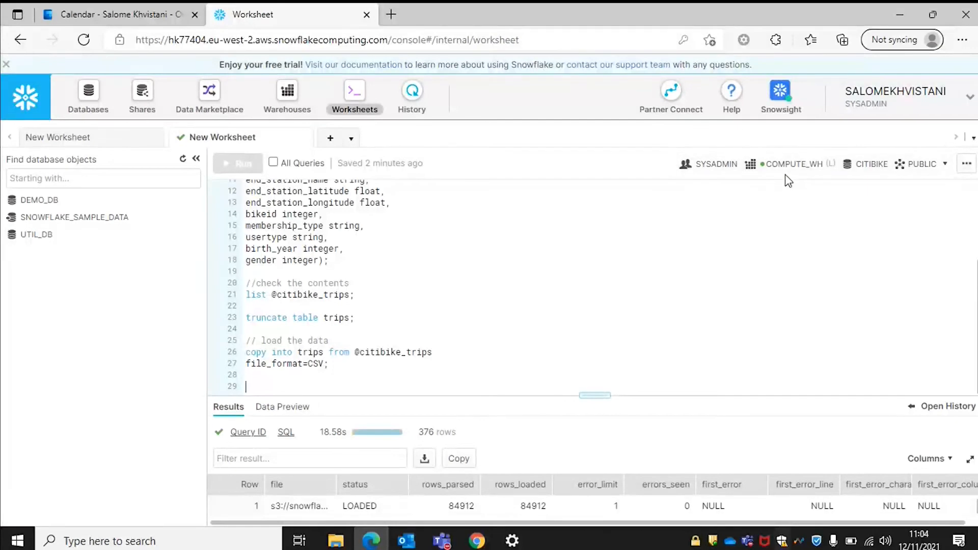
Switch the worksheet's warehouse from COMPUTE_WH to ANALYTICS_WH.
click(764, 164)
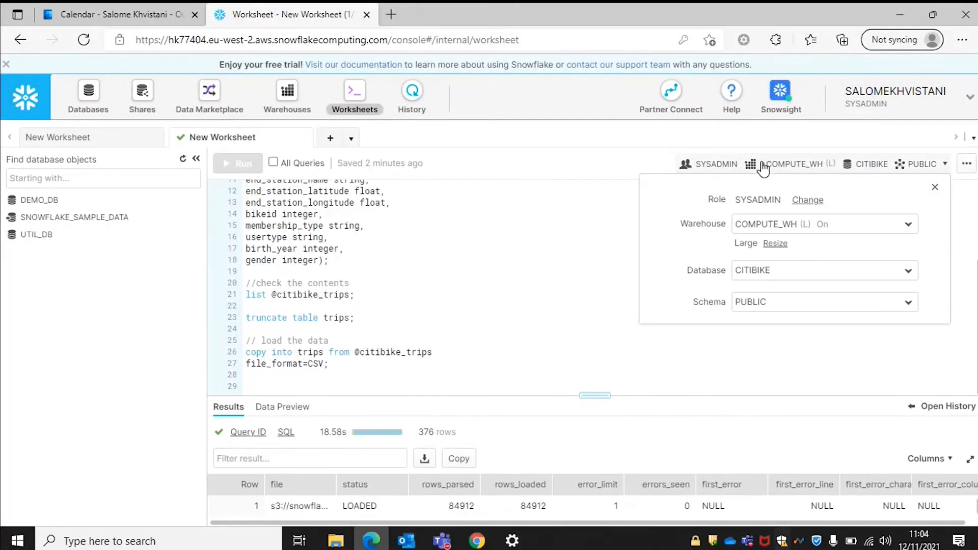
click(757, 229)
click(779, 245)
click(784, 229)
click(781, 245)
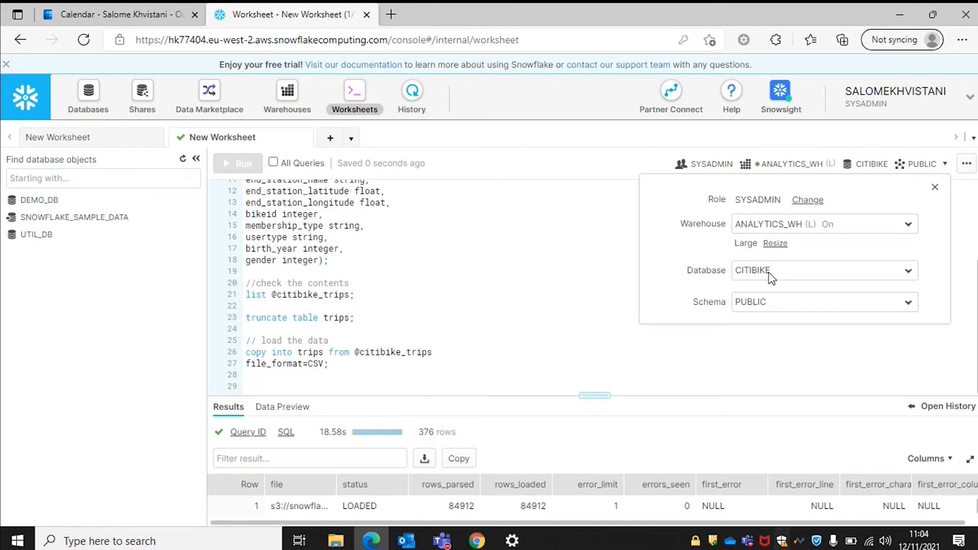
click(414, 383)
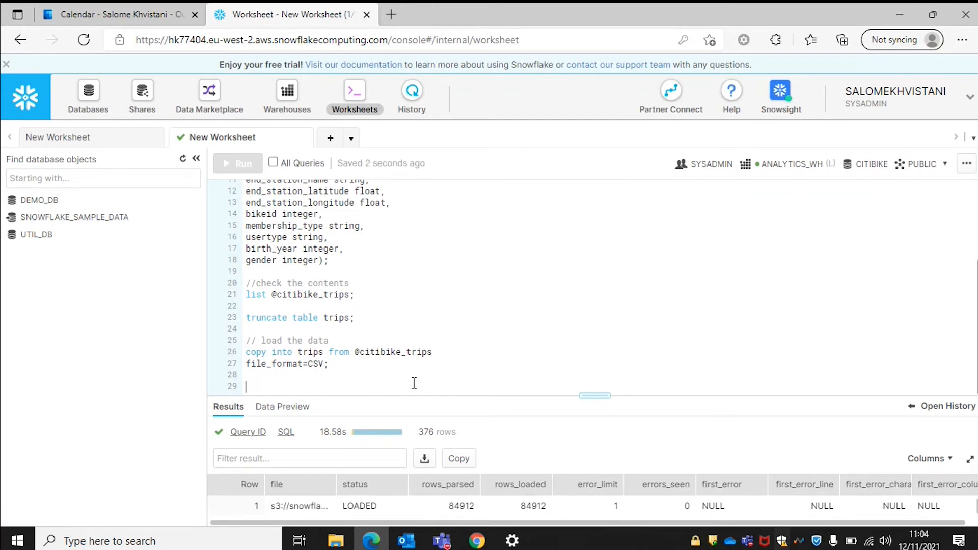
Write '// check the data' followed by 'select * from trips limit 20;' in the worksheet.
text(// check )
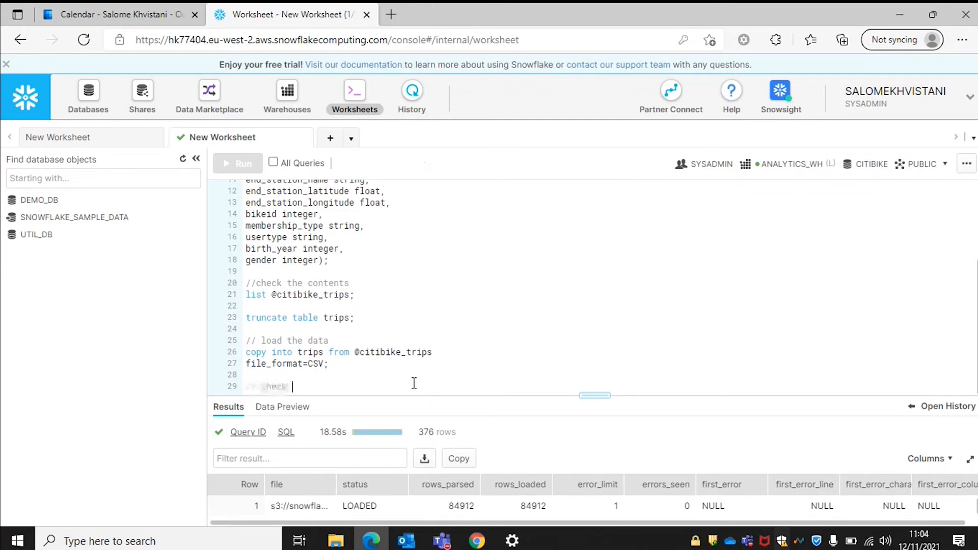
text(the data)
key(Return)
text(select *)
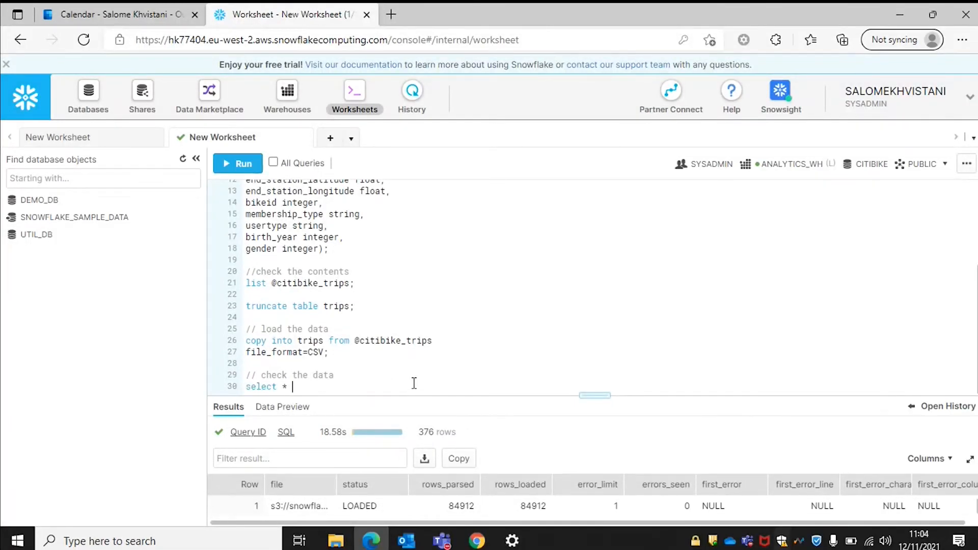
text( from cit)
key(BackSpace)
key(BackSpace)
key(BackSpace)
key(BackSpace)
text(trips limit 20;)
Run the sample query, returning 20 trip rows in 1.07s, then add blank lines below it.
drag(414, 383, 234, 395)
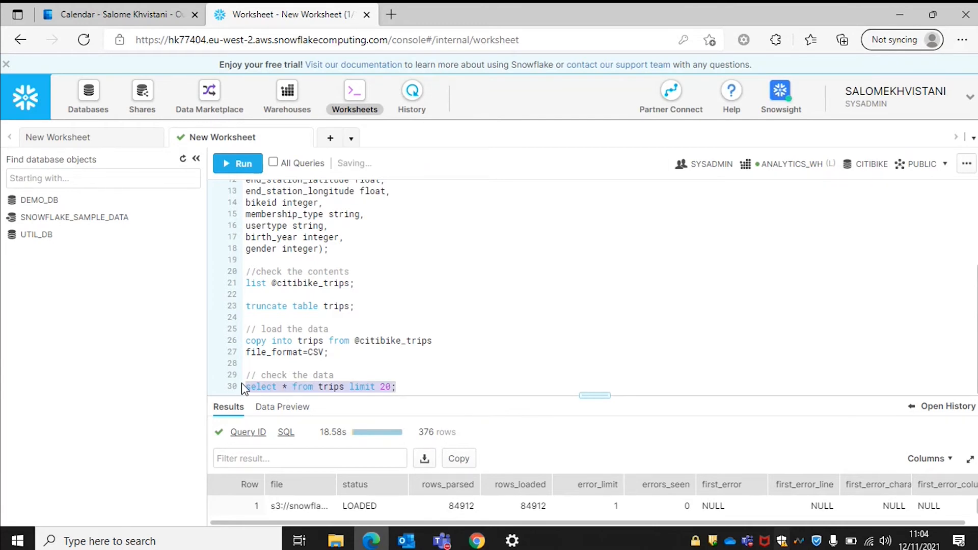
key(ctrl+Return)
key(Return)
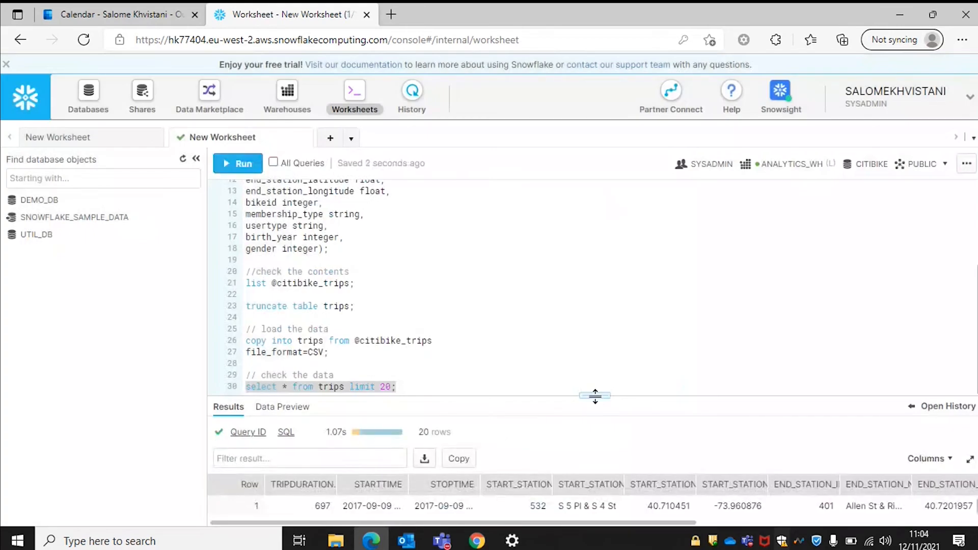
drag(601, 390, 591, 272)
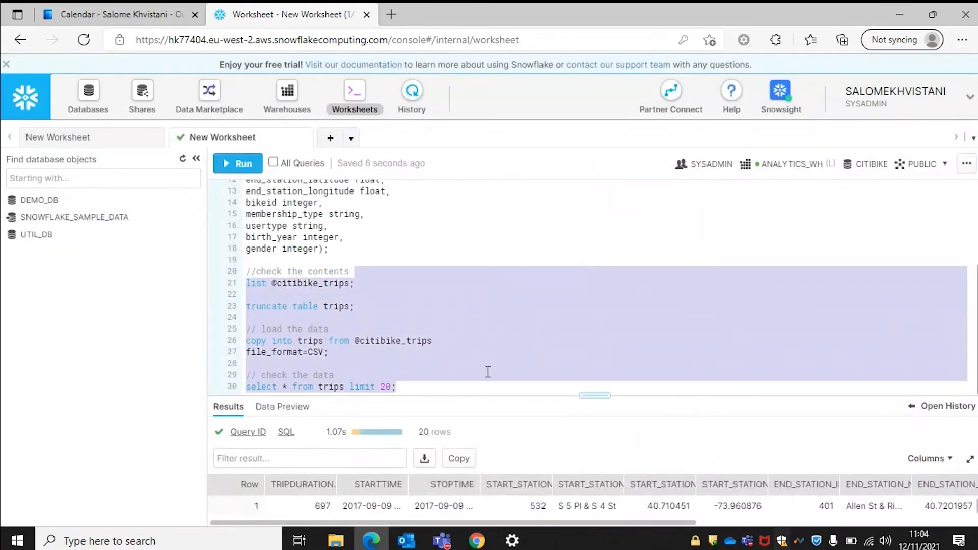
drag(603, 395, 585, 213)
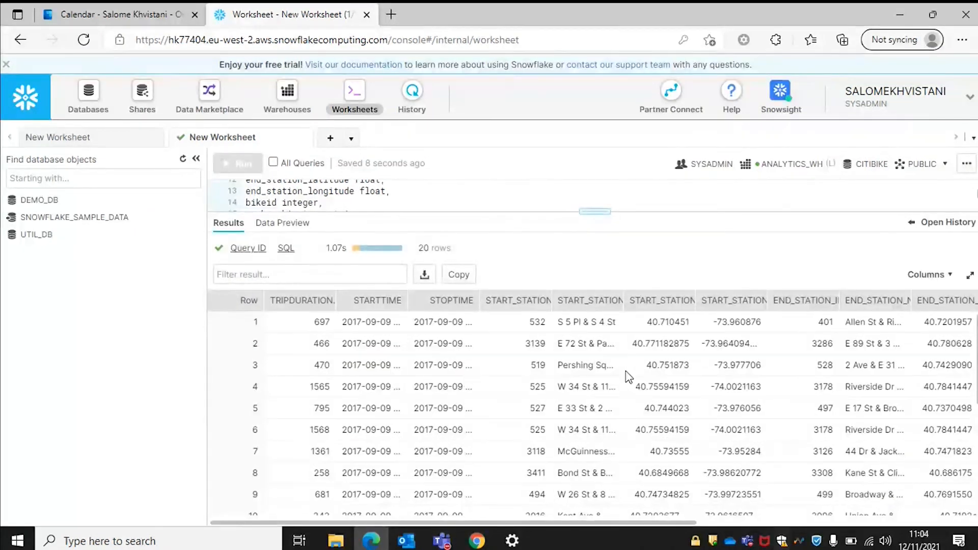
scroll(628, 377, right, 3)
scroll(629, 377, left, 3)
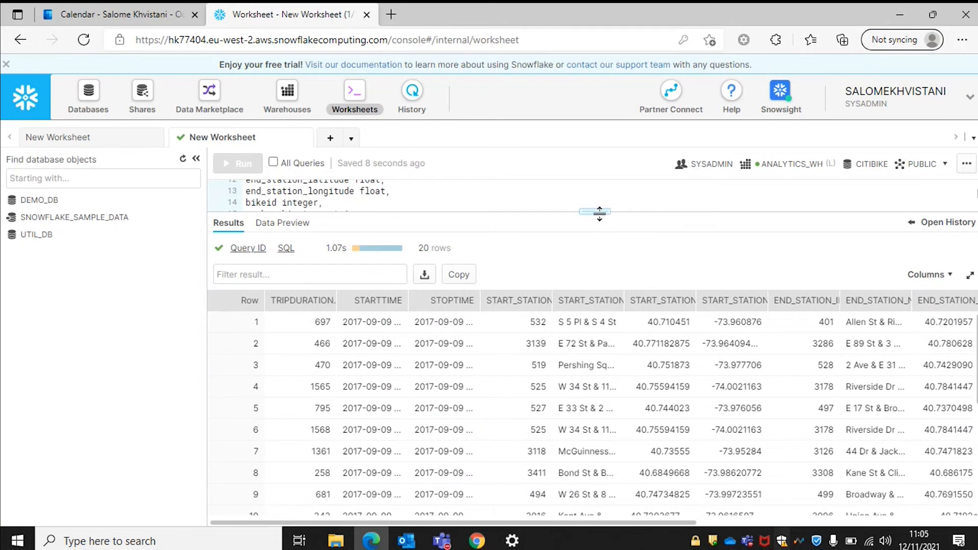
drag(599, 211, 603, 361)
scroll(490, 321, down, 2)
click(407, 352)
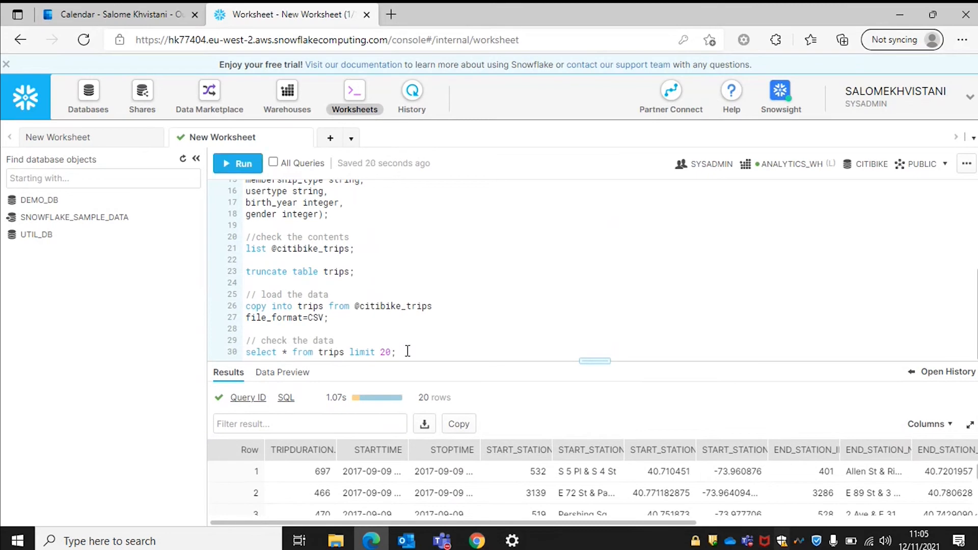
key(Return)
key(Return)
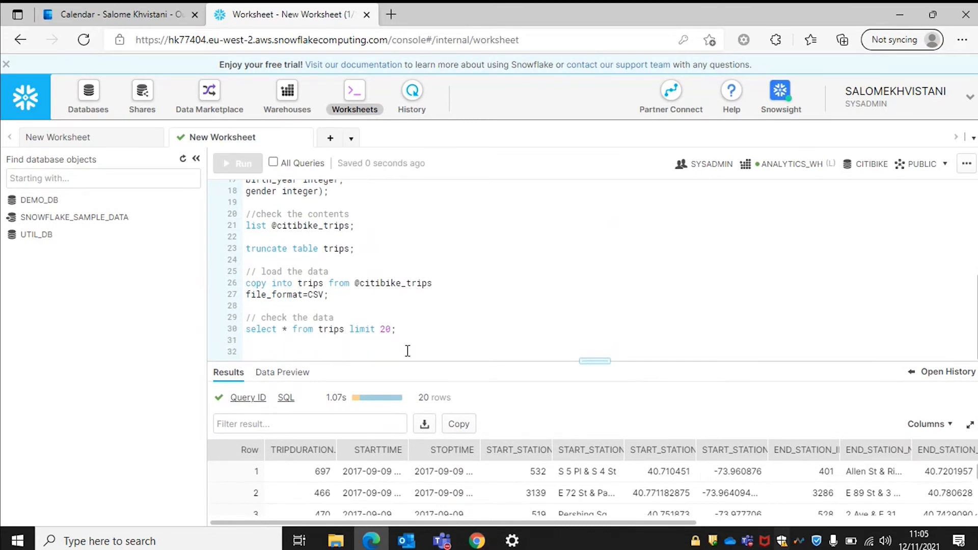
Copy the sample-statistics query from the reference worksheet.
click(84, 138)
scroll(333, 270, down, 6)
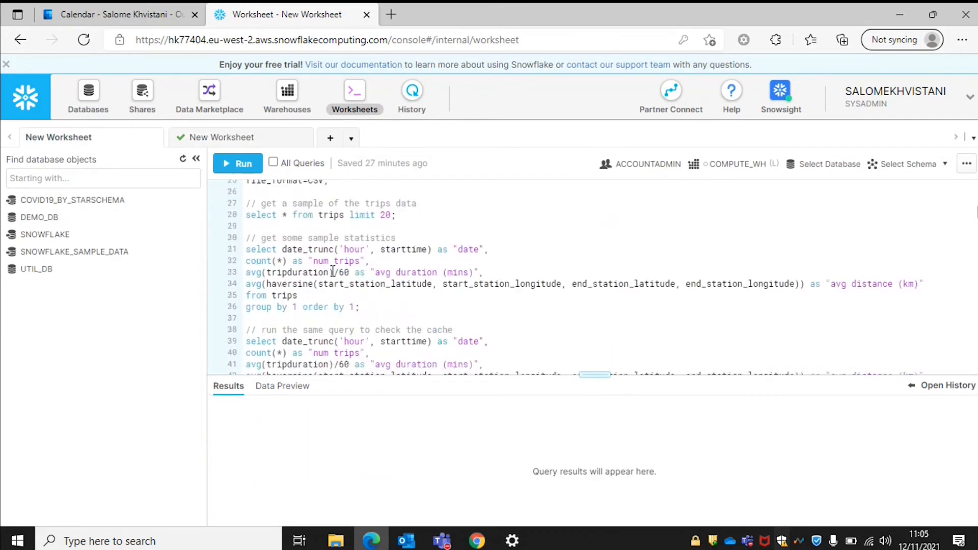
scroll(333, 271, up, 3)
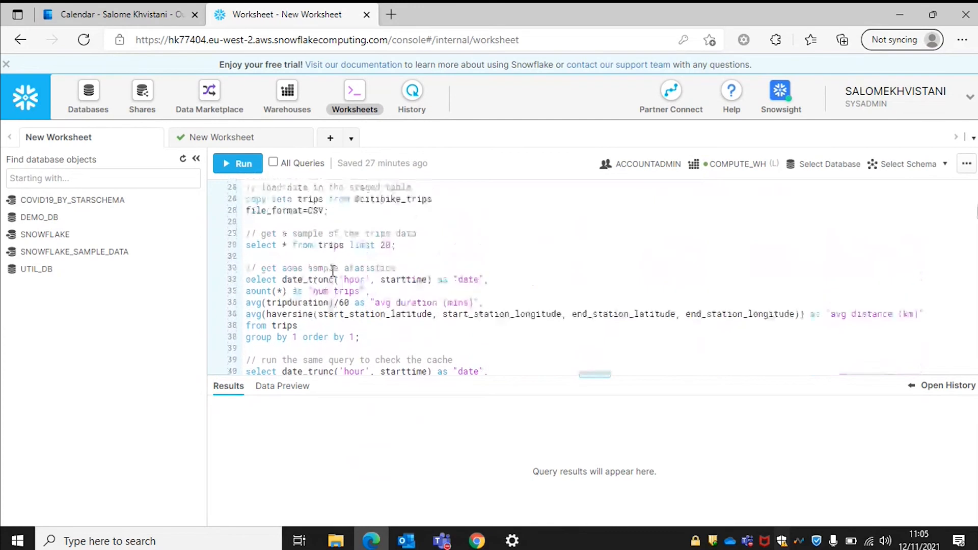
scroll(332, 280, down, 2)
drag(359, 315, 224, 244)
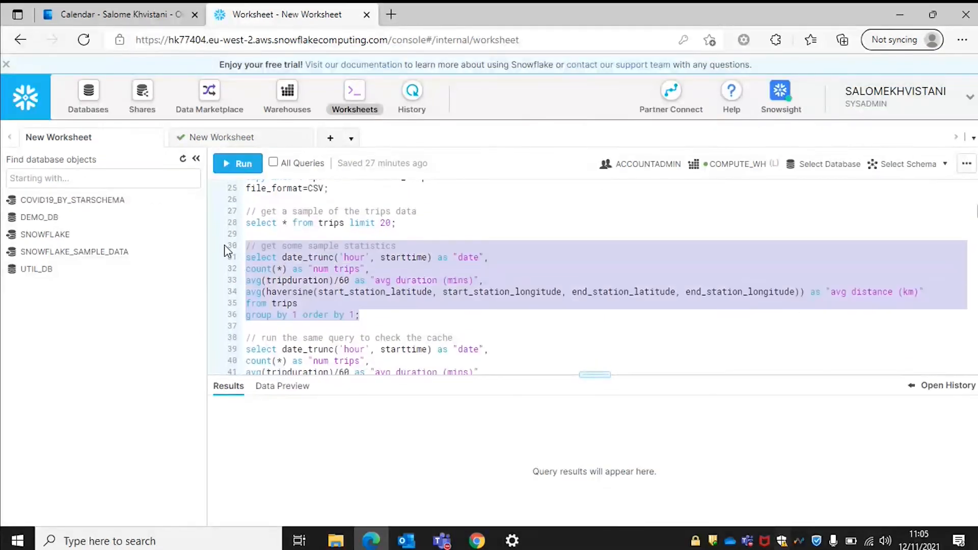
click(244, 163)
Run the pasted hourly statistics query in CITIBIKE, returning 44,295 rows in 1.23s.
click(235, 137)
scroll(356, 306, down, 3)
drag(371, 351, 234, 288)
key(ctrl+Return)
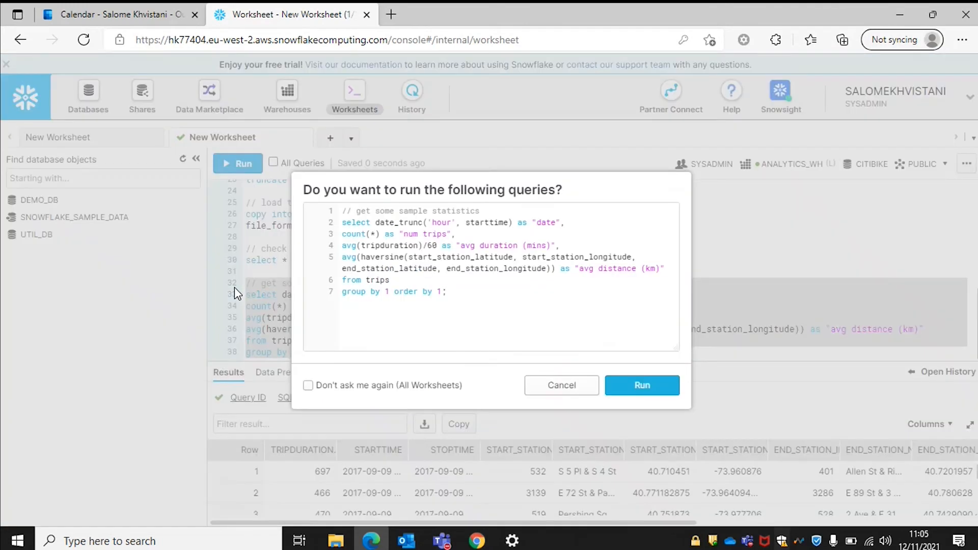
key(Return)
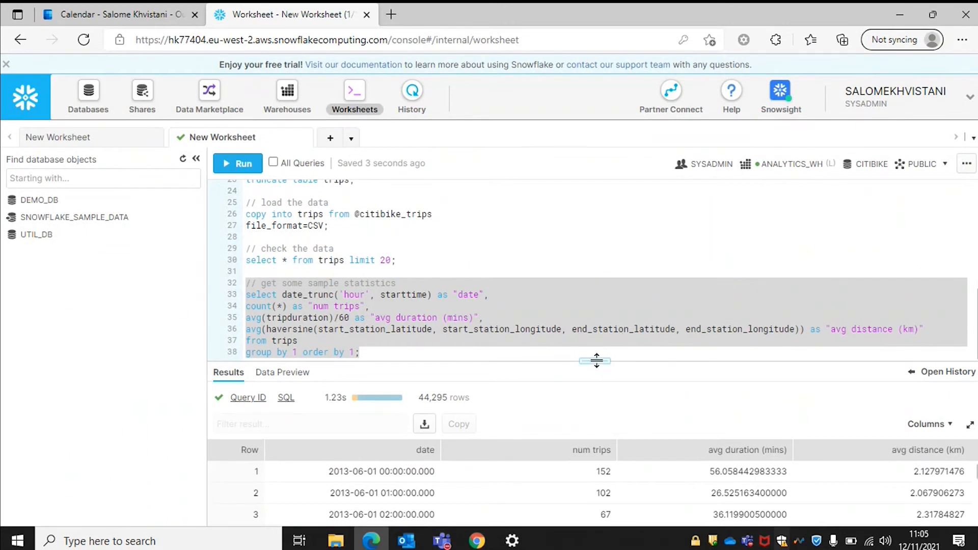
drag(595, 359, 591, 224)
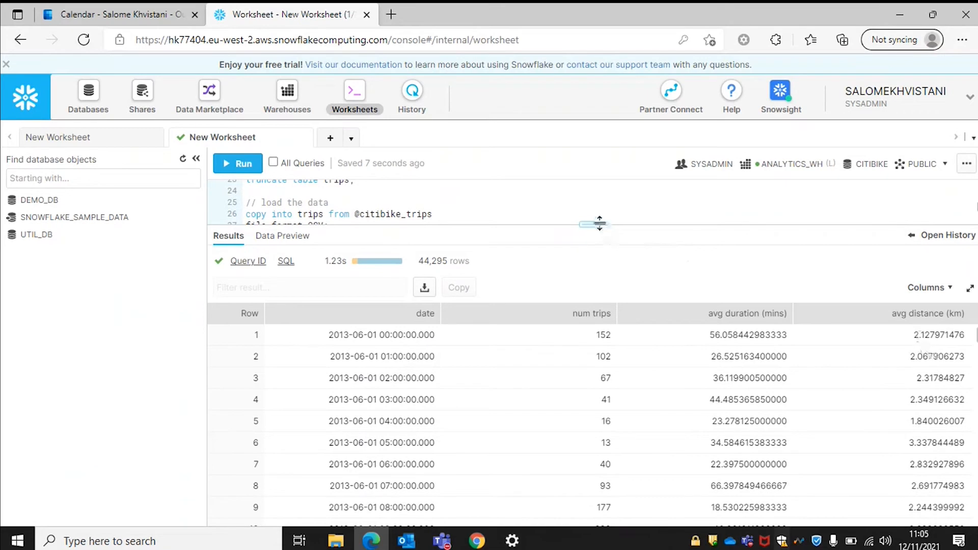
drag(596, 223, 625, 392)
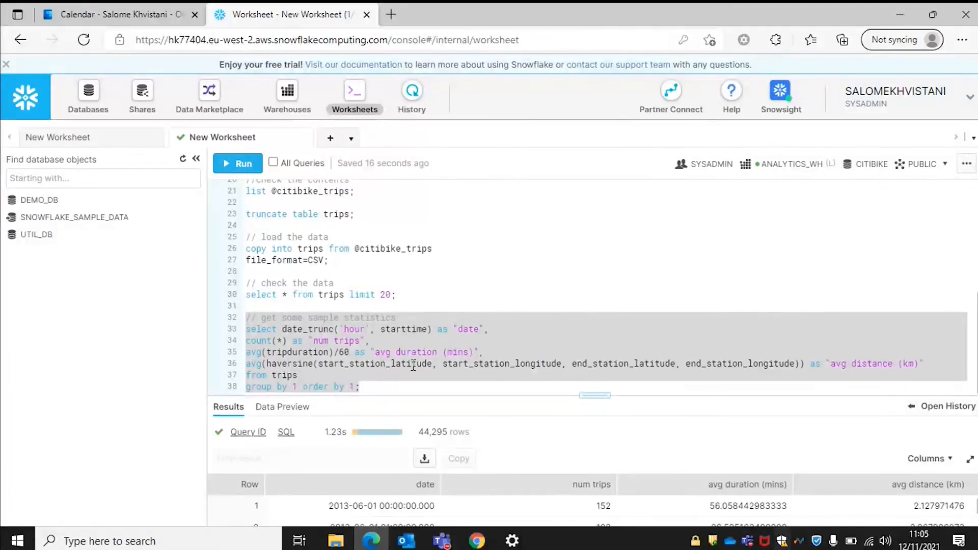
click(371, 385)
Add blank lines after line 38, below the hourly statistics query.
key(Return)
key(Return)
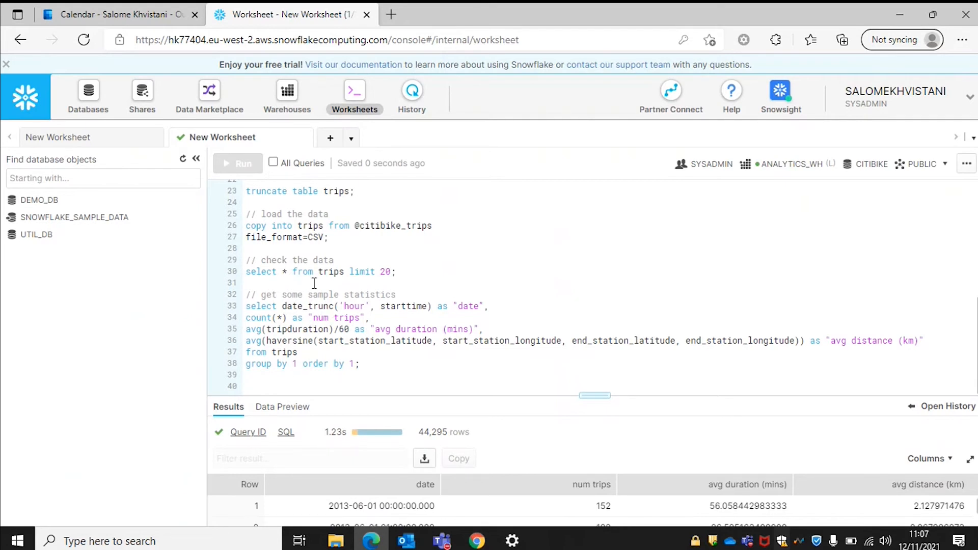
Rerun the hourly statistics query (lines 32–38) to test the result cache.
drag(377, 363, 234, 305)
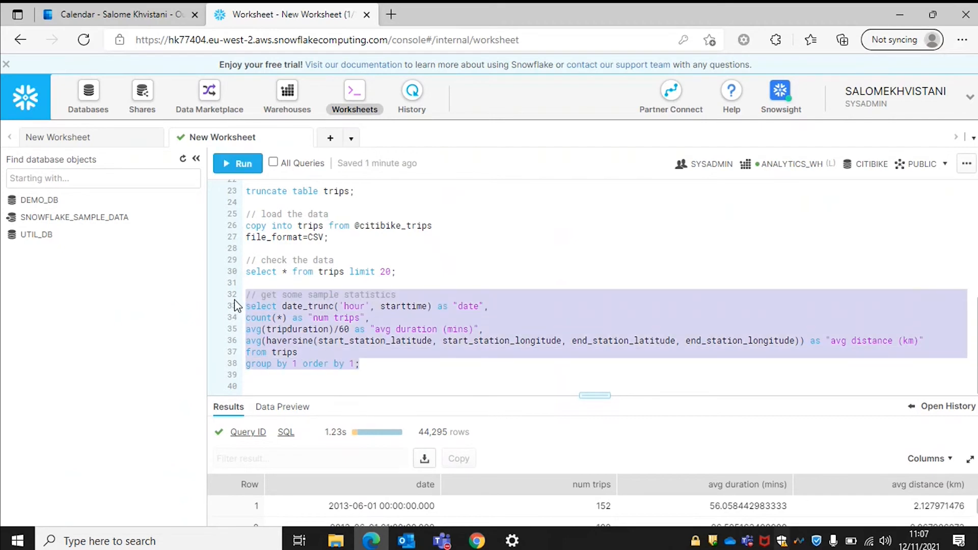
key(ctrl+Return)
key(Return)
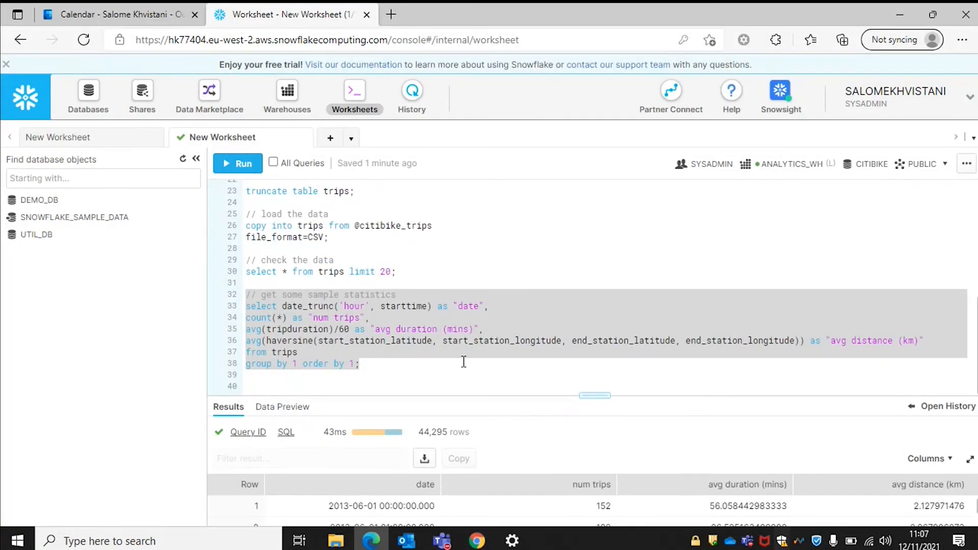
Compare durations in Query History: the cached rerun took 43ms versus 1.23s.
click(911, 406)
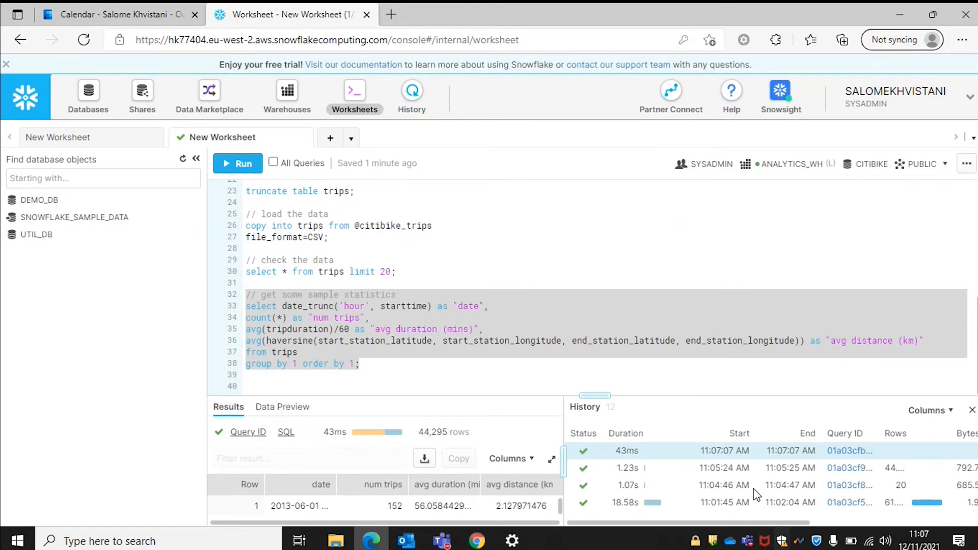
scroll(715, 489, right, 3)
scroll(715, 489, right, 6)
scroll(769, 485, left, 9)
mouse_move(671, 467)
scroll(671, 468, down, 1)
scroll(673, 473, up, 1)
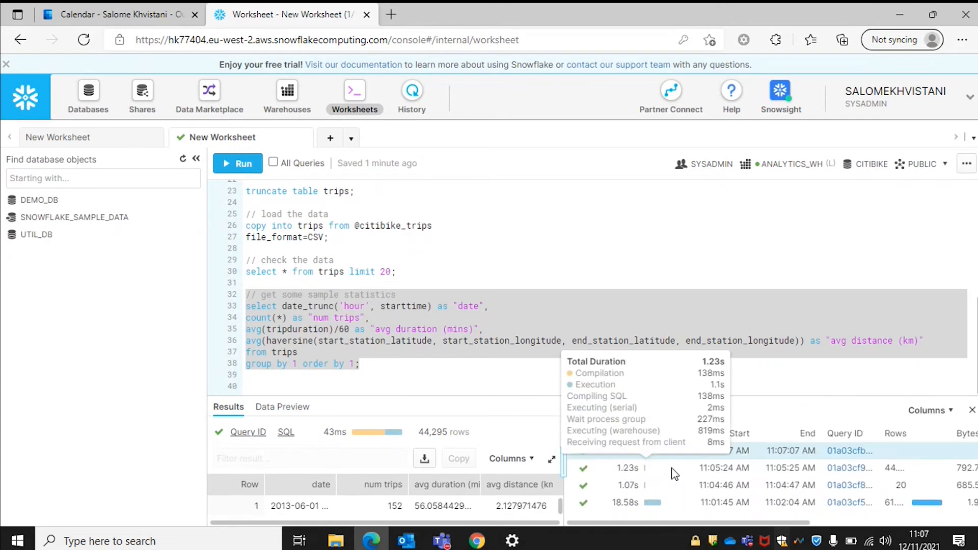
Load the original 1.23s run's results, then close the query history.
click(633, 466)
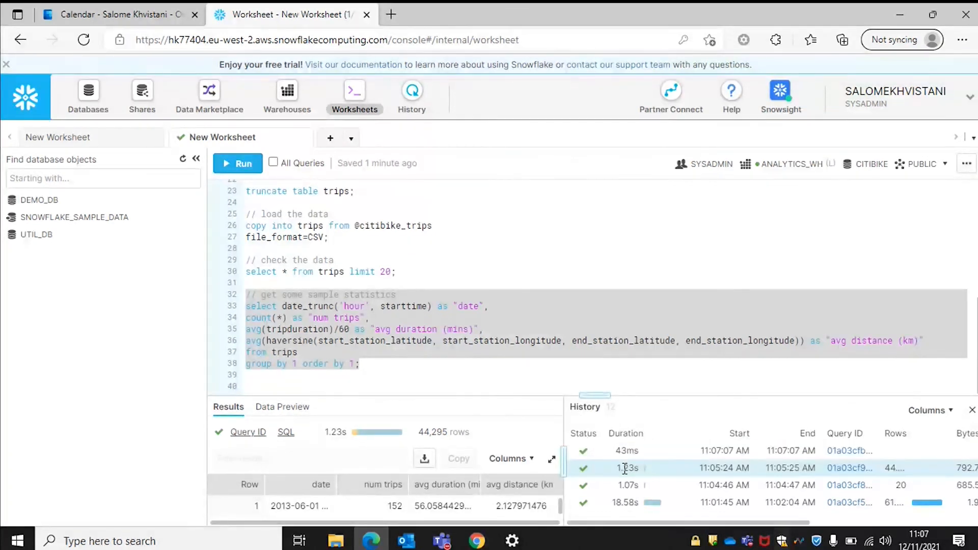
scroll(627, 475, right, 3)
scroll(626, 474, right, 3)
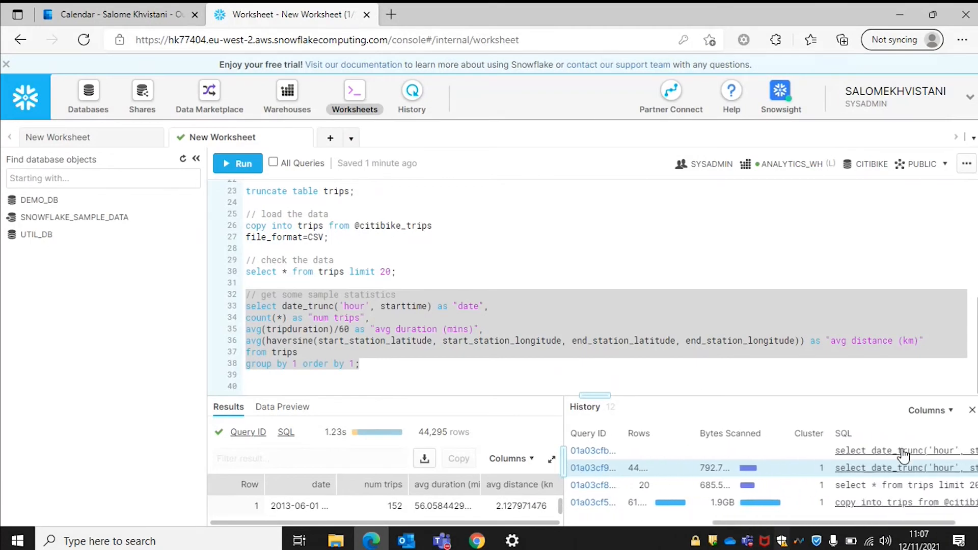
scroll(798, 467, left, 6)
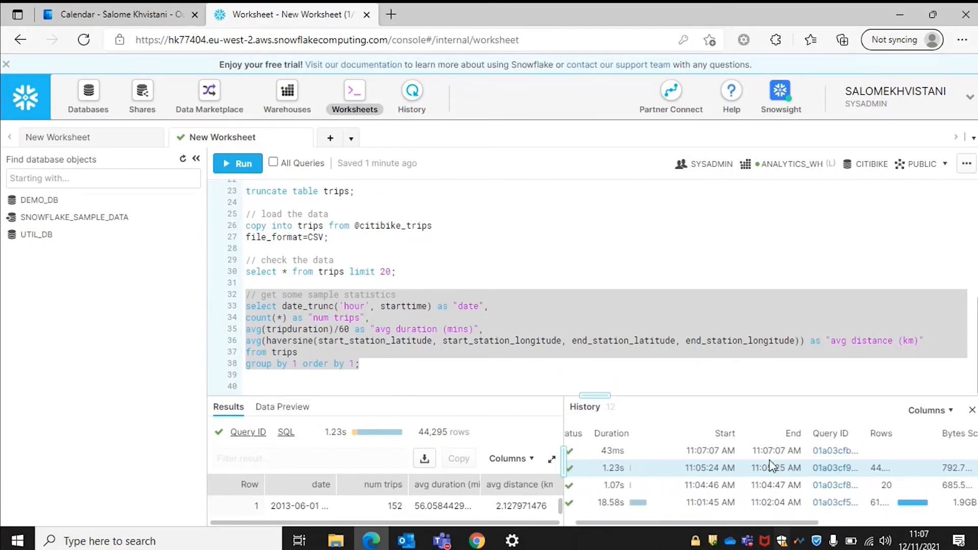
scroll(769, 459, left, 1)
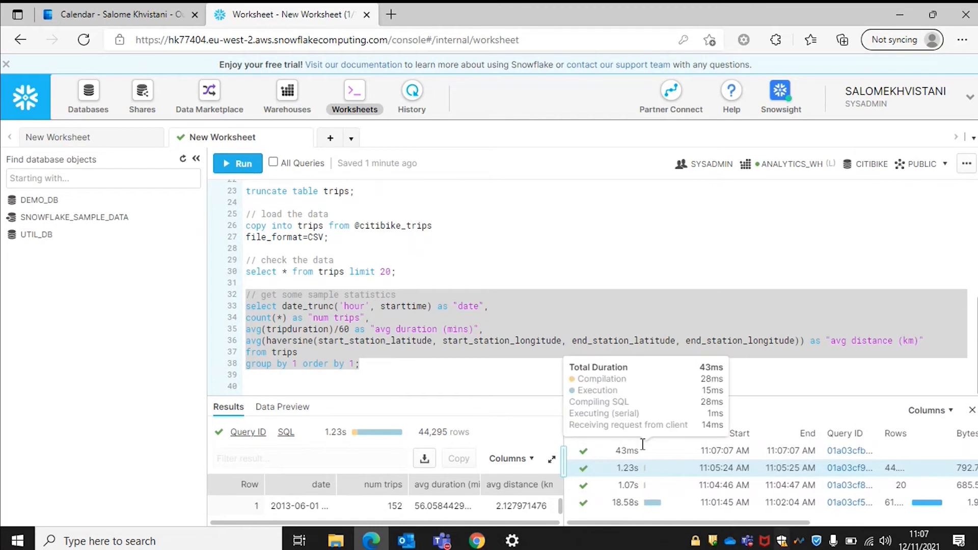
click(970, 412)
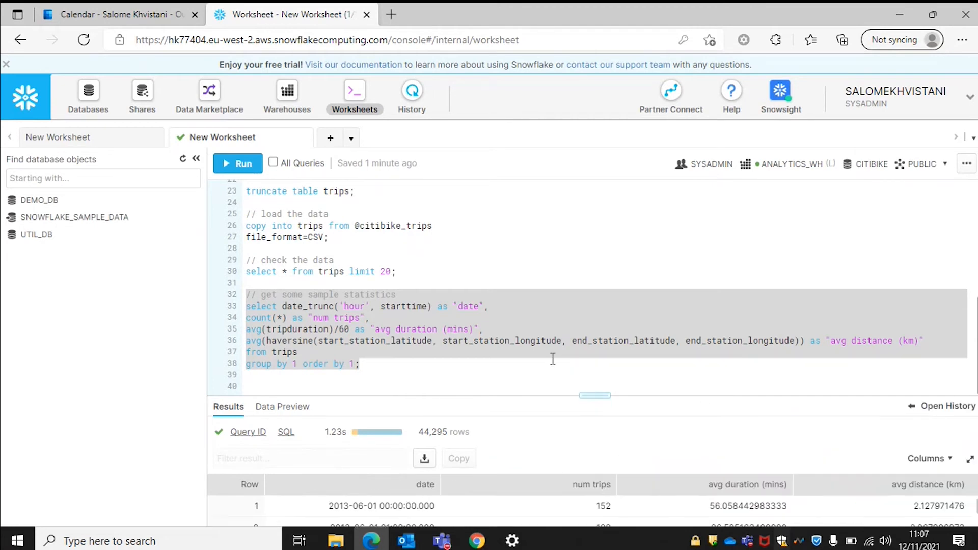
click(329, 385)
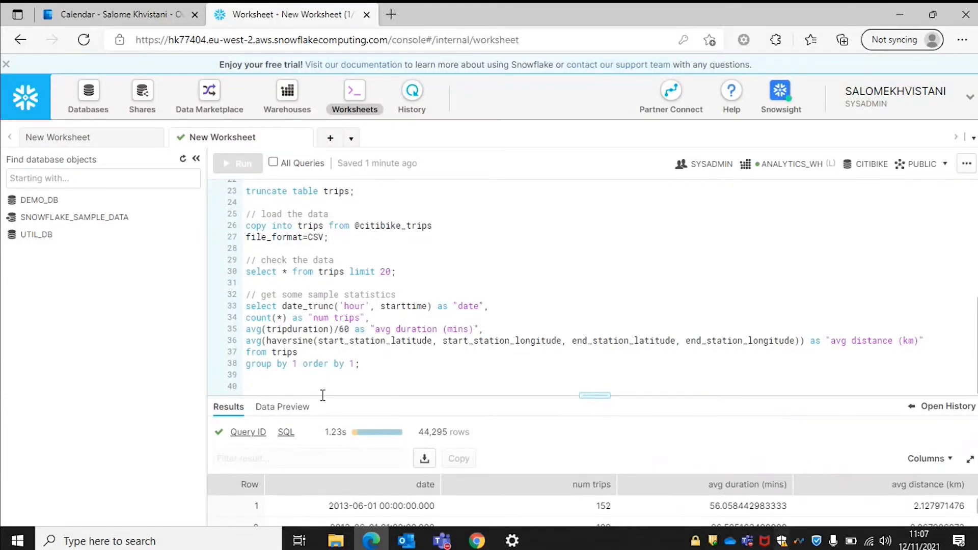
Add the comment '// which month is busiest' and copy the busiest-month query from the reference worksheet.
text(// which month is )
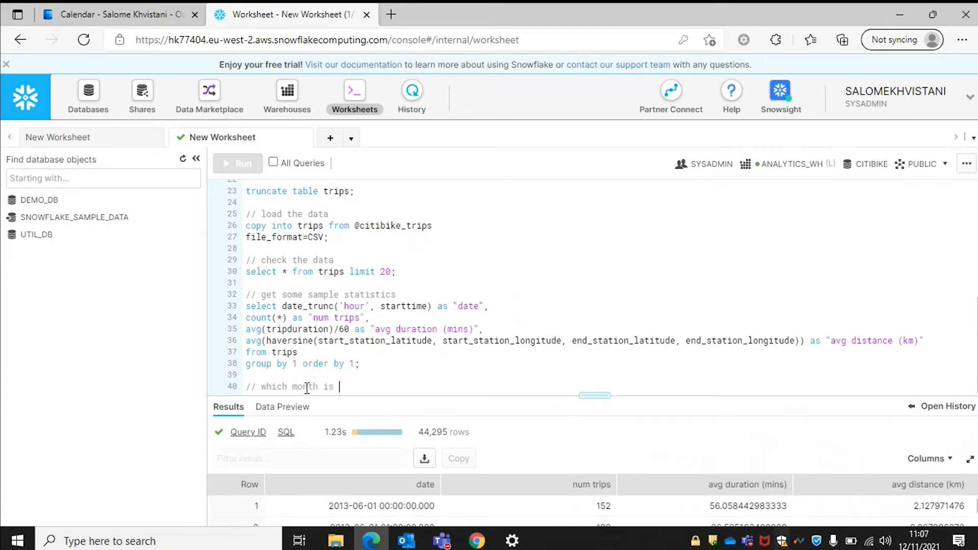
text(busiest)
key(Return)
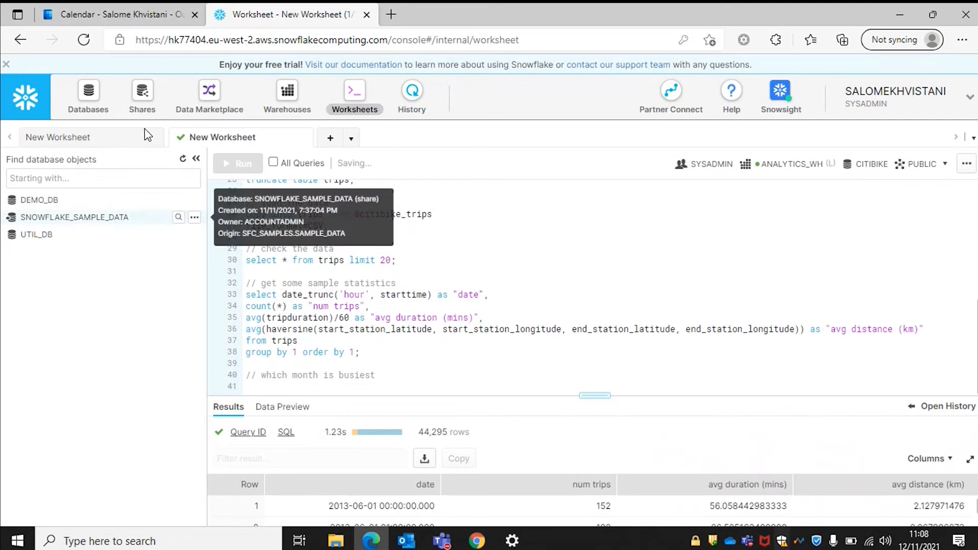
click(109, 139)
scroll(379, 320, down, 5)
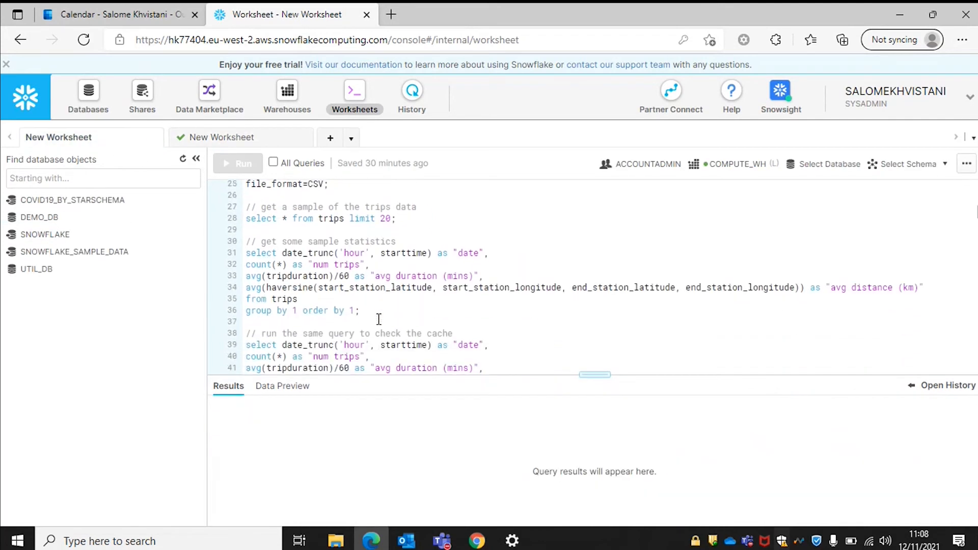
click(360, 334)
scroll(376, 316, down, 3)
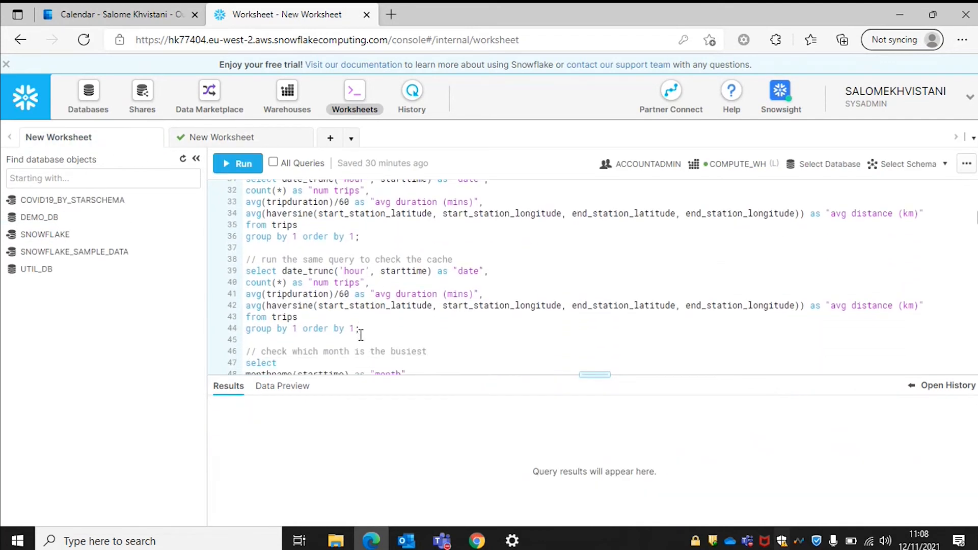
drag(395, 294, 240, 248)
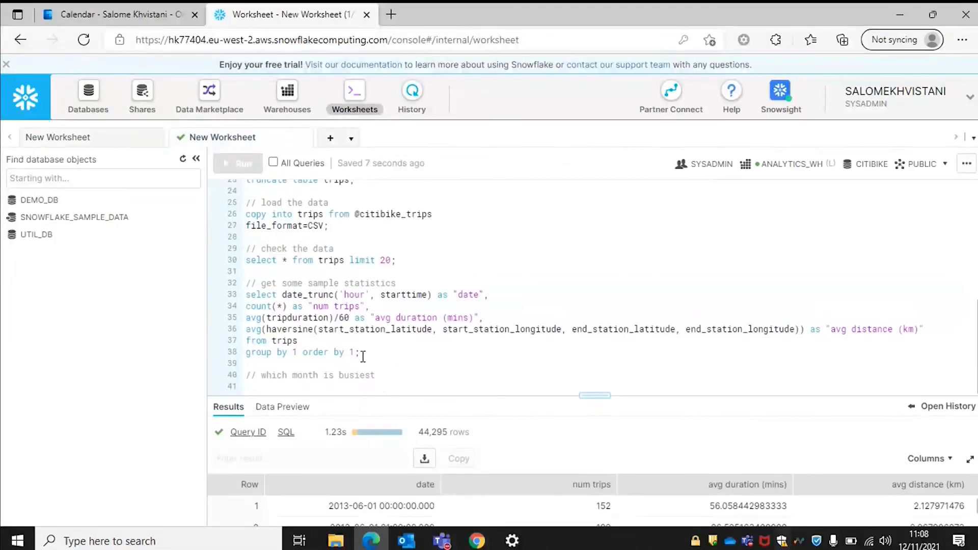
Run the pasted busiest-month query (lines 40–45): 12 months, June leading at 7,600,765 trips.
scroll(384, 357, down, 2)
drag(386, 386, 202, 340)
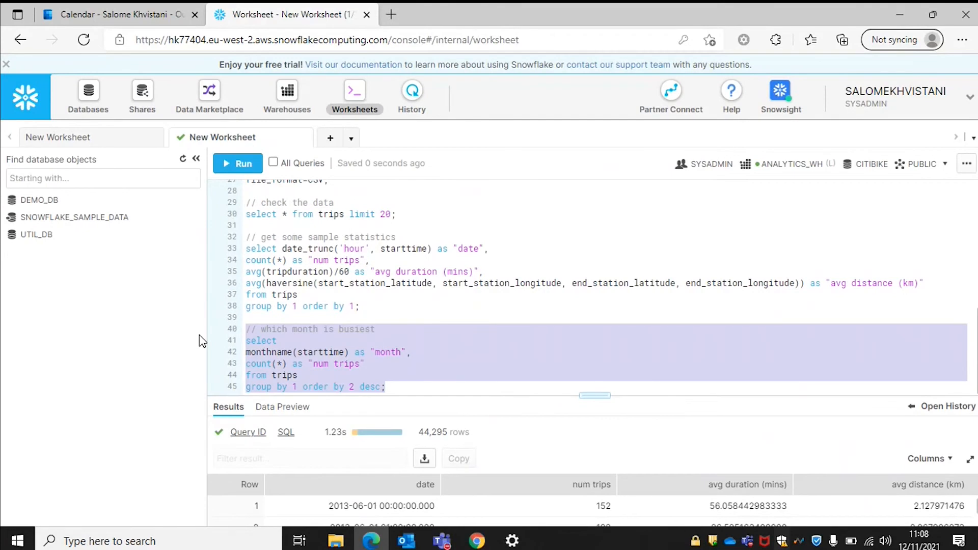
key(ctrl+Return)
key(Return)
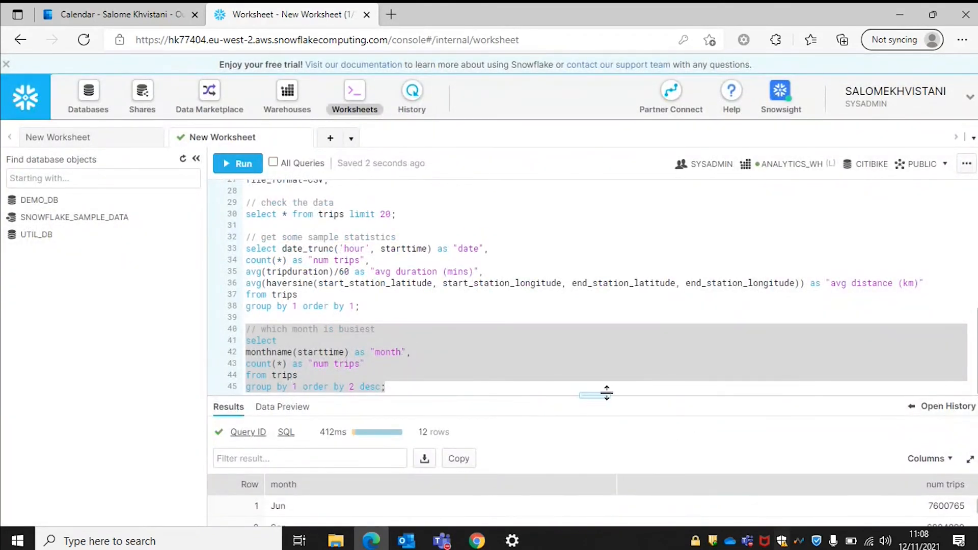
drag(601, 396, 607, 434)
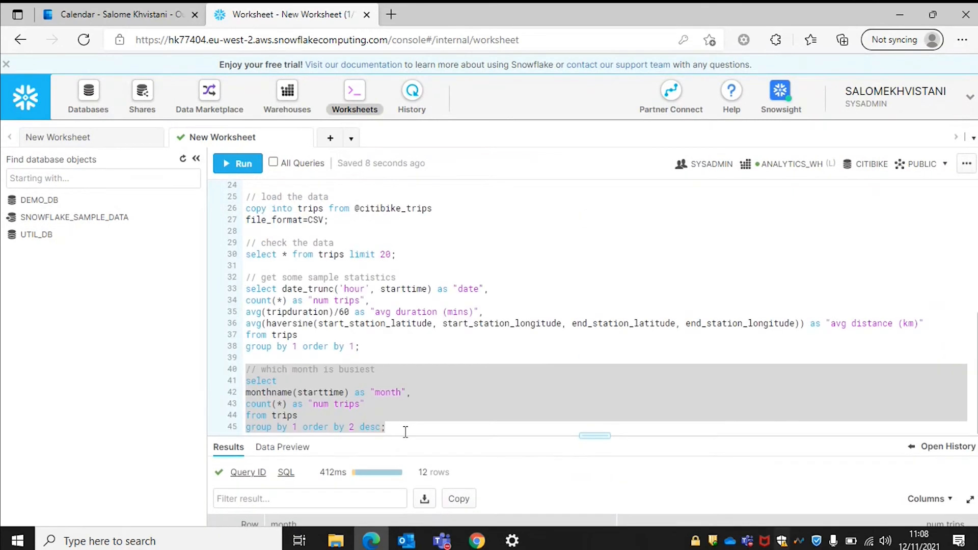
click(395, 431)
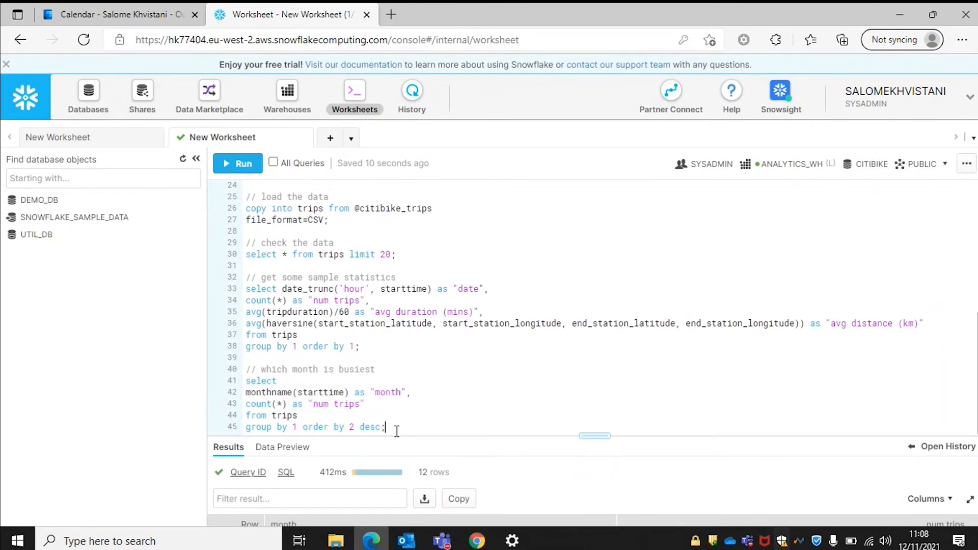
key(Return)
key(Return)
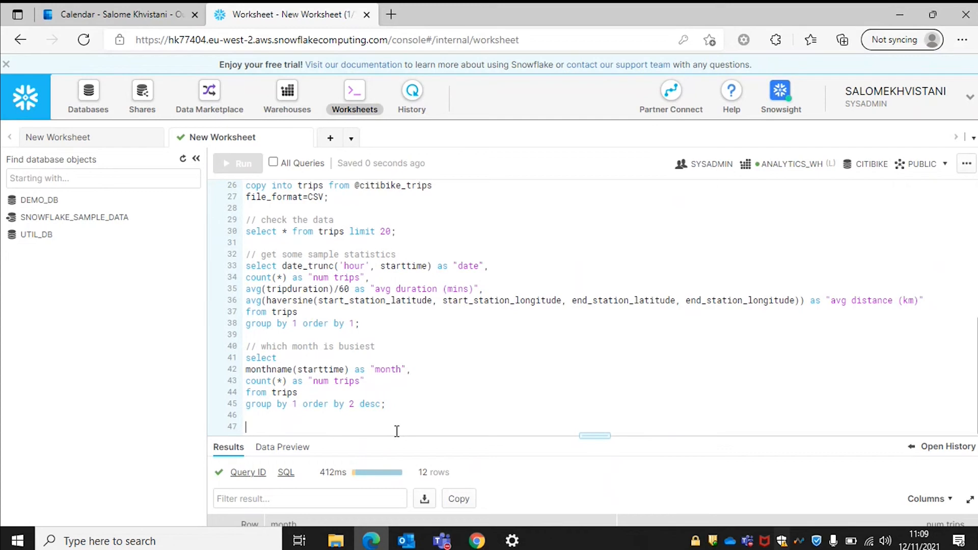
Add the comment '// create a clone' and run 'create table trips_dev clone trips;'.
text(// create a clone)
key(Return)
text(create table  trips_dev clone trips;)
drag(447, 427, 238, 421)
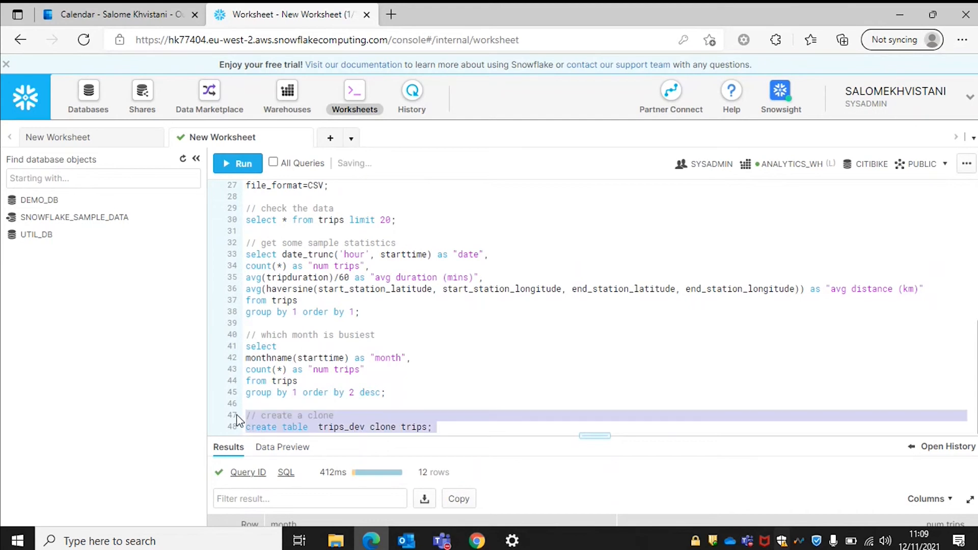
key(ctrl+Return)
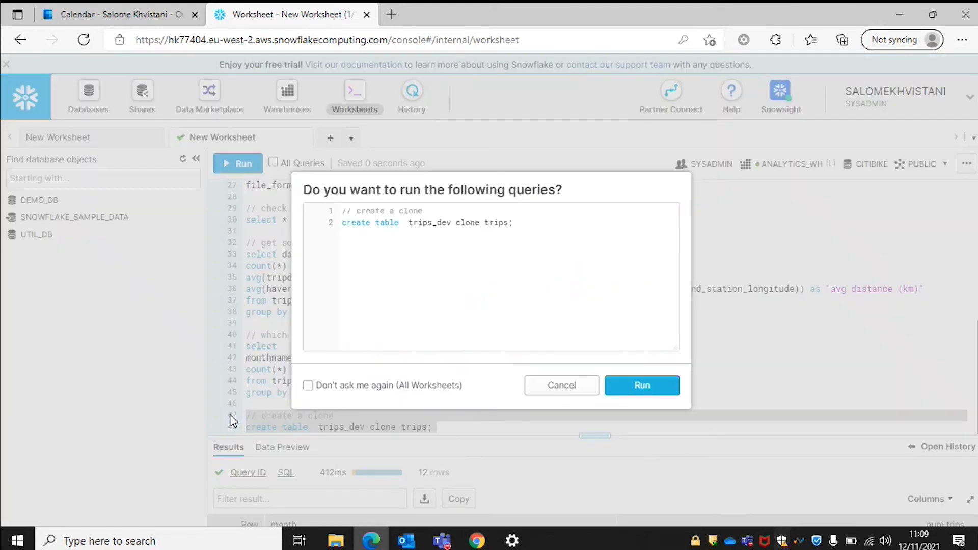
key(Return)
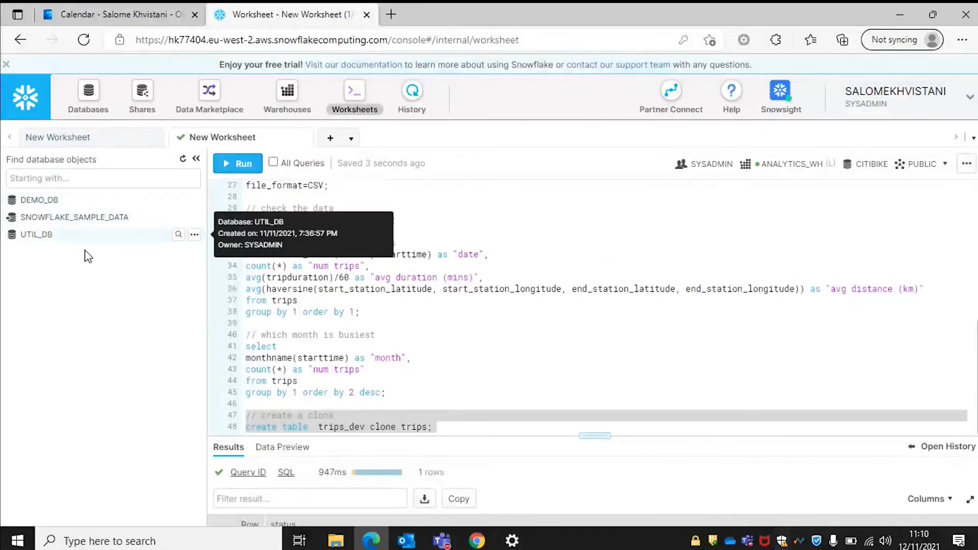
Refresh the object browser and expand CITIBIKE > PUBLIC to find TRIPS_DEV beside TRIPS.
click(184, 160)
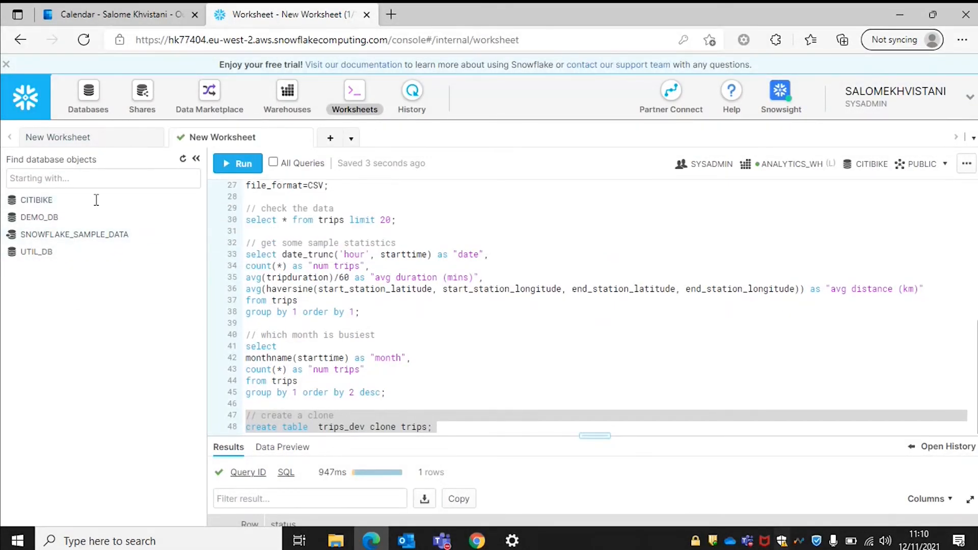
click(25, 204)
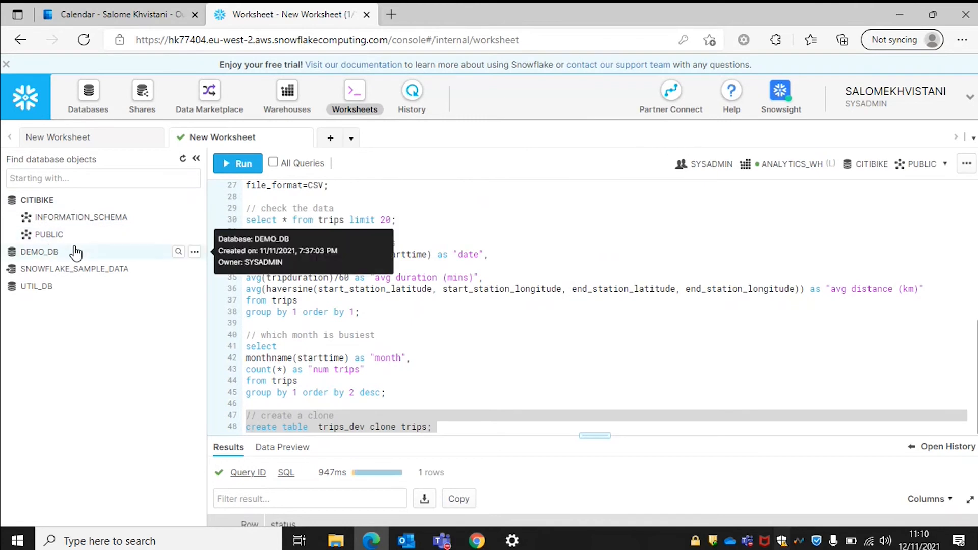
click(56, 239)
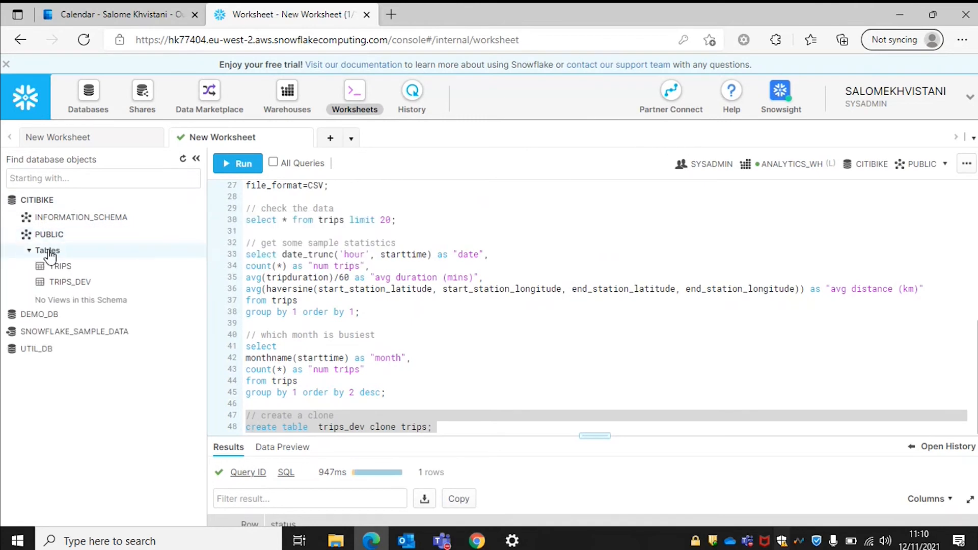
mouse_move(70, 264)
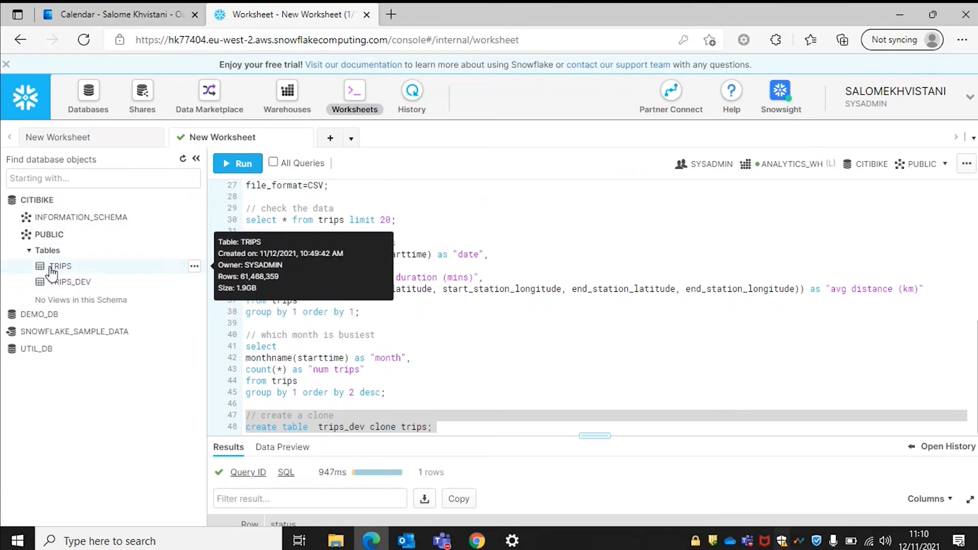
mouse_move(45, 283)
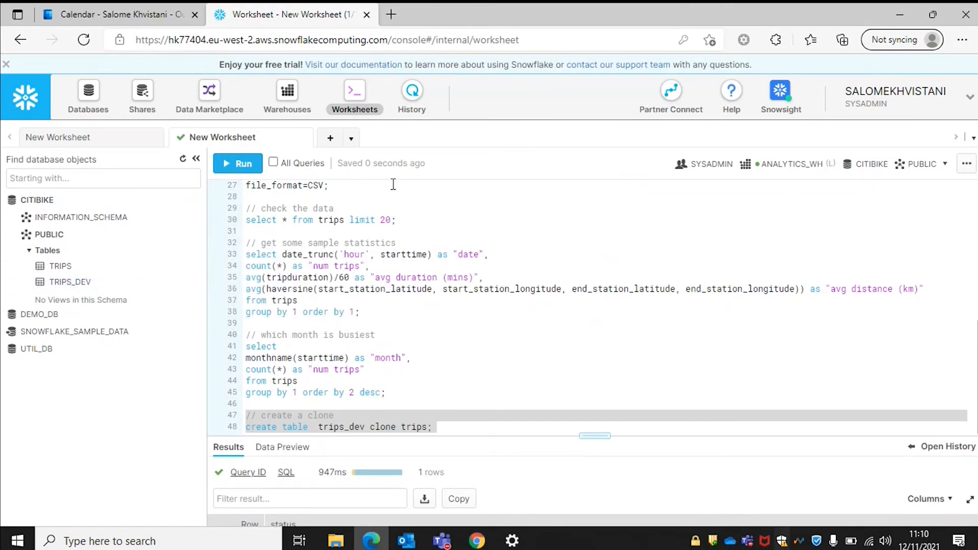
click(459, 431)
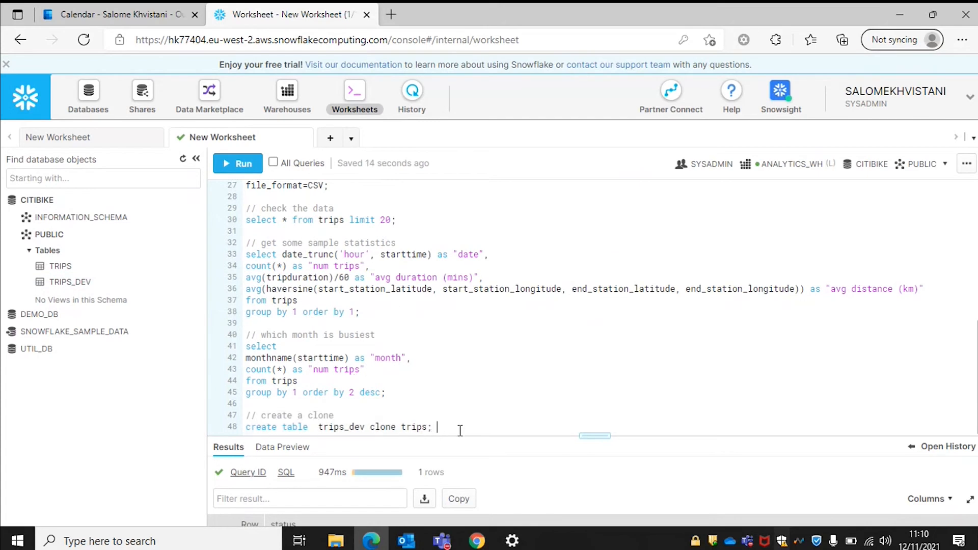
Run 'create database weather;' under a '// create a new database' comment, confirming WEATHER was created.
key(Return)
key(Return)
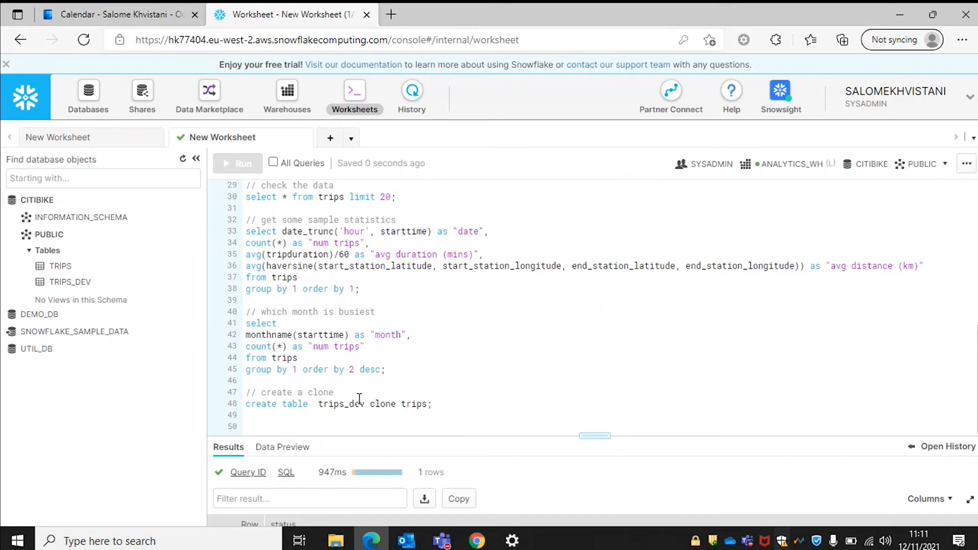
text(// create a new database)
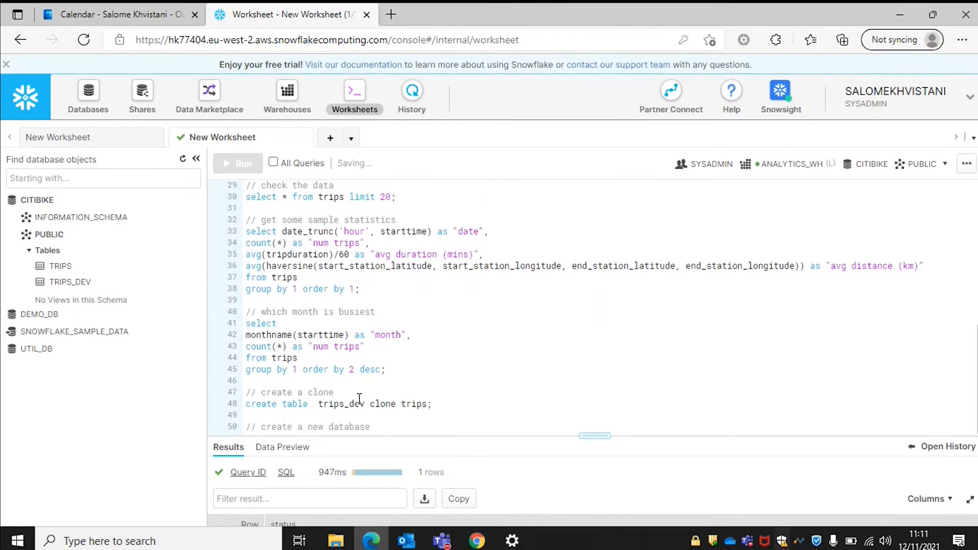
key(Return)
text(crear)
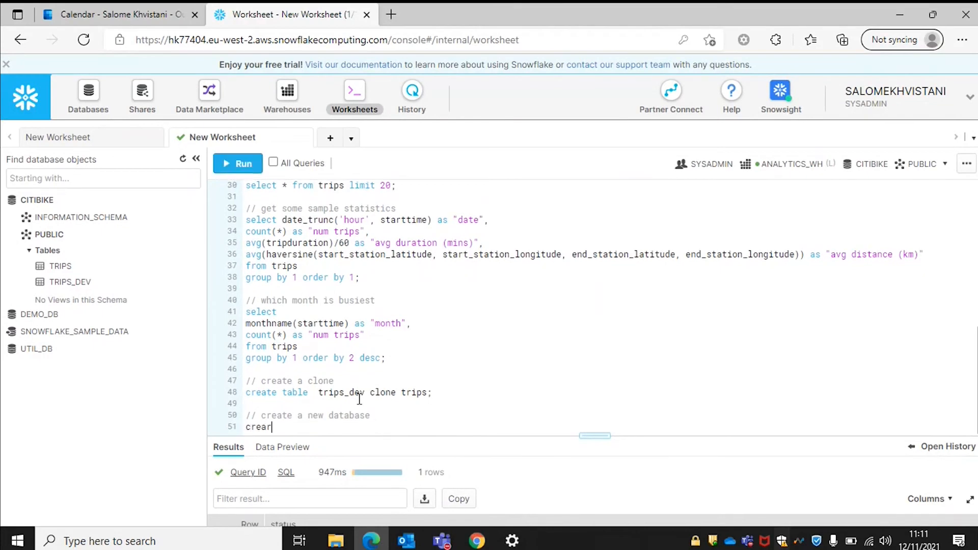
key(BackSpace)
text(te database weather;)
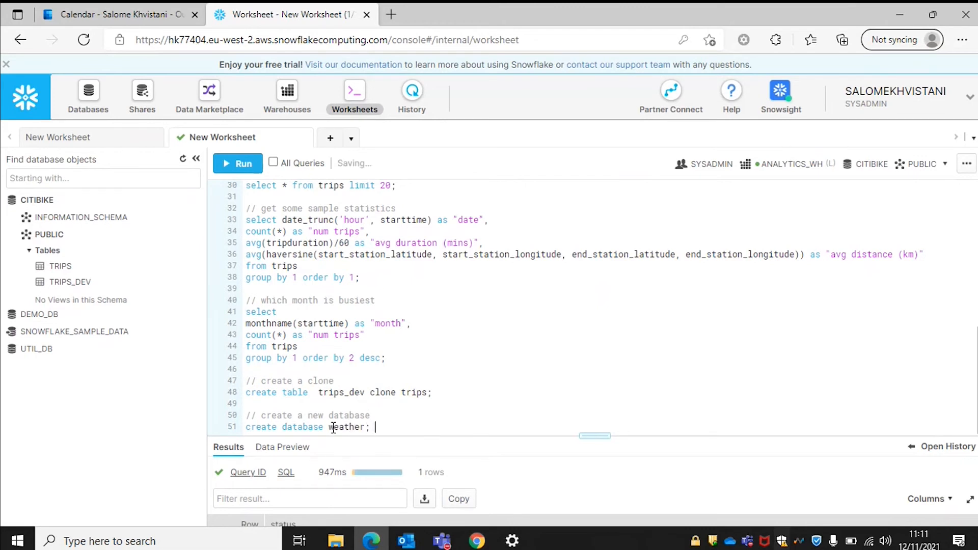
drag(376, 426, 232, 430)
key(ctrl+Return)
key(Return)
drag(585, 435, 587, 363)
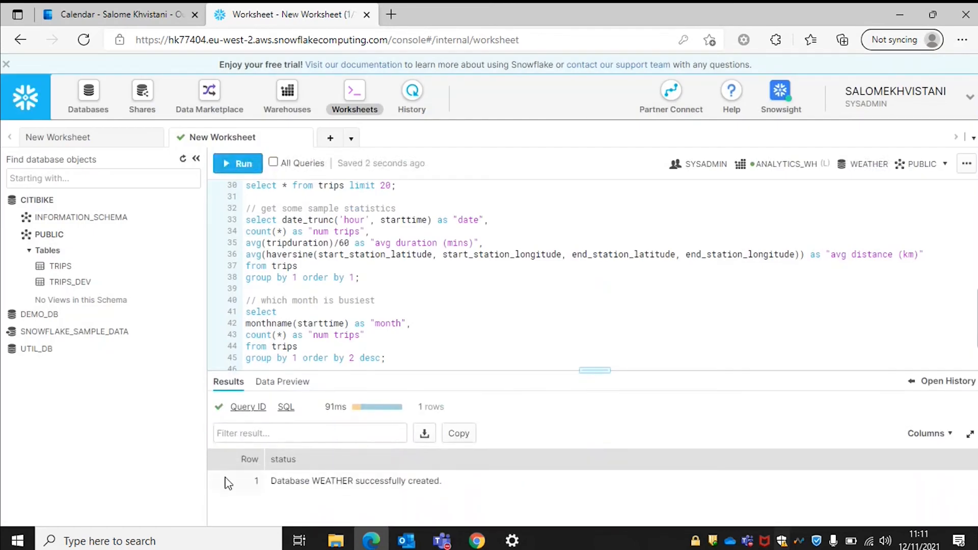
scroll(330, 336, down, 1)
click(385, 361)
key(Return)
key(Return)
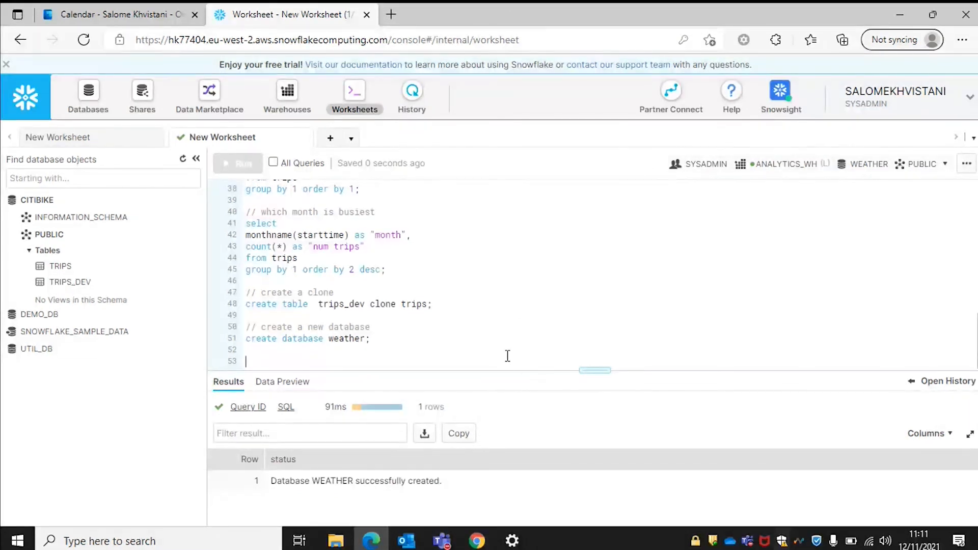
Write use statements for role sysadmin, warehouse compute_wh, database weather and schema public.
text(use)
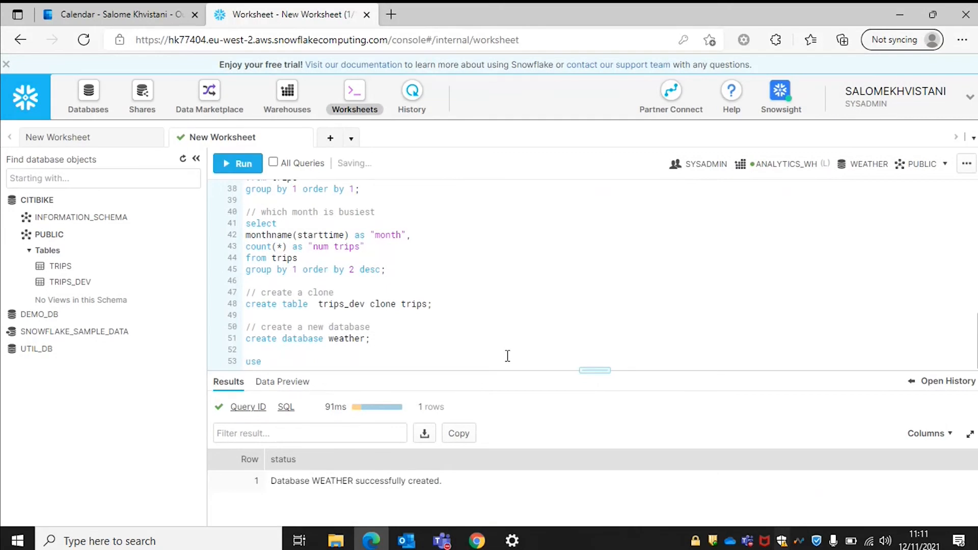
text( role sysadmin;)
key(Return)
text(use wareho)
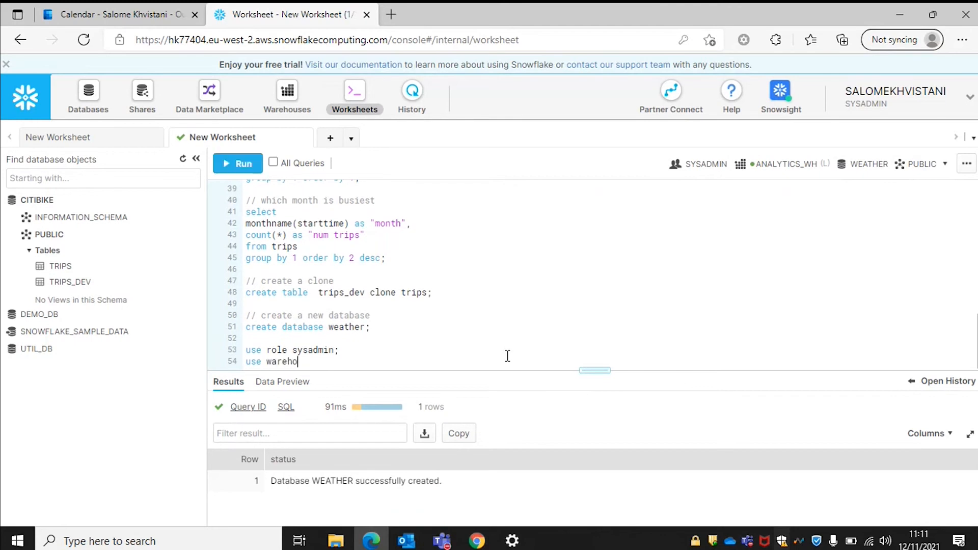
text(use compute_wh)
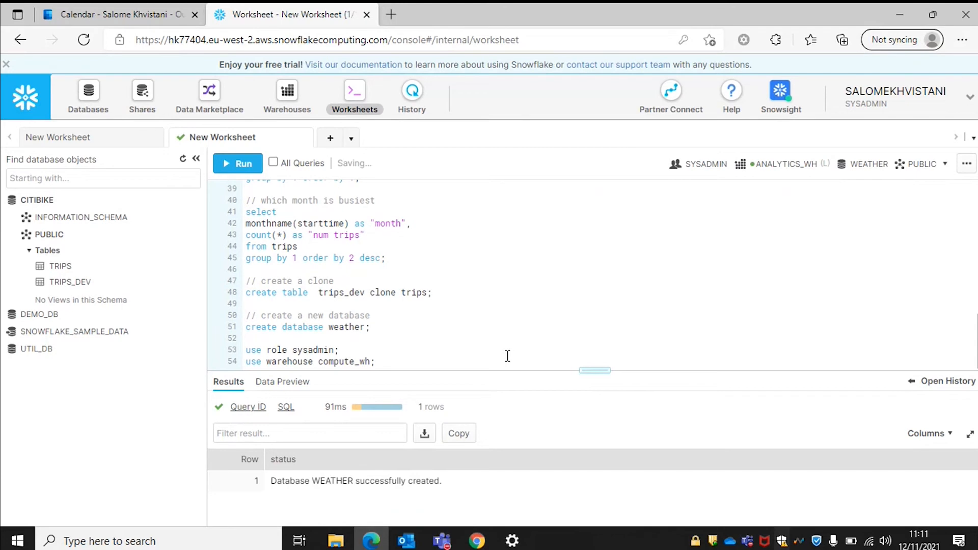
text(;)
key(Return)
text(use database weather)
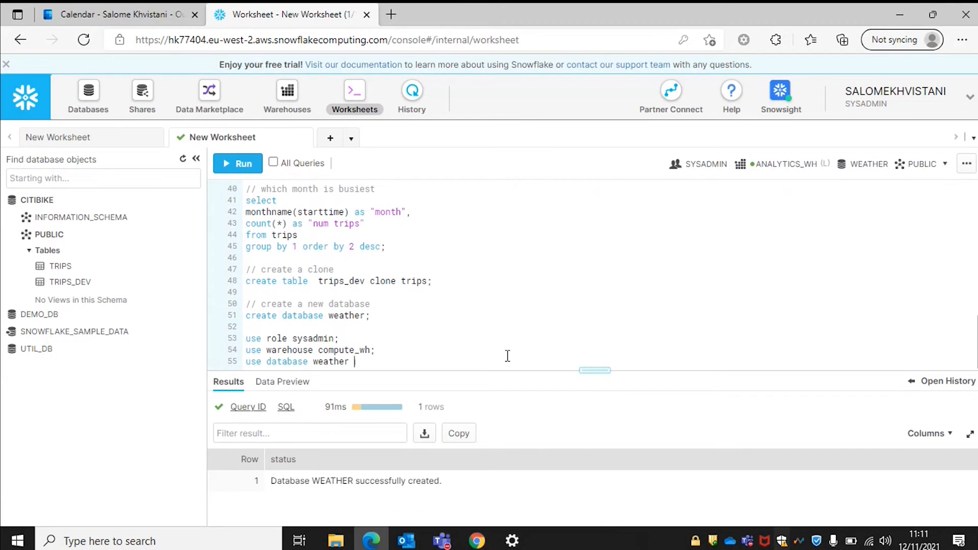
key(BackSpace)
text(;)
key(Return)
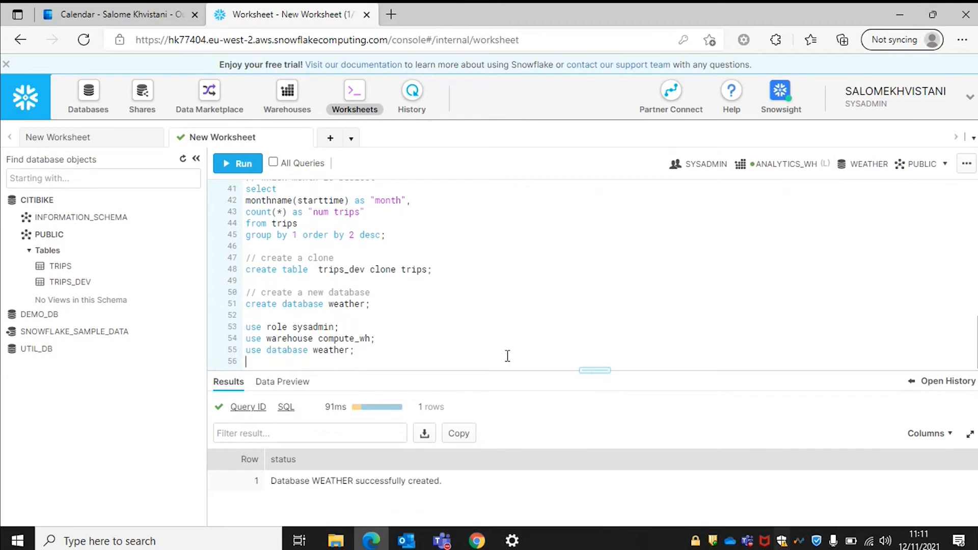
text(use schema public;)
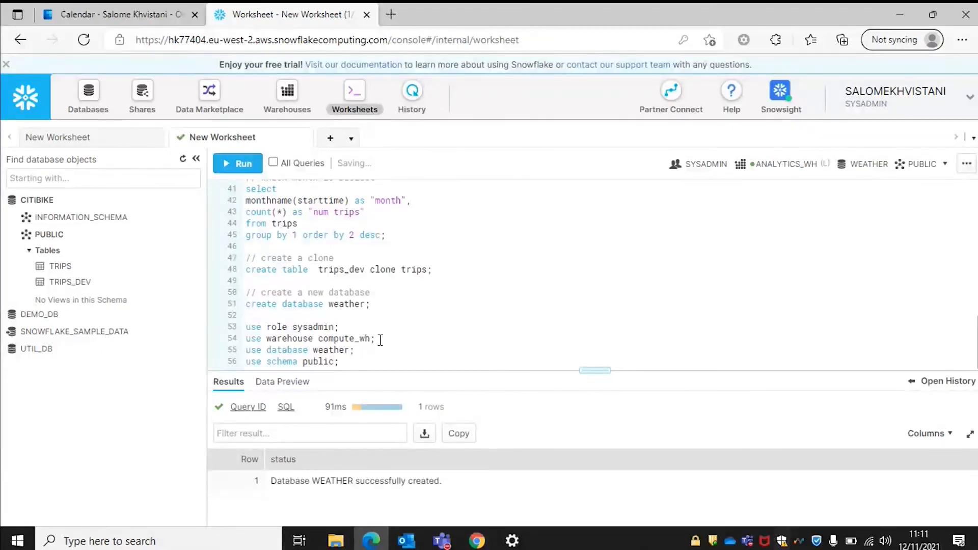
Run the four use statements, switching the session warehouse to COMPUTE_WH.
drag(339, 361, 215, 334)
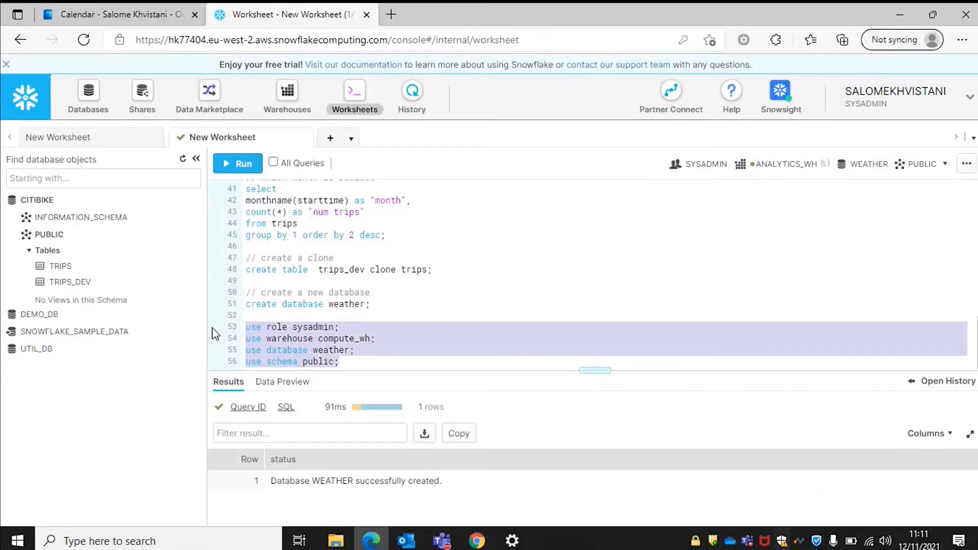
key(ctrl+Return)
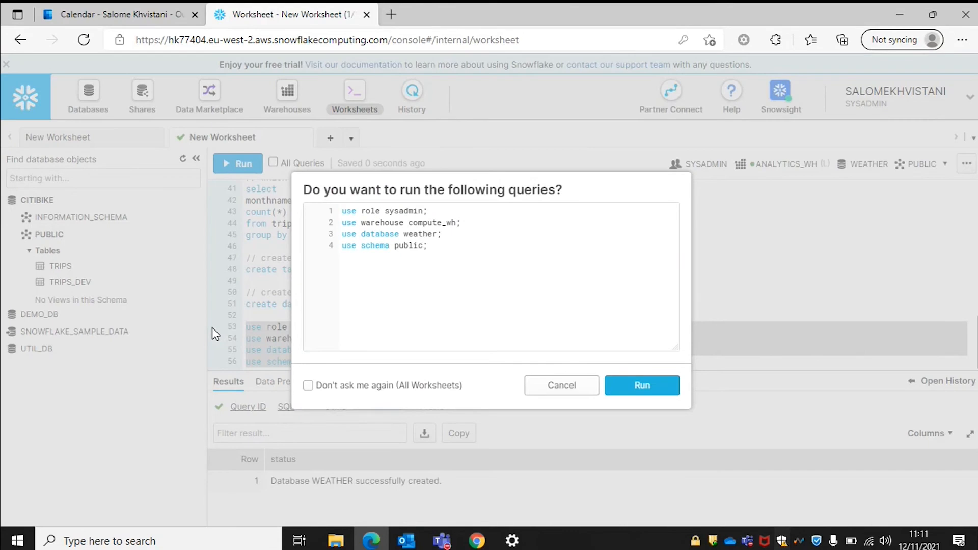
key(Return)
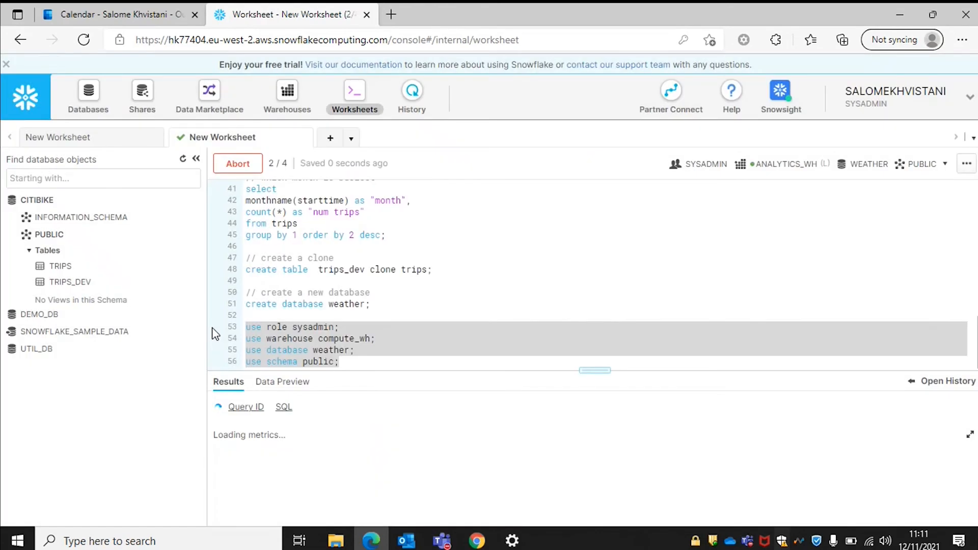
click(374, 360)
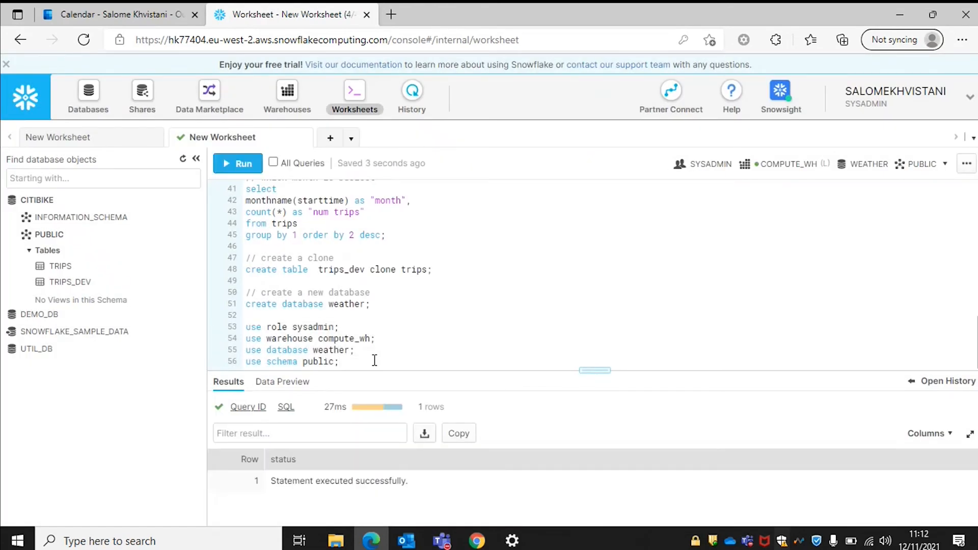
key(Return)
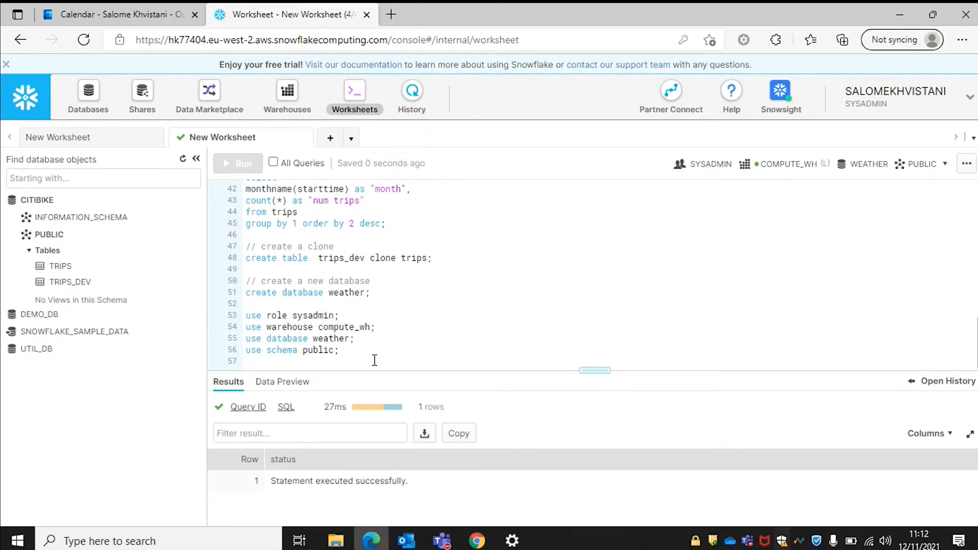
key(Return)
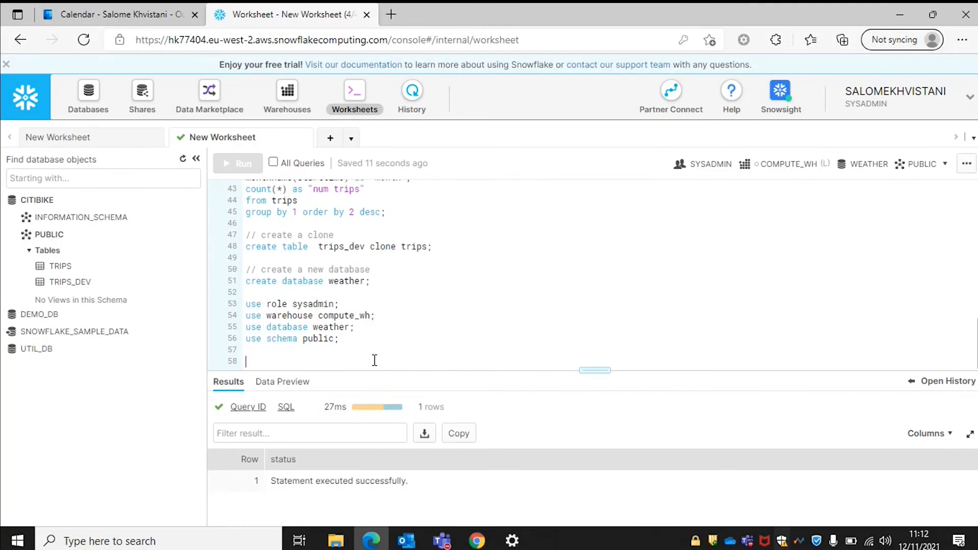
Run 'create table json_weather_data (v variant);' to create the single-column JSON table.
text(// cra)
text(ate a new table)
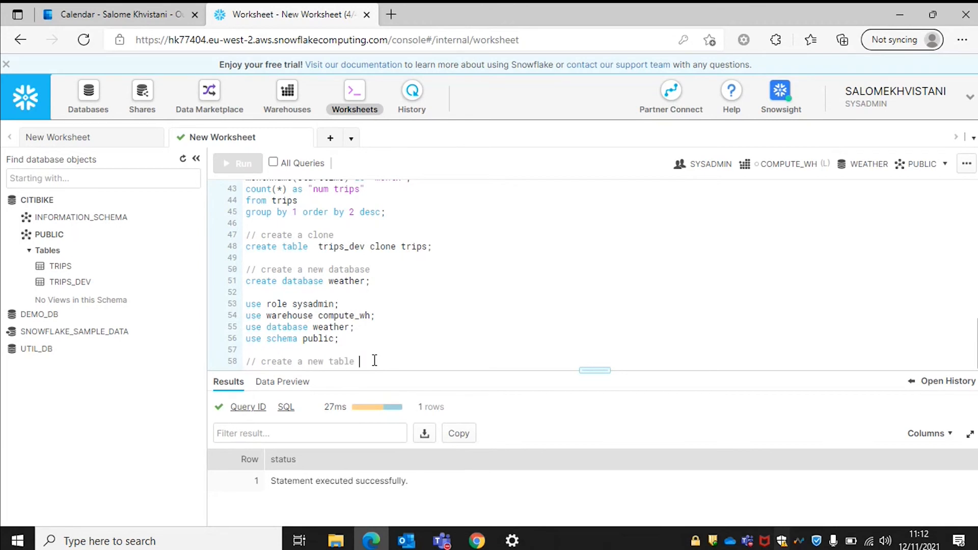
key(Return)
text(create table)
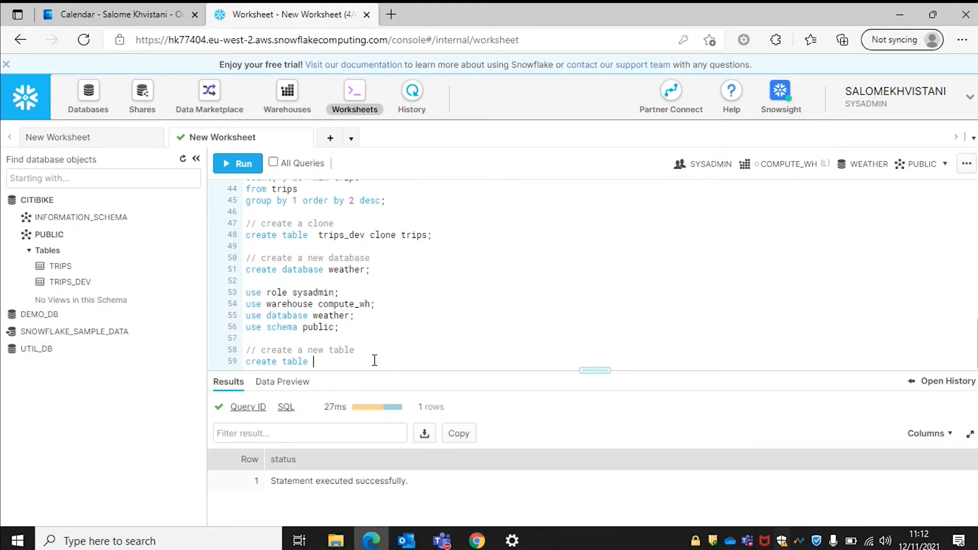
text( json_weather_data (v variant)
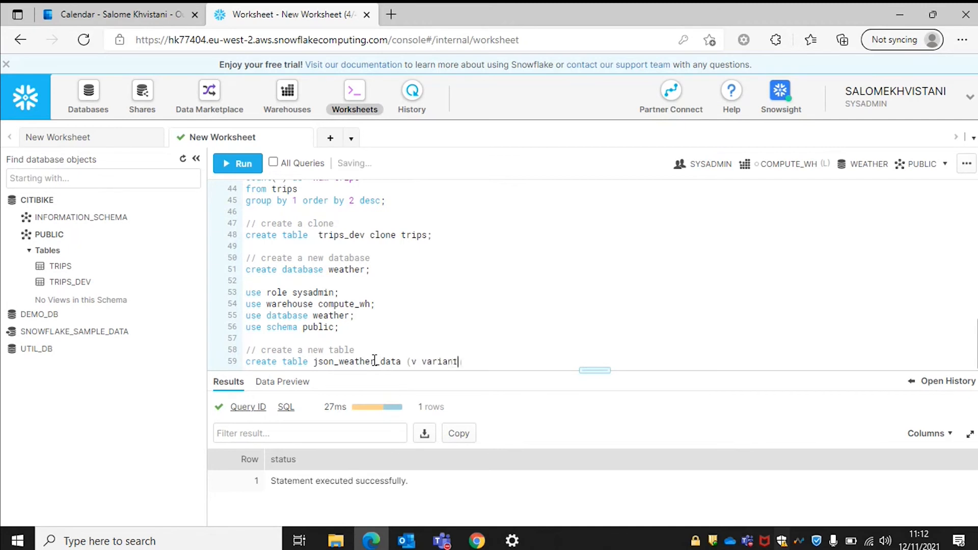
text();)
drag(478, 362, 230, 350)
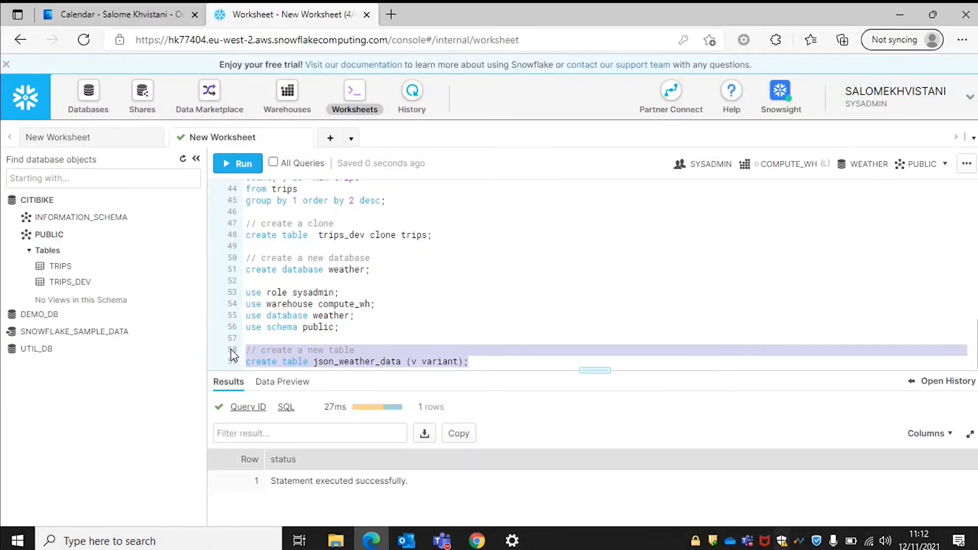
key(ctrl+Return)
key(Return)
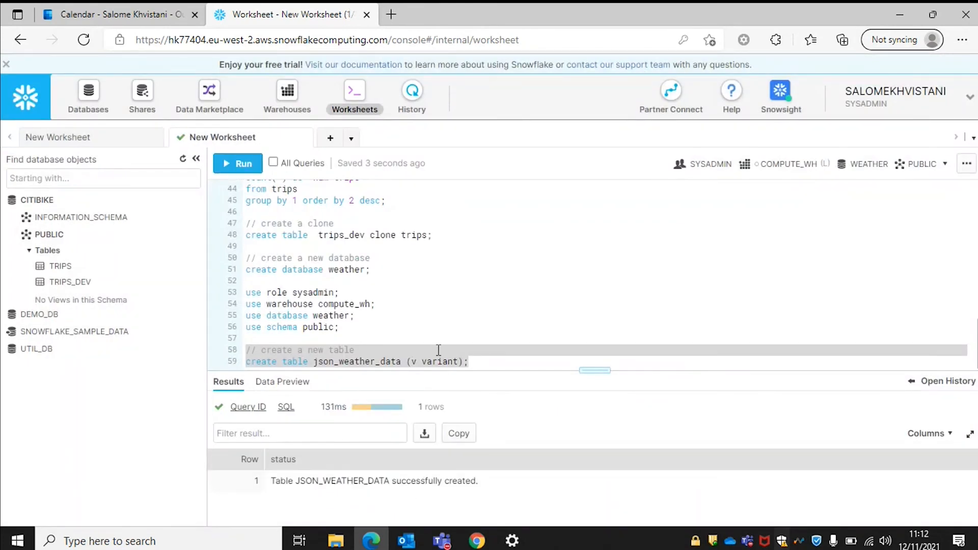
click(484, 362)
click(105, 102)
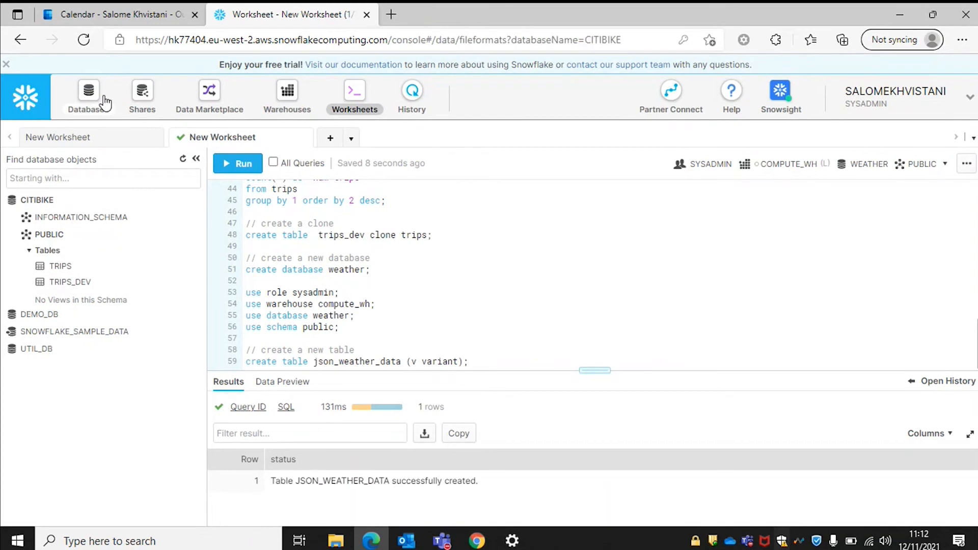
click(50, 139)
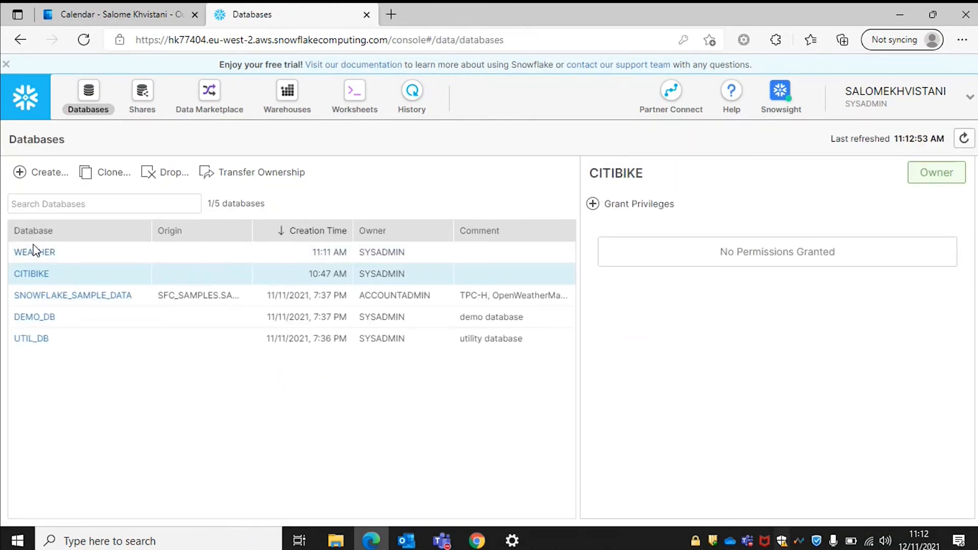
click(34, 253)
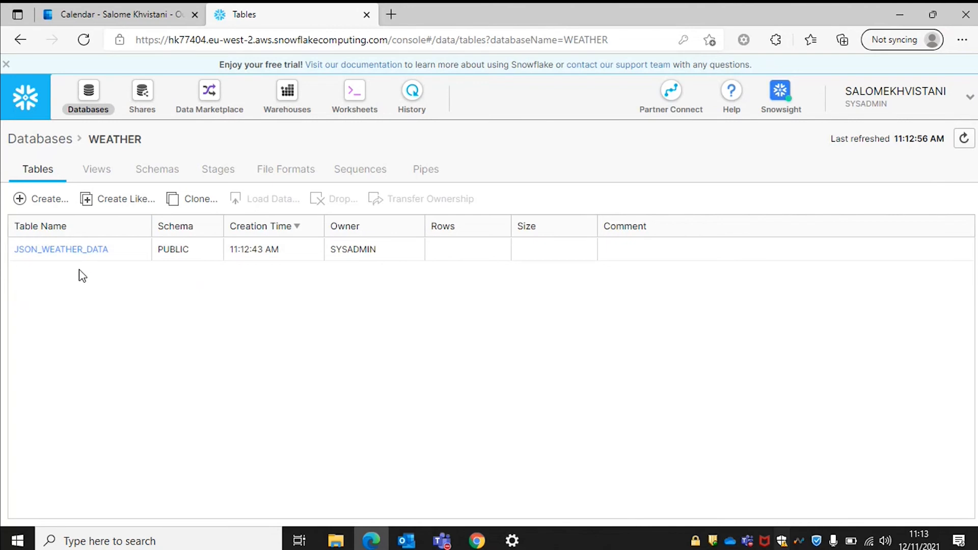
click(67, 246)
click(74, 250)
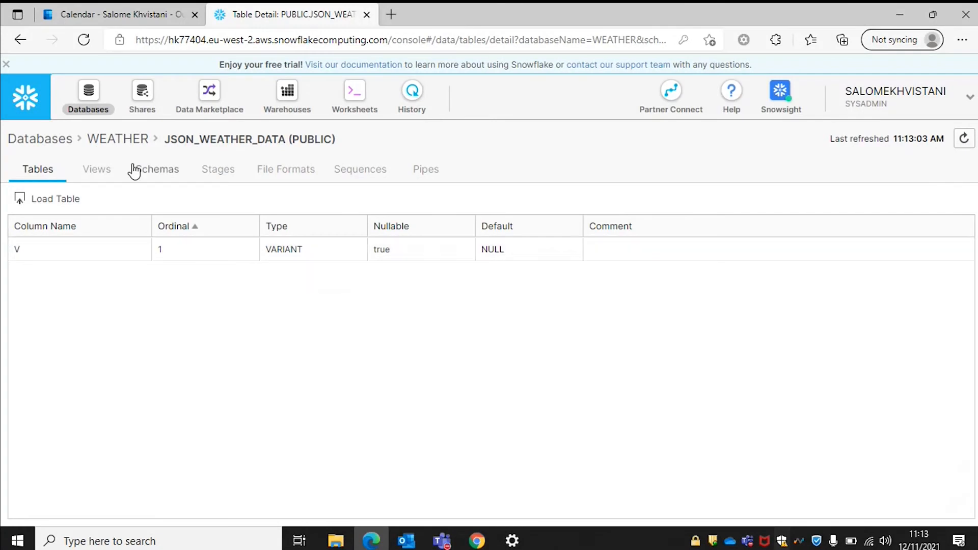
click(350, 93)
click(495, 365)
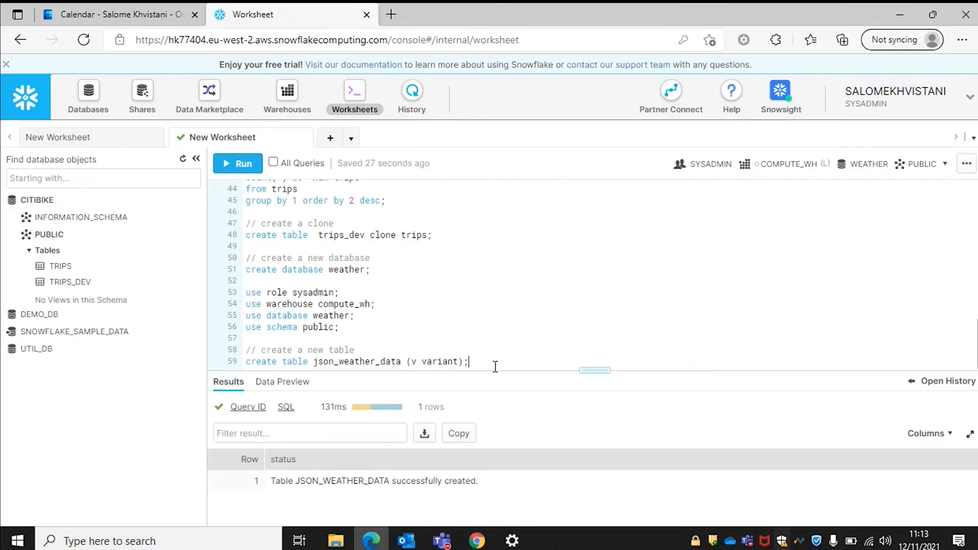
Create stage nyc_weather with url 's3://snowflake-workshop-lab/weather-nyc' and run it.
key(Return)
key(Return)
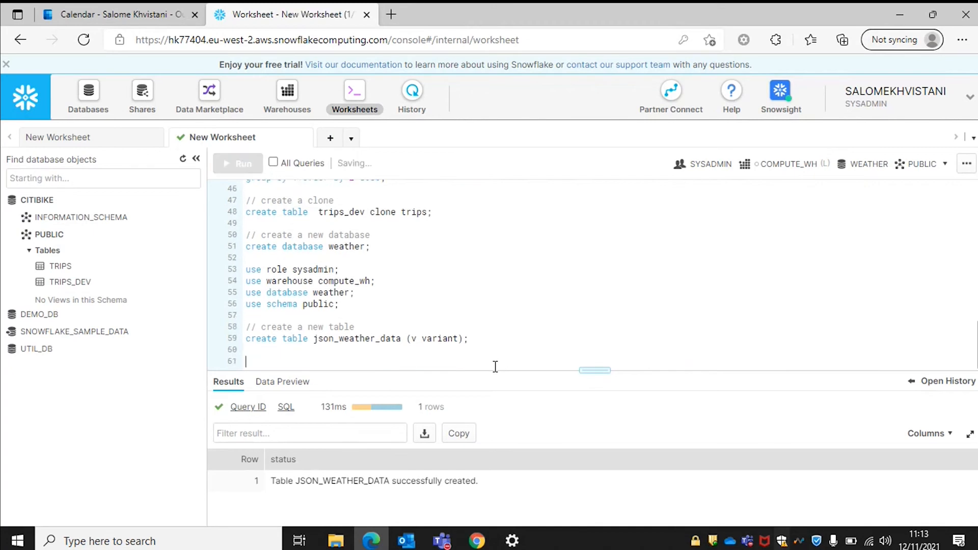
text(// create a new stage)
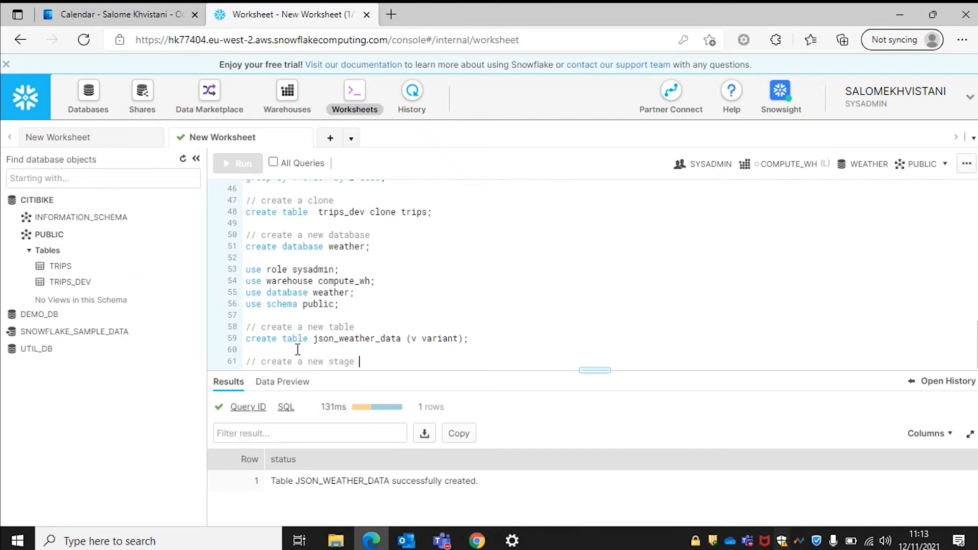
key(Return)
text(create stage)
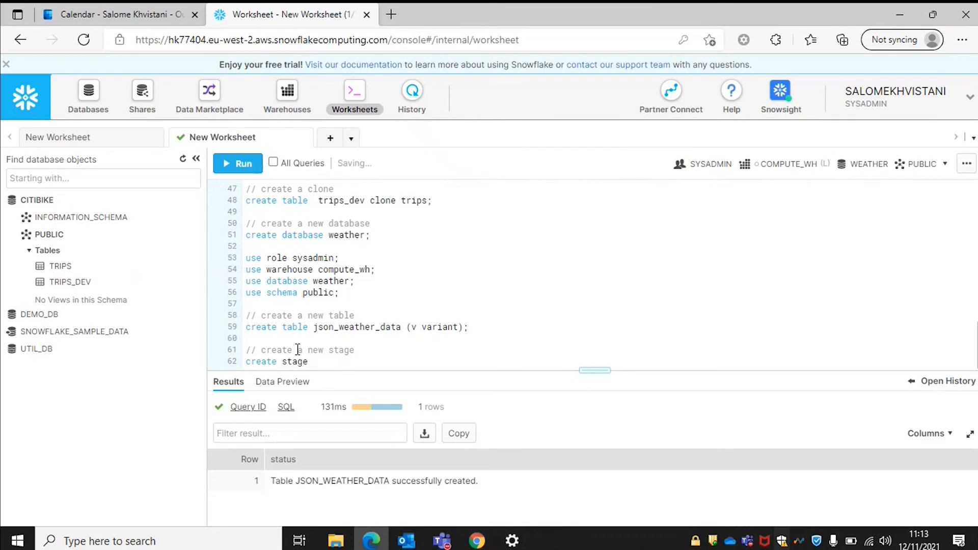
text( nyc_weather)
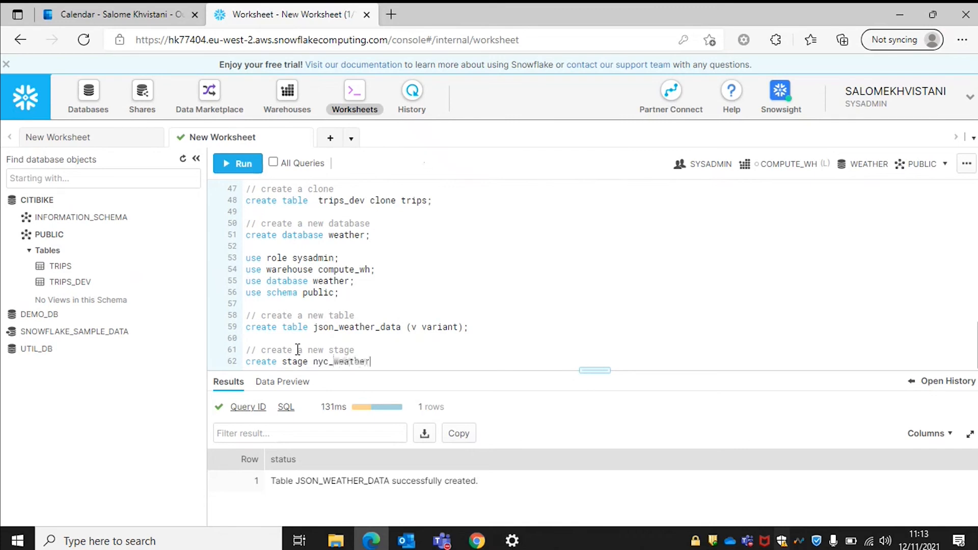
text(;)
key(Return)
text(url )
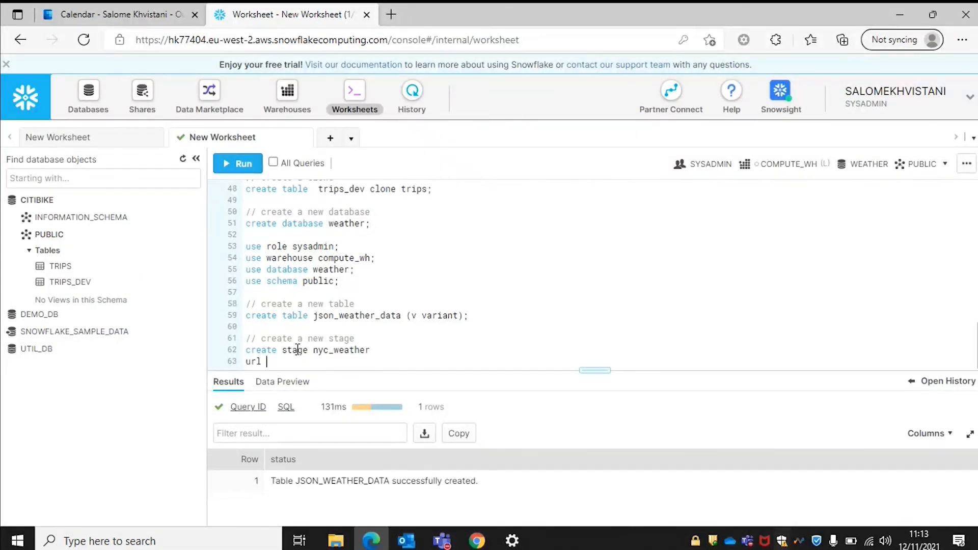
text(= 's3://snowflake-workshop-lab/weather-nyc)
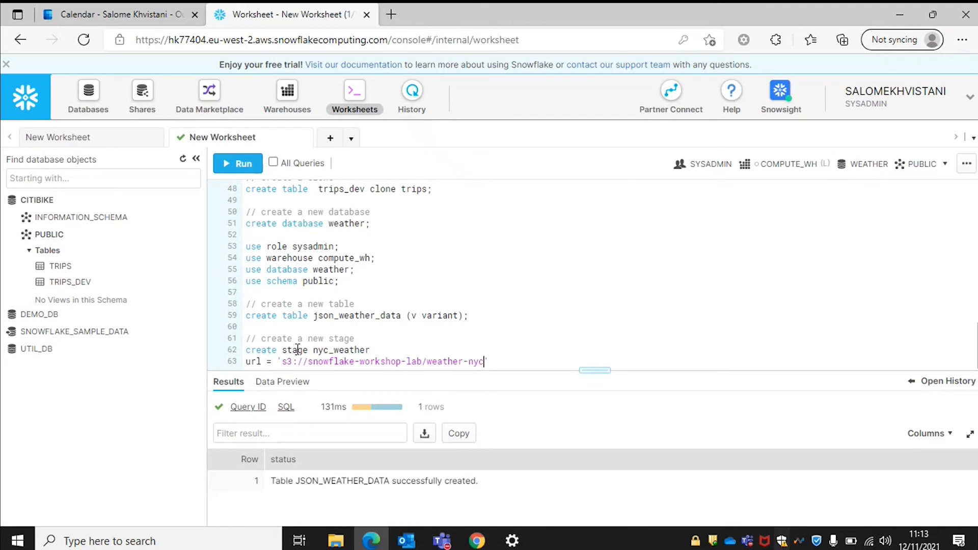
text(';)
drag(496, 361, 229, 342)
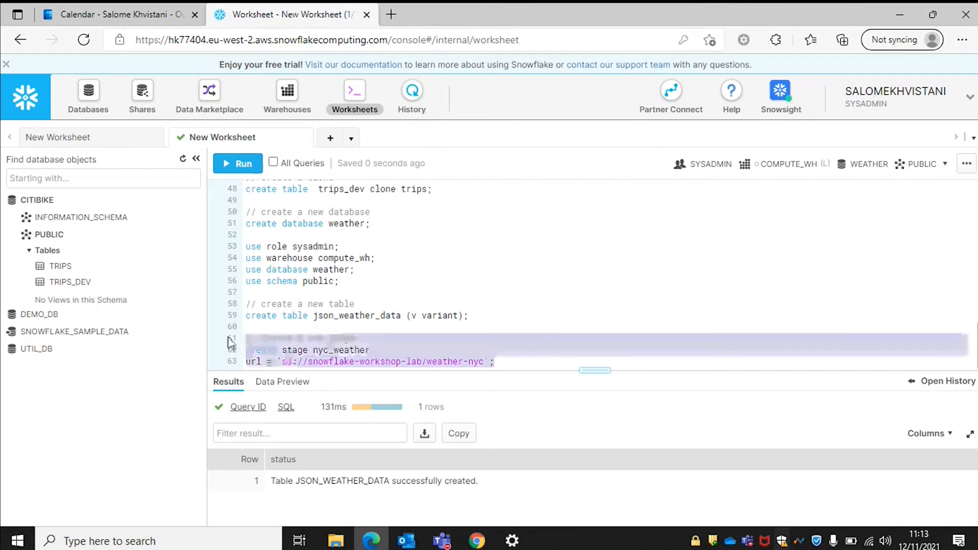
key(ctrl+Return)
key(Return)
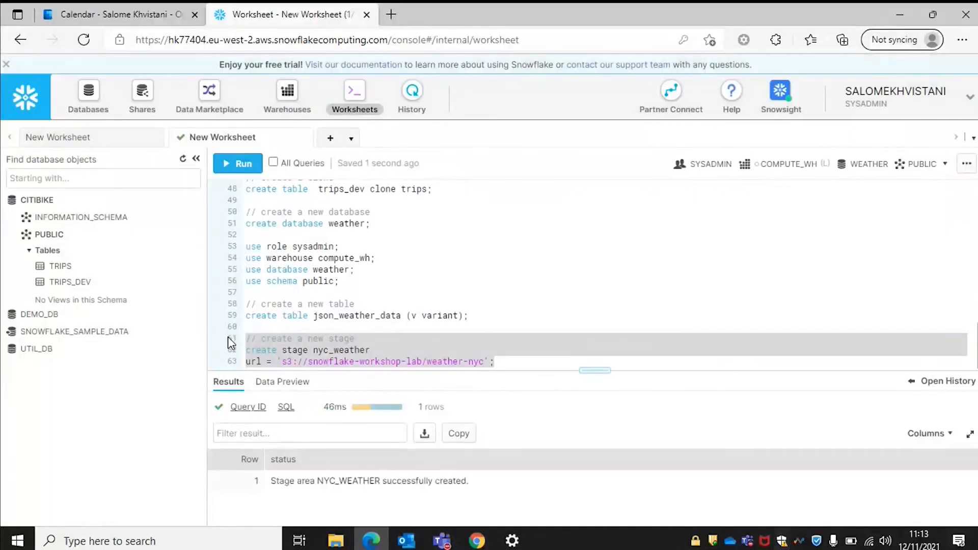
click(519, 362)
key(Return)
key(Return)
text(list )
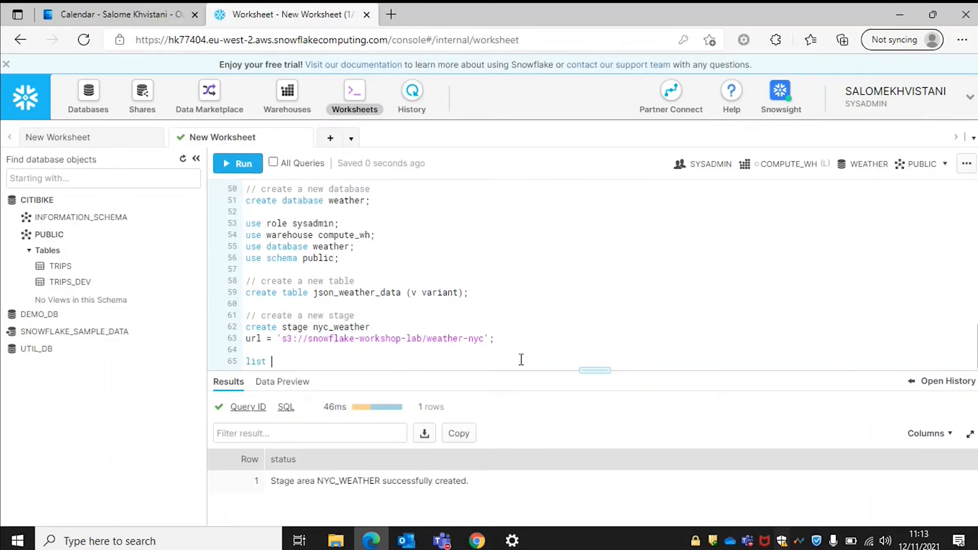
text(@nyc_weat)
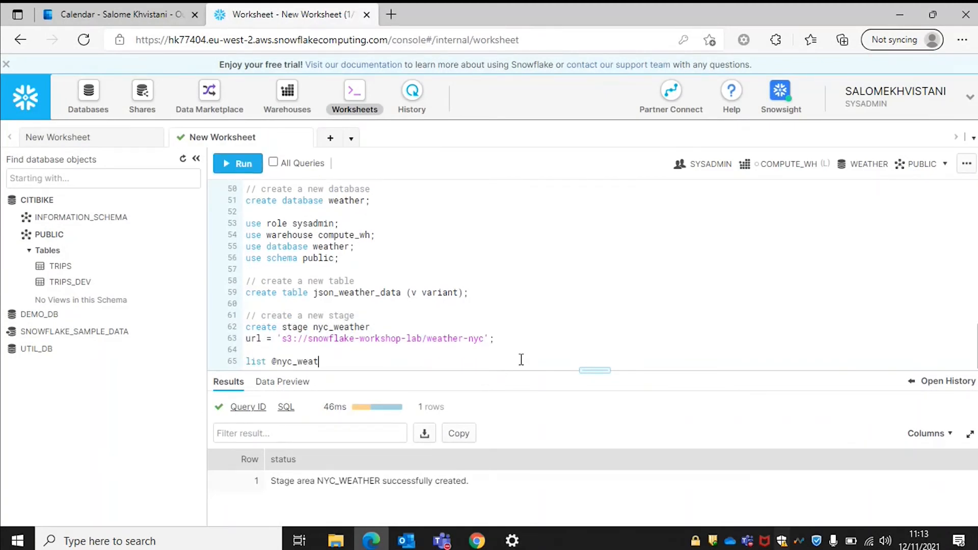
text(ehr;)
drag(342, 362, 242, 359)
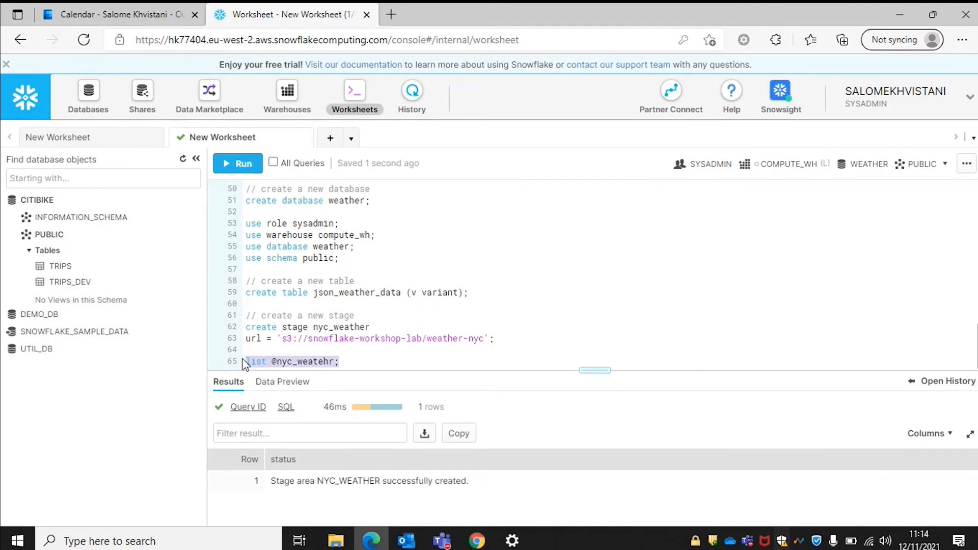
key(ctrl+Return)
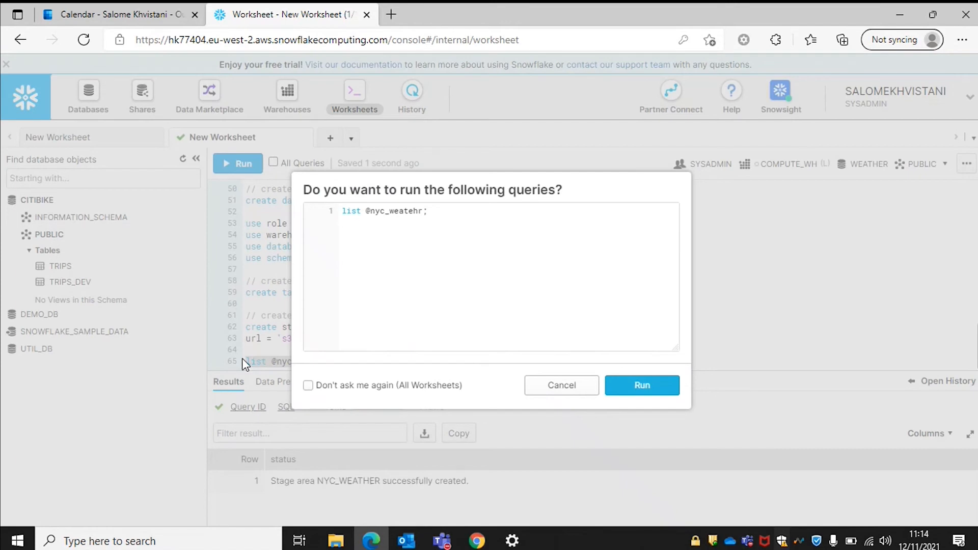
key(Return)
click(320, 361)
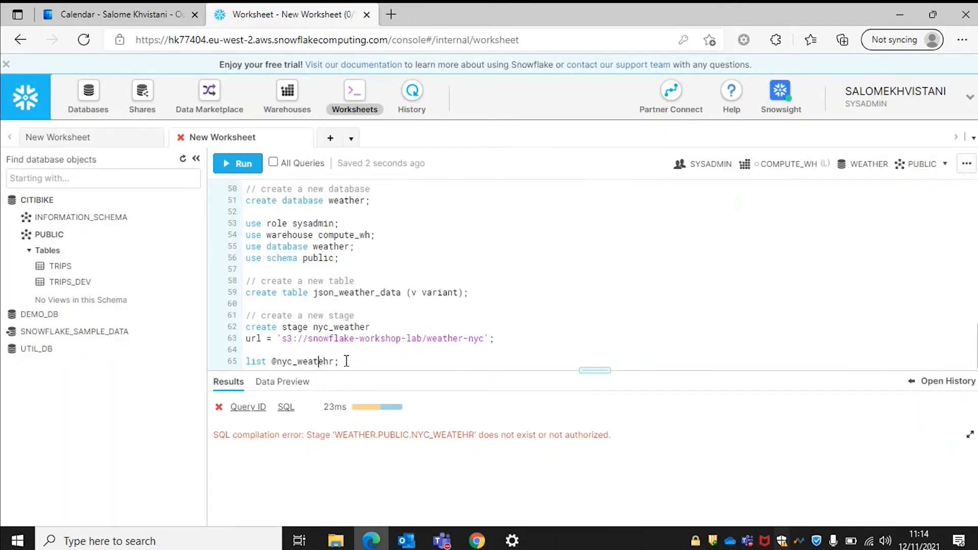
key(BackSpace)
key(BackSpace)
key(BackSpace)
text(her)
drag(352, 363, 228, 355)
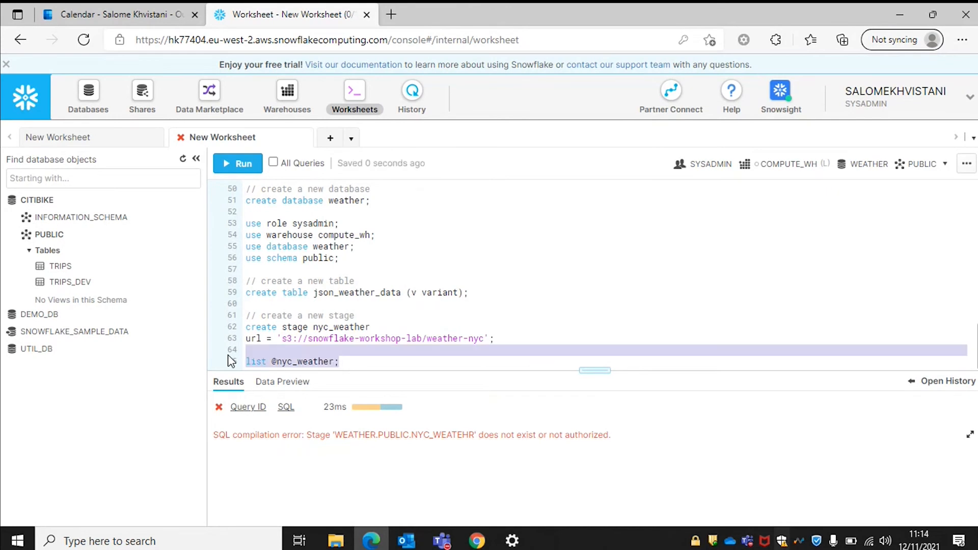
key(ctrl+Return)
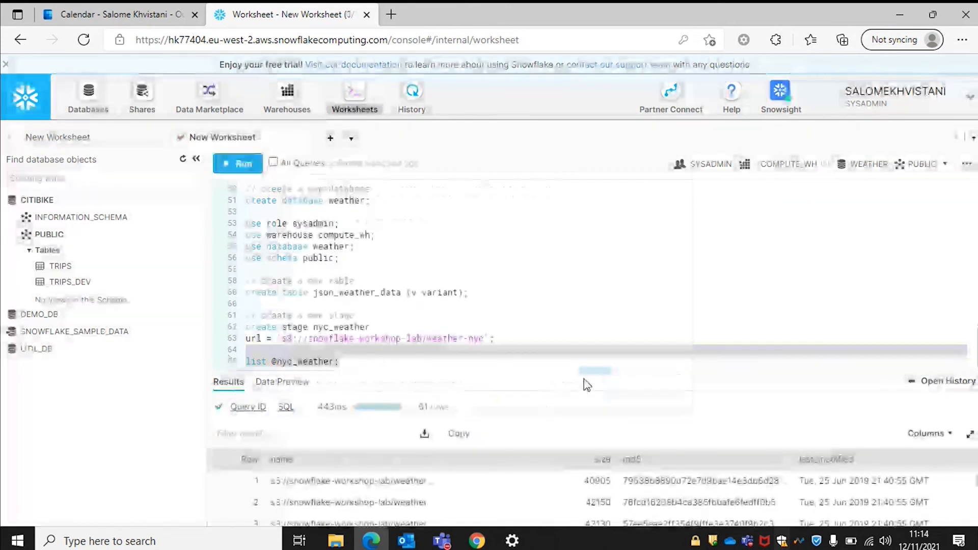
scroll(597, 499, down, 3)
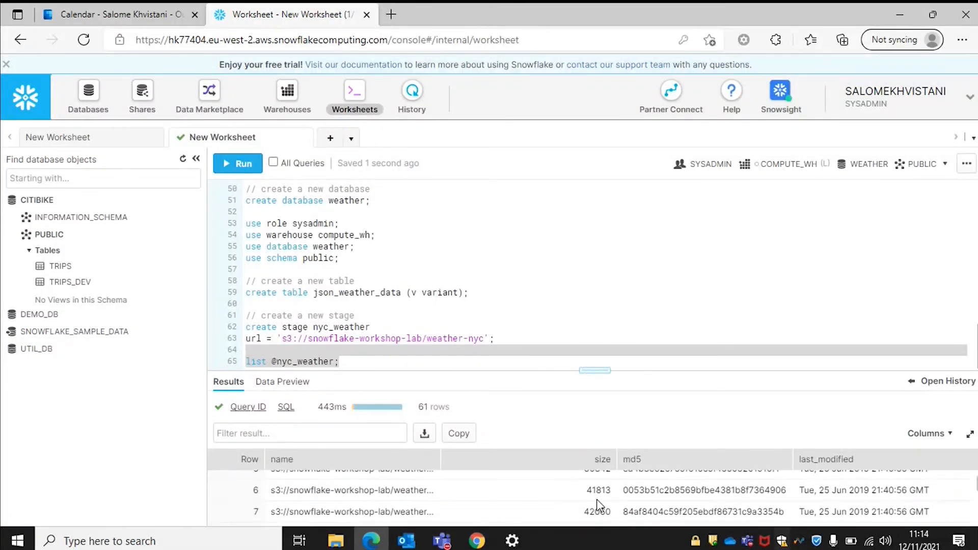
click(402, 363)
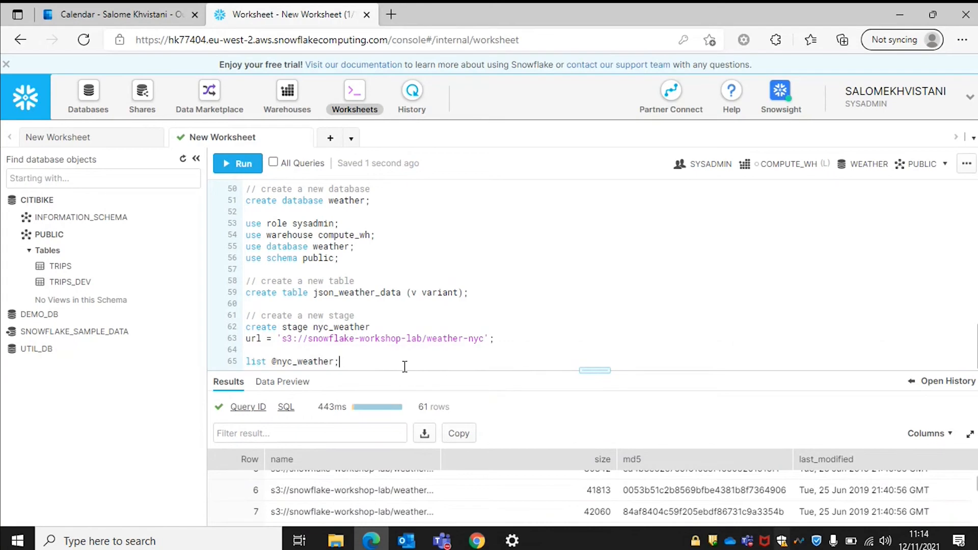
key(Return)
key(Return)
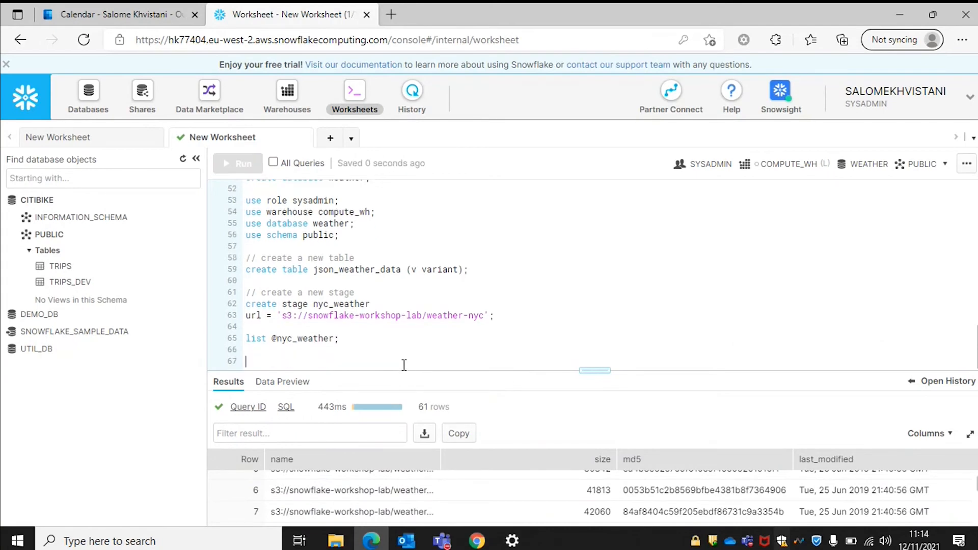
text(copy)
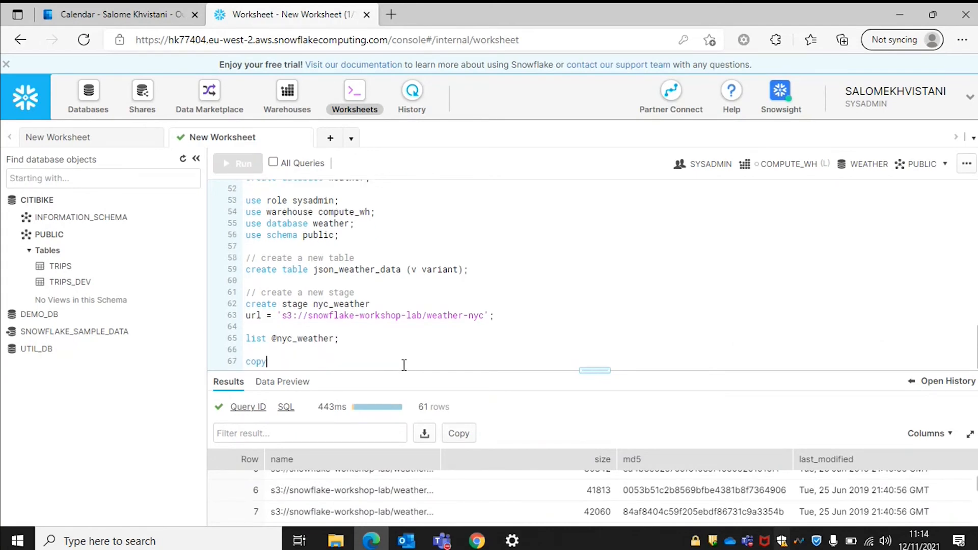
text( into )
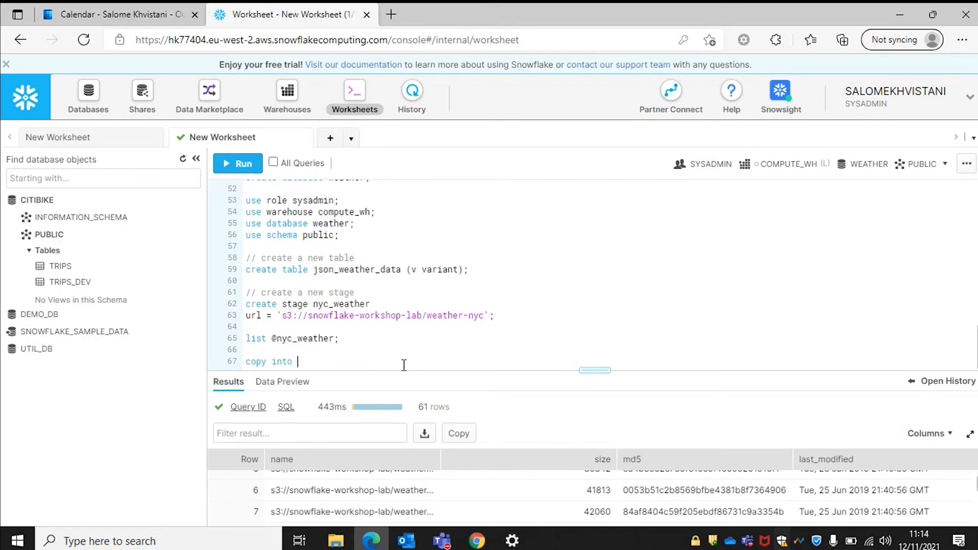
text(json_weather_data)
key(Return)
text(from nyc)
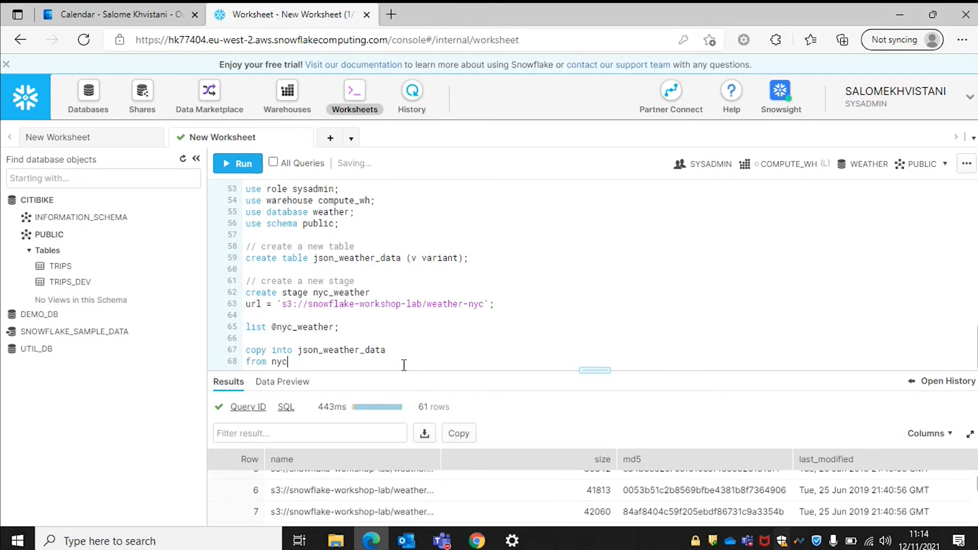
key(BackSpace)
key(BackSpace)
key(BackSpace)
text(@nyc_weather)
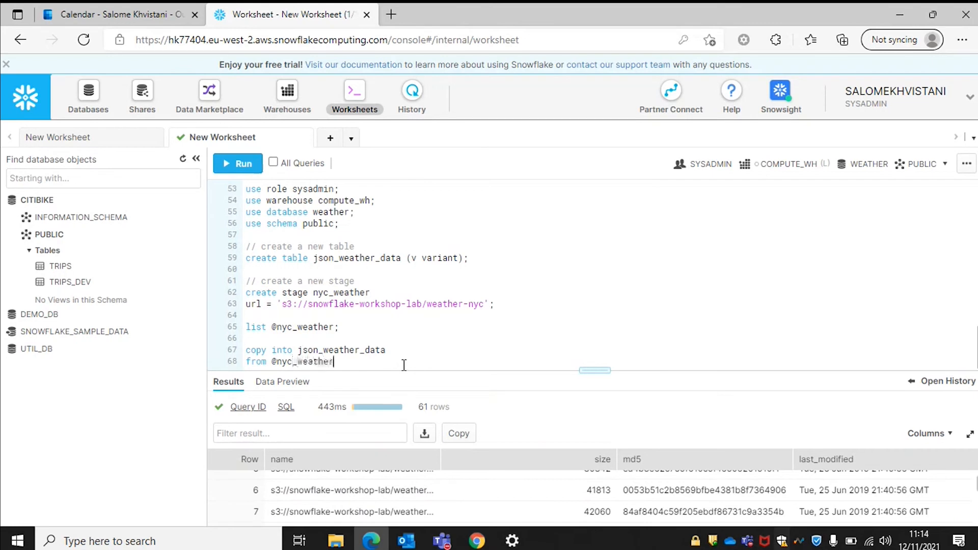
key(Return)
text(file_f)
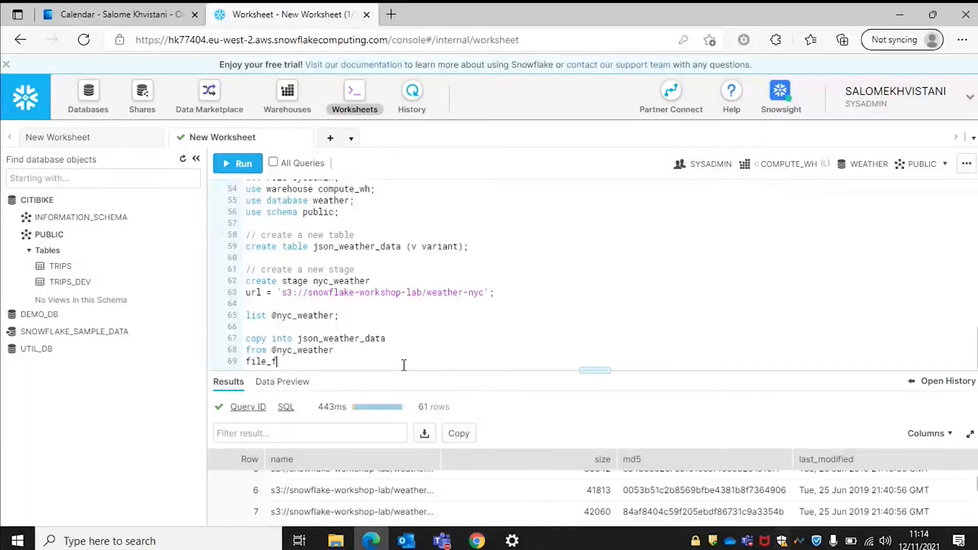
text(ormat=(type=)
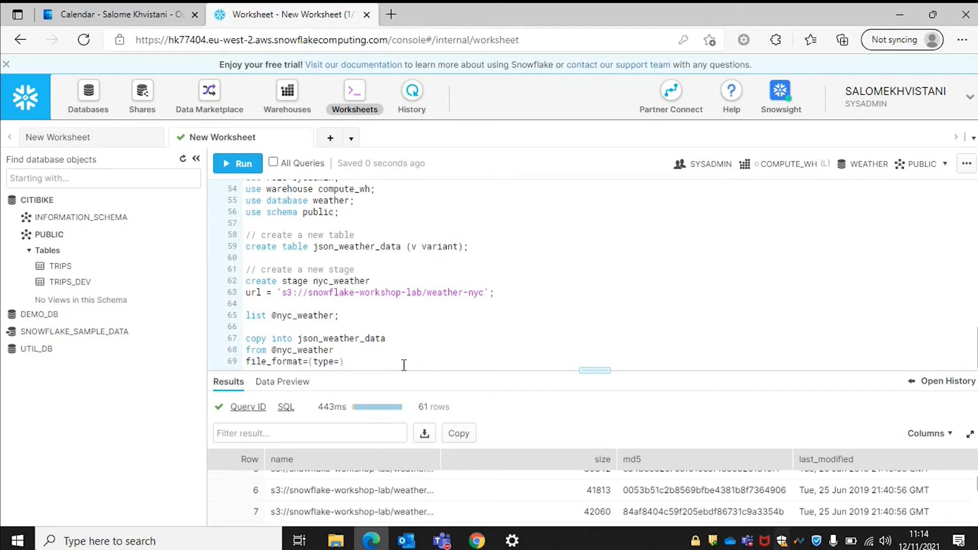
text(json);)
Run the copy statement, loading all 61 stage files with zero errors.
drag(399, 364, 244, 339)
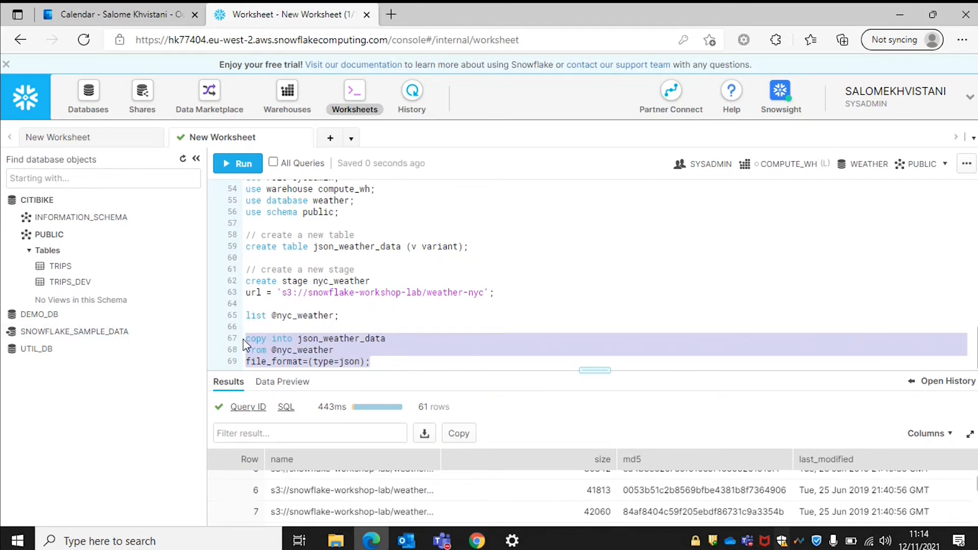
key(ctrl+Return)
key(Return)
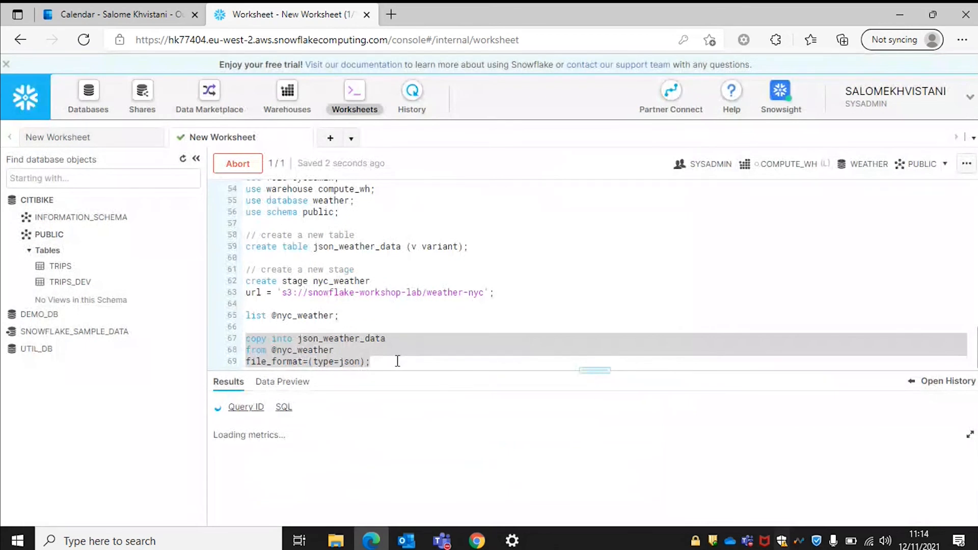
click(399, 358)
key(Return)
key(Return)
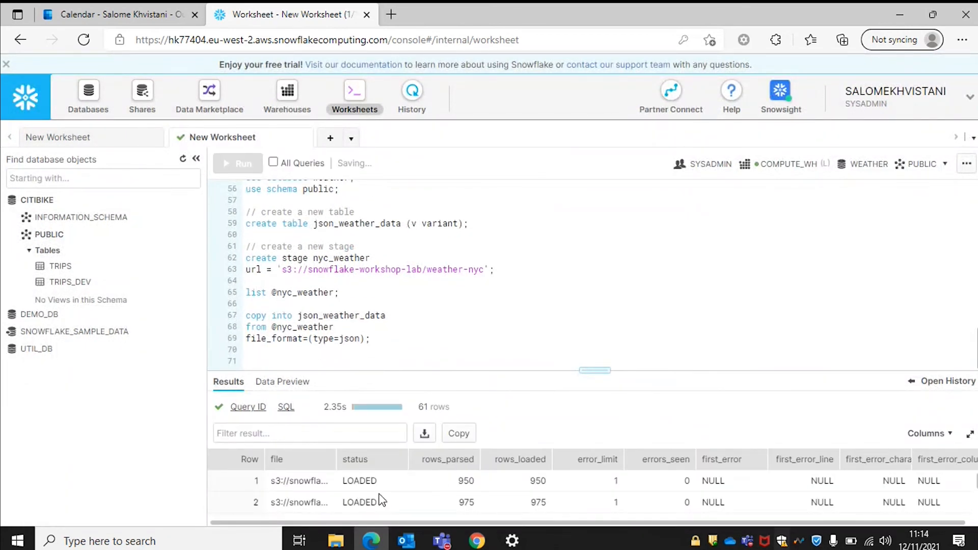
scroll(379, 498, down, 3)
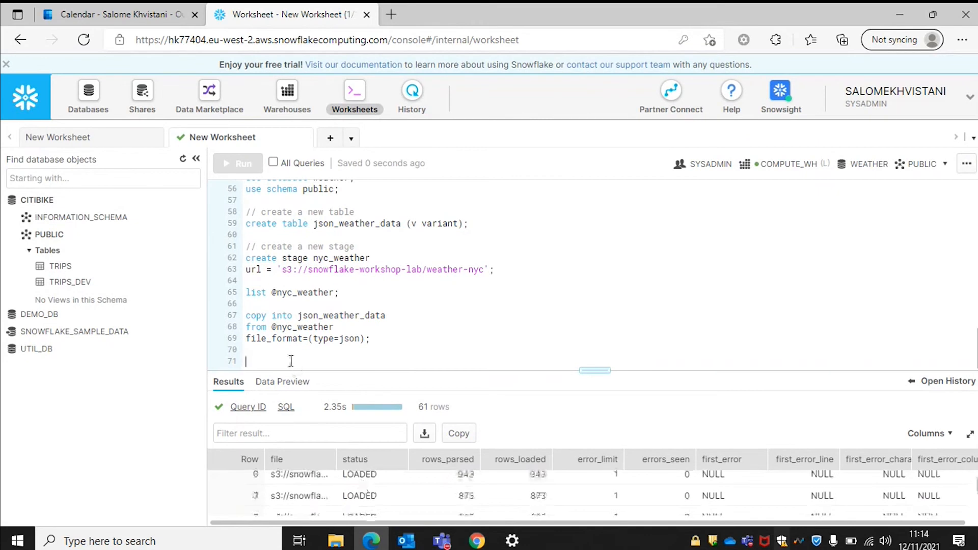
Run 'select * from json_weather_data limit 10;' to preview 10 raw JSON rows.
text(se)
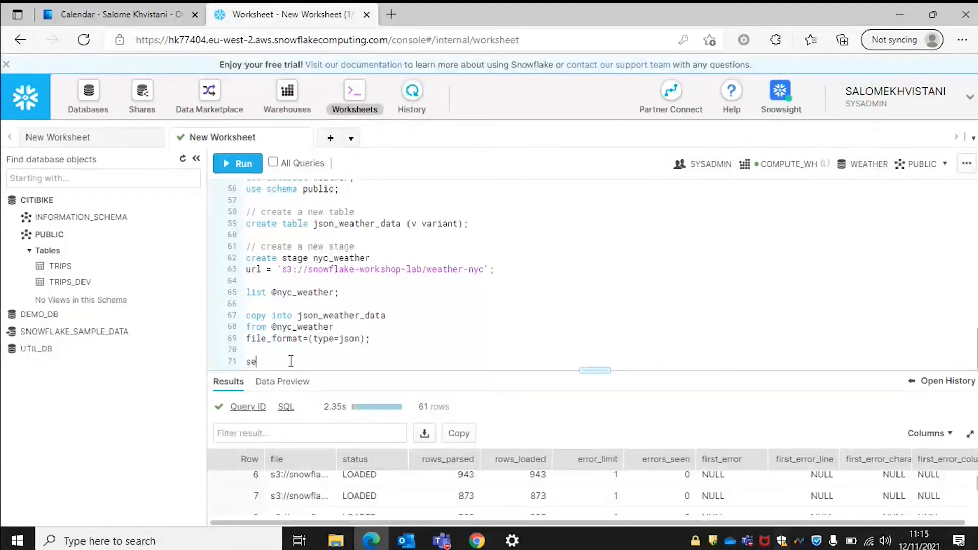
text(lect * from json_weather)
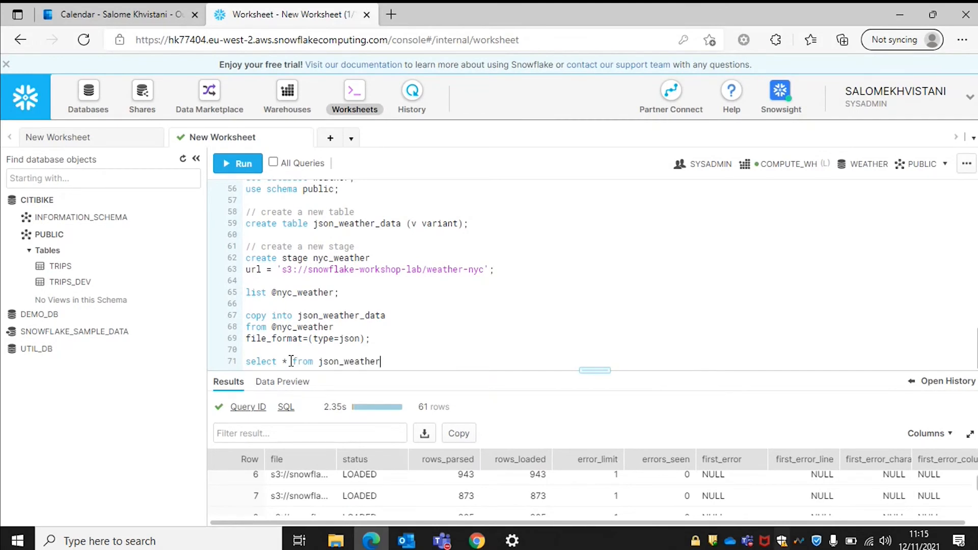
text(_data limit 10;)
drag(473, 359, 243, 359)
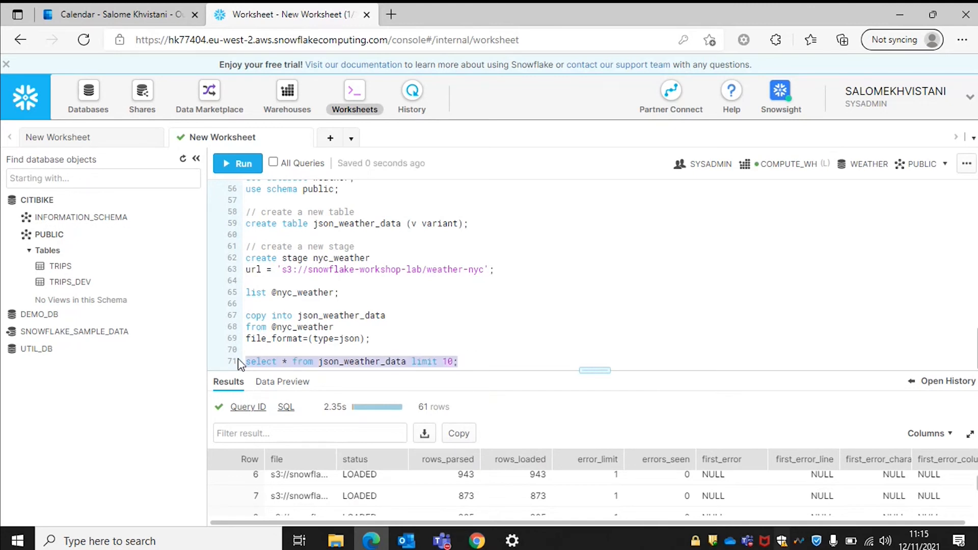
key(ctrl+Return)
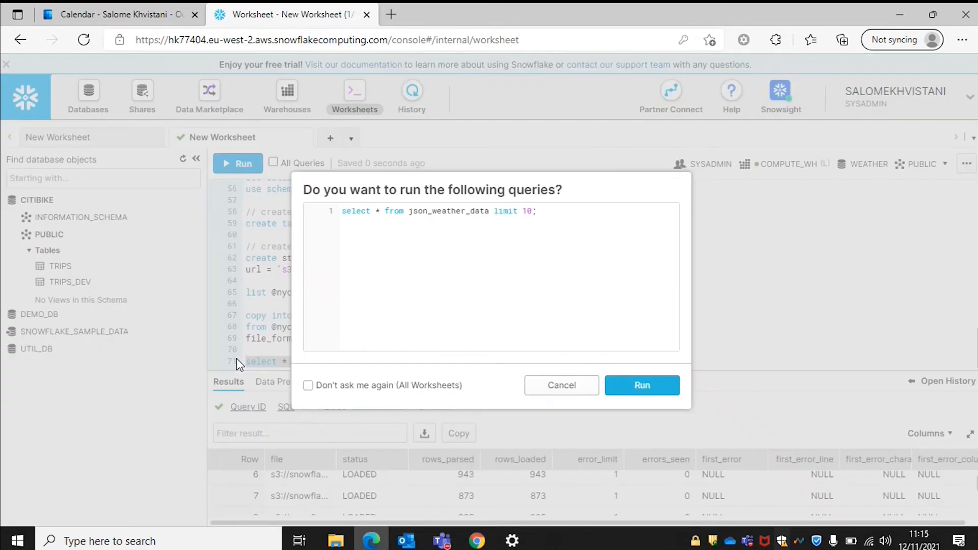
click(641, 385)
drag(604, 370, 594, 213)
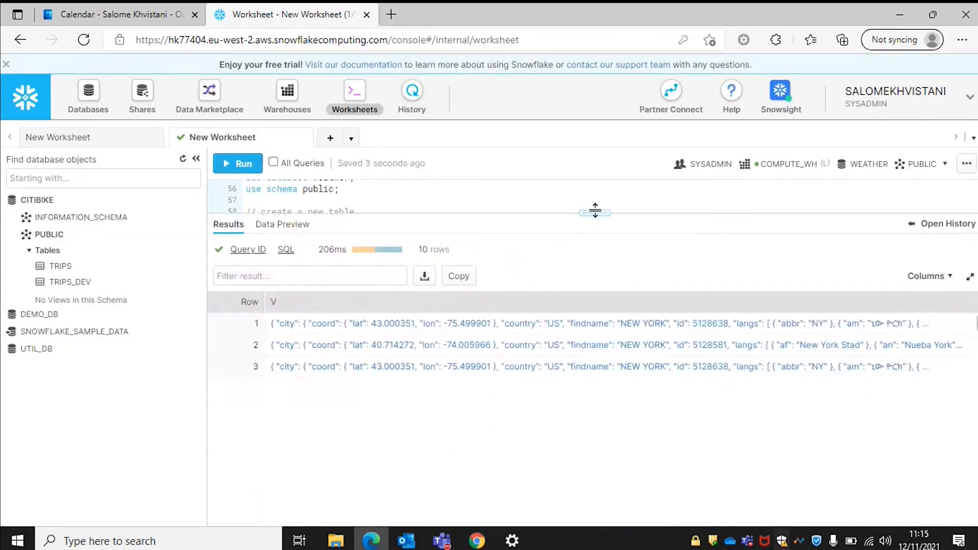
Open row 1's JSON value to inspect its full nested weather record.
double_click(328, 323)
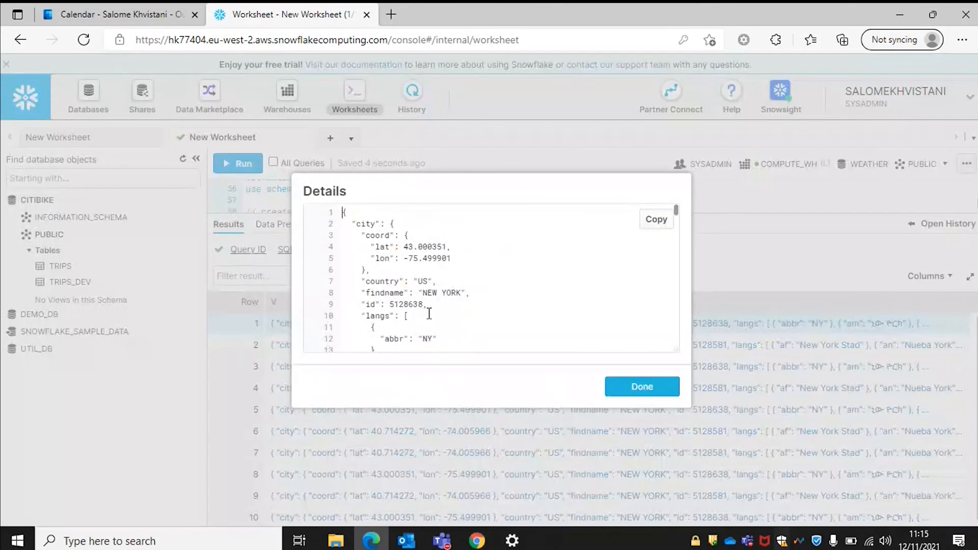
click(642, 387)
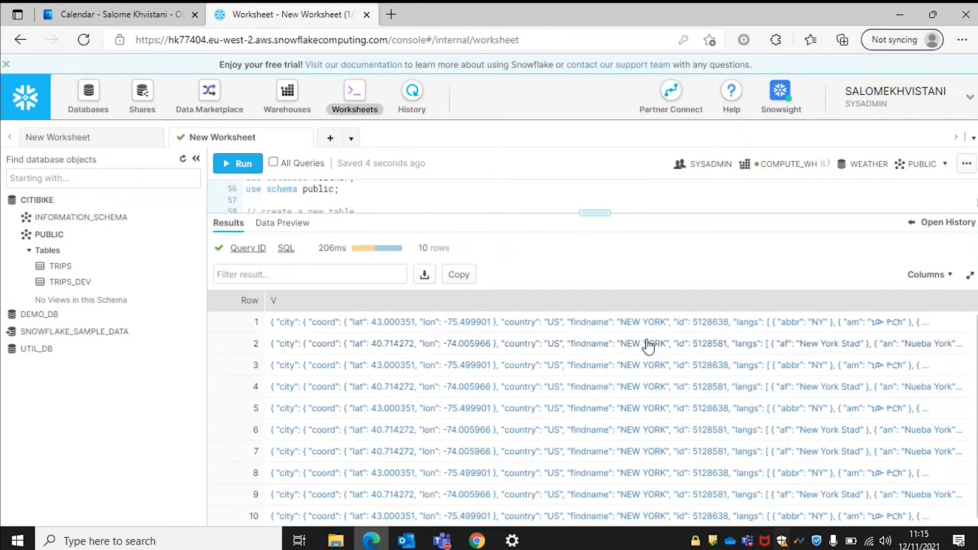
drag(594, 213, 594, 397)
click(476, 390)
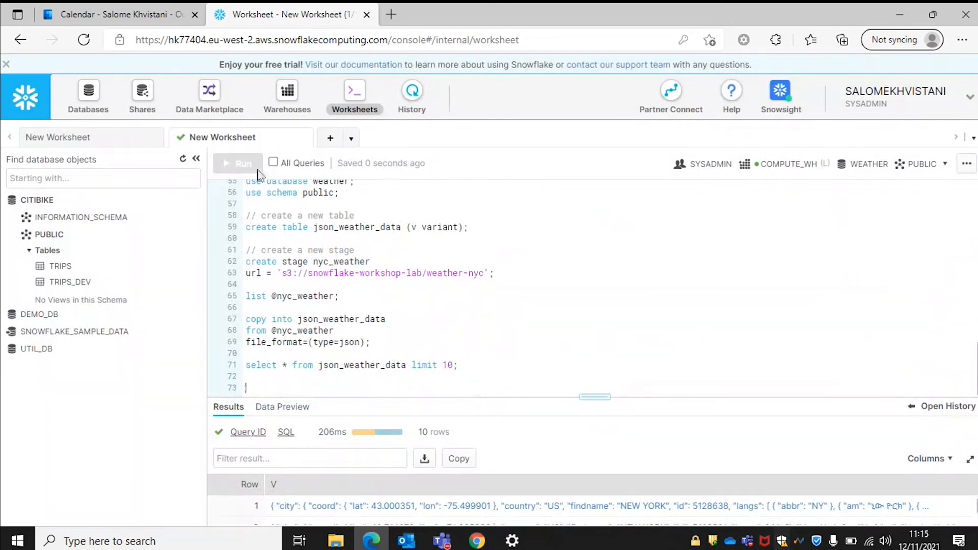
Copy the CREATE VIEW block from the reference worksheet and paste it at line 73.
click(103, 138)
scroll(304, 321, down, 10)
scroll(304, 321, up, 6)
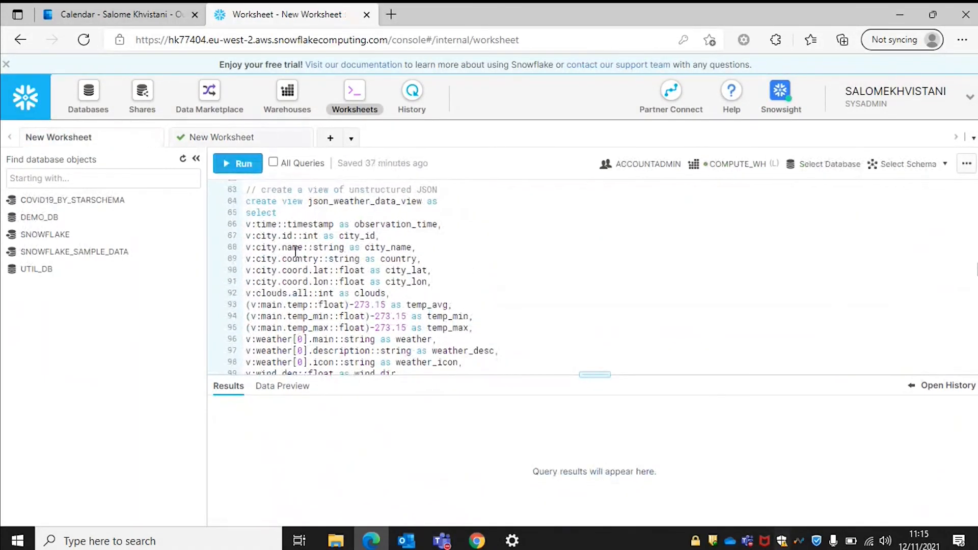
drag(246, 201, 383, 196)
key(ctrl+c)
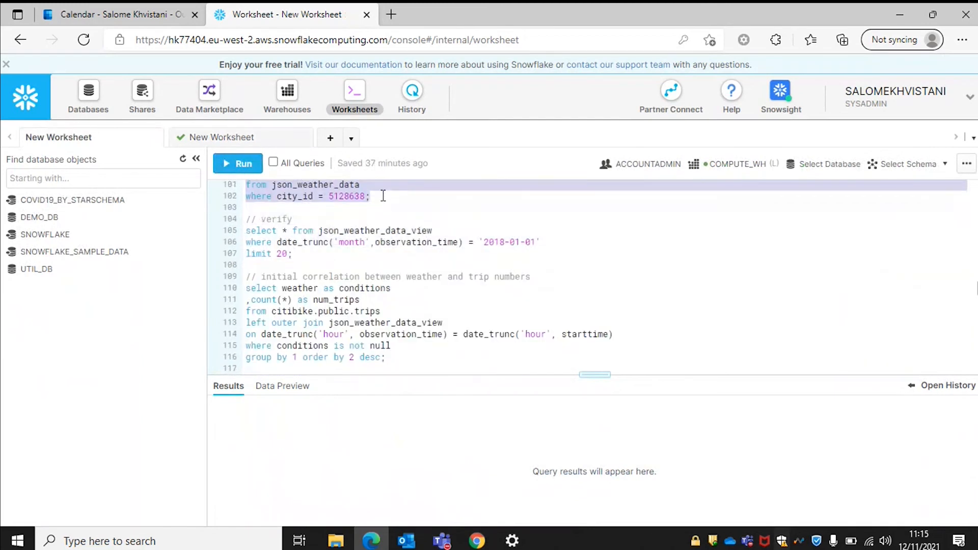
click(234, 136)
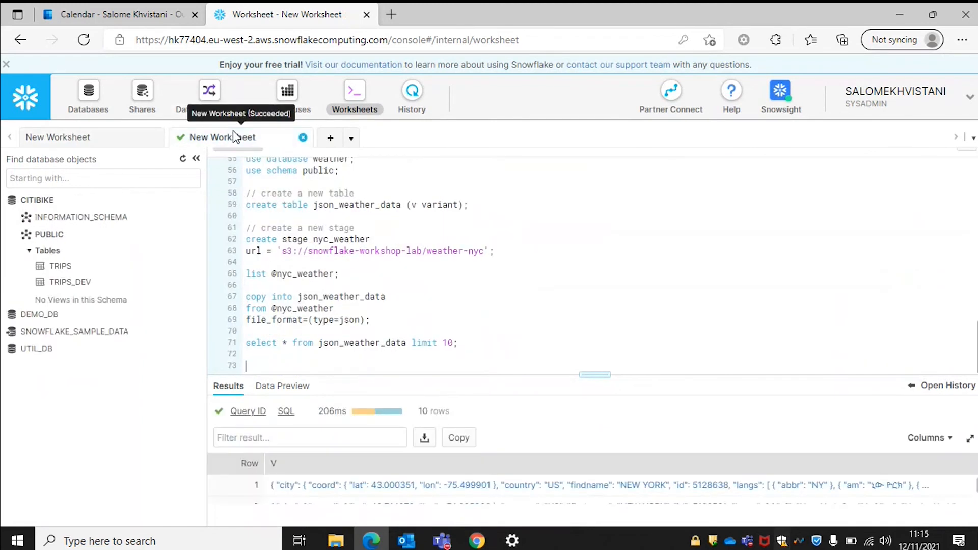
key(ctrl+v)
Run the pasted statement, creating JSON_WEATHER_DATA_VIEW for city_id 5128638.
scroll(331, 365, up, 1)
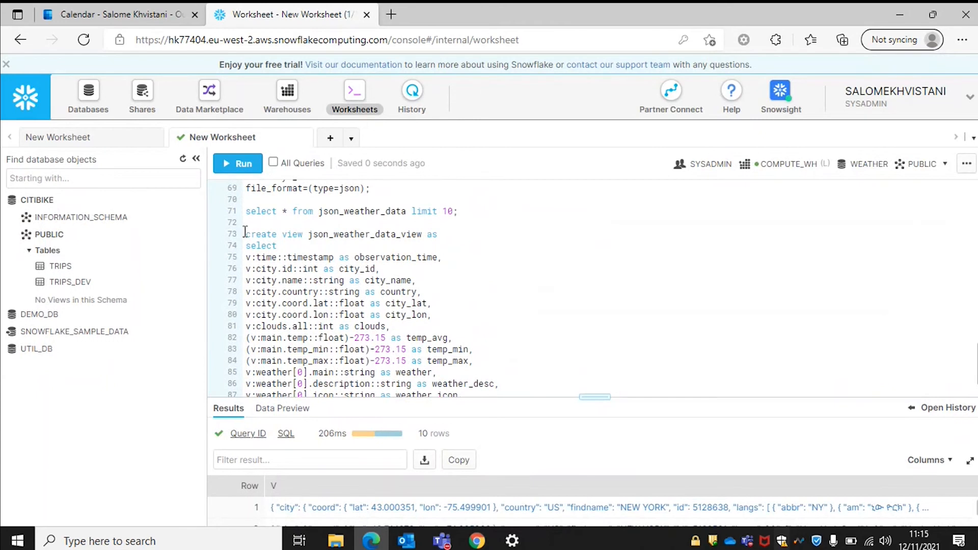
drag(245, 234, 498, 393)
key(ctrl+Return)
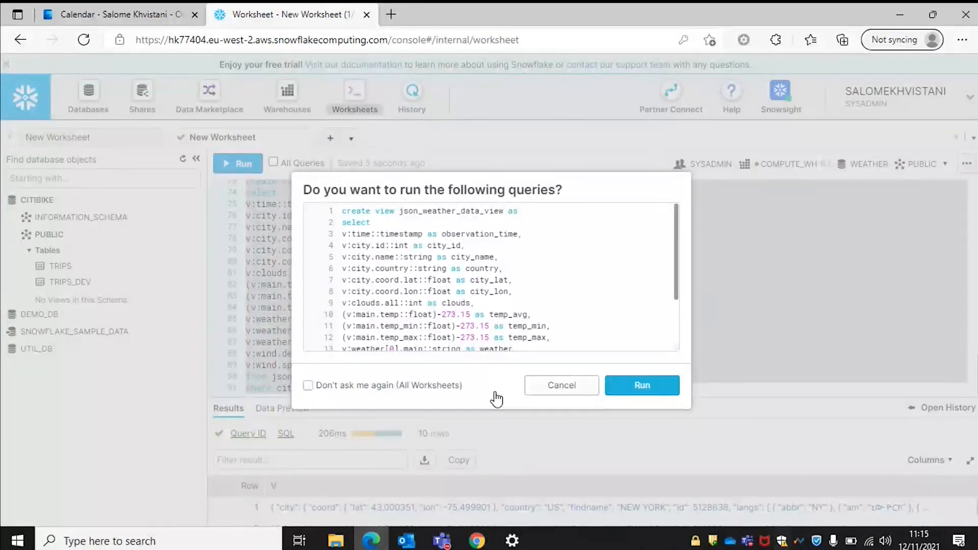
key(Return)
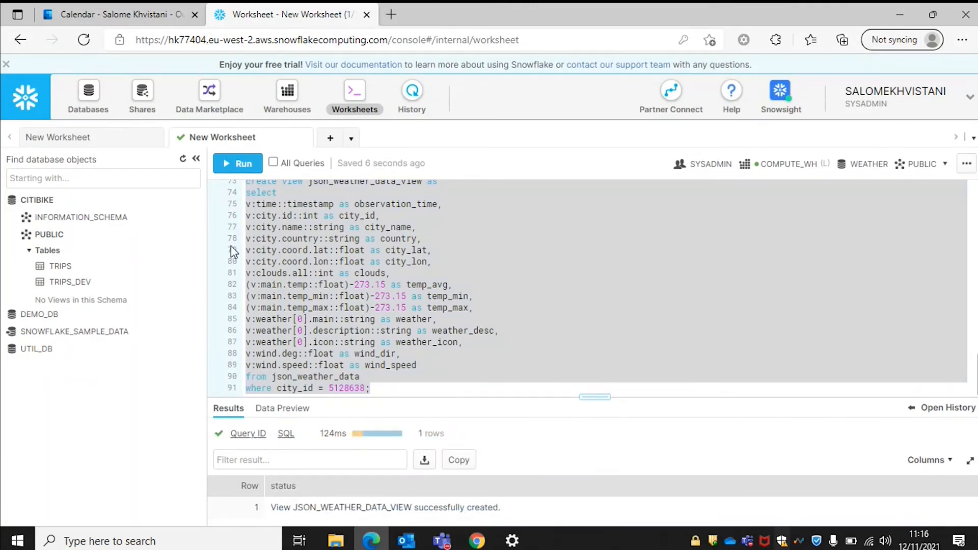
click(404, 383)
key(Return)
key(Return)
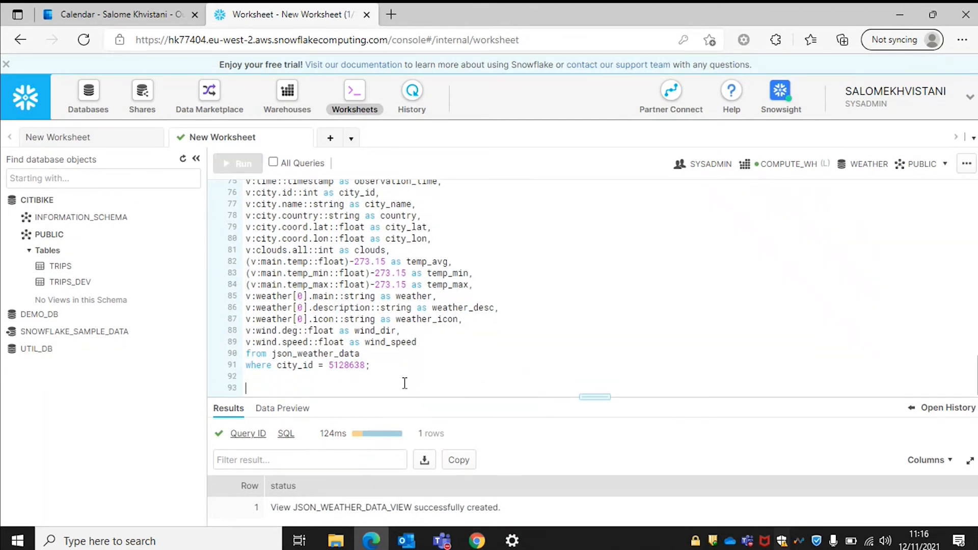
Refresh the object browser and expand WEATHER to show JSON_WEATHER_DATA and JSON_WEATHER_DATA_VIEW.
click(183, 161)
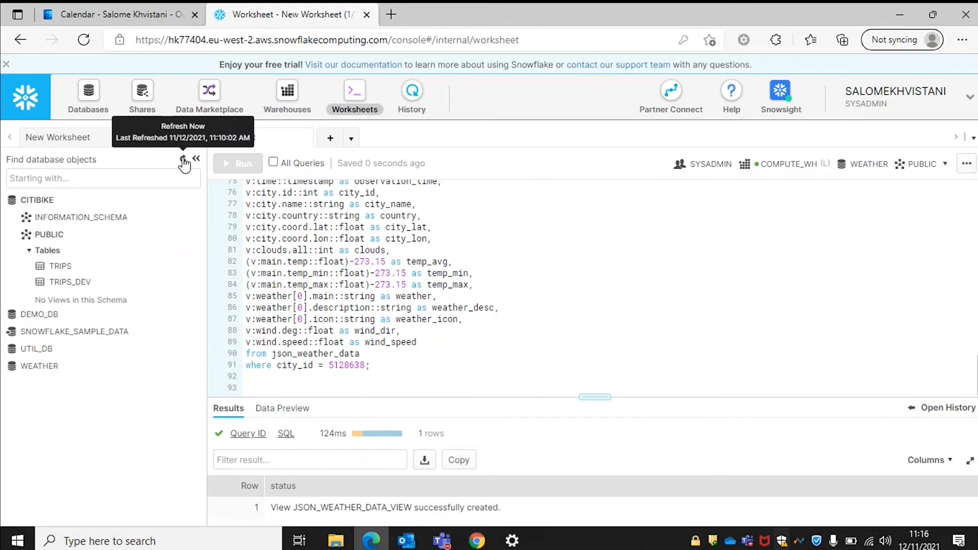
click(46, 366)
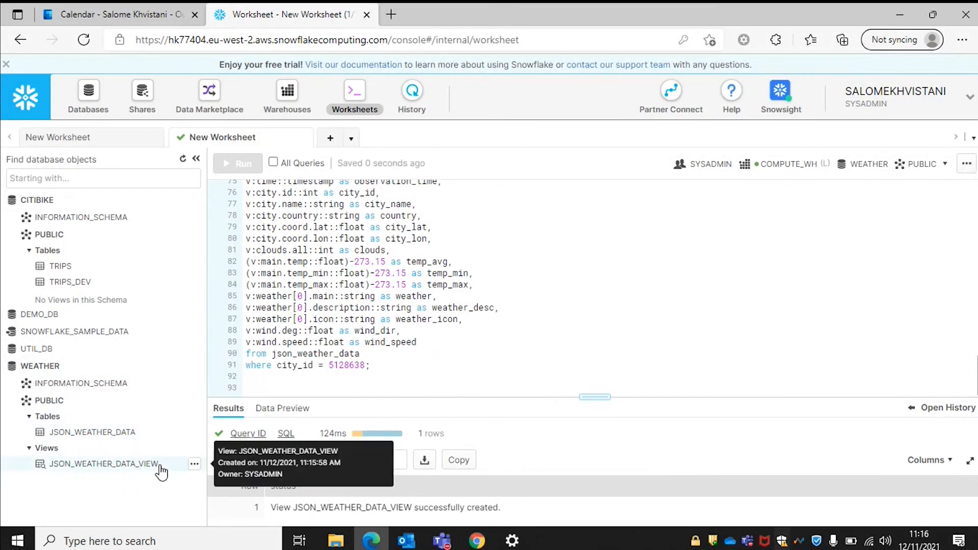
scroll(290, 297, up, 5)
scroll(290, 297, down, 4)
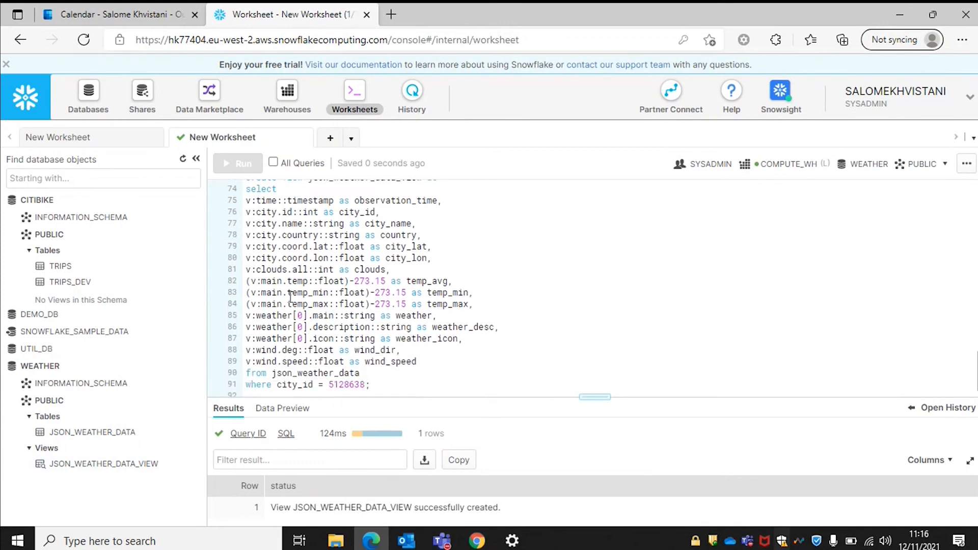
scroll(290, 297, down, 2)
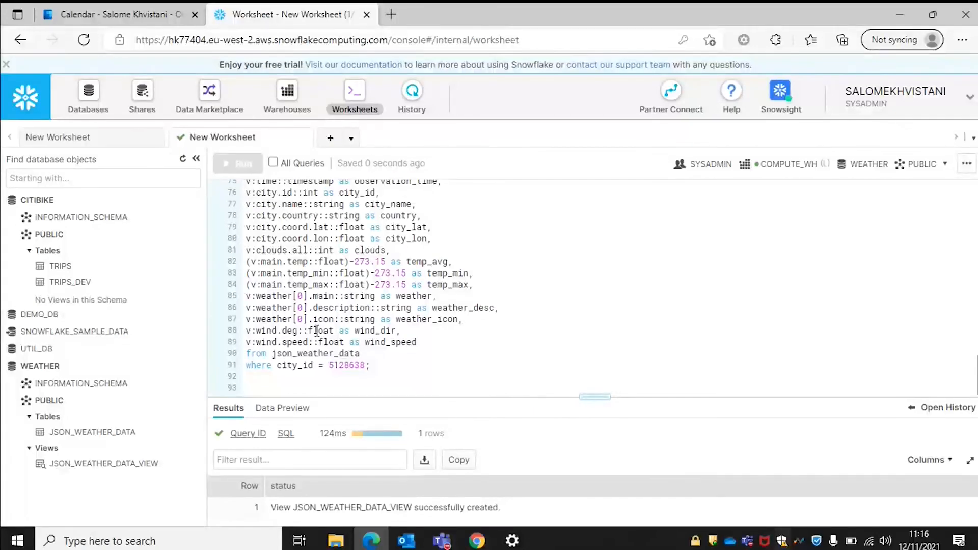
Copy the verify query on json_weather_data_view from the prepared-SQL worksheet.
click(277, 387)
click(99, 138)
scroll(419, 310, down, 5)
drag(293, 326, 252, 296)
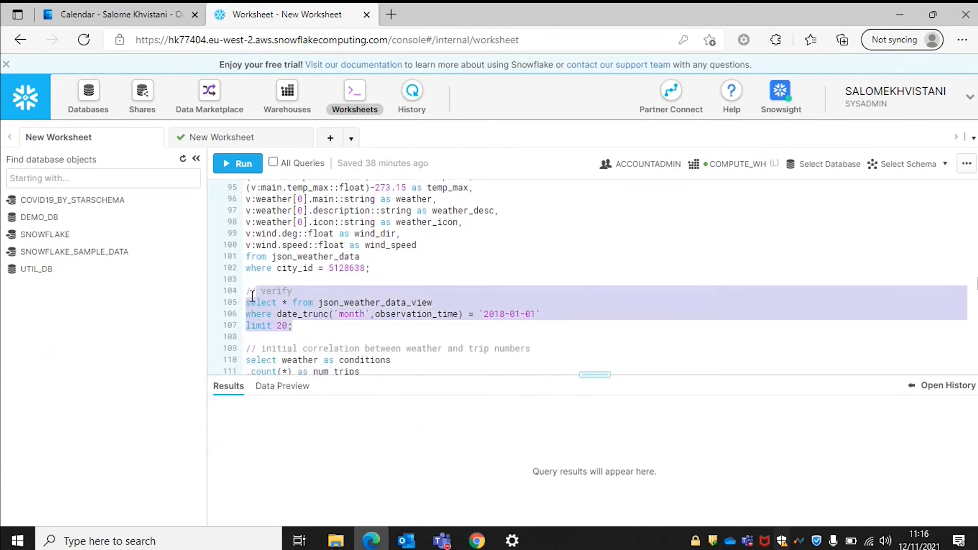
Run the verify query on lines 93–96, returning 20 typed January 2018 New York weather rows.
click(227, 141)
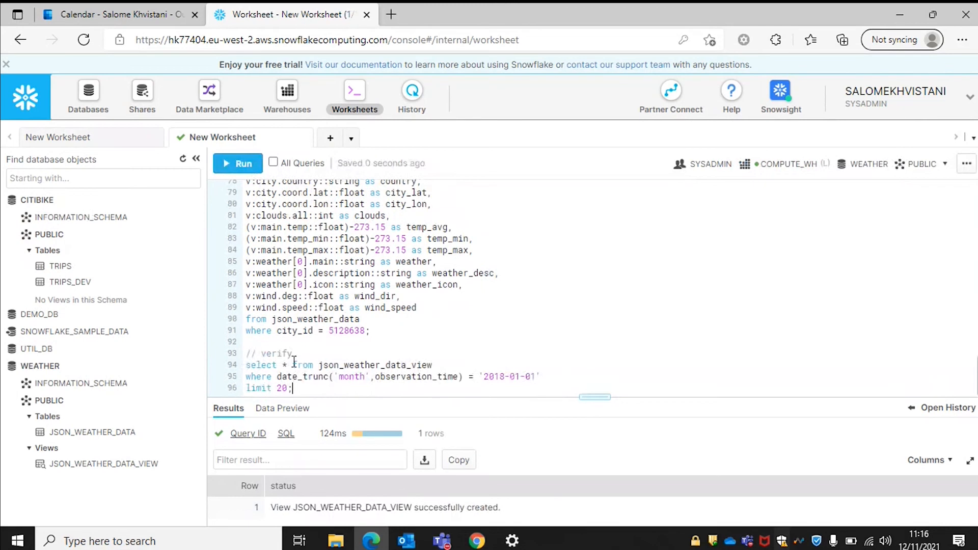
drag(433, 365, 411, 365)
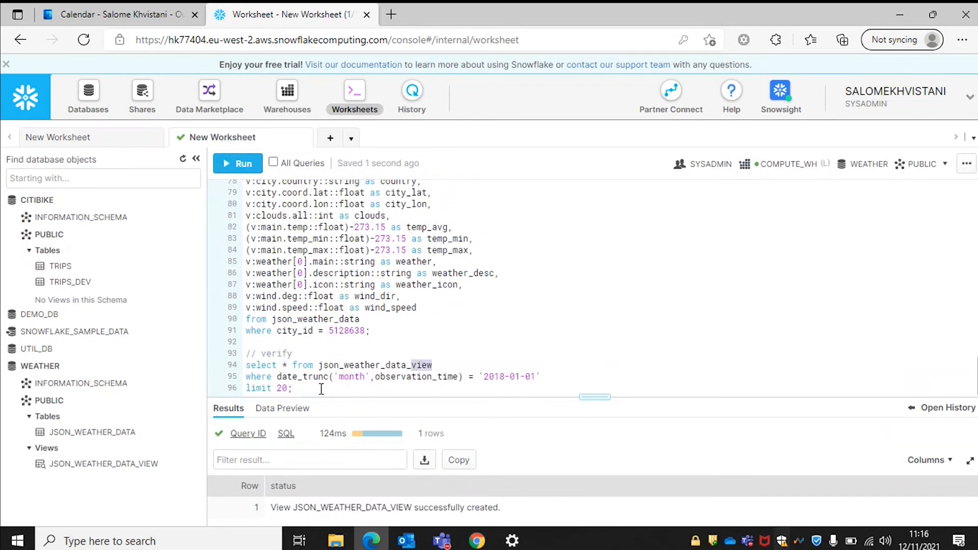
drag(320, 388, 229, 356)
key(ctrl+Return)
key(Return)
mouse_move(585, 397)
mouse_down()
mouse_move(585, 245)
mouse_move(585, 400)
mouse_up()
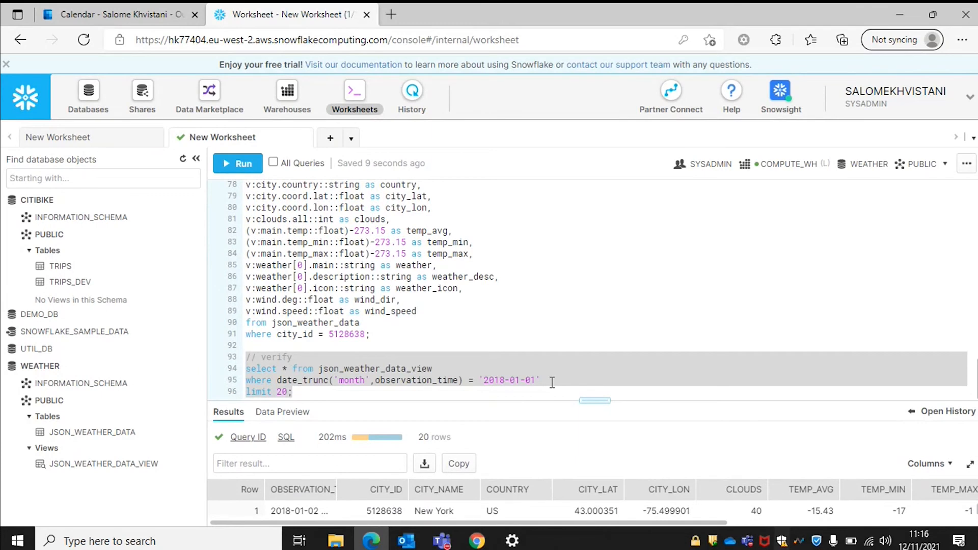
click(351, 392)
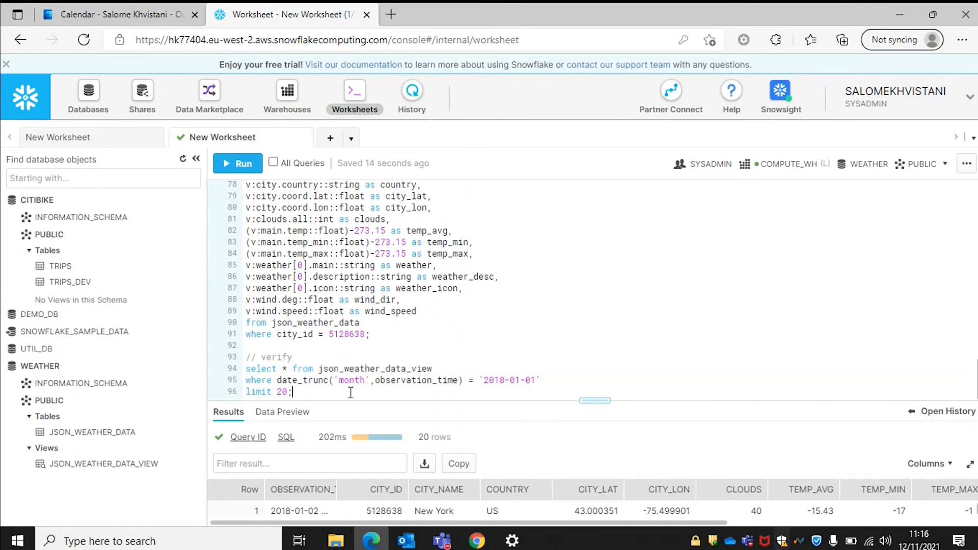
key(Return)
key(Return)
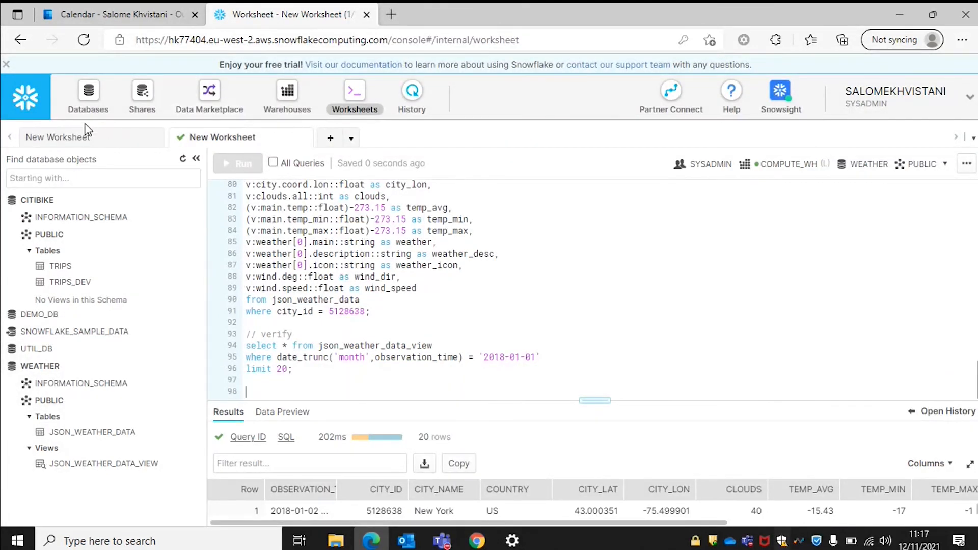
Copy the weather-versus-trips correlation query from the prepared-SQL worksheet.
click(71, 136)
scroll(306, 314, down, 4)
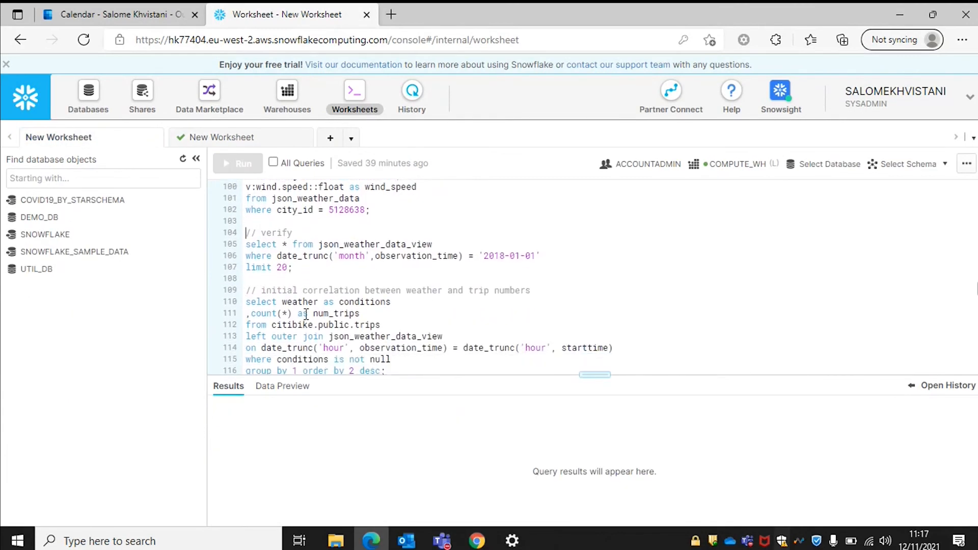
drag(386, 321, 224, 248)
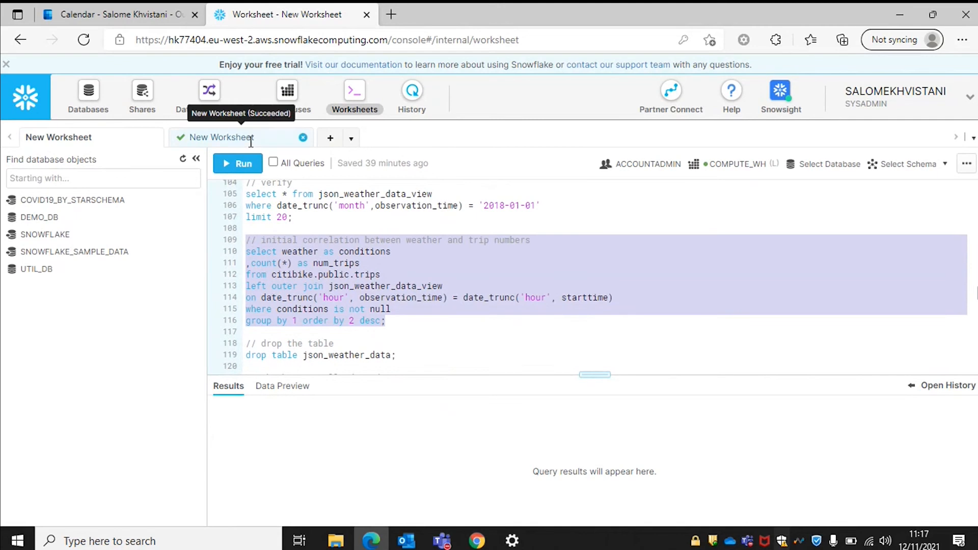
Run the correlation query on lines 98–105, showing 10 conditions led by Clear with 9,249,531 trips.
click(230, 142)
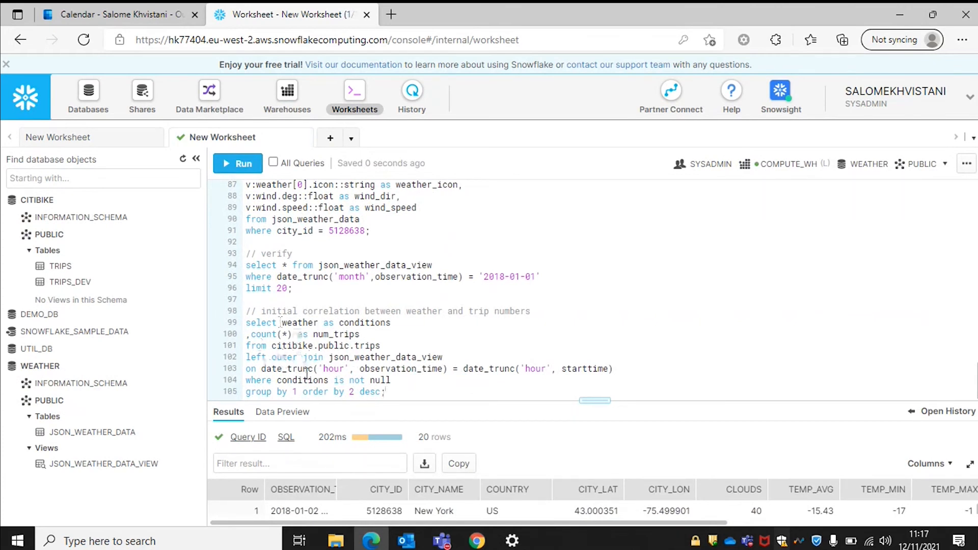
drag(387, 392, 231, 322)
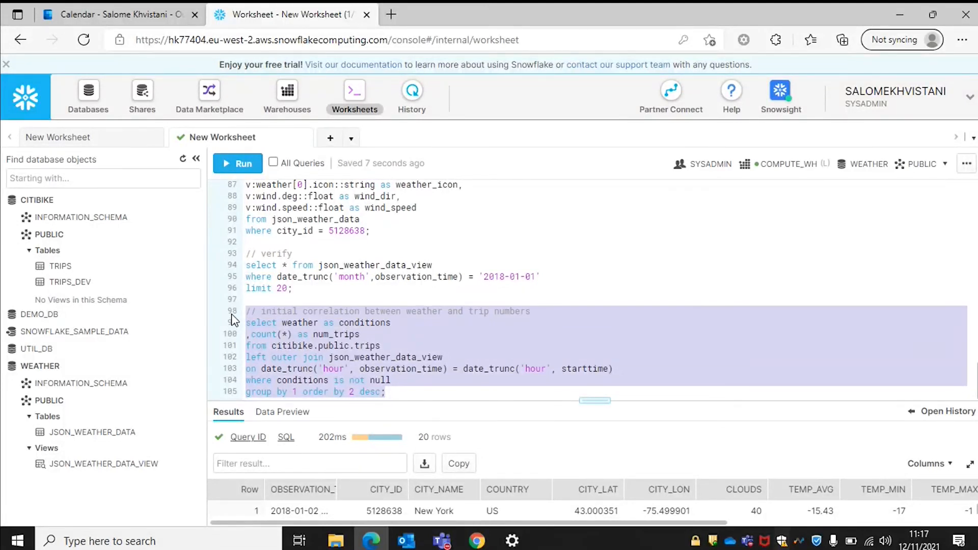
key(ctrl+Return)
key(Return)
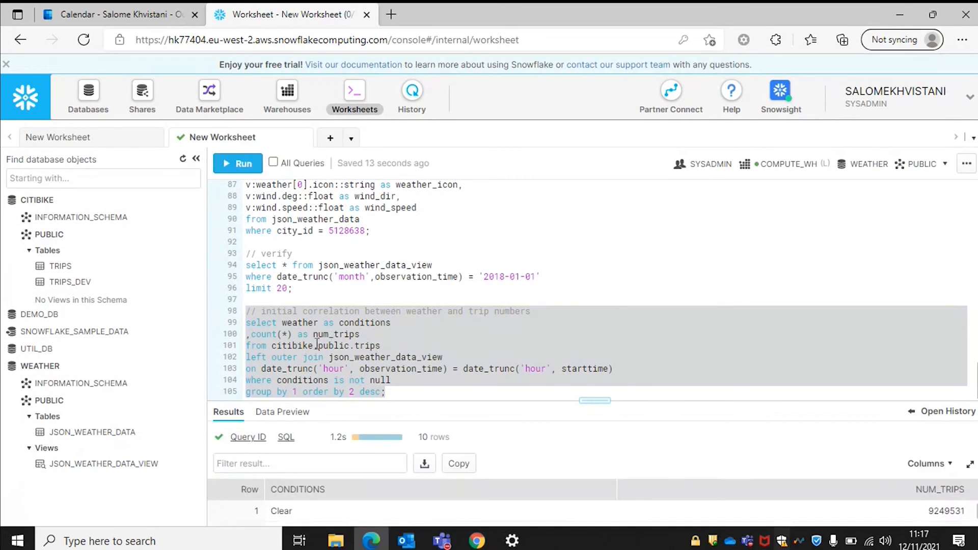
drag(584, 400, 578, 249)
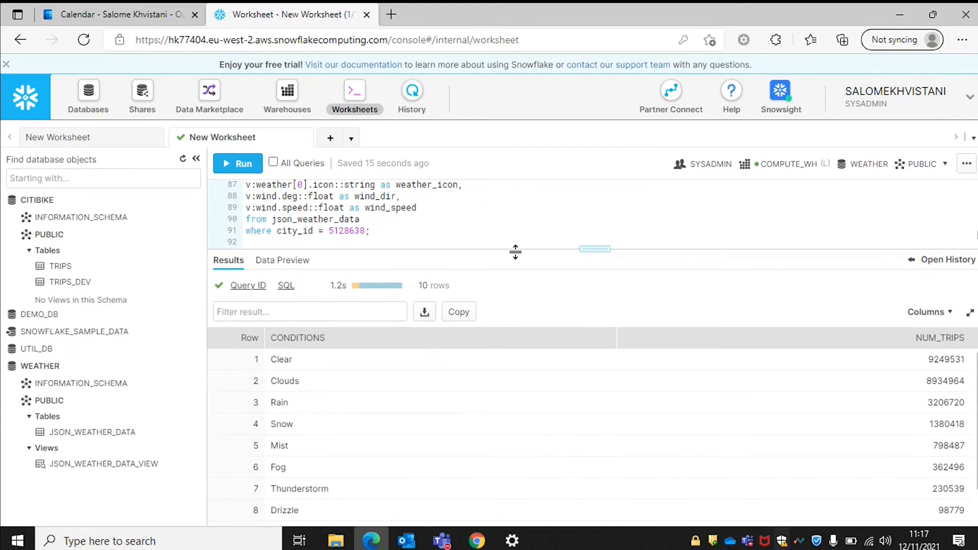
mouse_move(586, 249)
mouse_down()
mouse_move(553, 430)
mouse_move(576, 233)
mouse_up()
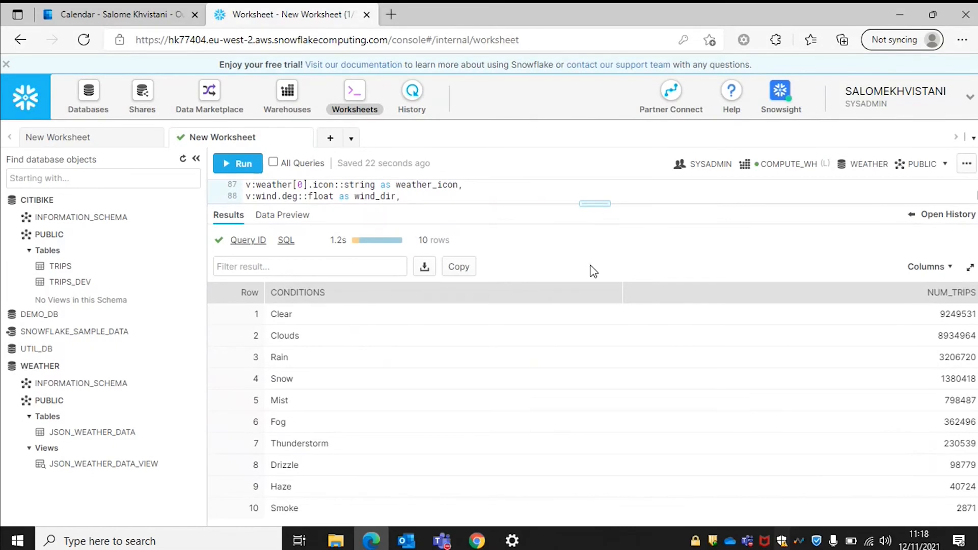
drag(595, 203, 567, 369)
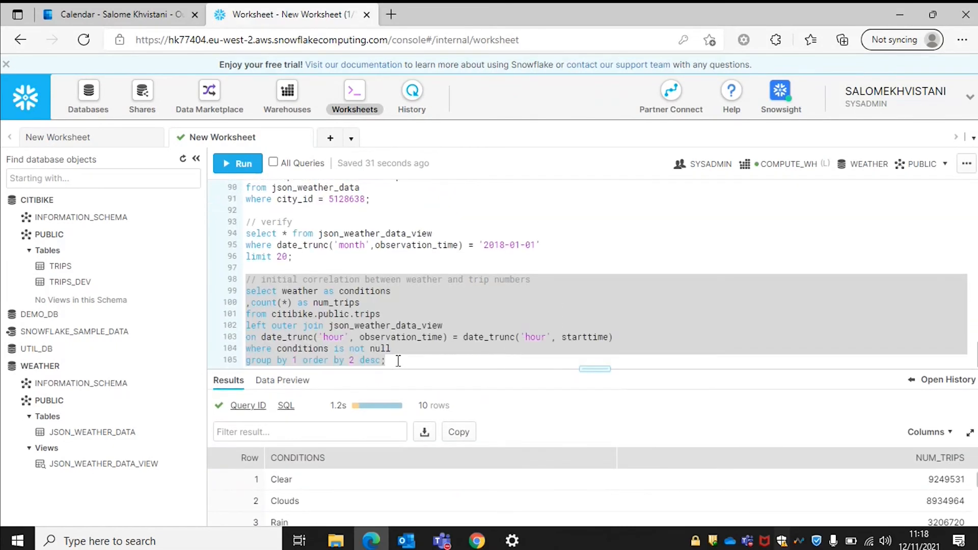
Run 'drop table json_weather_data;' on a new line, dropping JSON_WEATHER_DATA.
click(399, 361)
key(Return)
key(Return)
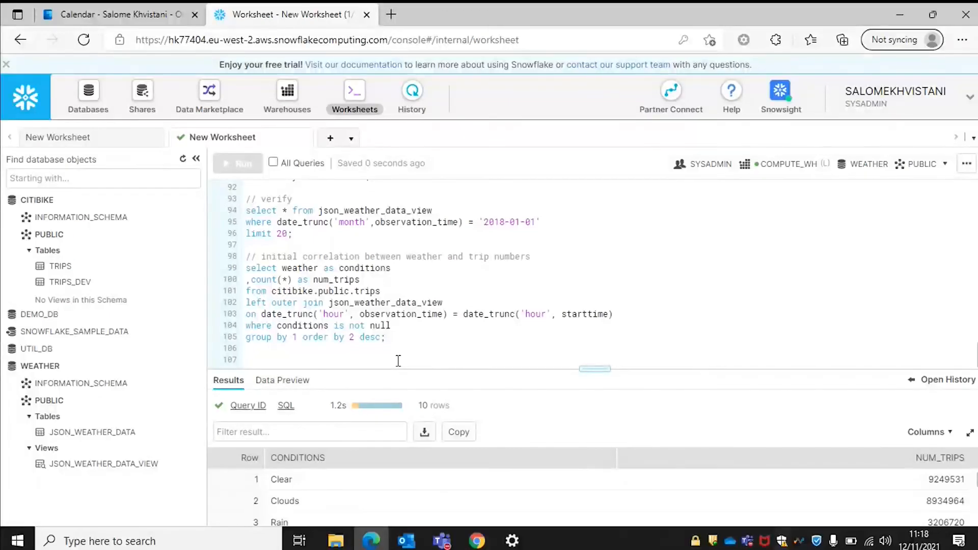
text(drop)
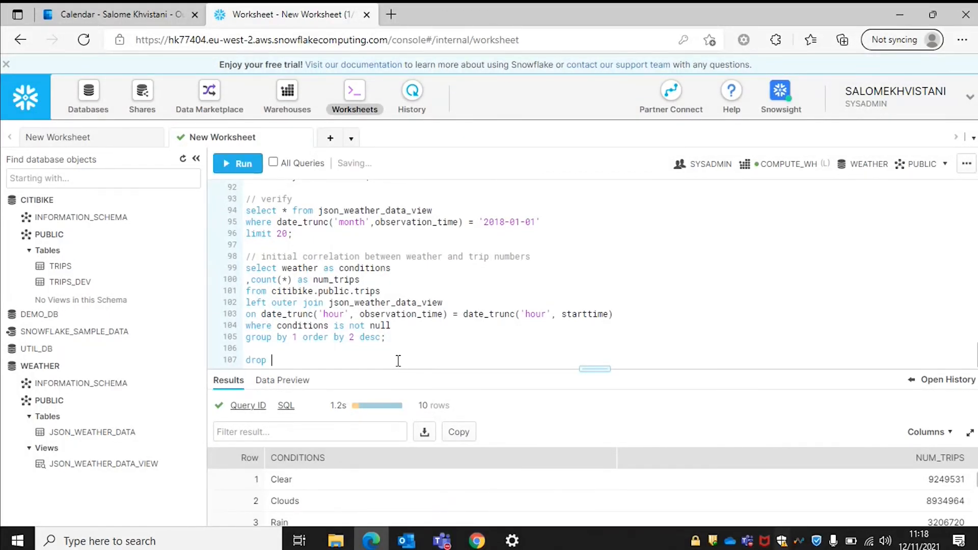
text( table json_weather_)
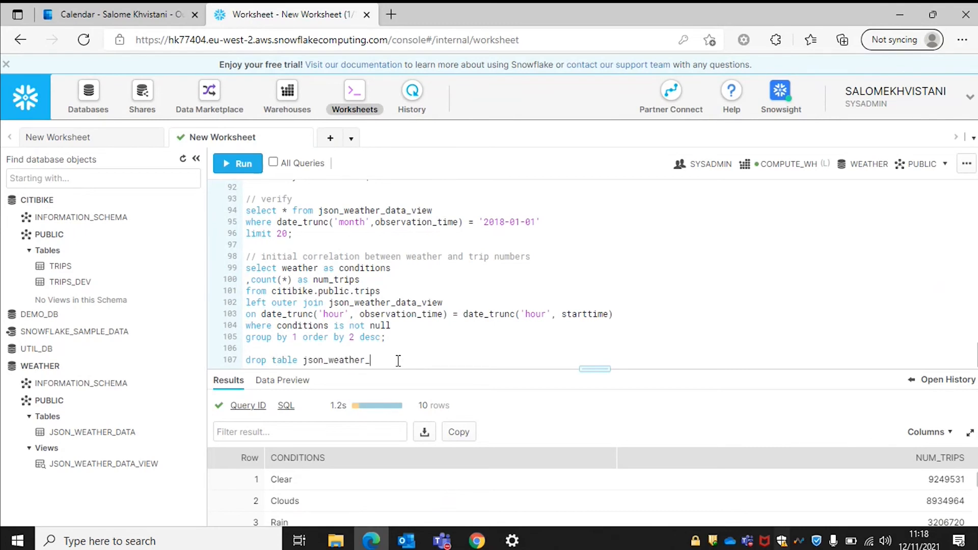
text(data;)
drag(397, 360, 242, 361)
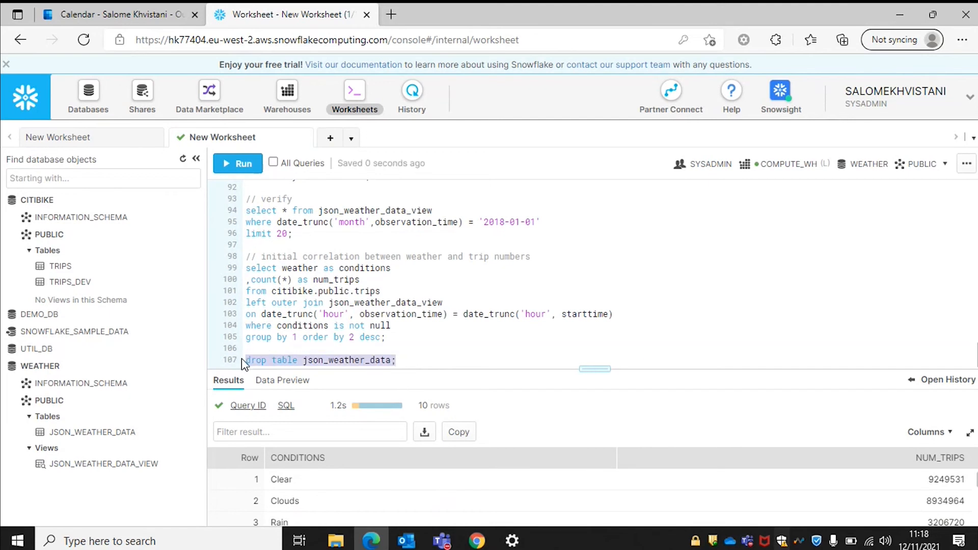
key(ctrl+Return)
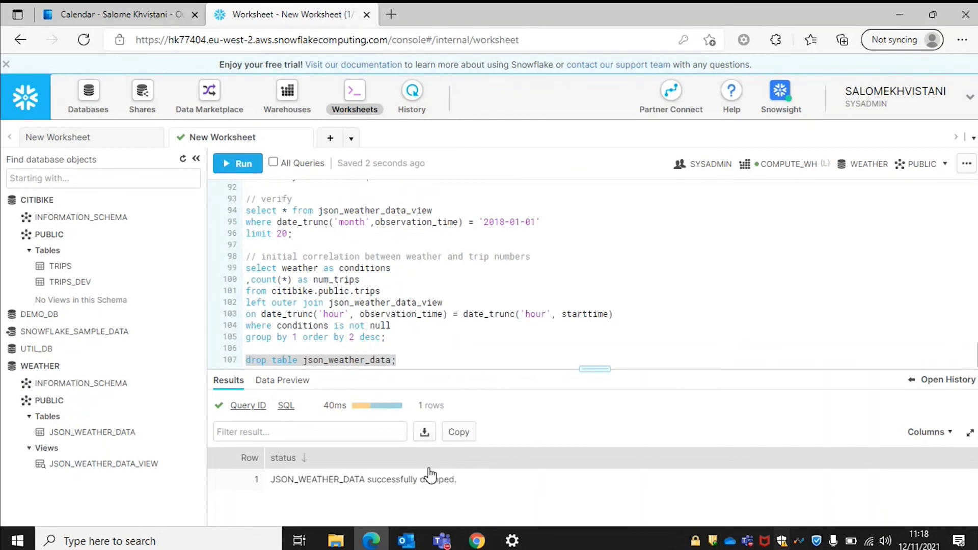
click(407, 358)
key(Return)
key(Return)
text(select * from)
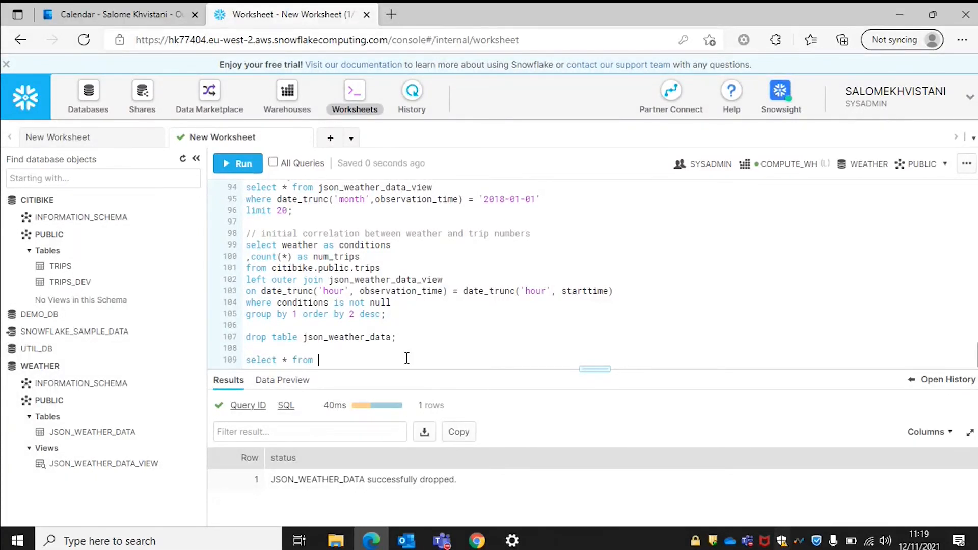
Run 'select * from json_weather_data limit 10;' to confirm the dropped table no longer exists.
drag(391, 337, 303, 336)
key(ctrl+c)
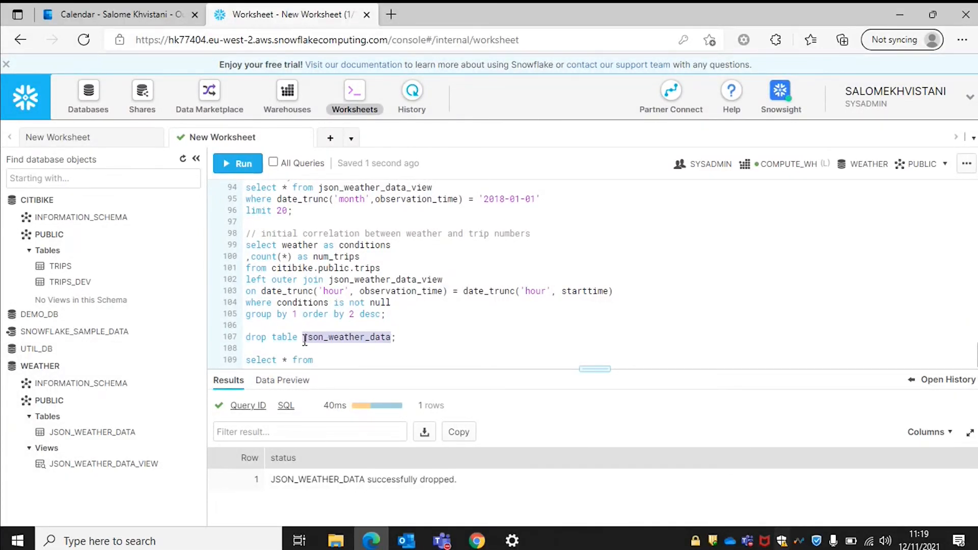
click(334, 360)
key(ctrl+v)
text(li)
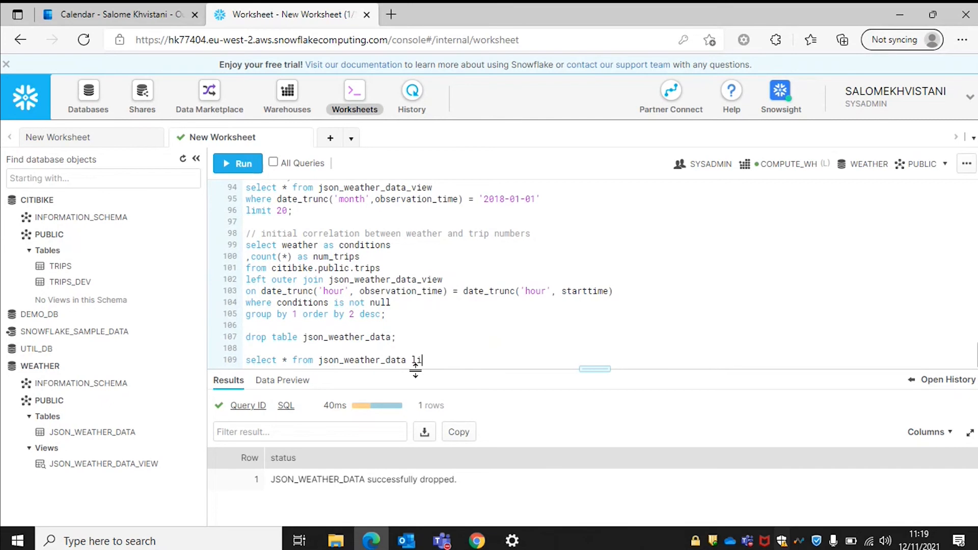
text(mit 10;)
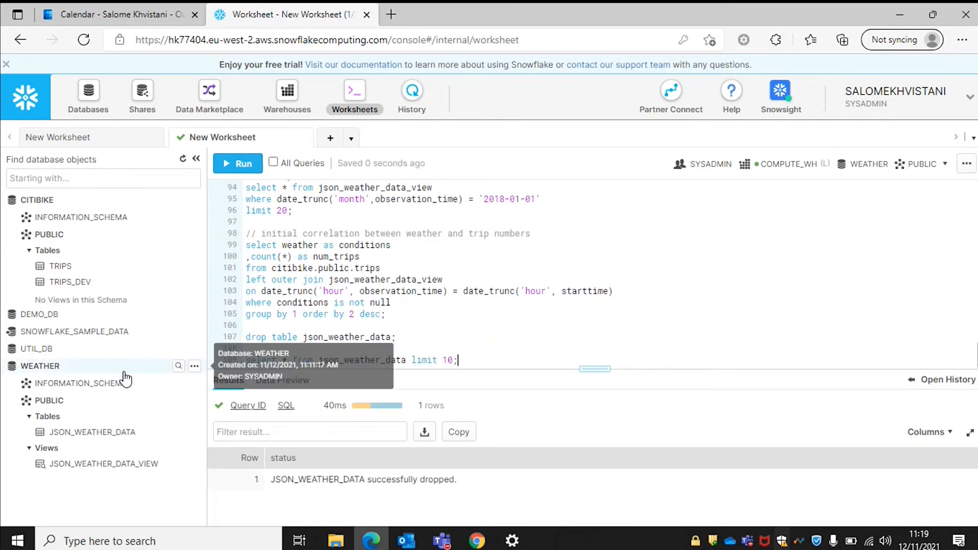
key(ctrl+Return)
key(Return)
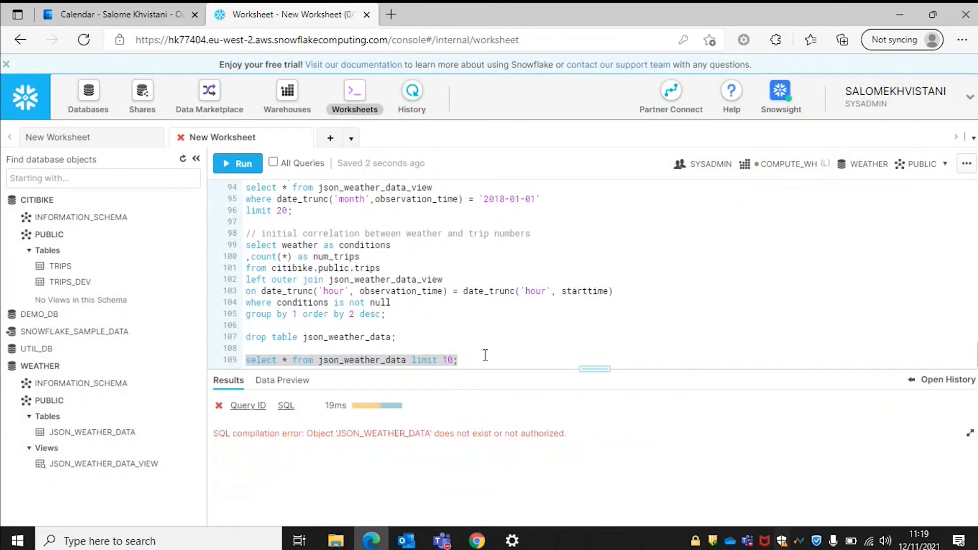
click(463, 360)
key(Return)
key(Return)
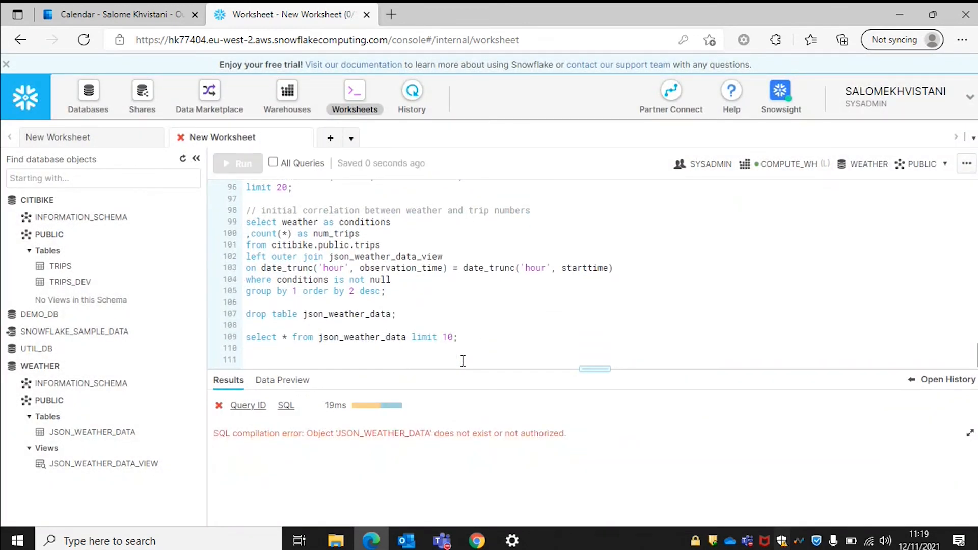
Run 'undrop table json_weather_data;' so JSON_WEATHER_DATA is successfully restored.
drag(246, 314, 399, 315)
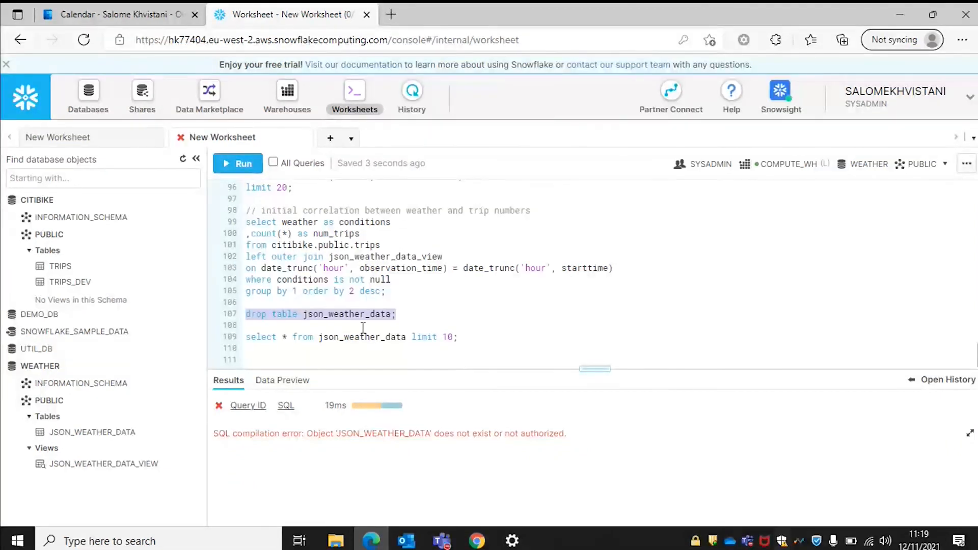
click(307, 356)
key(ctrl+v)
key(Home)
text(un)
drag(442, 354, 247, 359)
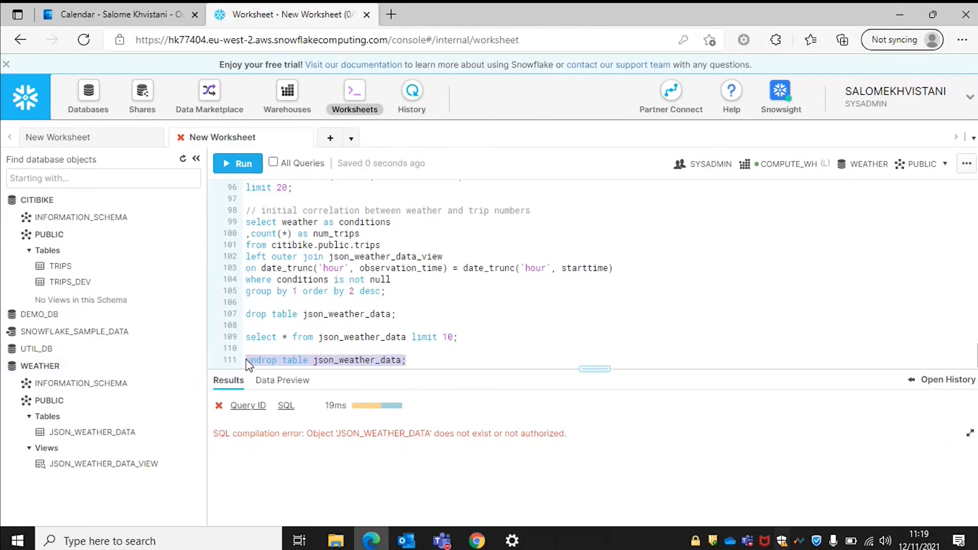
key(ctrl+Return)
key(Return)
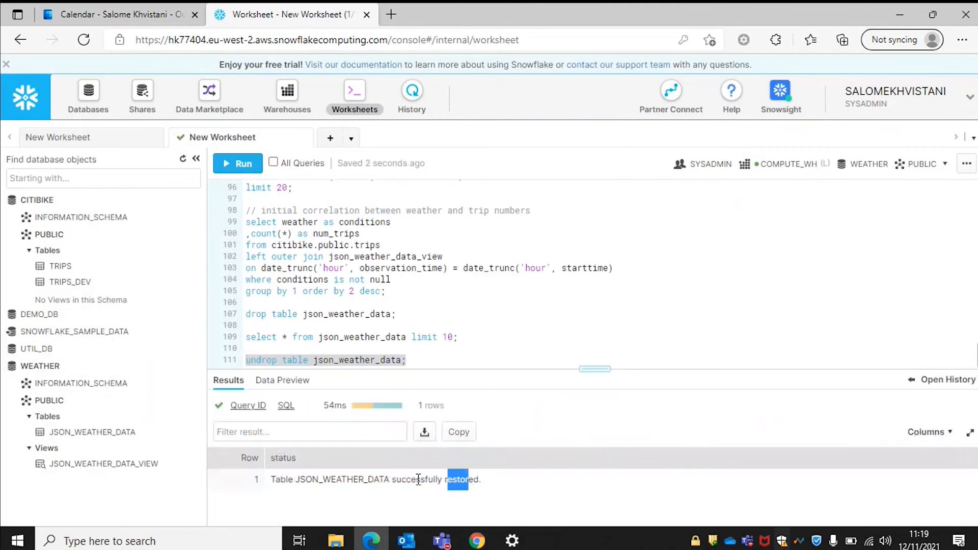
drag(470, 479, 406, 479)
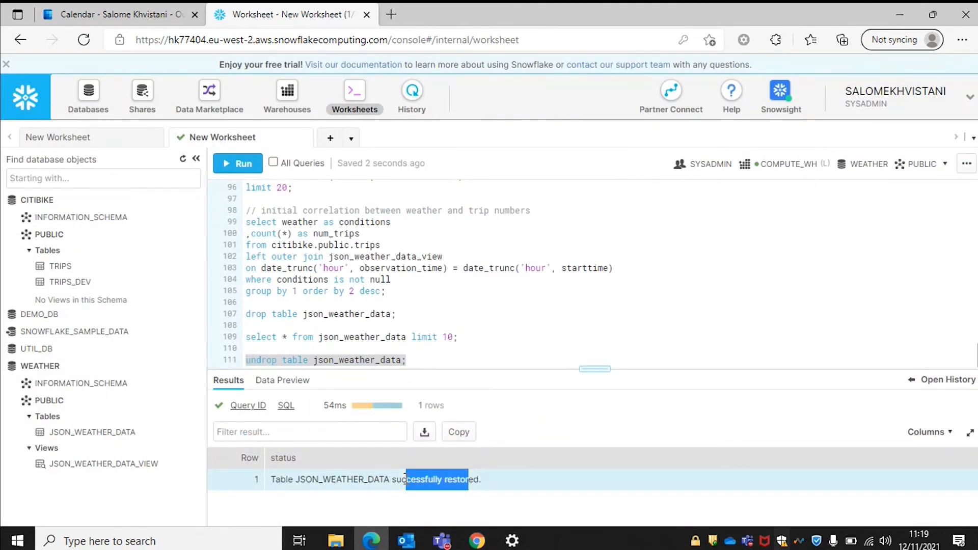
click(419, 361)
key(Return)
key(Return)
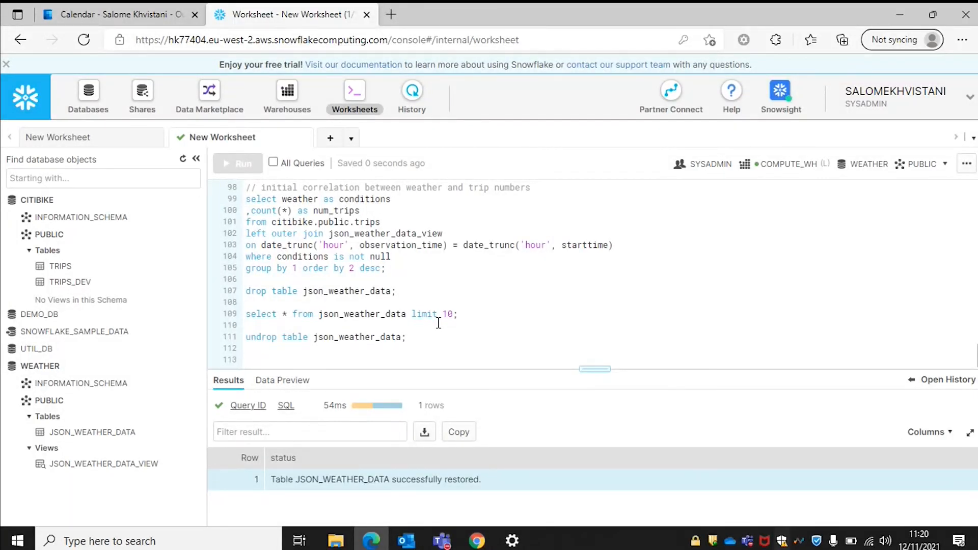
Run use statements for SYSADMIN, COMPUTE_WH, CITIBIKE and PUBLIC, then type the 'oops' update on trips.
text(use)
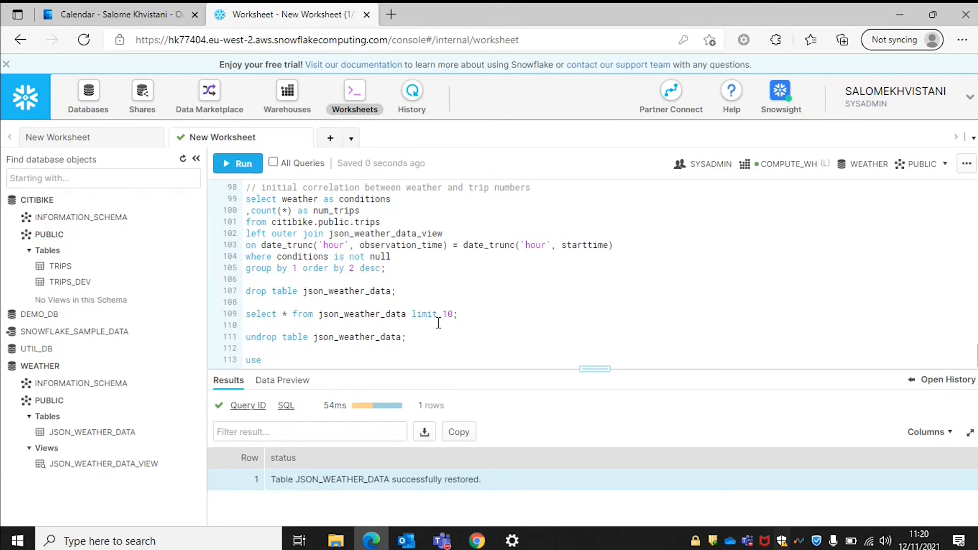
text( role sysadmin;)
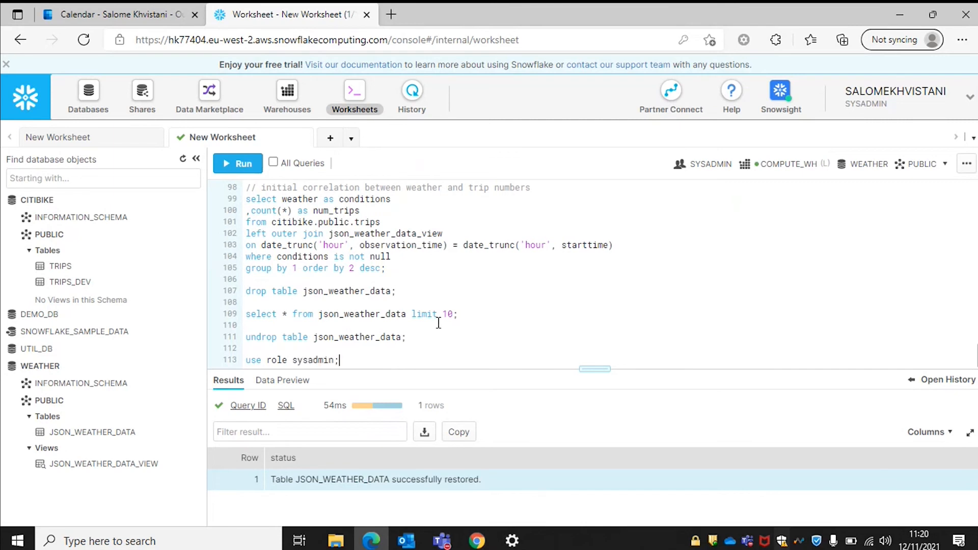
key(Return)
text(use warehouse compute_wh;)
key(Return)
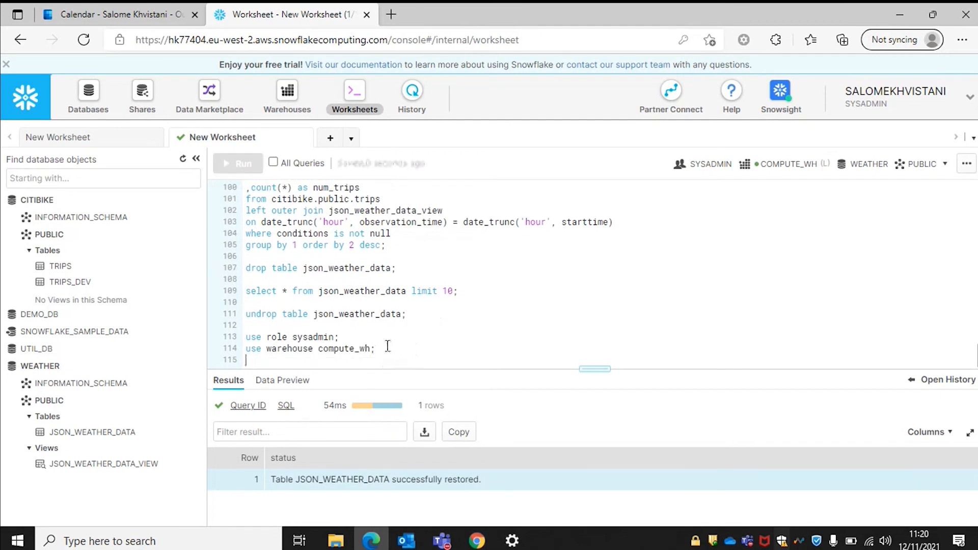
text(use )
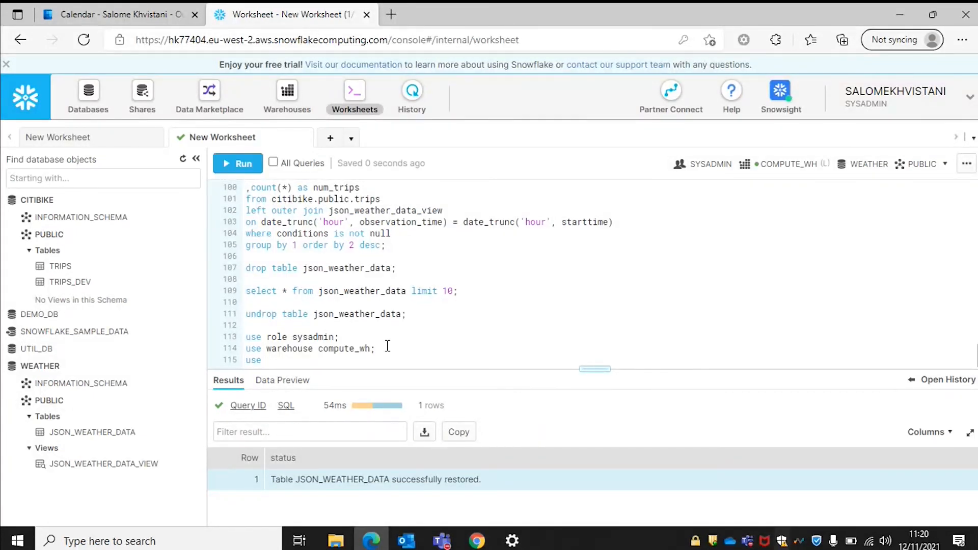
text(database)
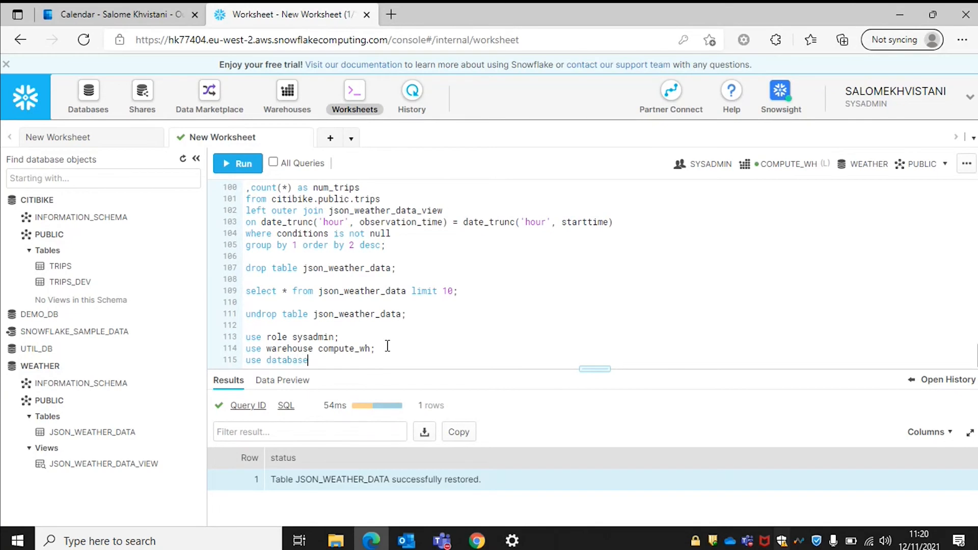
text( citibike;)
key(Return)
text(use sche)
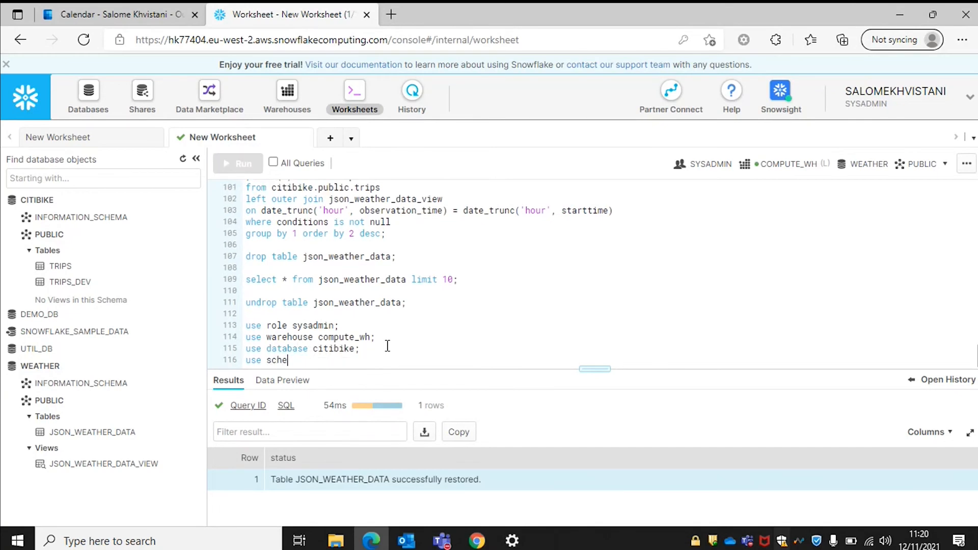
text(ma public;)
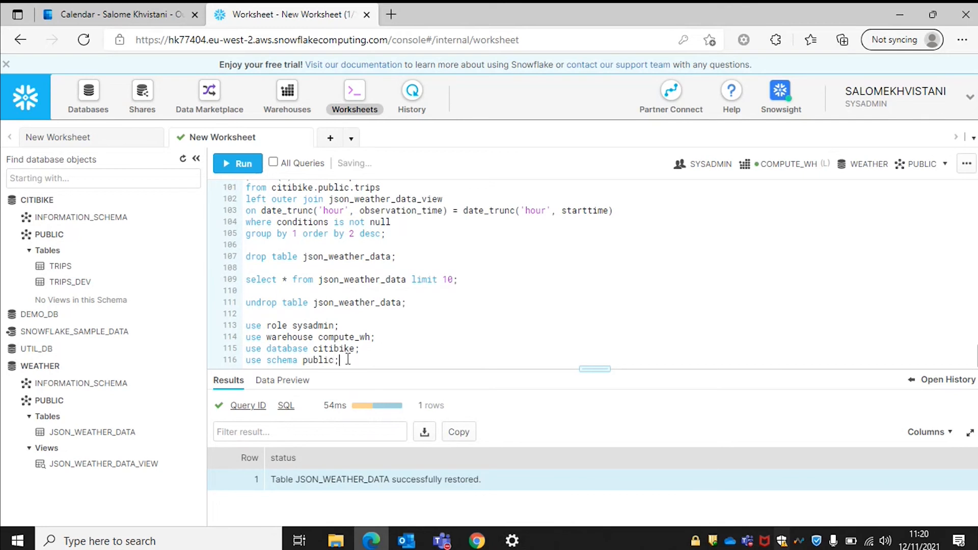
drag(348, 358, 241, 326)
key(ctrl+Return)
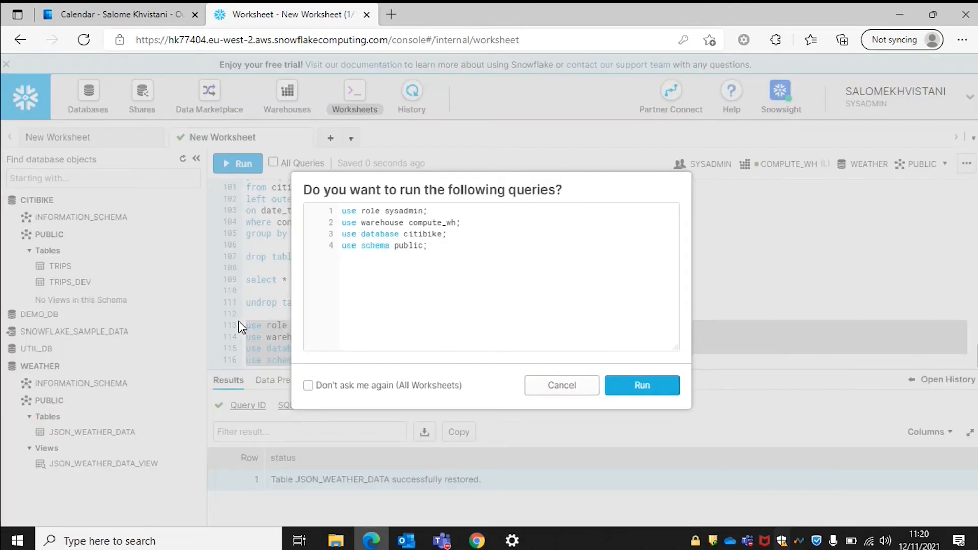
key(Return)
click(373, 358)
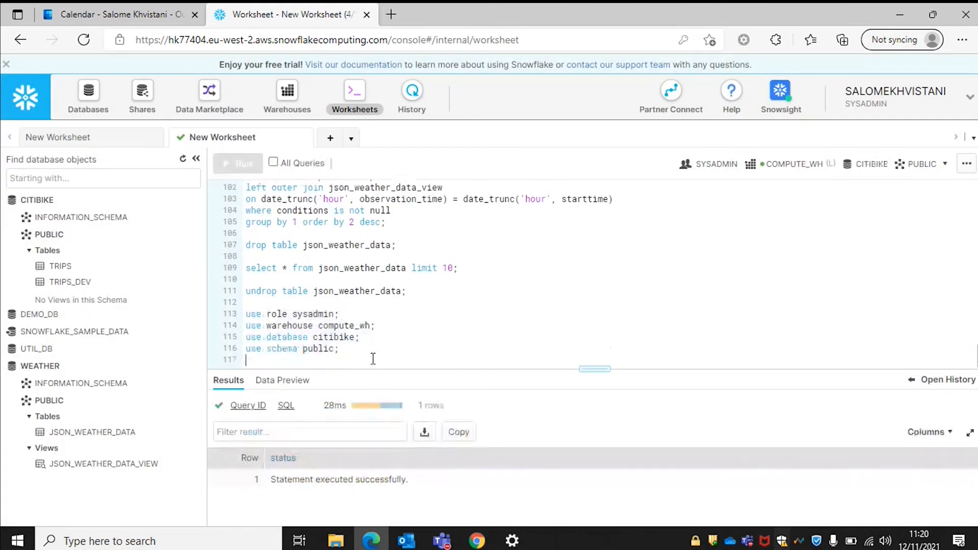
key(Return)
text(update trips set start_station_name = 'oops';)
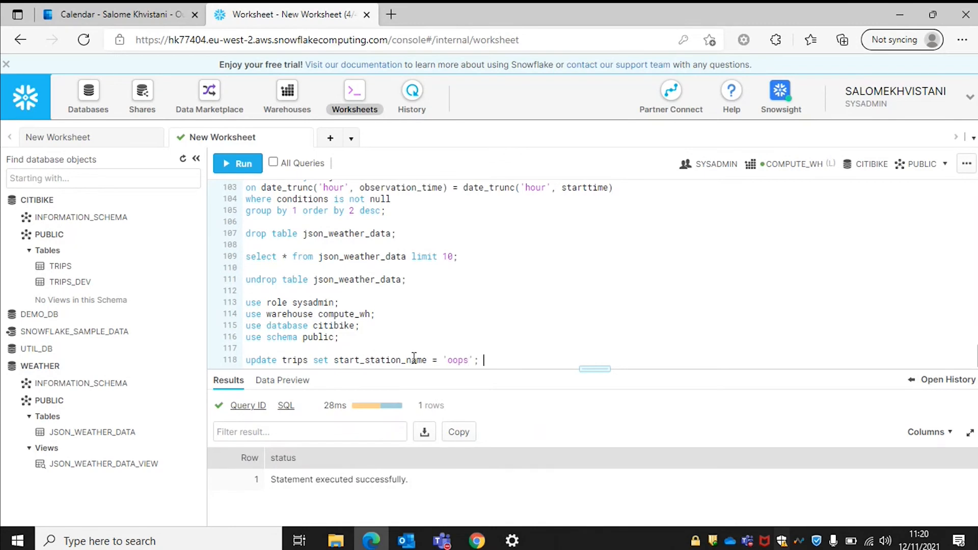
Run and confirm 'update trips set start_station_name = 'oops';' on line 118.
drag(485, 360, 244, 358)
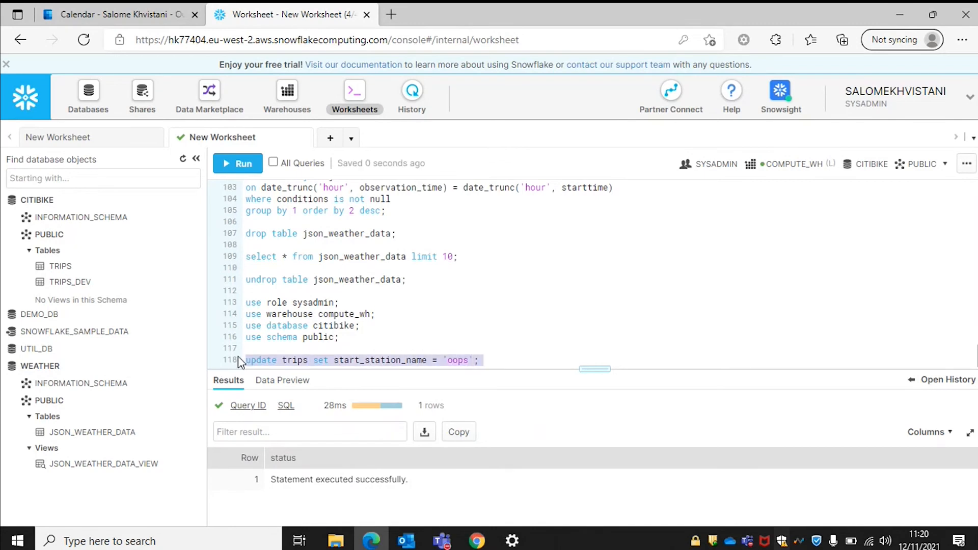
key(ctrl+Return)
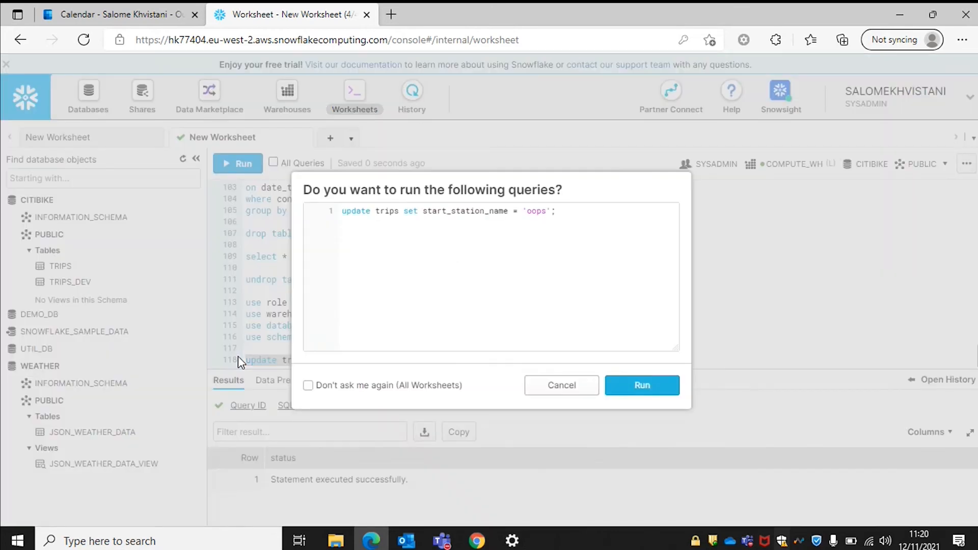
key(Return)
click(514, 360)
key(Return)
key(Return)
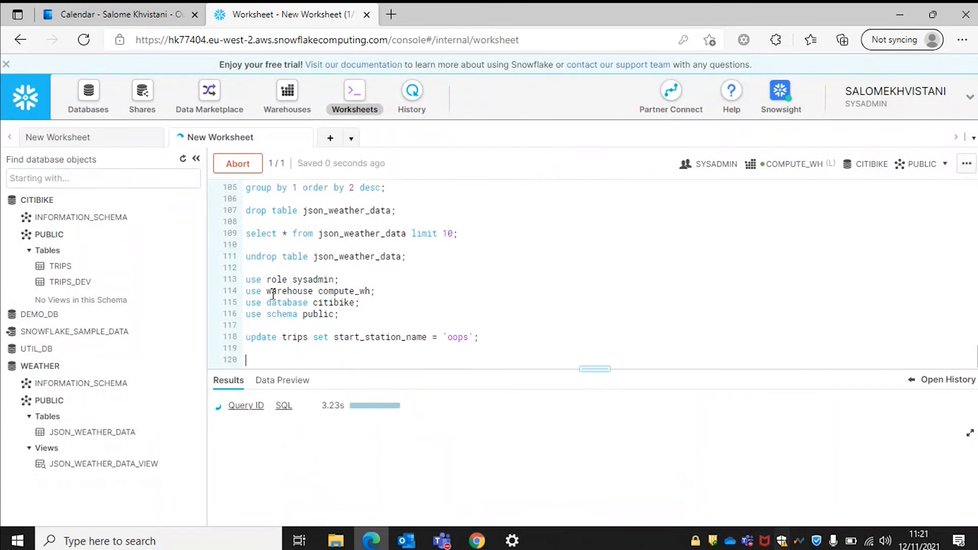
Write a query counting rides per start_station_name from trips, grouped by 1, ordered by 2 desc, limit 20.
text(select)
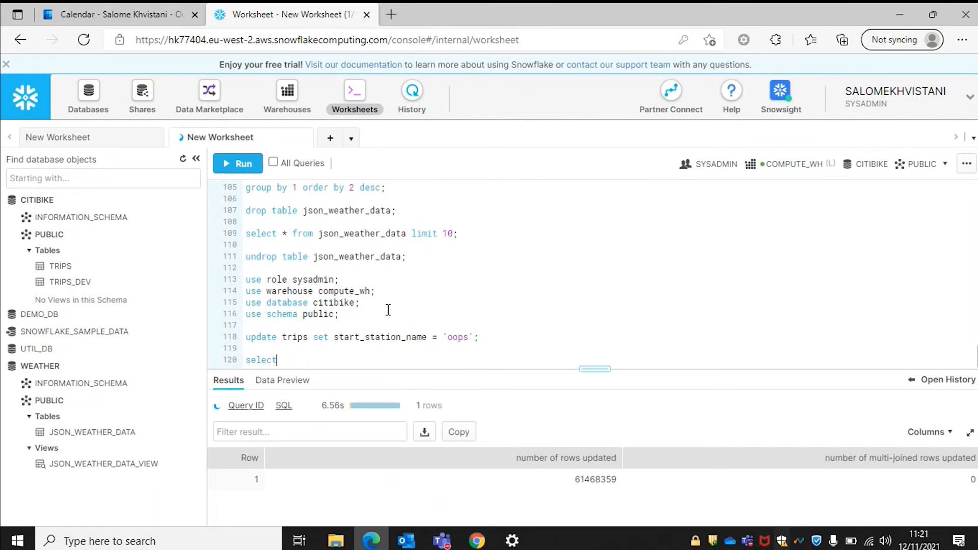
key(Return)
text(s)
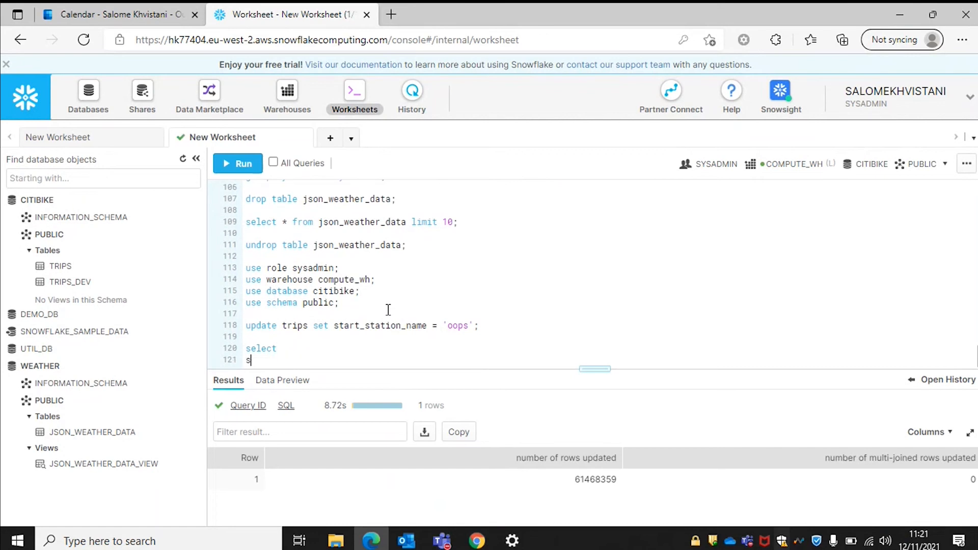
text(tart_station_name as "station")
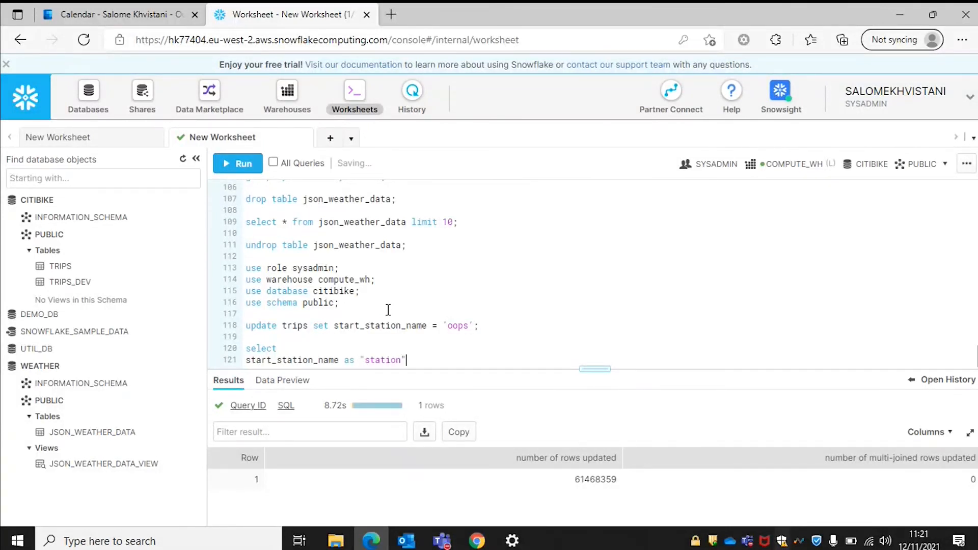
text(,)
key(Return)
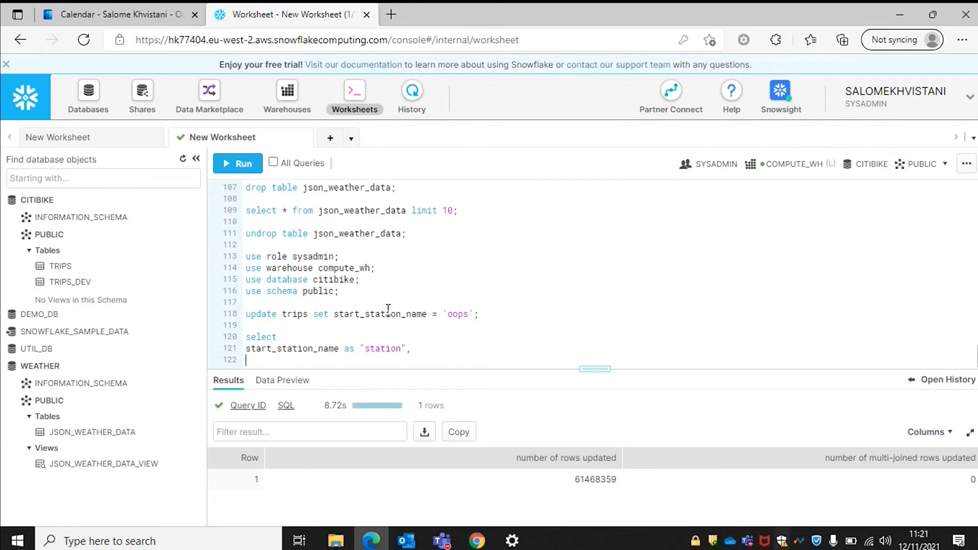
text(count(*) as "rides")
key(Return)
text(from t)
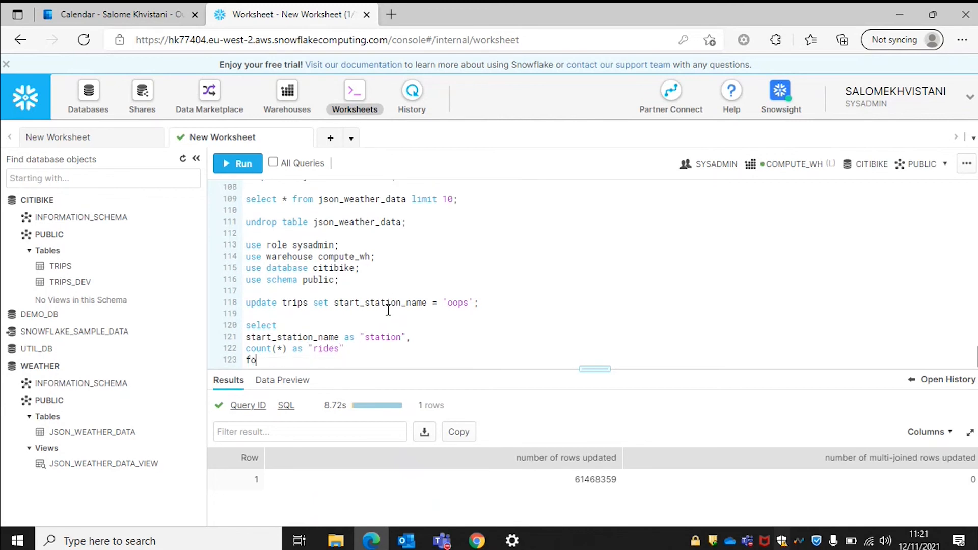
text(rips)
key(BackSpace)
text(s)
key(Return)
text(g)
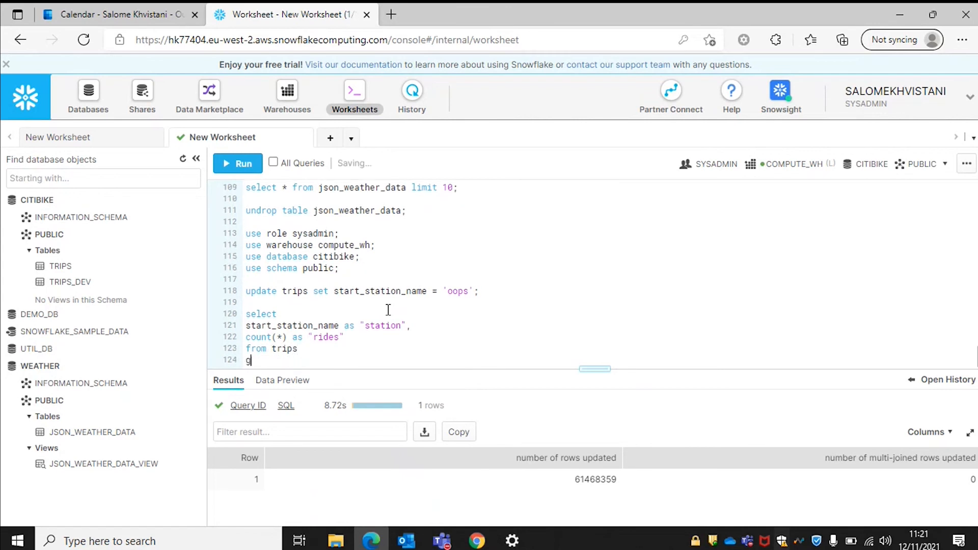
text(roup by 1)
key(Return)
text(ord)
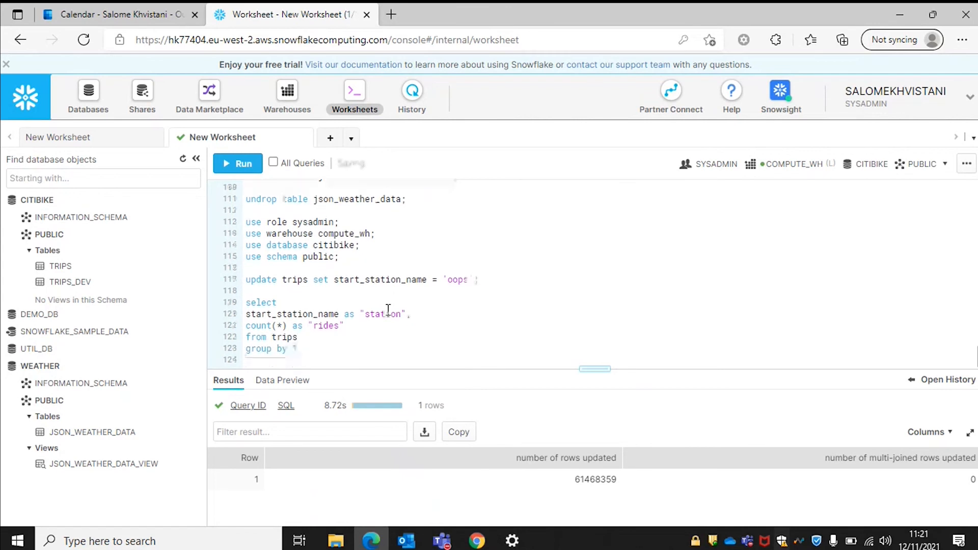
text(er by 2 desc)
key(Return)
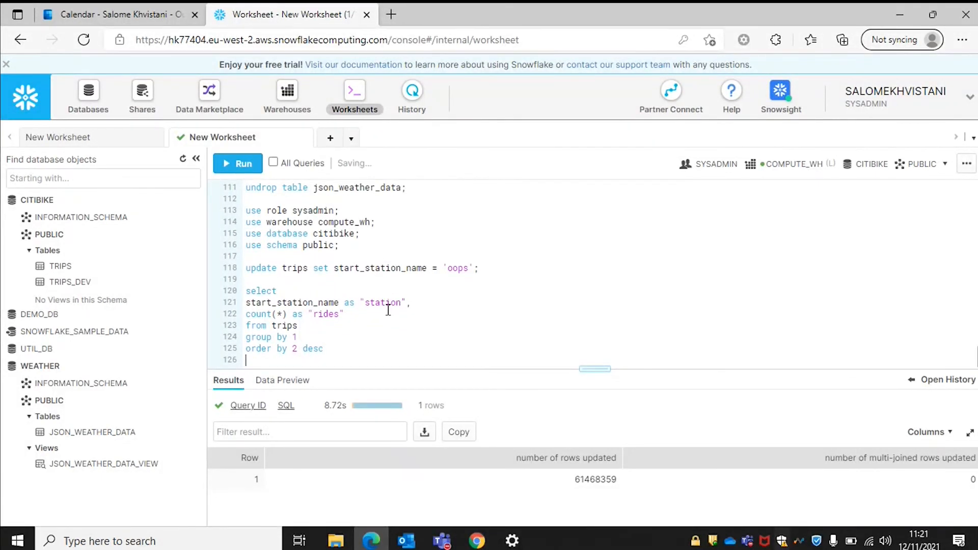
text(limit 20;)
Run the ride-count query, returning a single 'oops' station with 61,468,359 rides.
drag(321, 358, 220, 296)
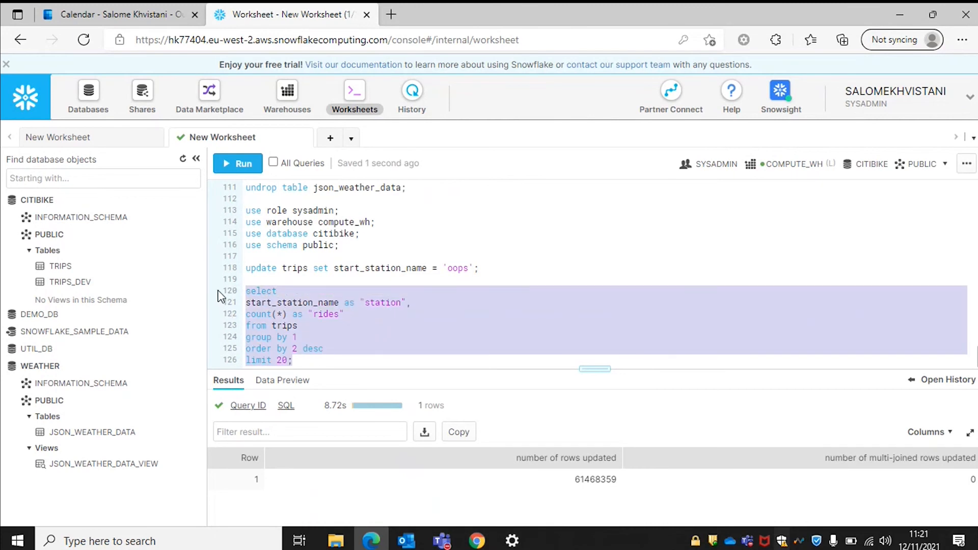
key(ctrl+Return)
key(Return)
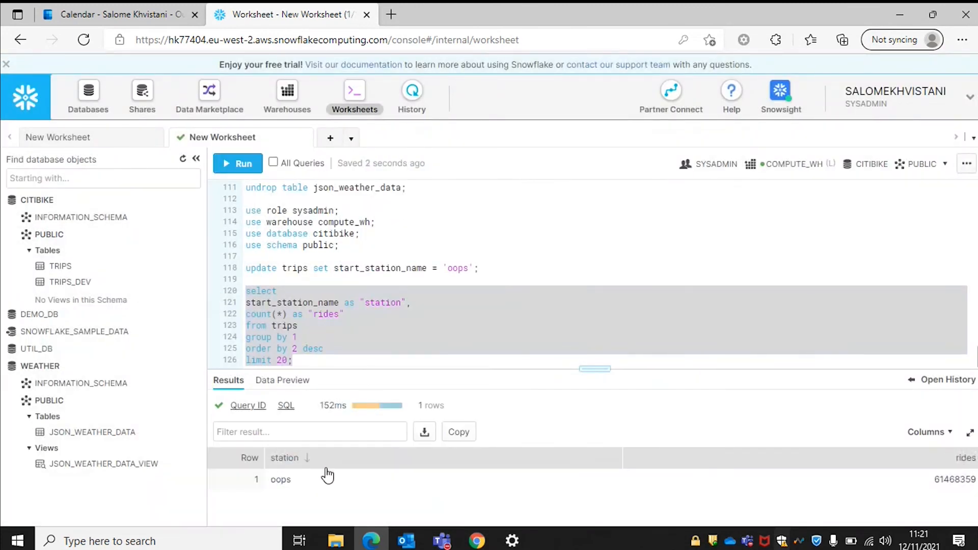
click(324, 358)
Copy the set query_id statement from the prepared-script worksheet.
key(Return)
key(Return)
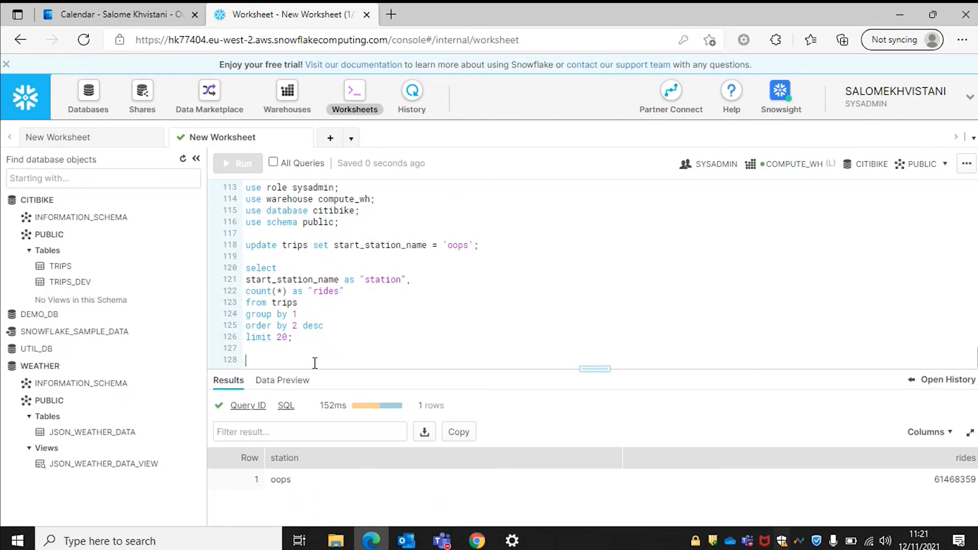
click(314, 363)
click(113, 145)
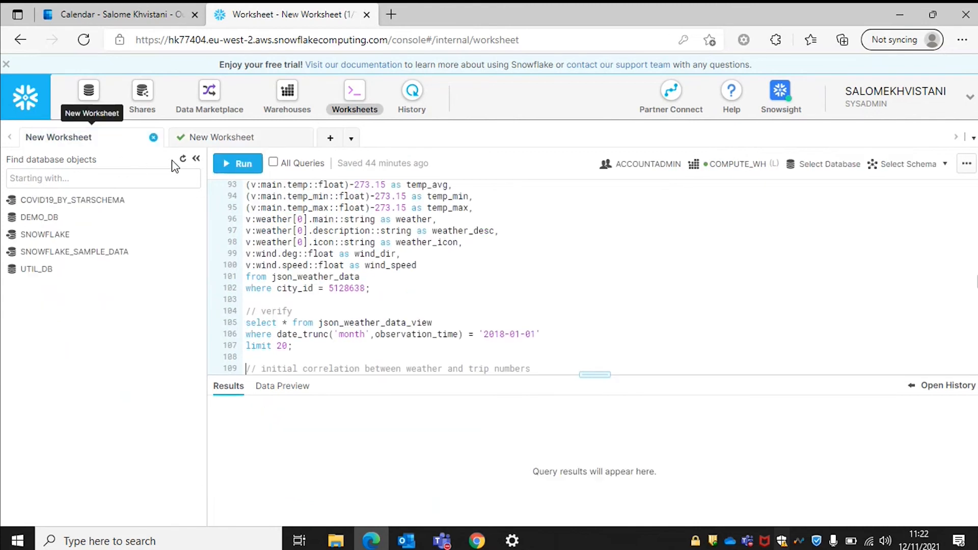
scroll(403, 306, down, 10)
scroll(404, 343, down, 3)
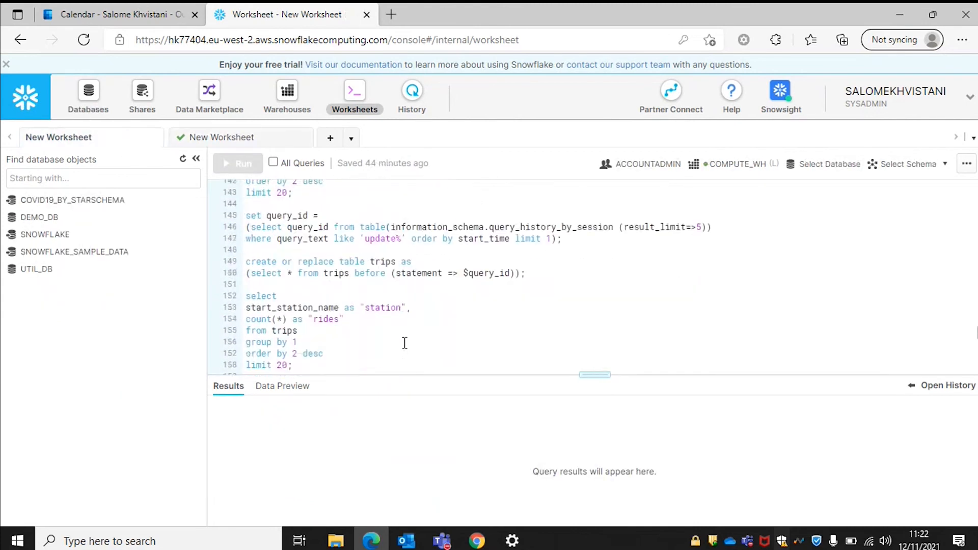
drag(561, 268, 233, 245)
key(ctrl+c)
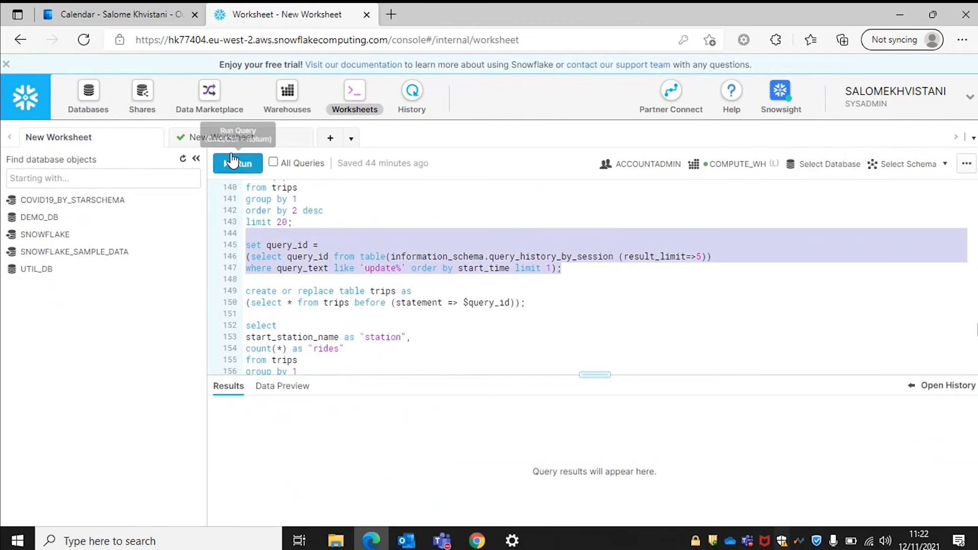
Paste and run the set query_id statement in the CITIBIKE worksheet.
click(221, 137)
key(ctrl+v)
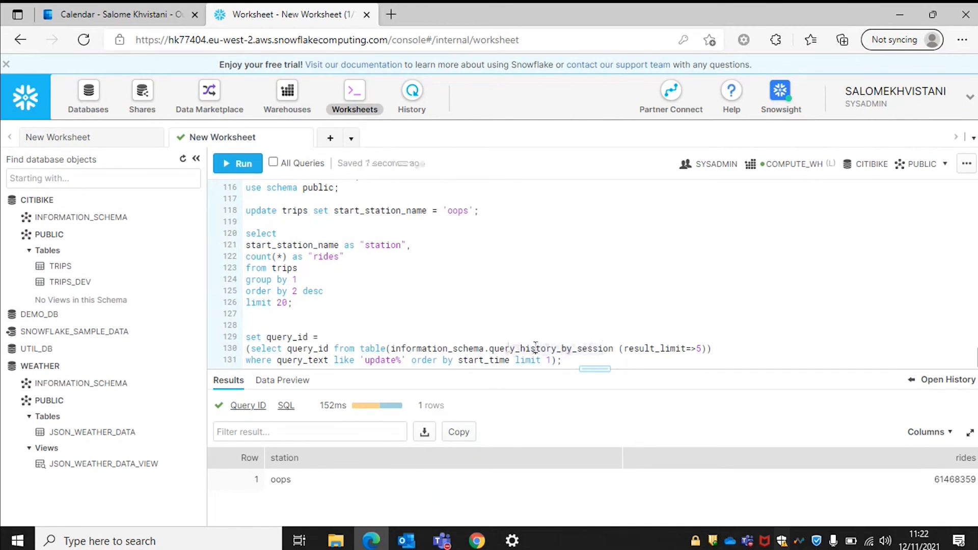
drag(563, 360, 214, 337)
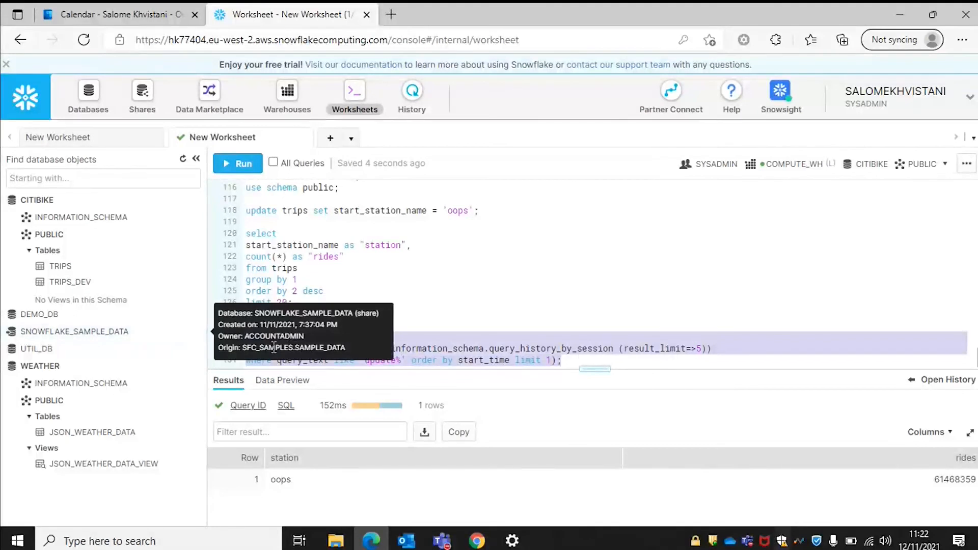
key(ctrl+Return)
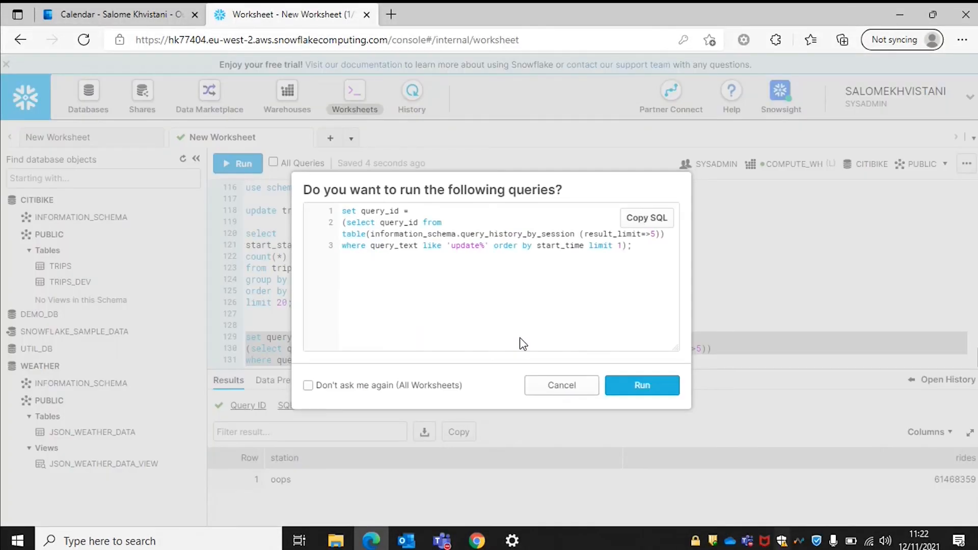
key(Return)
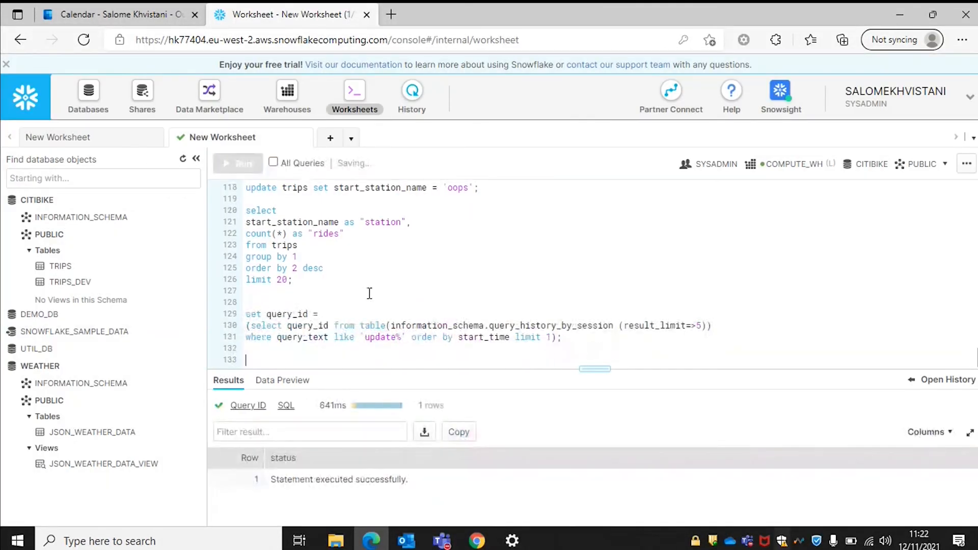
Copy the 'create or replace table trips ... before (statement => $query_id)' statement from the prepared script.
click(101, 145)
key(ctrl+v)
scroll(328, 286, down, 3)
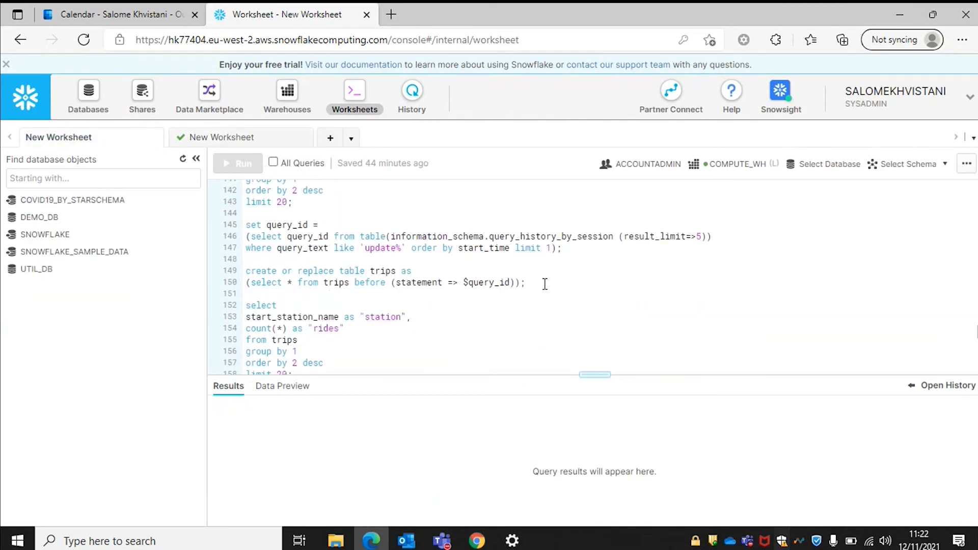
drag(543, 281, 258, 268)
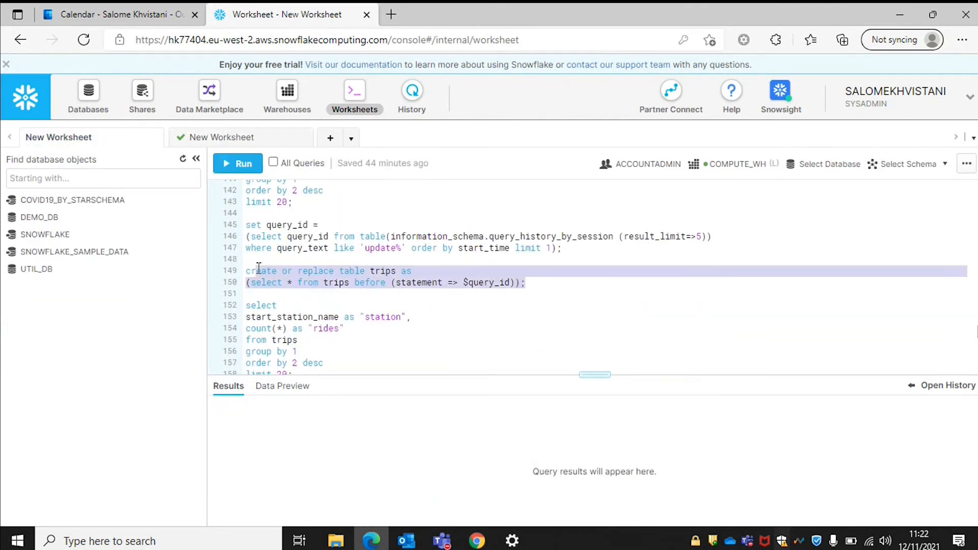
Run the statement in the CITIBIKE worksheet, recreating TRIPS from before the 'oops' update.
click(202, 133)
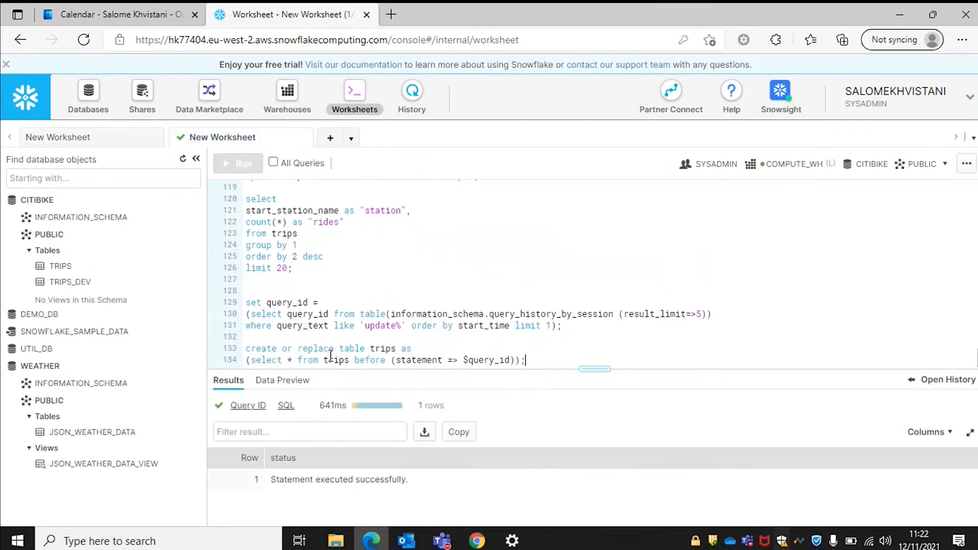
drag(214, 365, 219, 350)
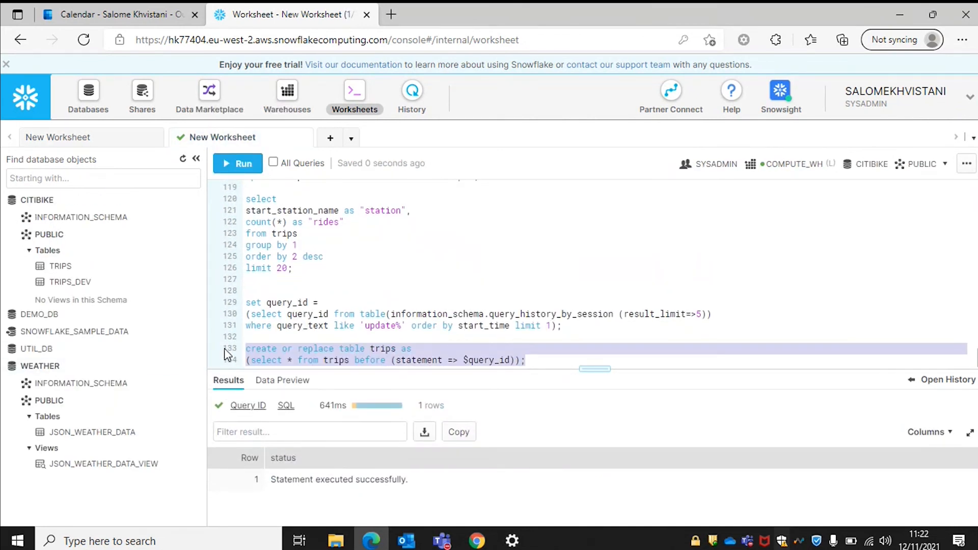
key(ctrl+Return)
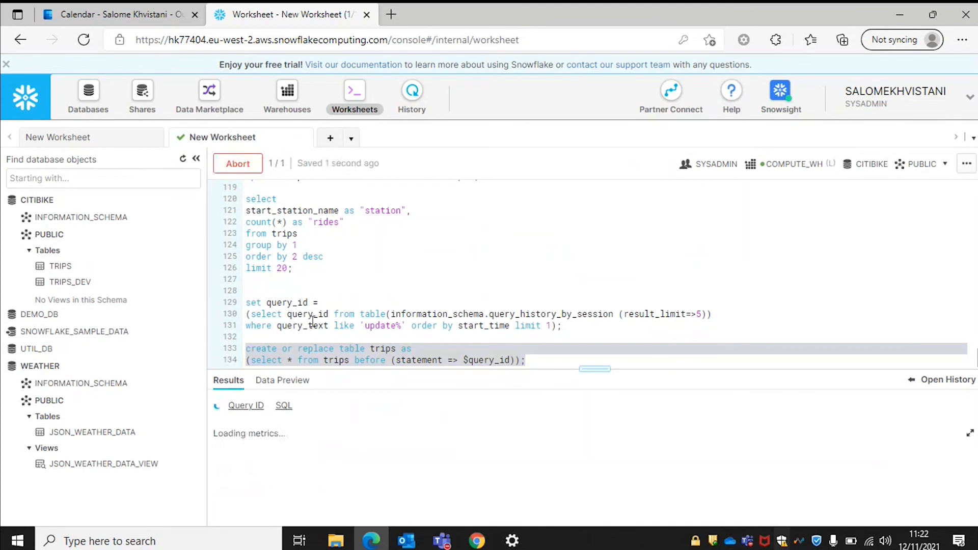
click(537, 359)
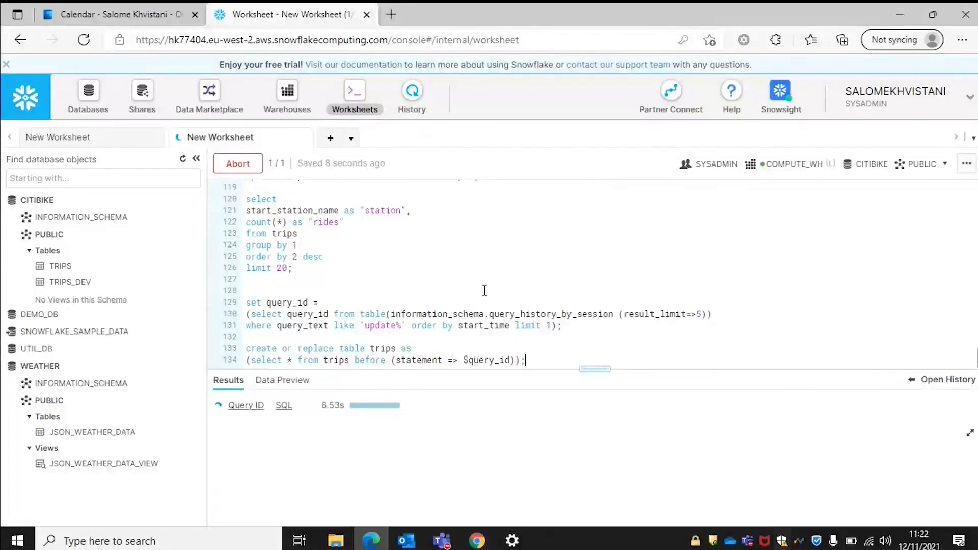
drag(558, 313, 484, 310)
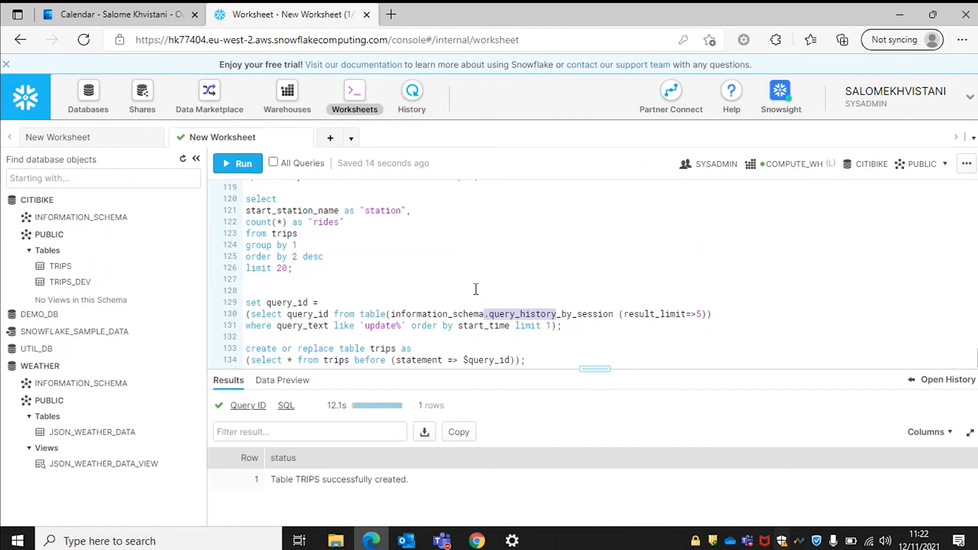
scroll(476, 289, up, 2)
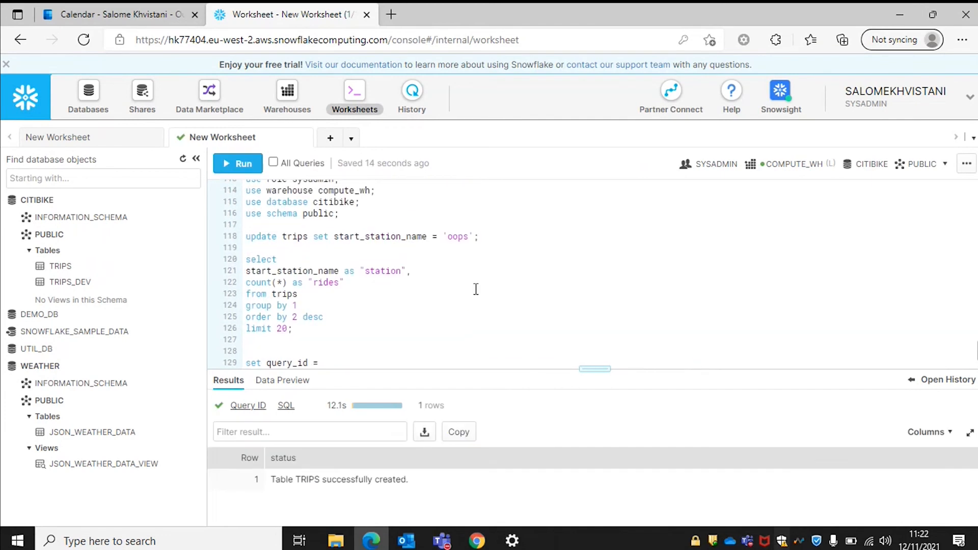
click(303, 328)
drag(303, 328, 214, 264)
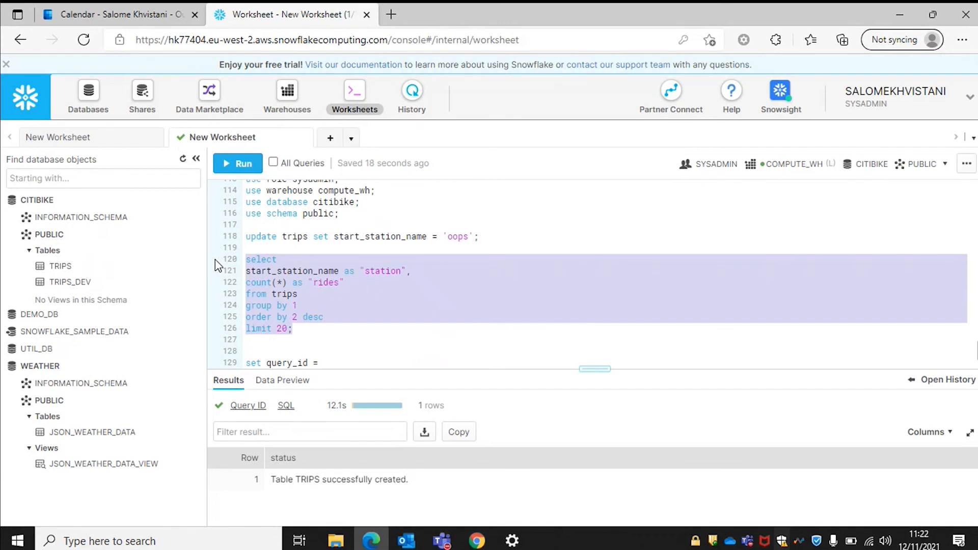
key(ctrl+Return)
key(Return)
drag(595, 367, 594, 226)
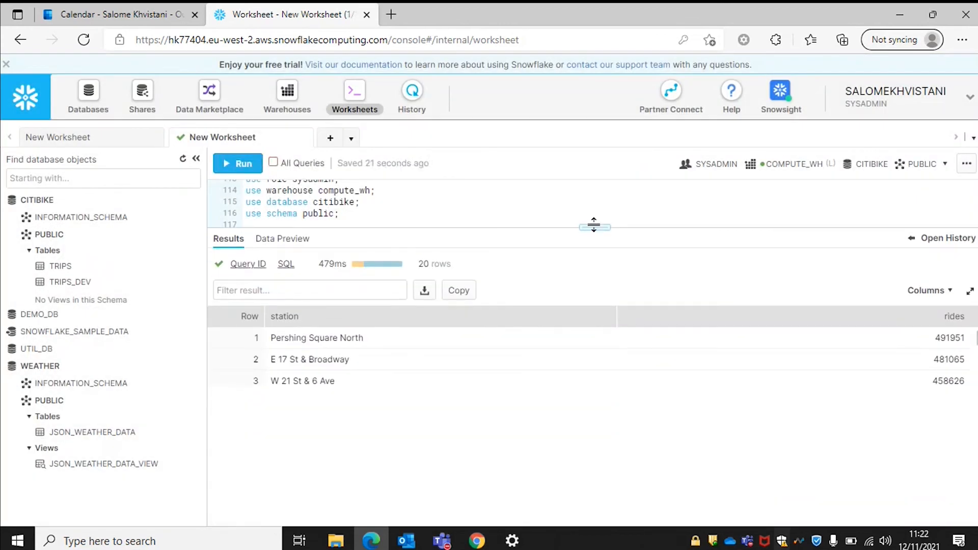
scroll(330, 474, down, 3)
scroll(329, 473, up, 3)
drag(598, 224, 610, 405)
scroll(552, 395, down, 1)
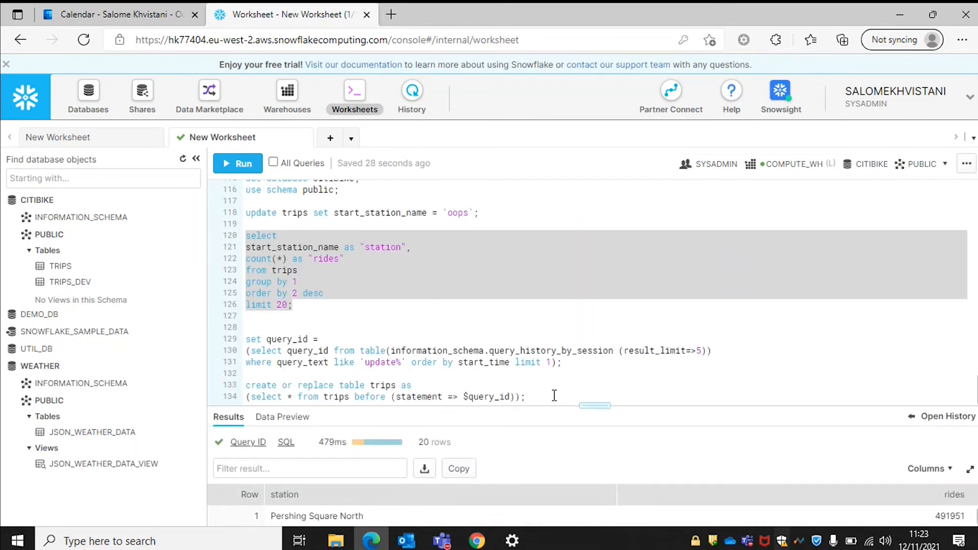
click(554, 396)
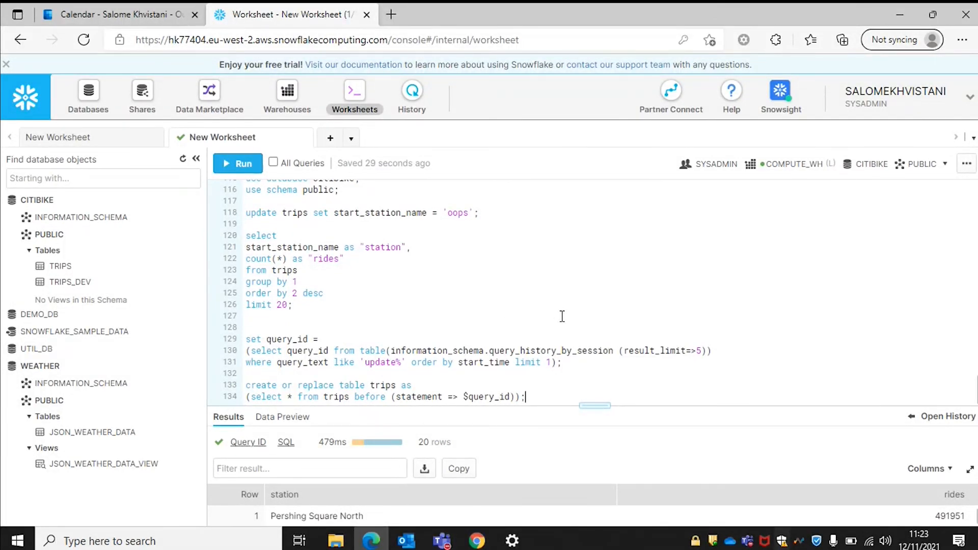
Add blank lines below the table-restore statement at line 134.
key(Return)
key(Return)
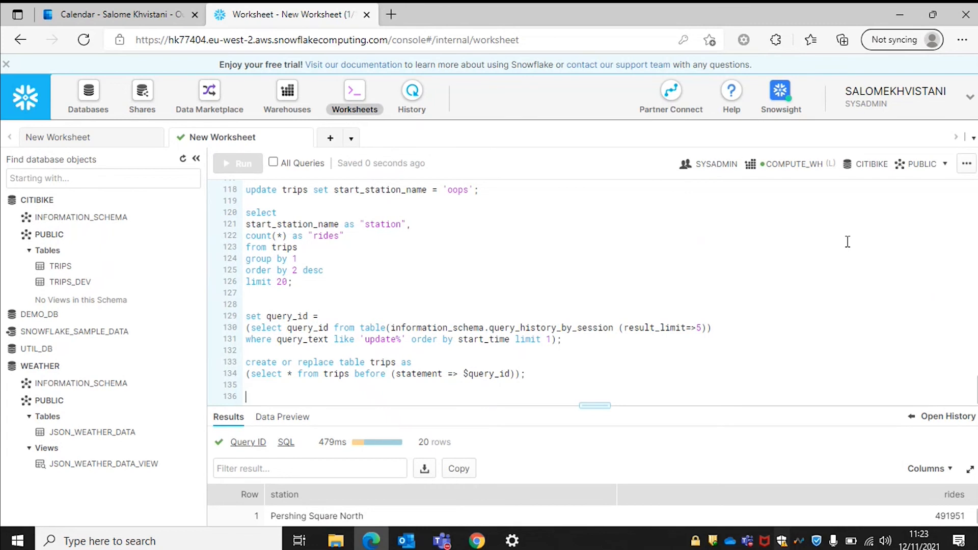
Change the account's active role to ACCOUNTADMIN from the user-name menu's Switch Role list.
click(953, 92)
mouse_move(826, 145)
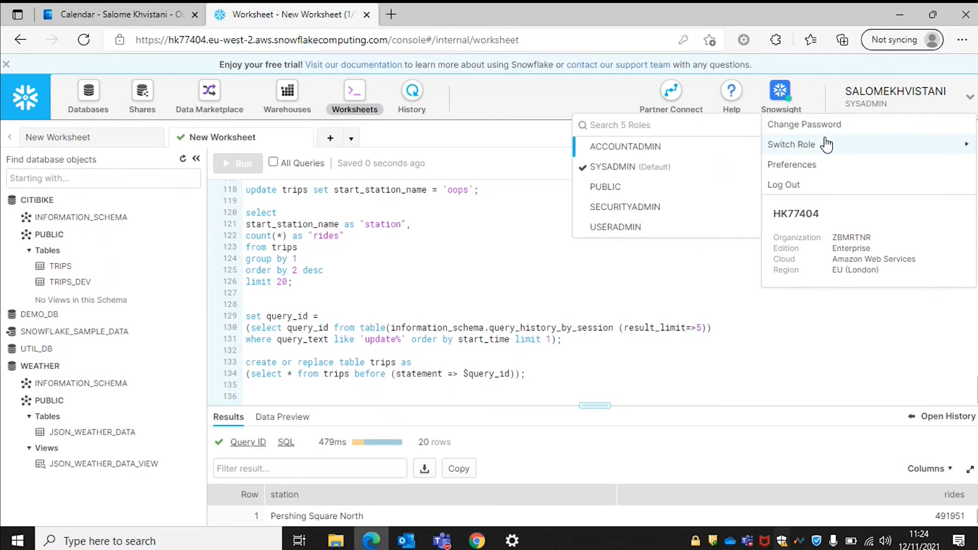
click(622, 147)
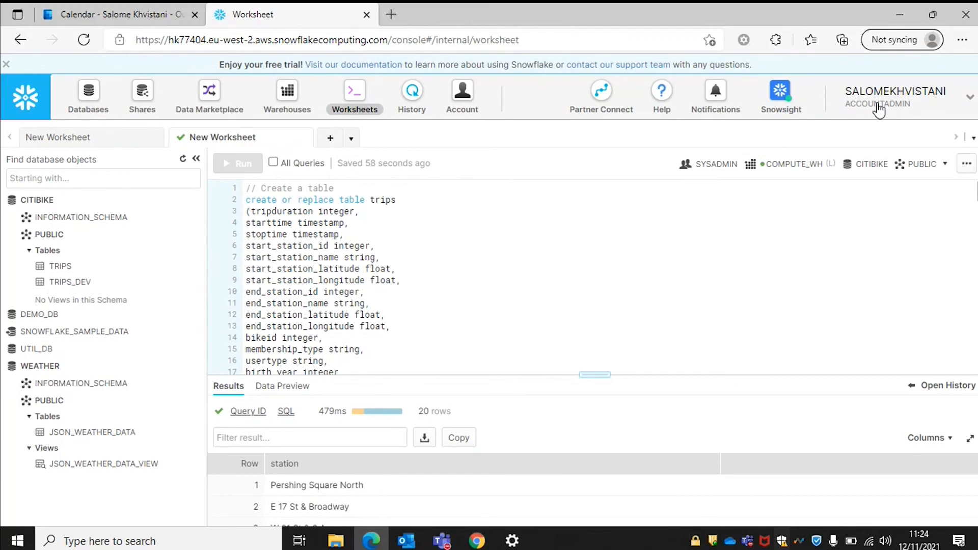
click(878, 108)
click(766, 292)
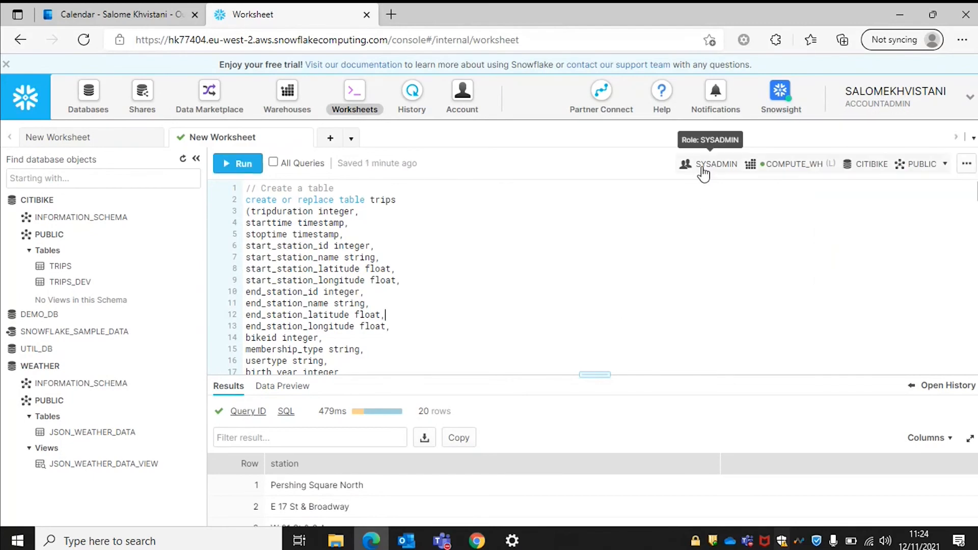
scroll(521, 290, down, 10)
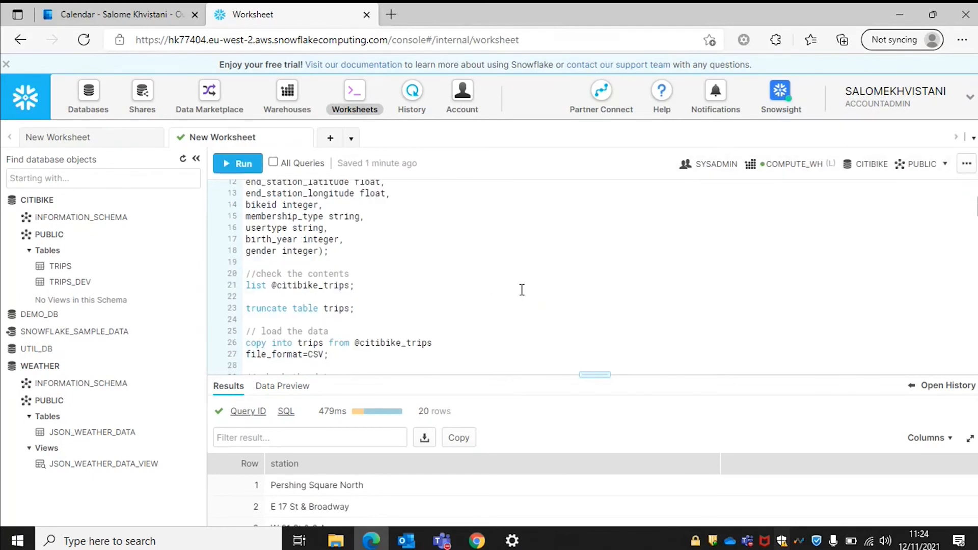
scroll(521, 289, down, 18)
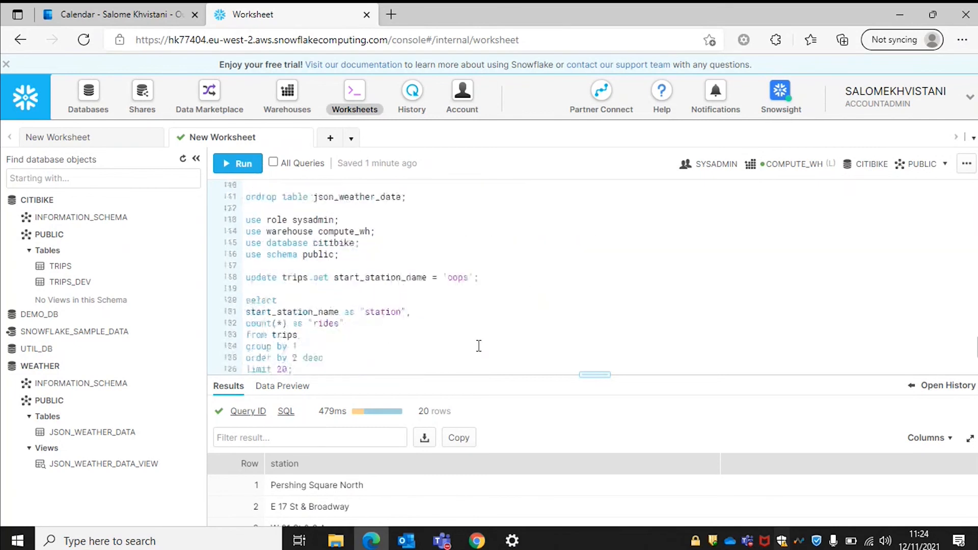
Enter 'use role accountadmin;' on line 136, then run it and confirm.
click(517, 358)
text(use role a)
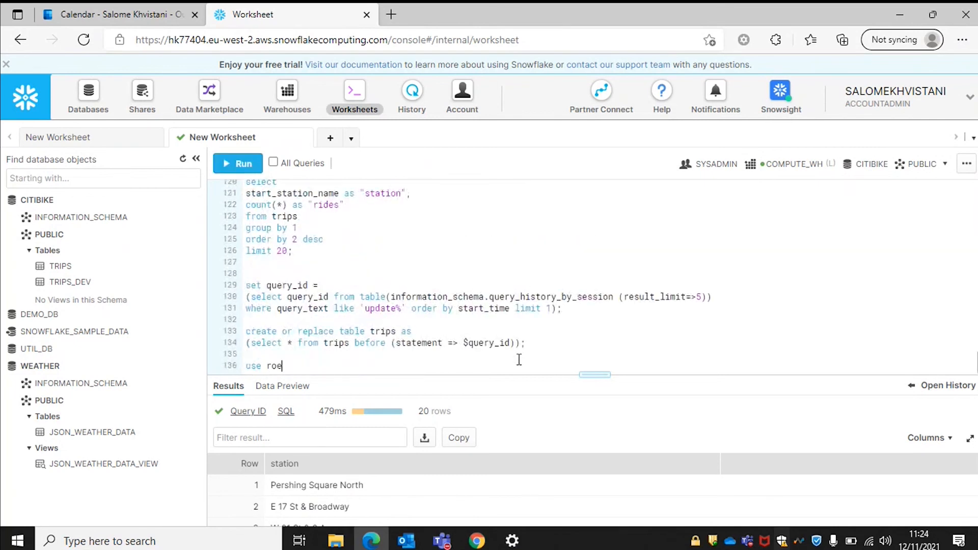
text(ccountadmin;)
drag(376, 367, 235, 366)
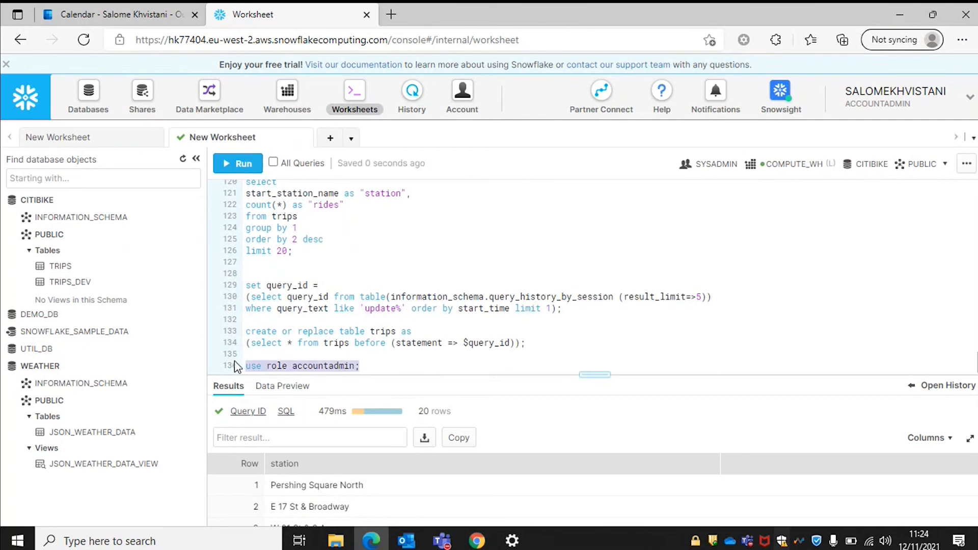
key(ctrl+Return)
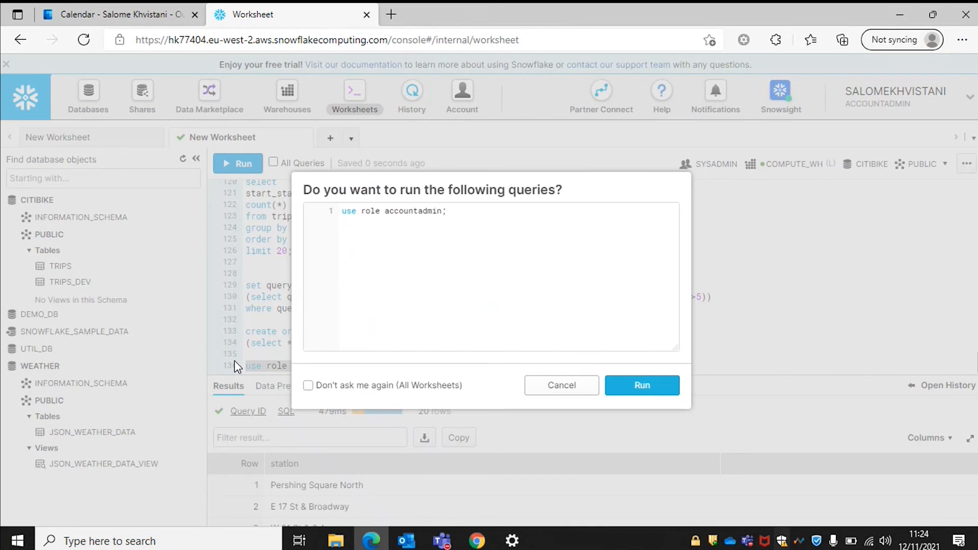
key(Return)
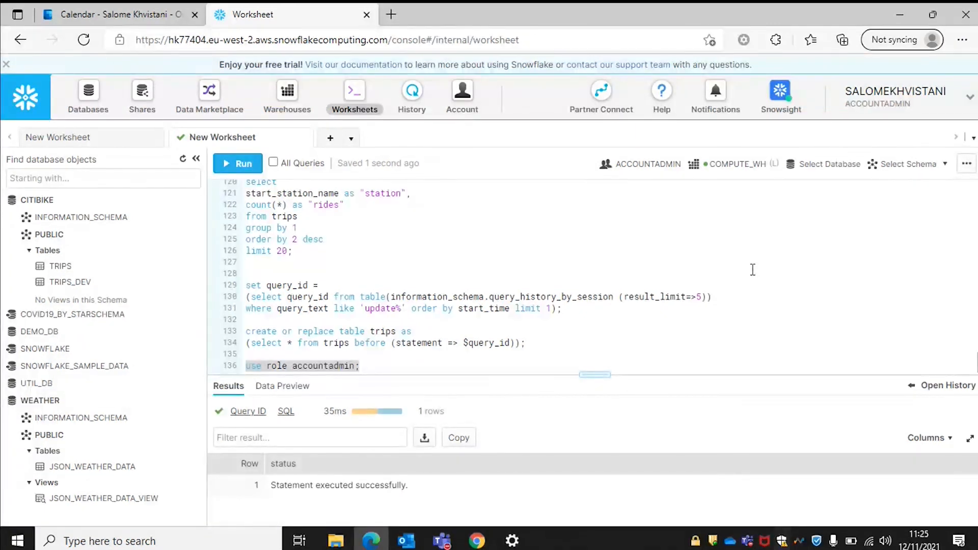
Write 'create role junior_dba;' and a grant of junior_dba to the current user, then run both.
click(381, 361)
key(Return)
key(Return)
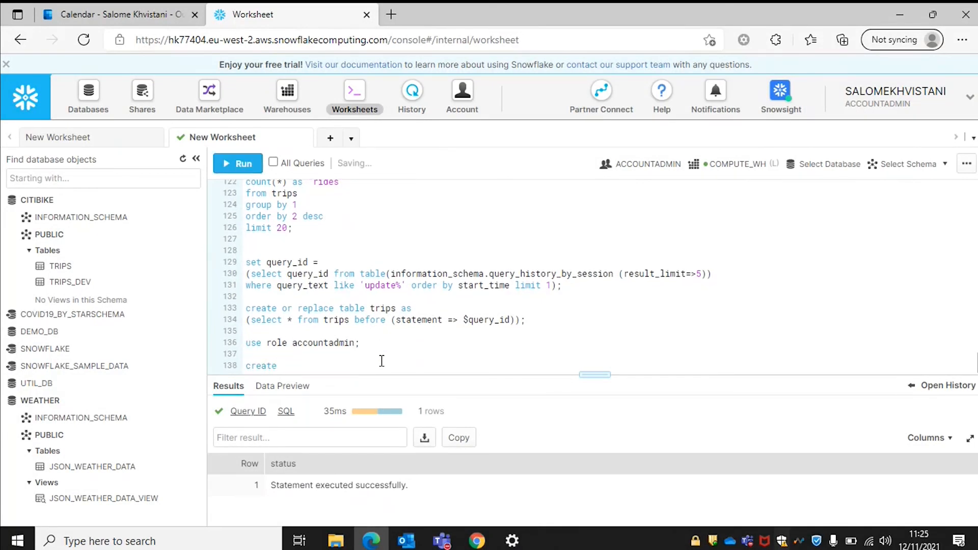
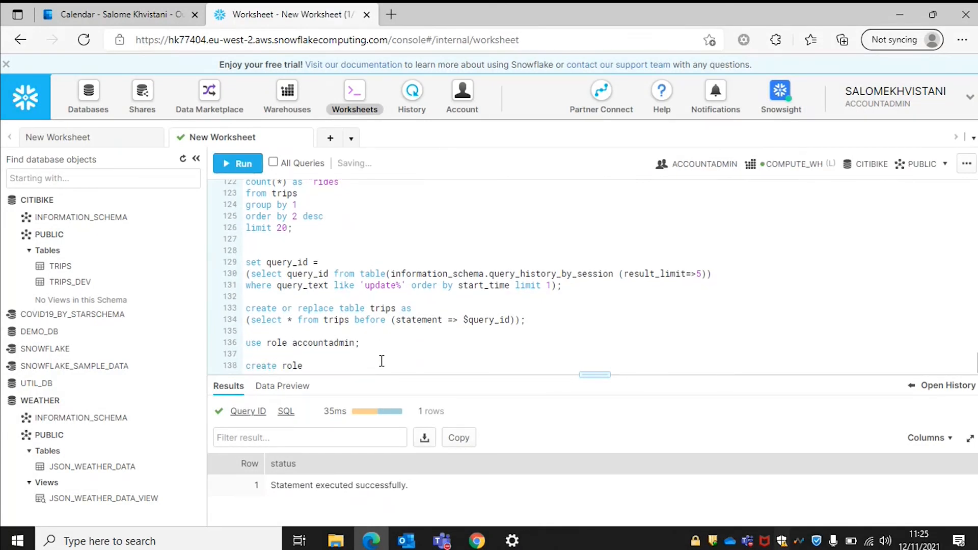
key(Return)
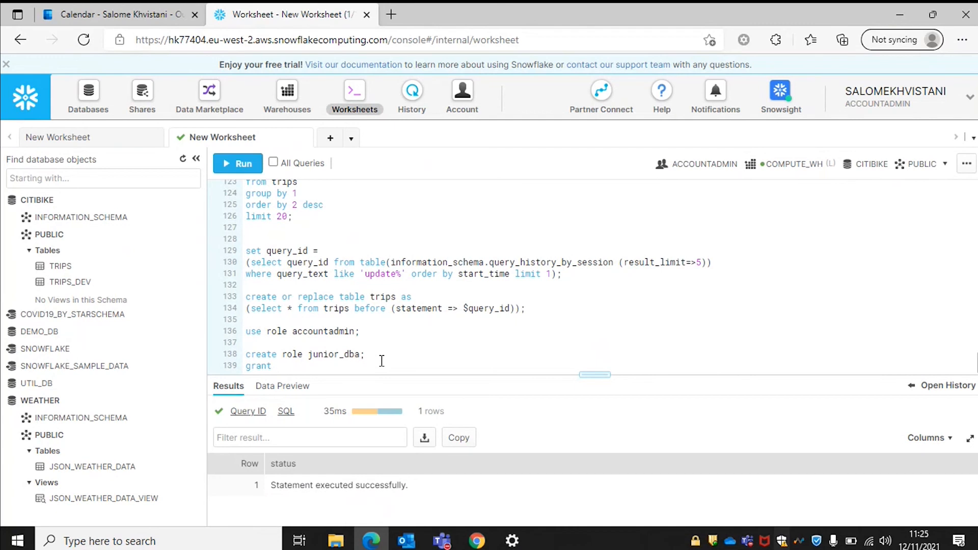
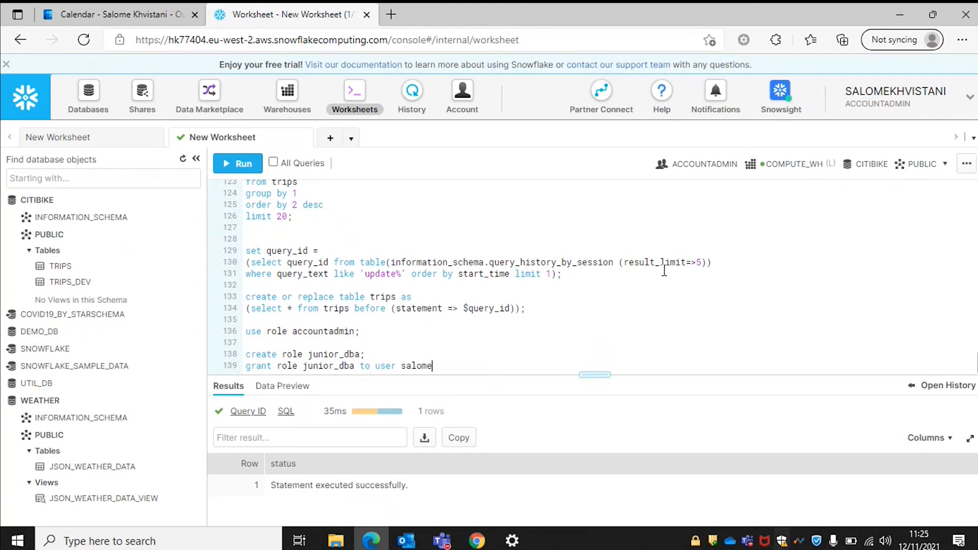
drag(494, 365, 235, 357)
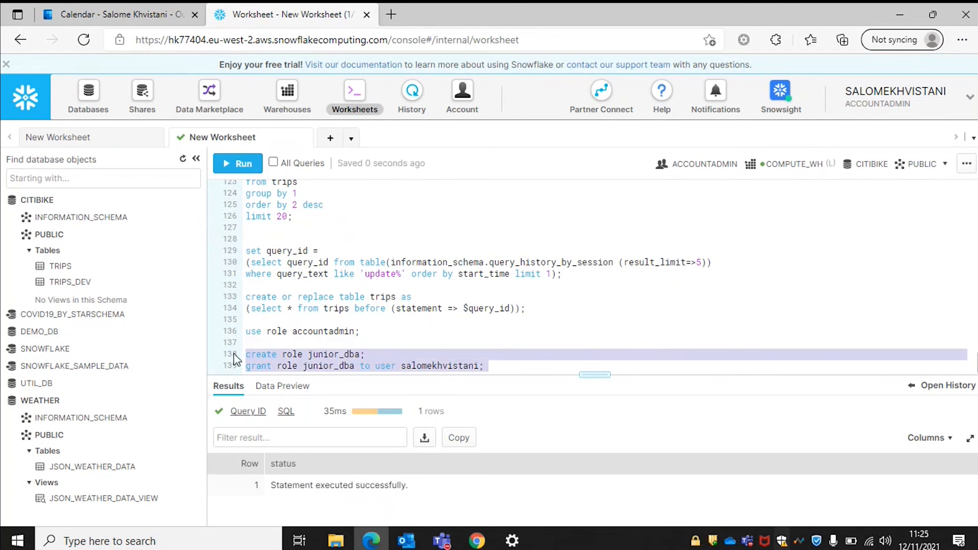
key(ctrl+Return)
key(Return)
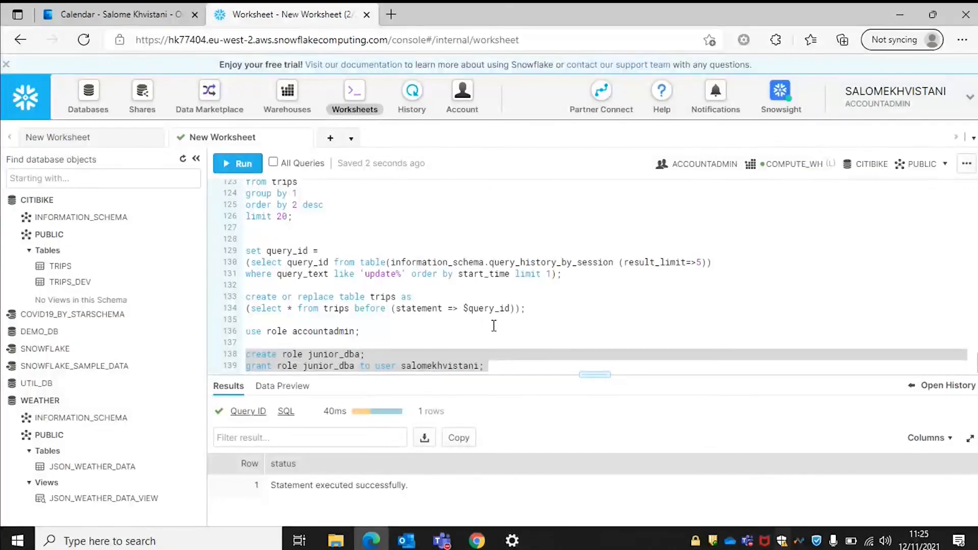
click(516, 358)
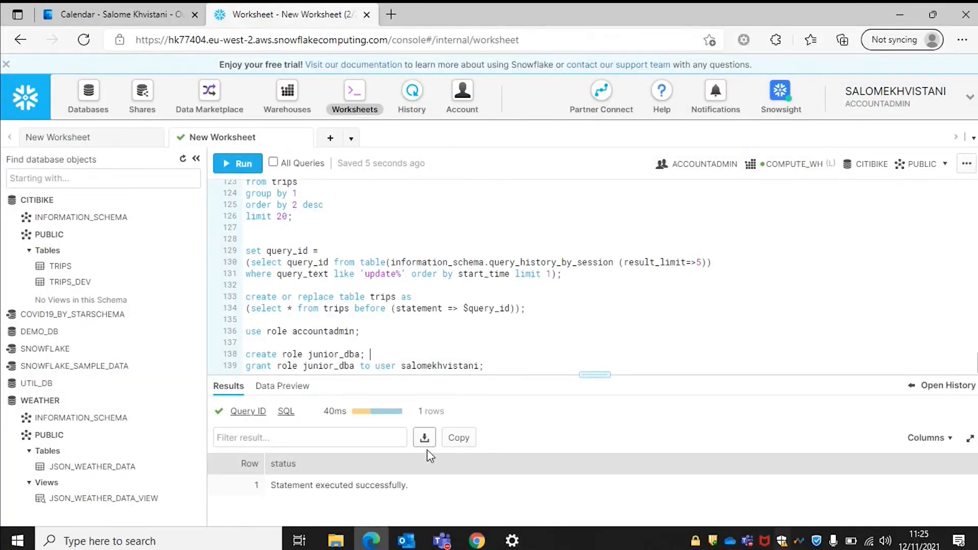
click(496, 365)
Enter 'use role junior_dba;' on line 141, then run it and confirm.
key(Return)
key(Return)
text(use role )
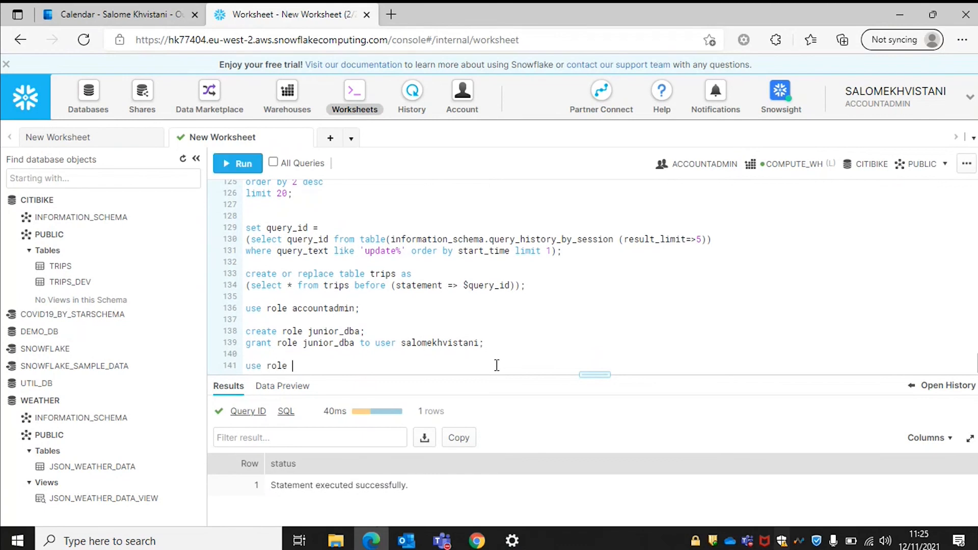
text(junior_dba;)
drag(356, 366, 246, 368)
key(ctrl+Return)
key(Return)
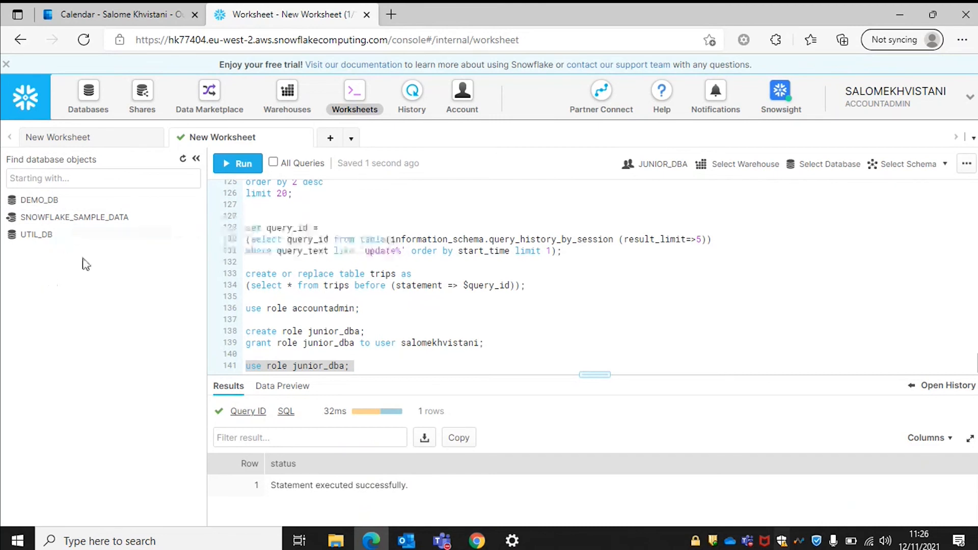
click(378, 369)
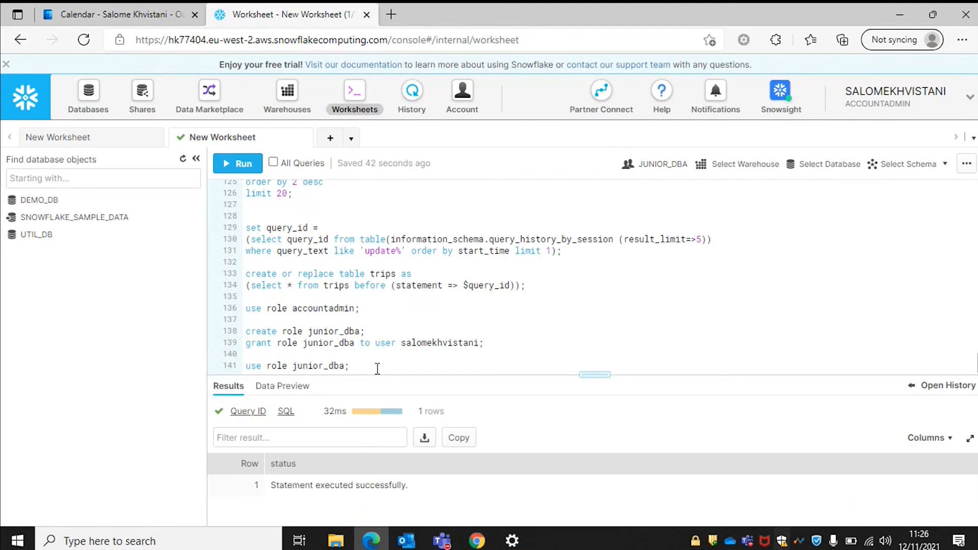
key(Return)
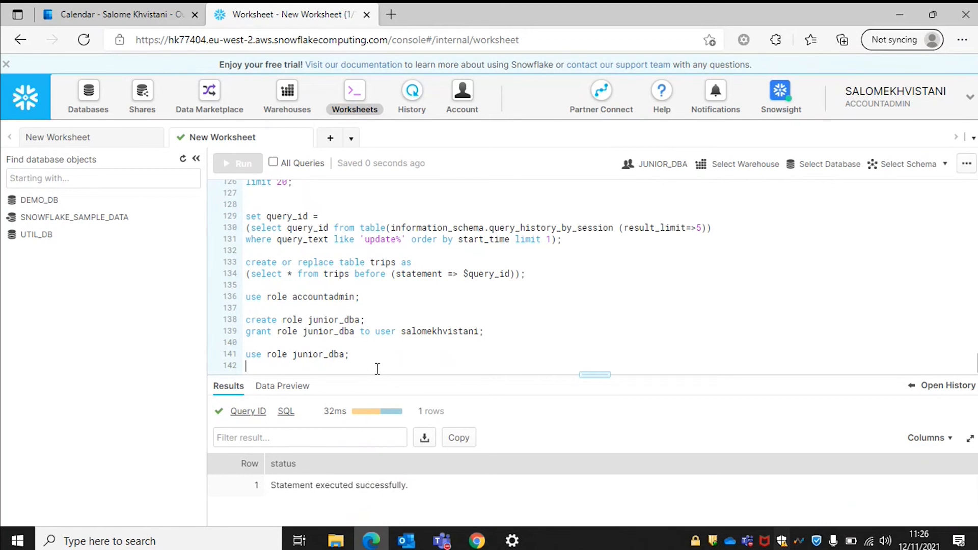
Write 'use role accountadmin;' and 'grant usage on database citibike to role junior_dba;'.
key(Return)
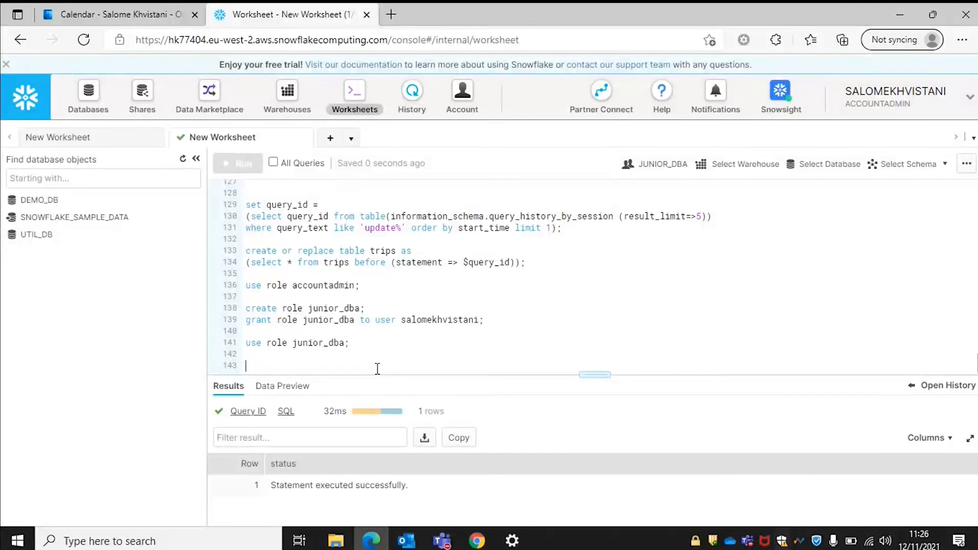
text(use )
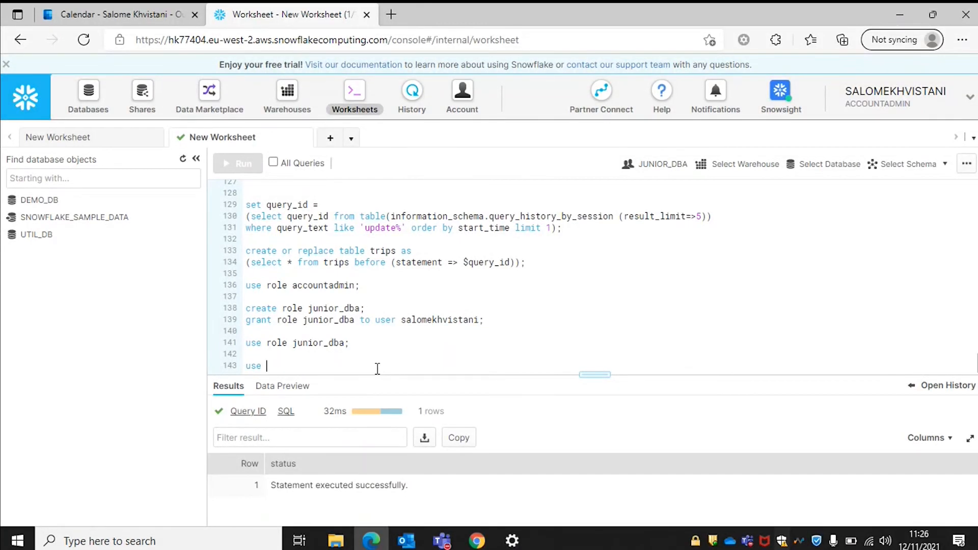
text(role)
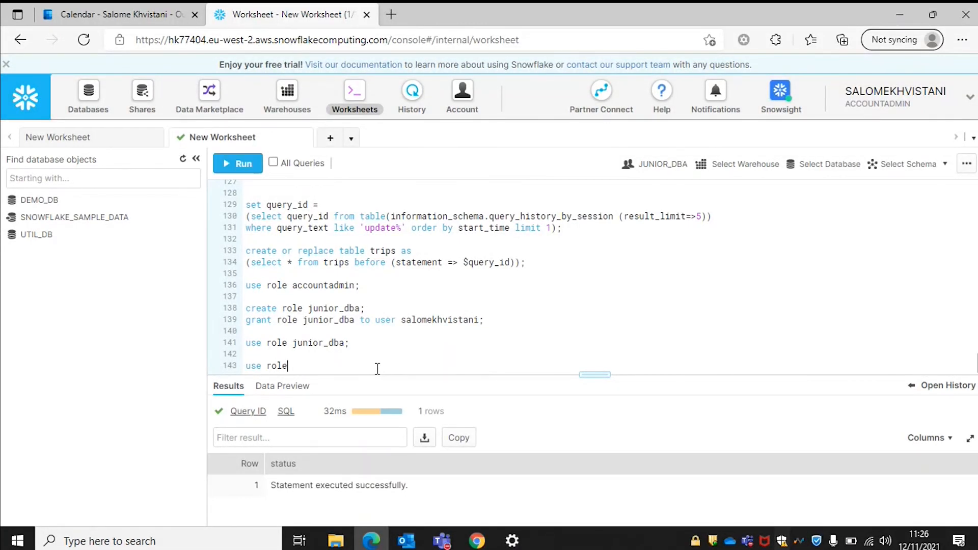
text( accountadmin;)
key(Return)
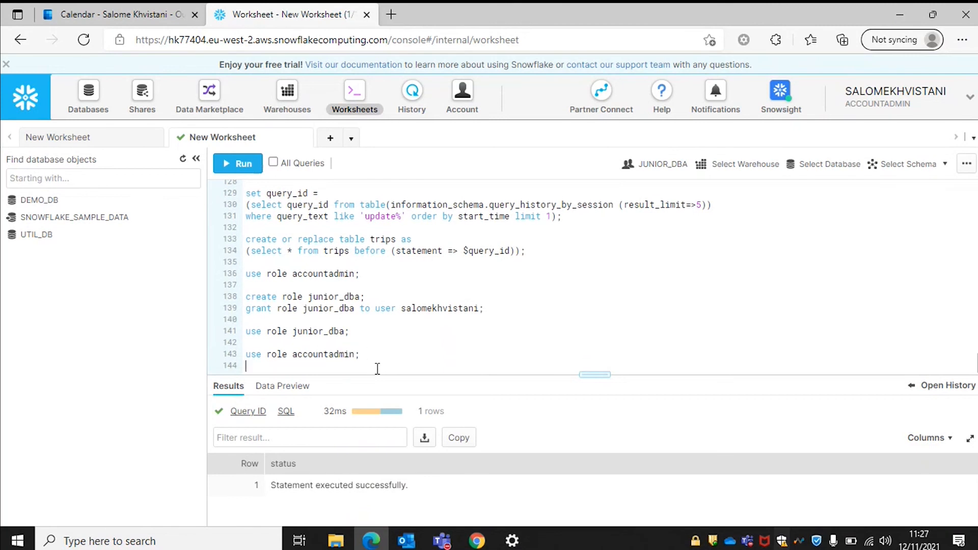
key(ctrl+Return)
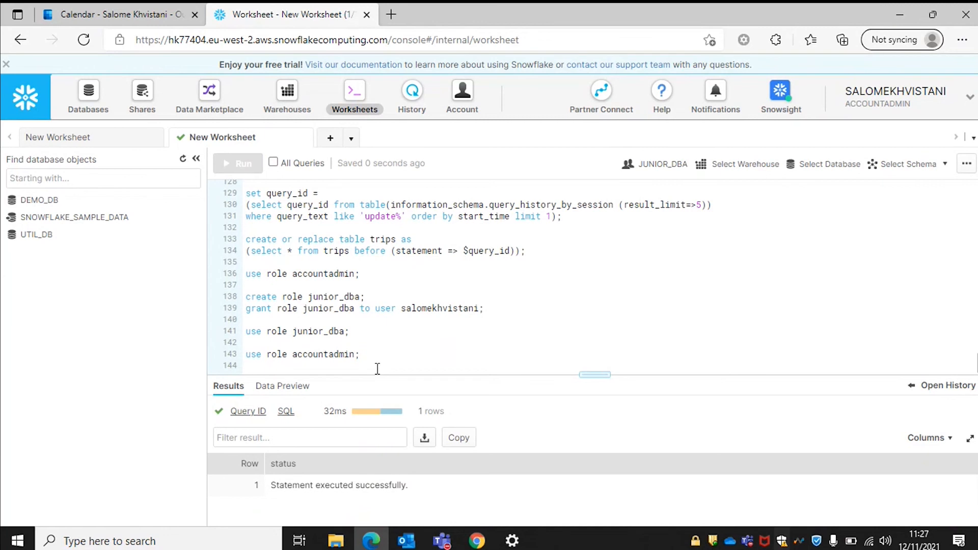
text(gr)
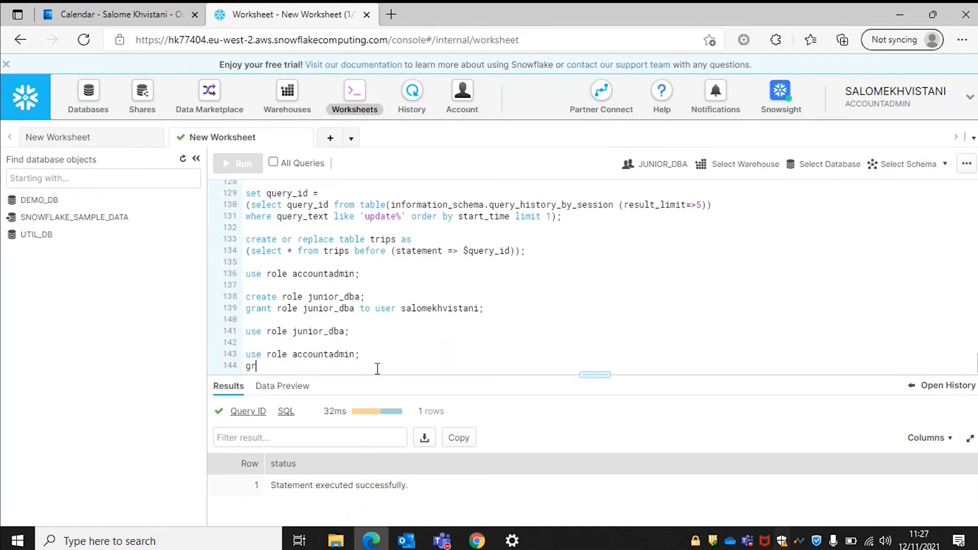
text(ant usag)
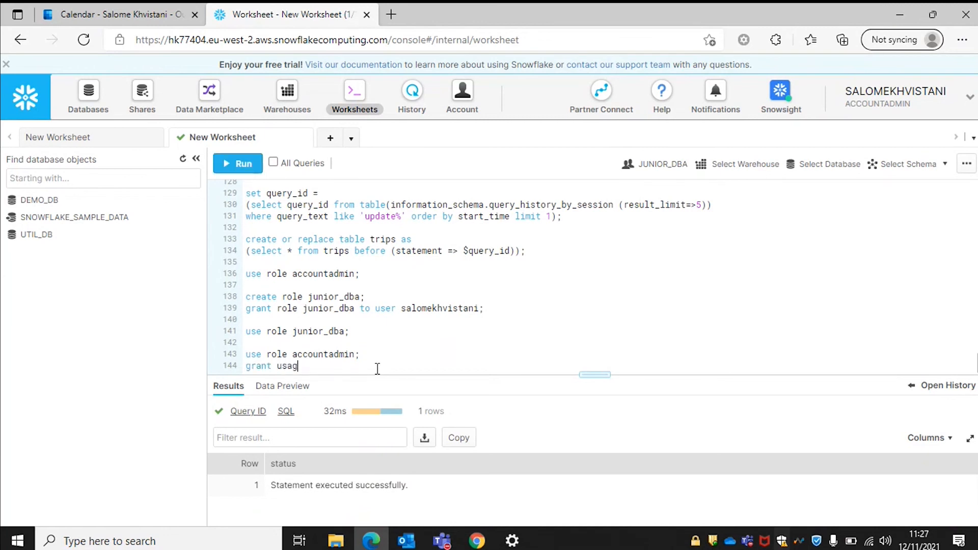
text(e on)
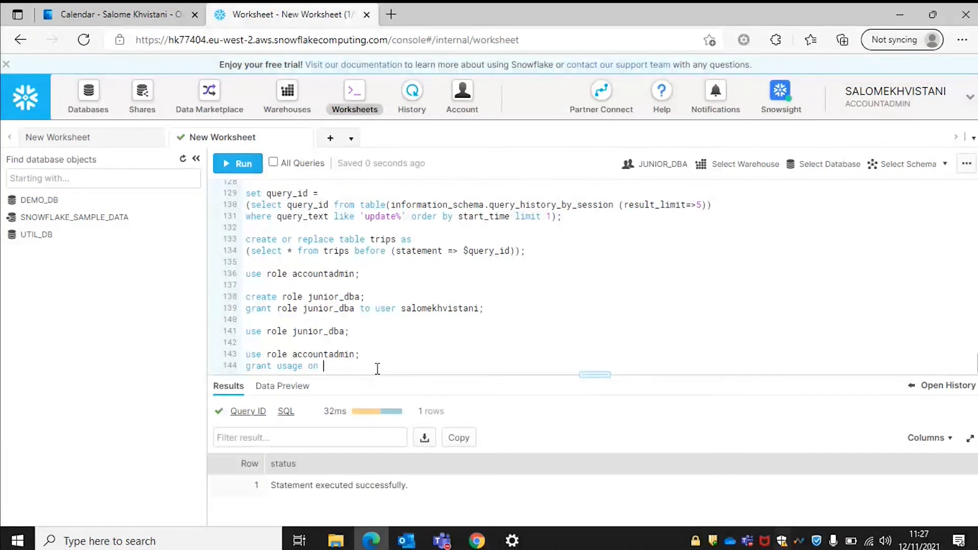
text( database)
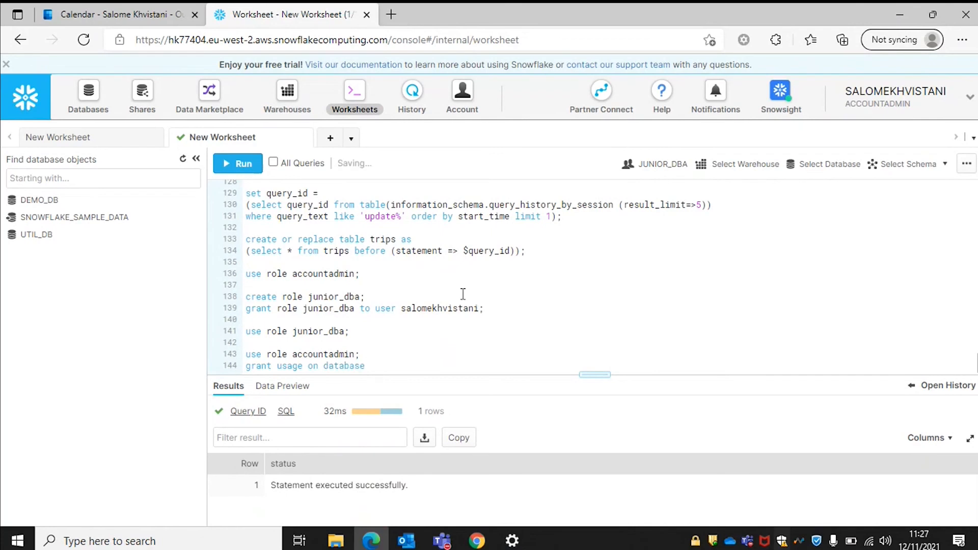
text( citibike to role_junior_)
key(BackSpace)
key(BackSpace)
key(BackSpace)
key(BackSpace)
key(BackSpace)
key(BackSpace)
key(BackSpace)
key(BackSpace)
text(n)
key(BackSpace)
text(junior_d)
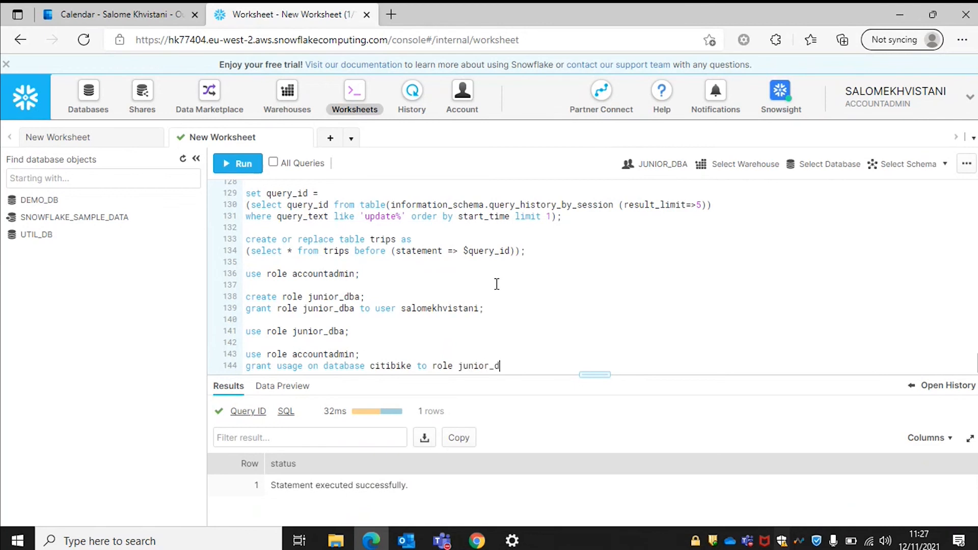
text(ba;)
key(Return)
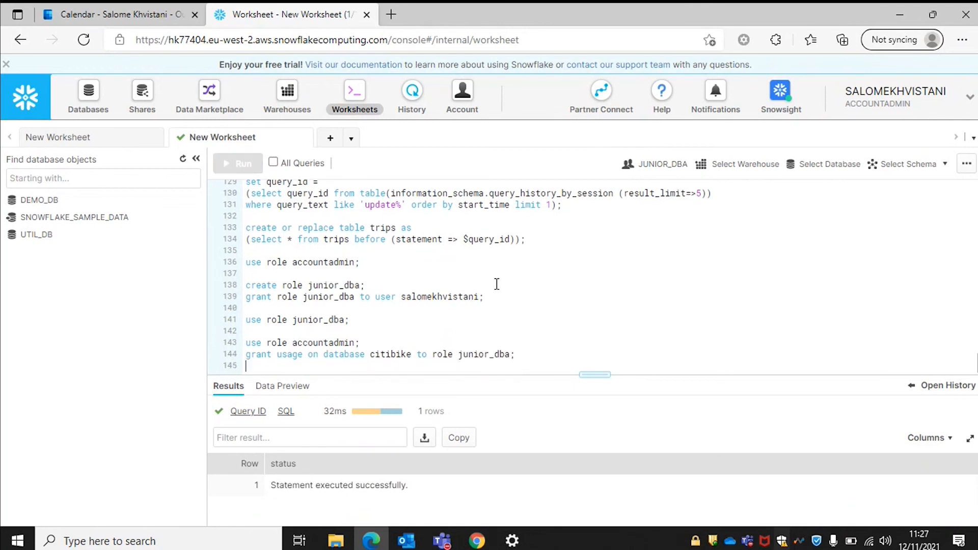
text(gra)
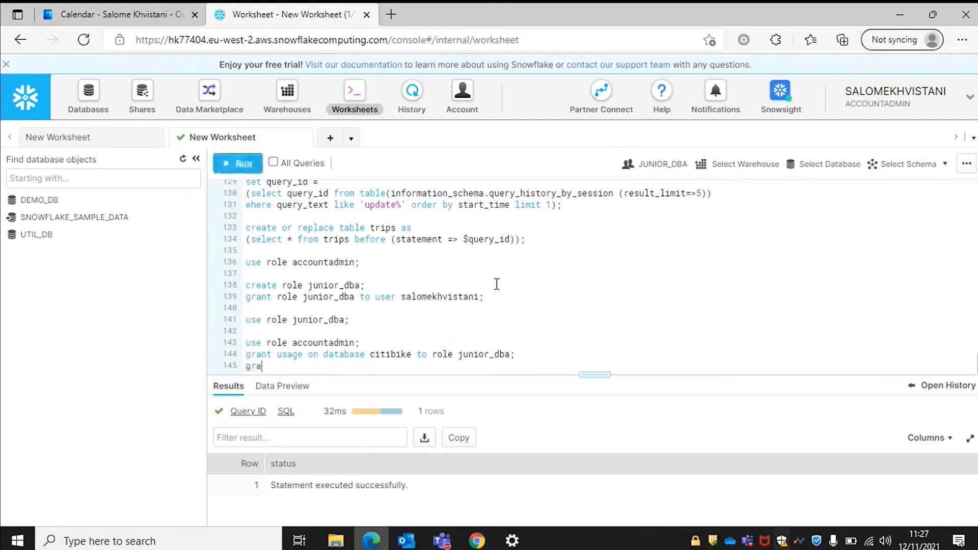
key(BackSpace)
key(BackSpace)
key(BackSpace)
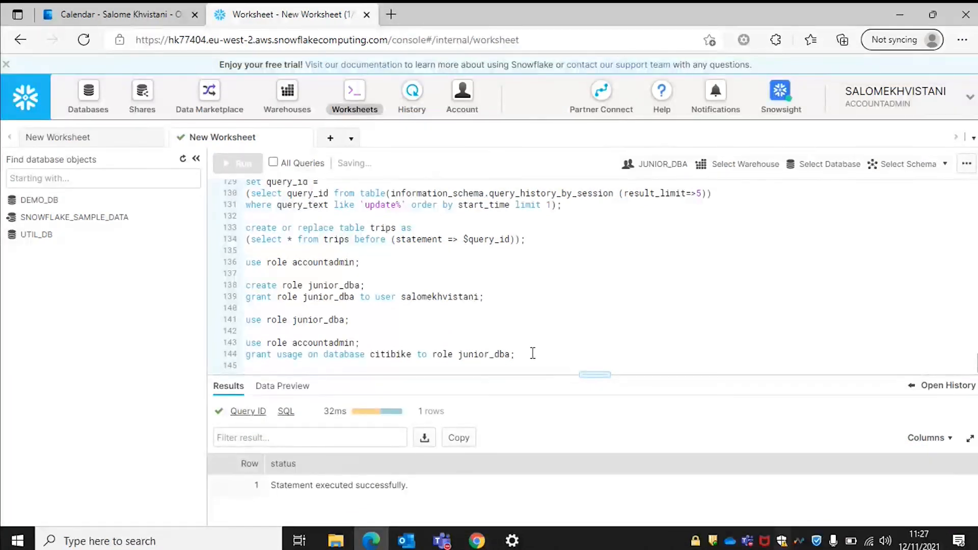
Duplicate the grant for the weather database, then run the role switch and both grants.
drag(563, 355, 192, 357)
key(ctrl+c)
click(315, 365)
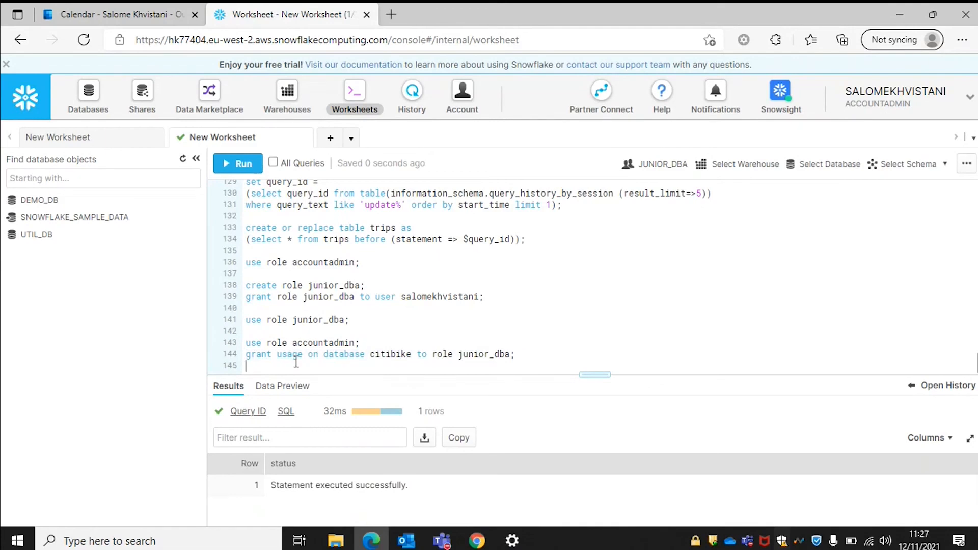
key(ctrl+v)
click(411, 365)
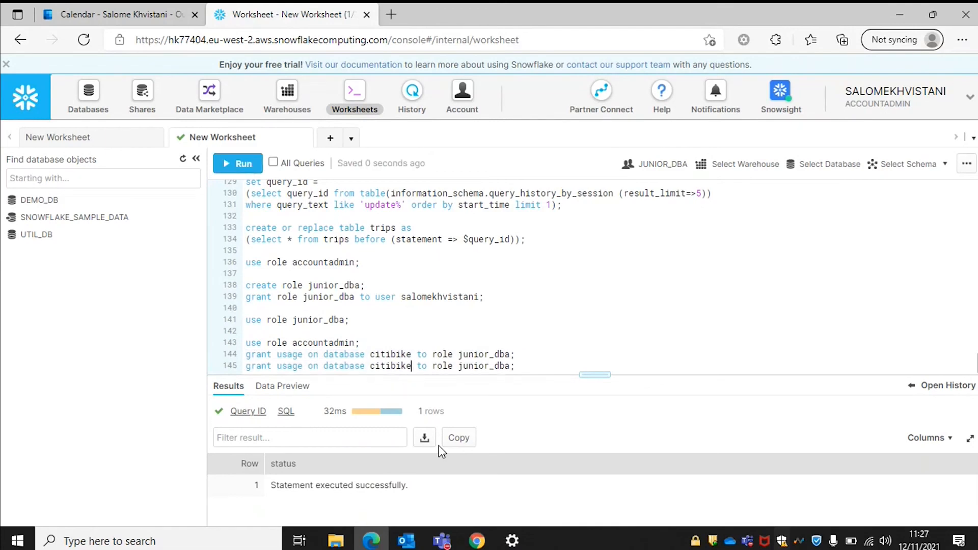
key(BackSpace)
key(BackSpace)
key(BackSpace)
key(BackSpace)
key(BackSpace)
key(BackSpace)
key(BackSpace)
key(BackSpace)
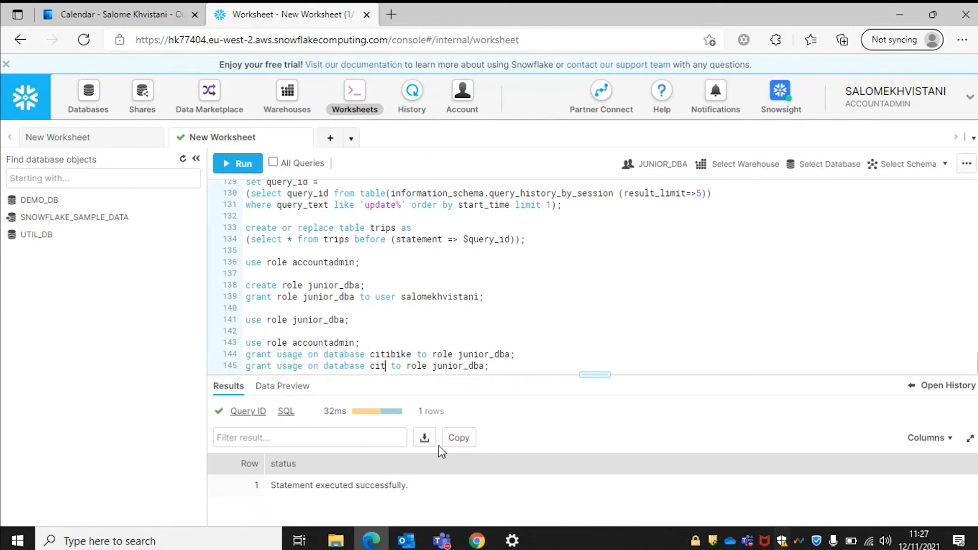
text(weather)
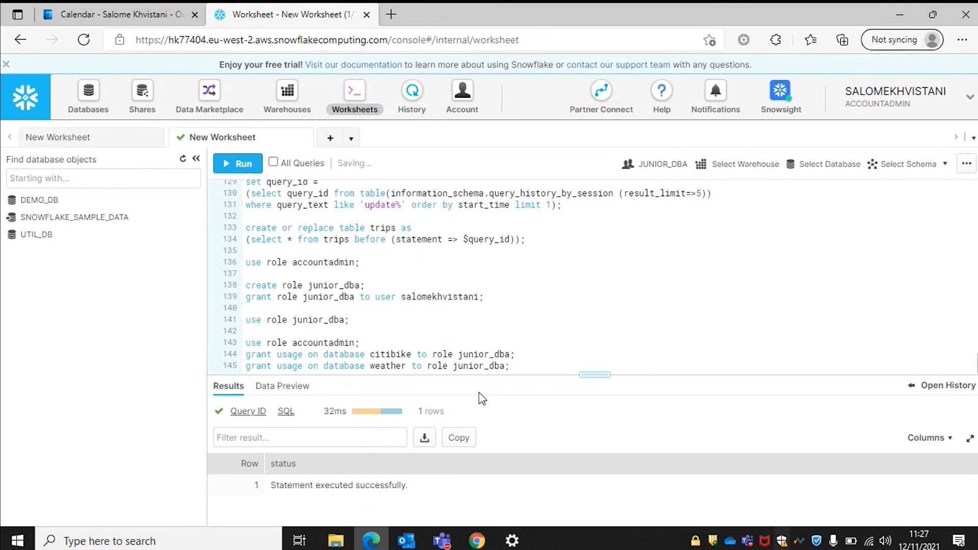
drag(514, 366, 187, 331)
key(ctrl+Return)
key(Return)
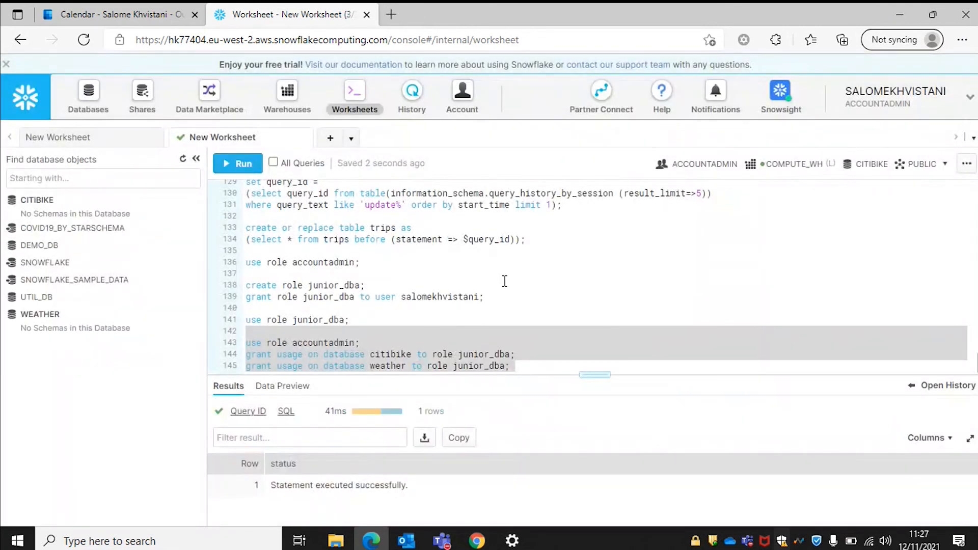
Rerun 'use role junior_dba;' and expand WEATHER to reveal its INFORMATION_SCHEMA.
click(529, 365)
key(Return)
key(Return)
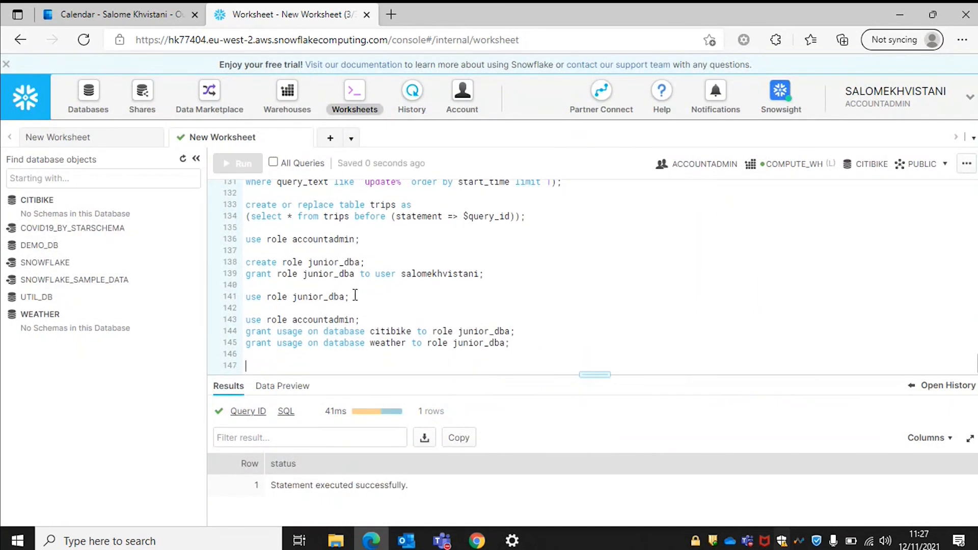
drag(355, 294, 255, 298)
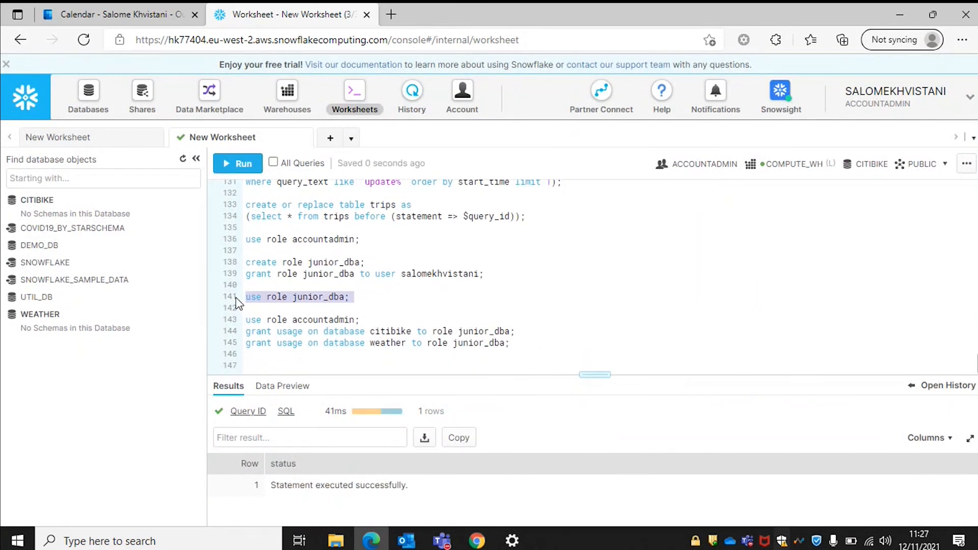
key(ctrl+Return)
key(Return)
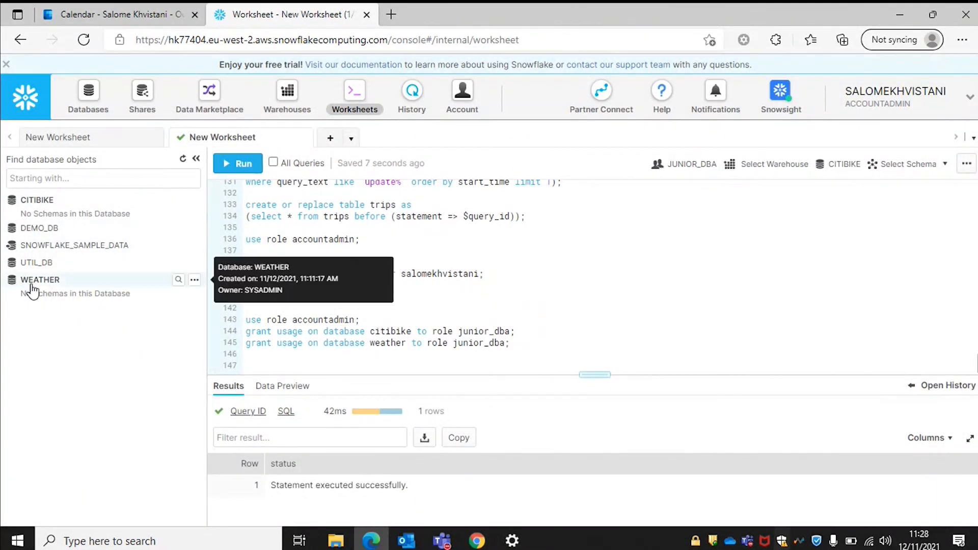
click(57, 282)
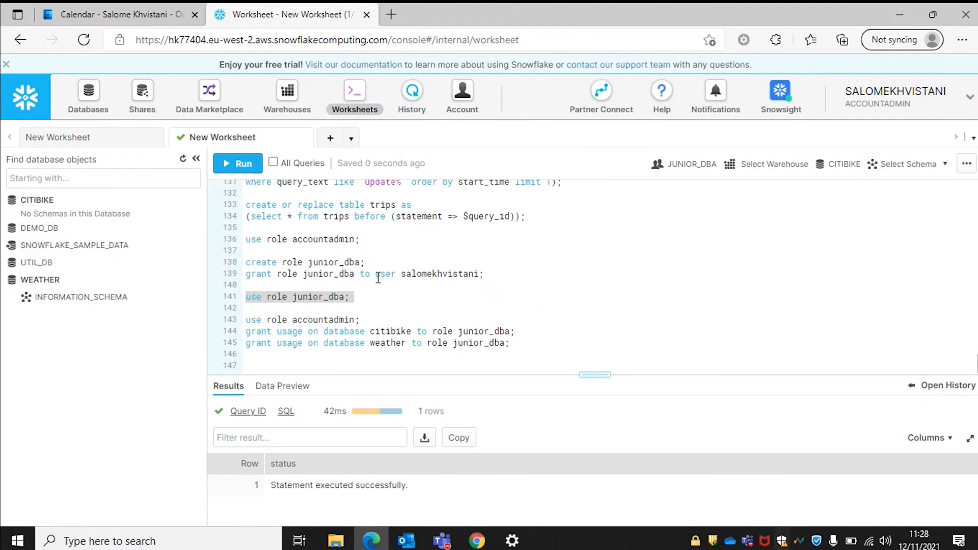
Switch the account's active role to SYSADMIN from the user-name menu.
click(887, 93)
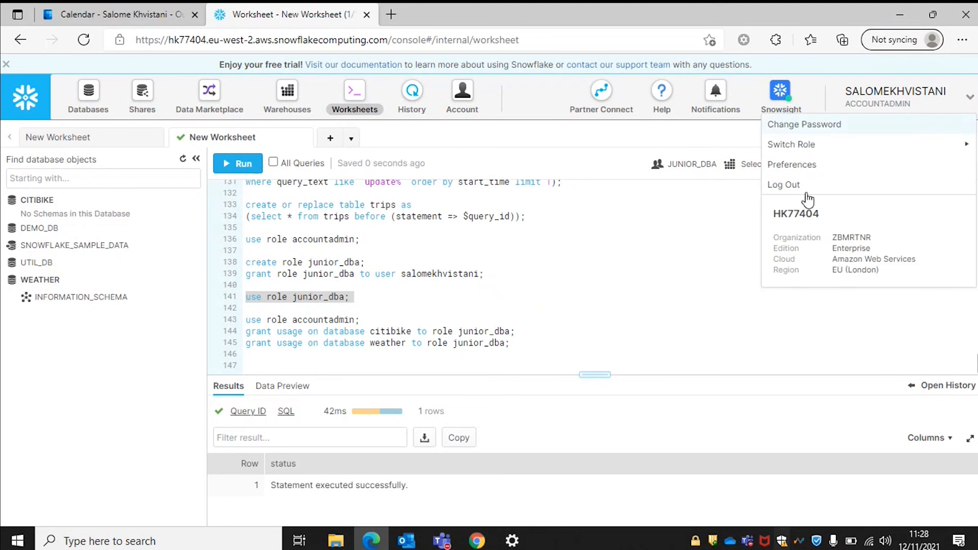
mouse_move(815, 144)
click(701, 146)
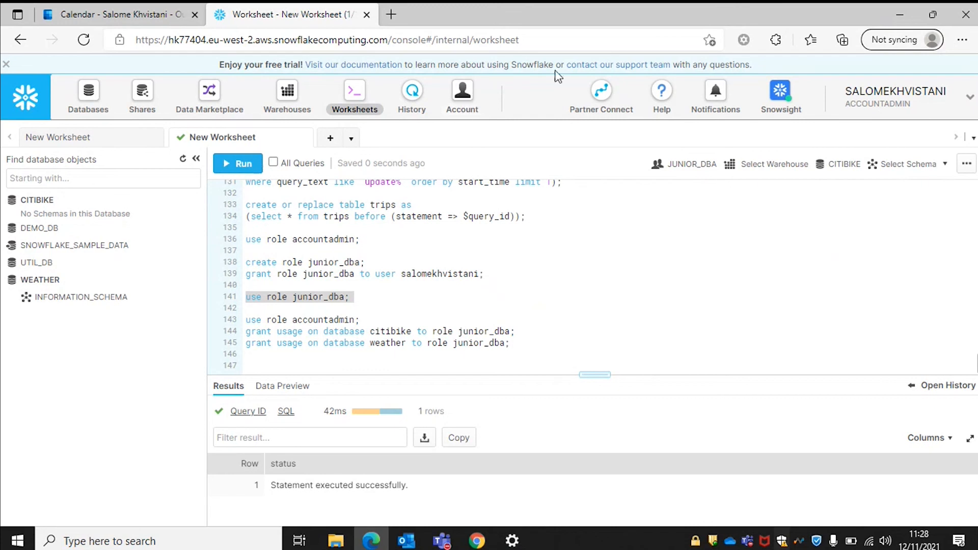
click(912, 108)
mouse_move(851, 144)
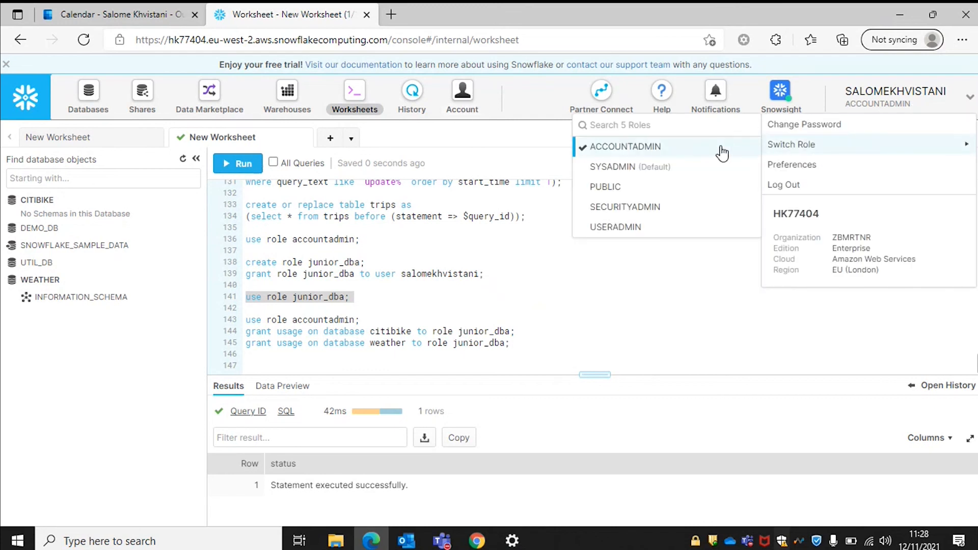
click(688, 169)
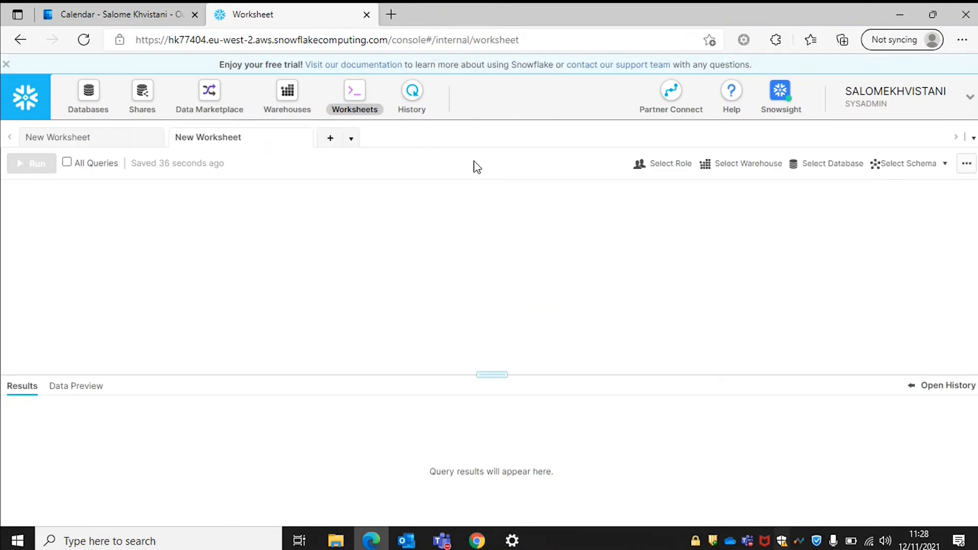
Switch the account's active role back to ACCOUNTADMIN.
click(866, 99)
mouse_move(902, 144)
click(656, 152)
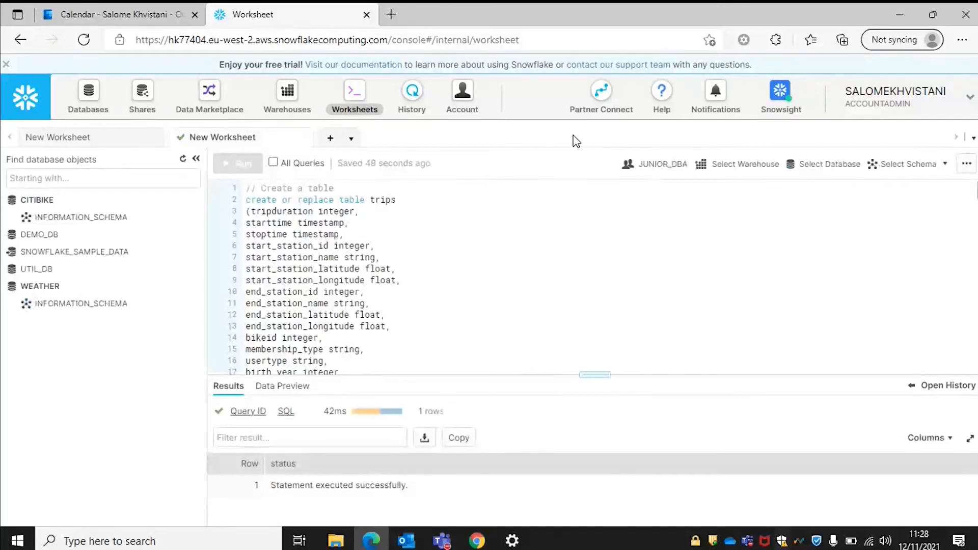
click(462, 97)
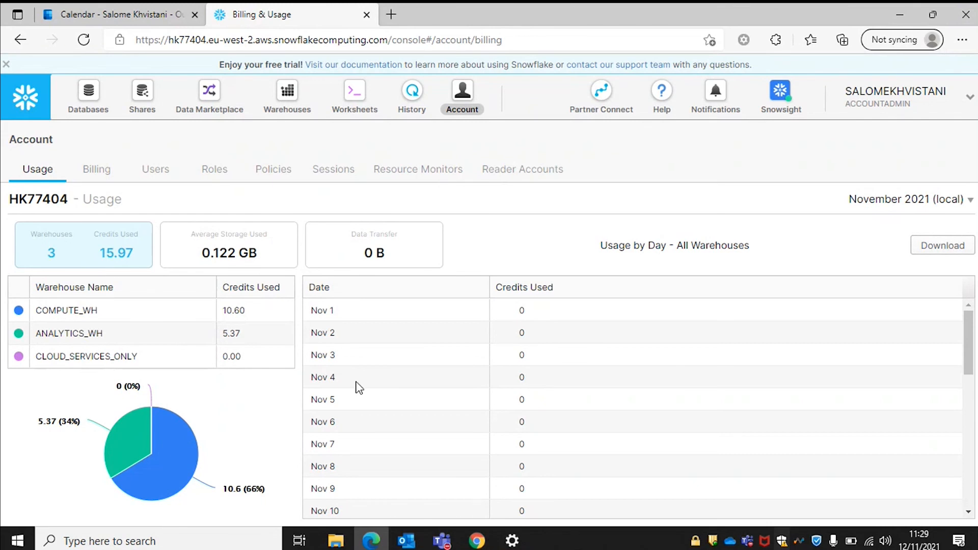
scroll(431, 344, down, 2)
scroll(430, 345, down, 5)
scroll(428, 342, up, 10)
click(154, 171)
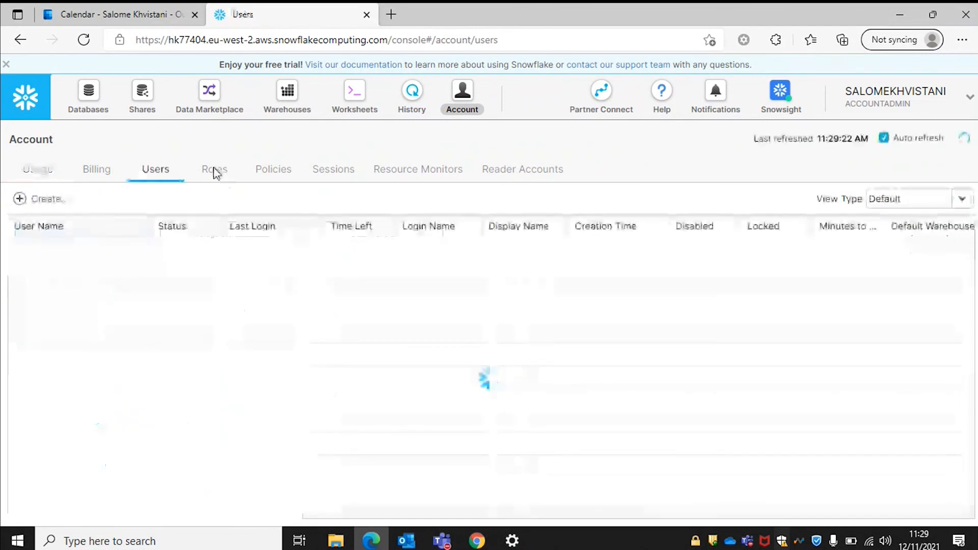
click(214, 175)
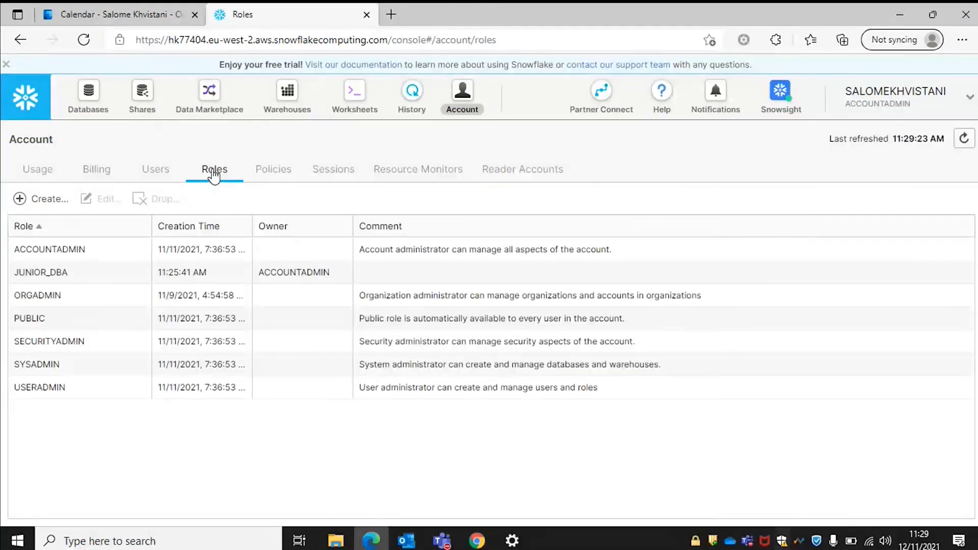
click(39, 169)
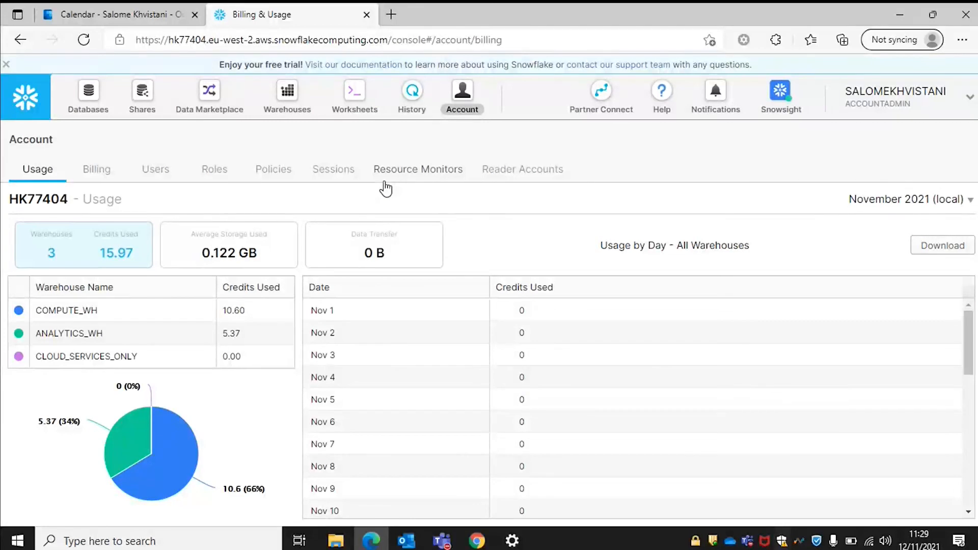
click(26, 104)
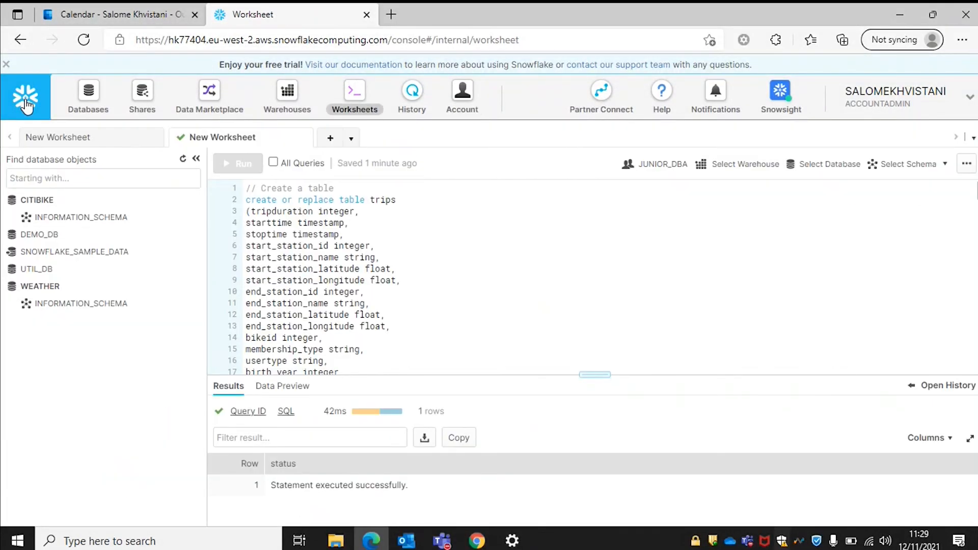
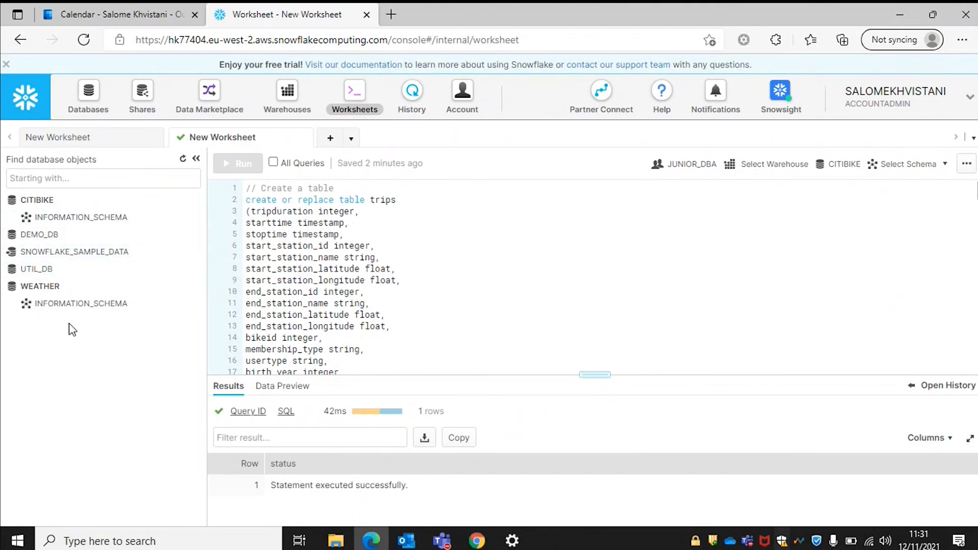
Expand SNOWFLAKE_SAMPLE_DATA in the worksheet's object tree to list its schemas.
click(71, 253)
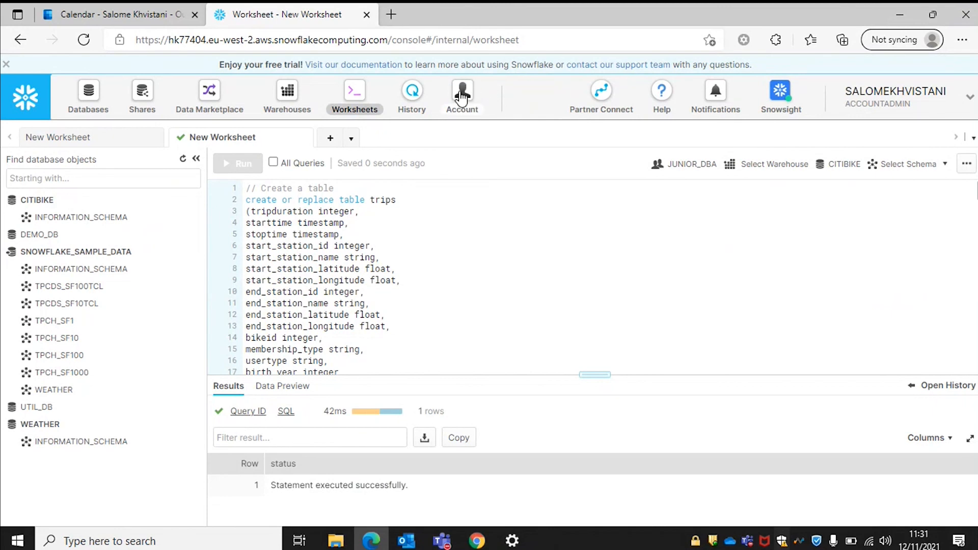
Inspect the inbound COVID19_BY_STARSCHEMA share's details, then switch the Shares list to Outbound.
click(150, 101)
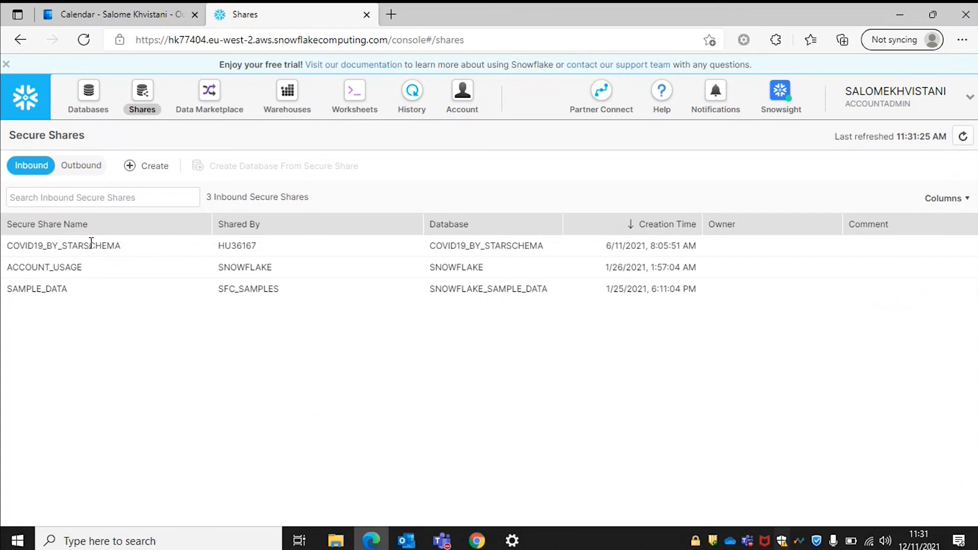
drag(123, 246, 6, 252)
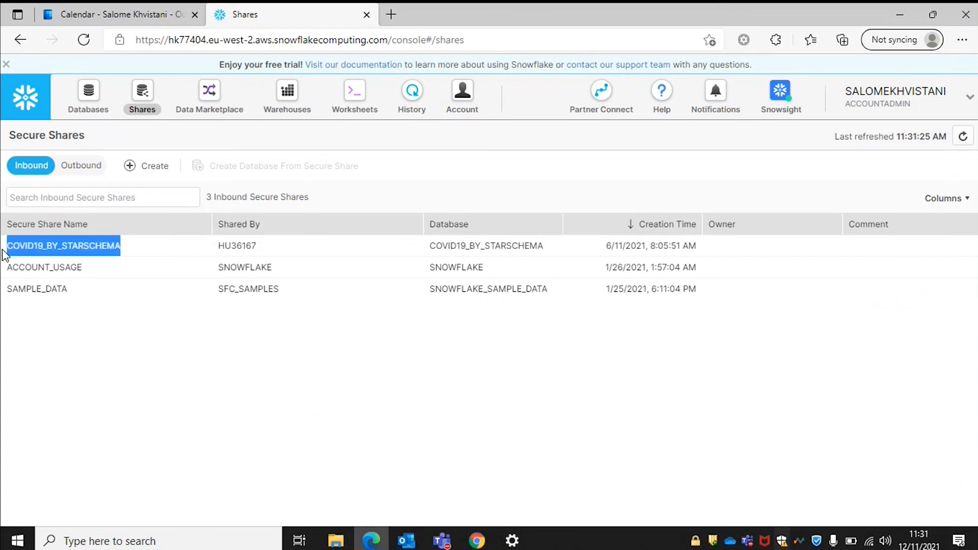
click(6, 253)
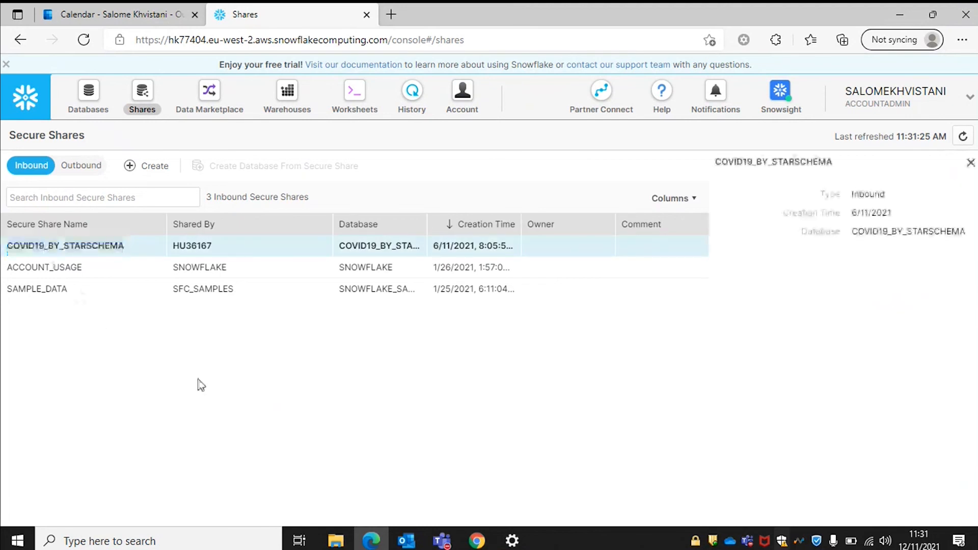
click(969, 163)
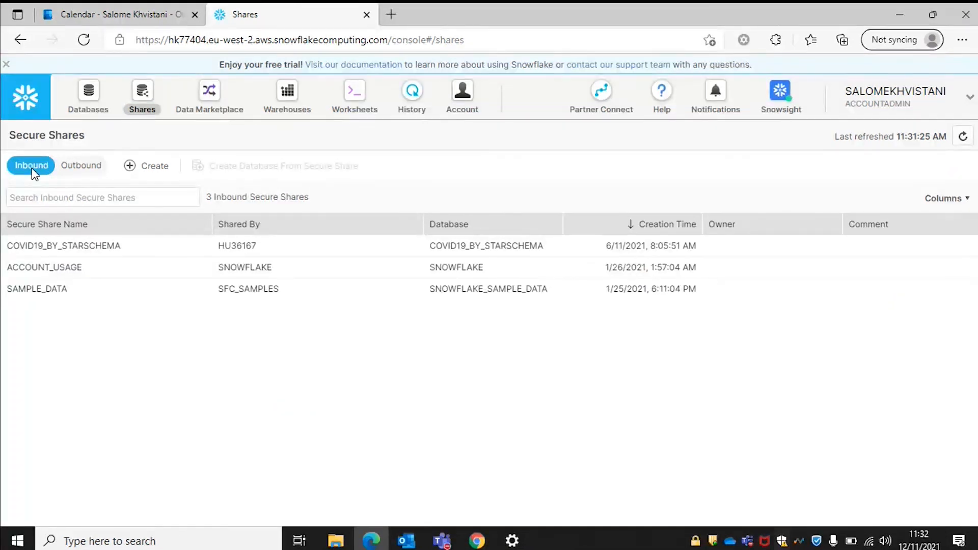
click(80, 166)
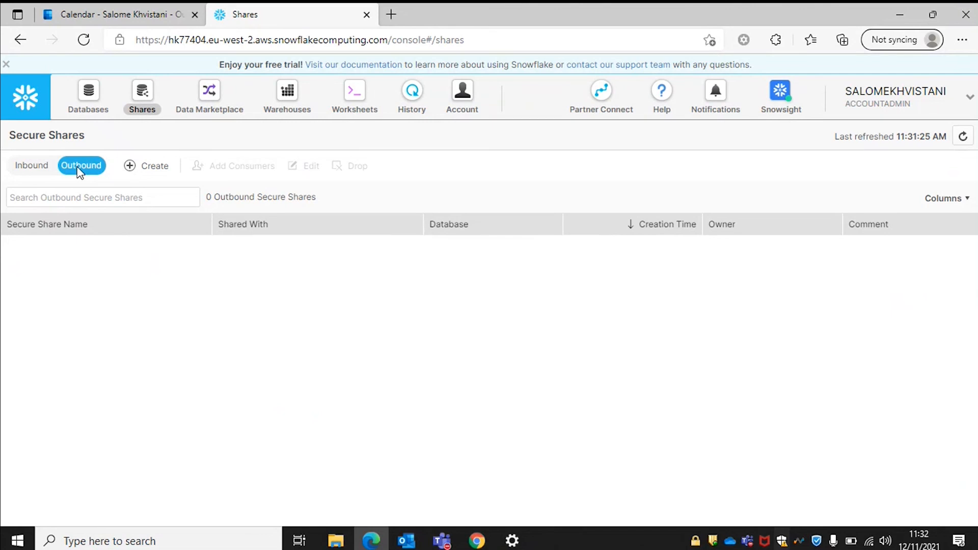
Create secure share TRIPS_SHARE on the CITIBIKE database, including the PUBLIC.TRIPS table.
click(131, 167)
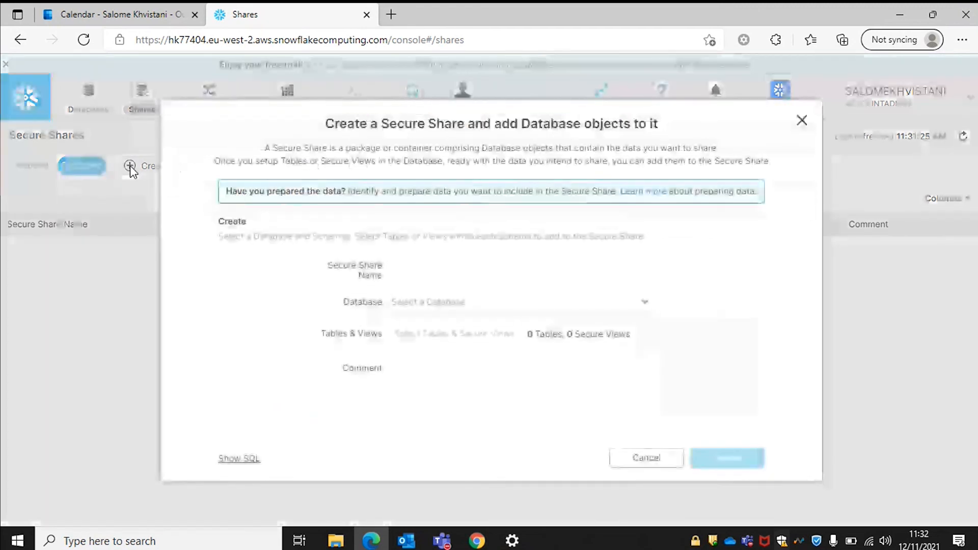
click(412, 274)
text(TRIPS_SHARE)
click(450, 305)
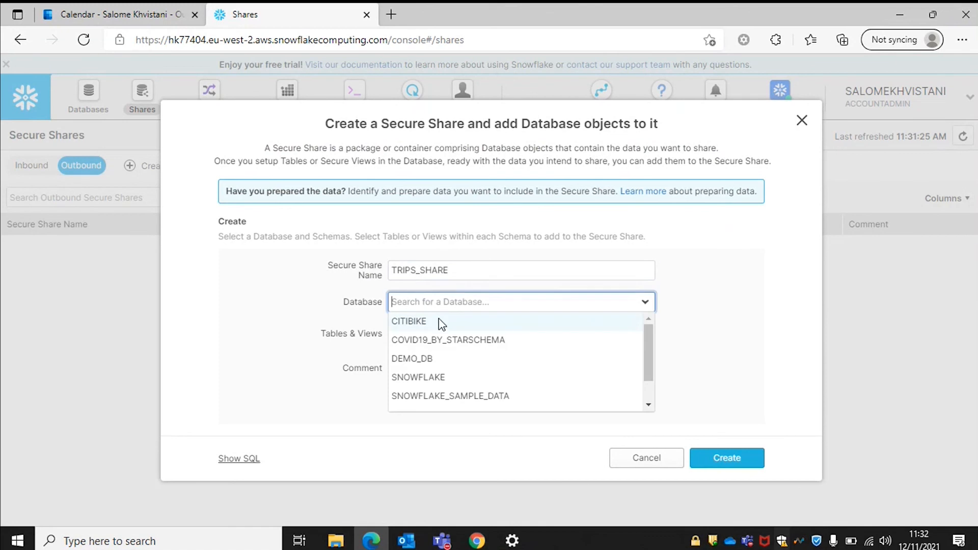
click(436, 322)
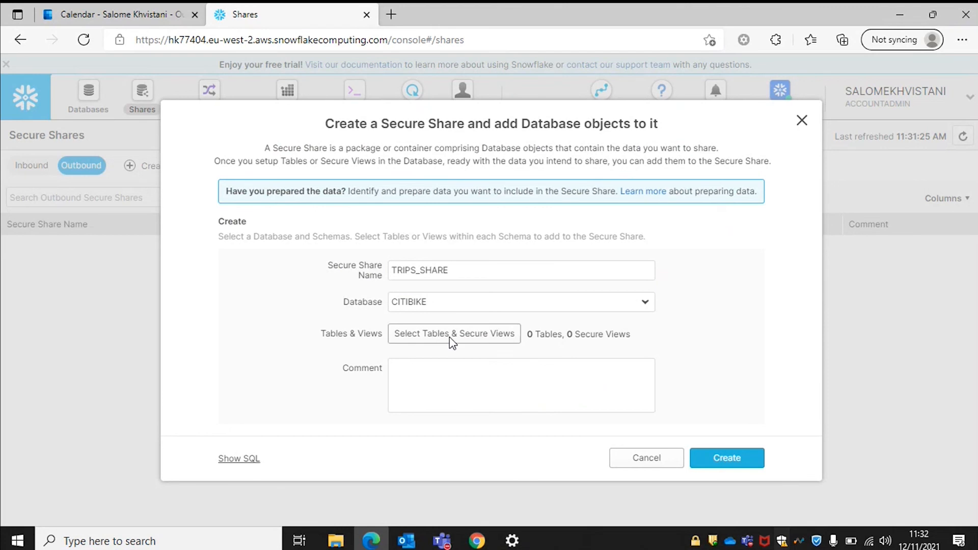
click(449, 337)
click(392, 182)
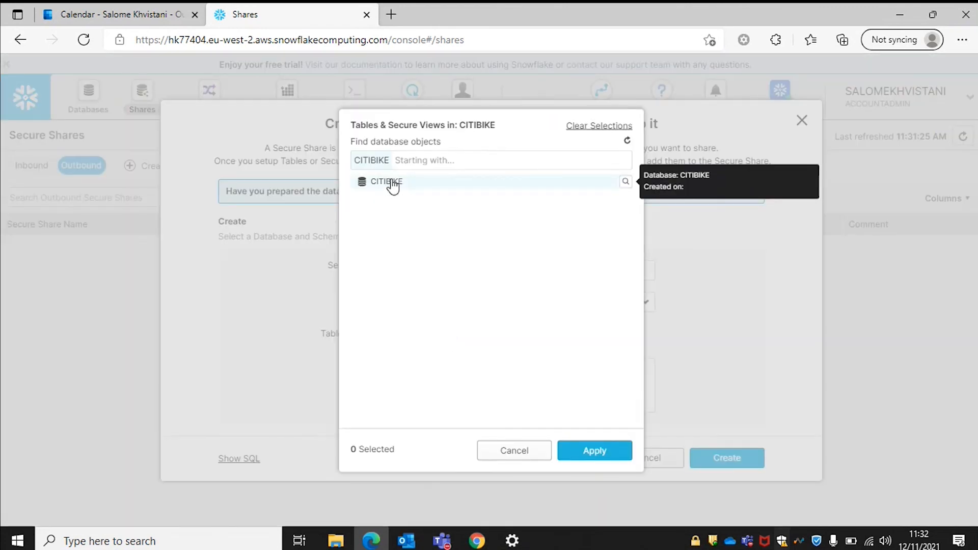
click(393, 183)
click(399, 200)
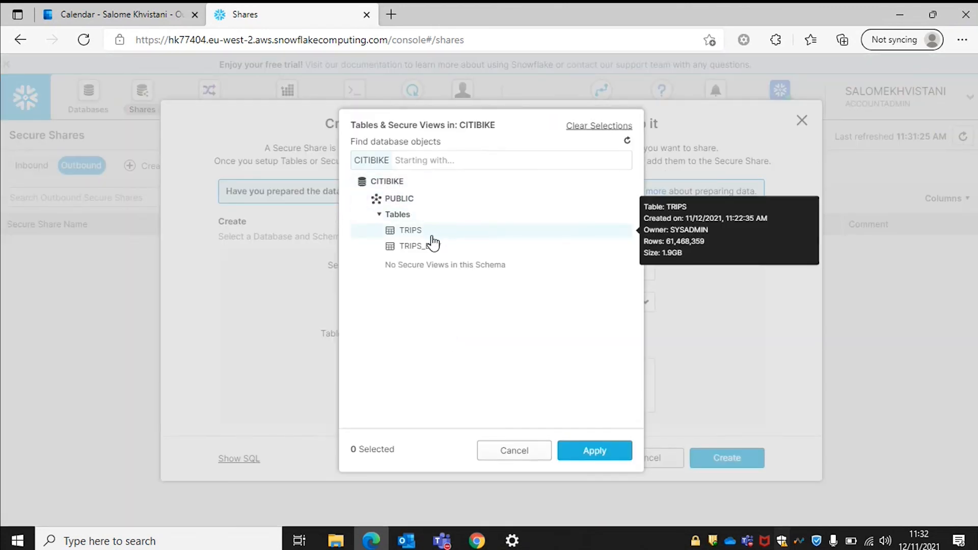
click(407, 231)
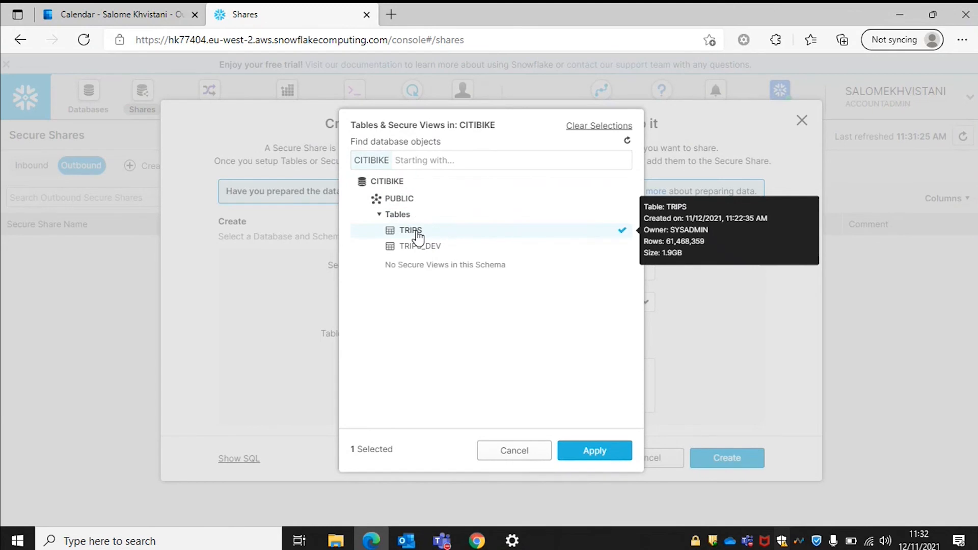
click(617, 452)
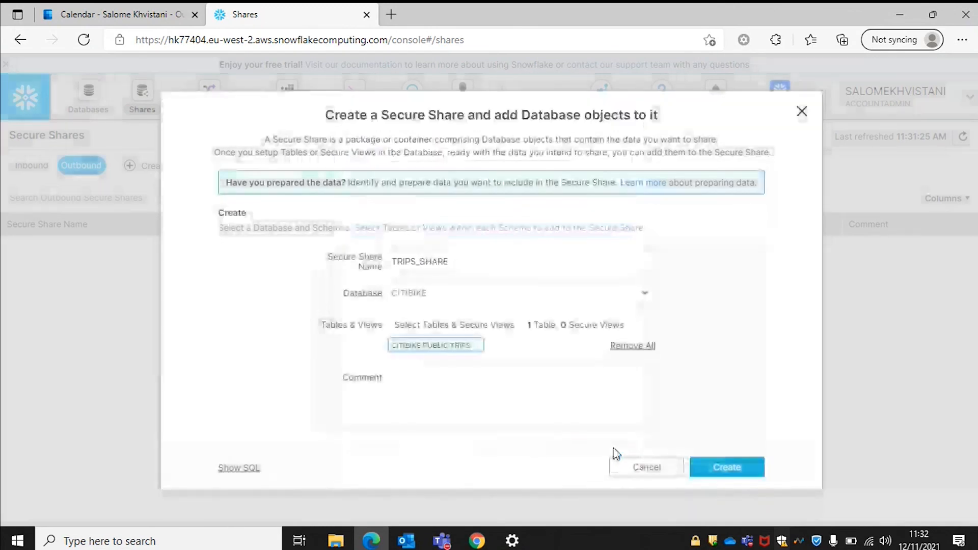
click(710, 466)
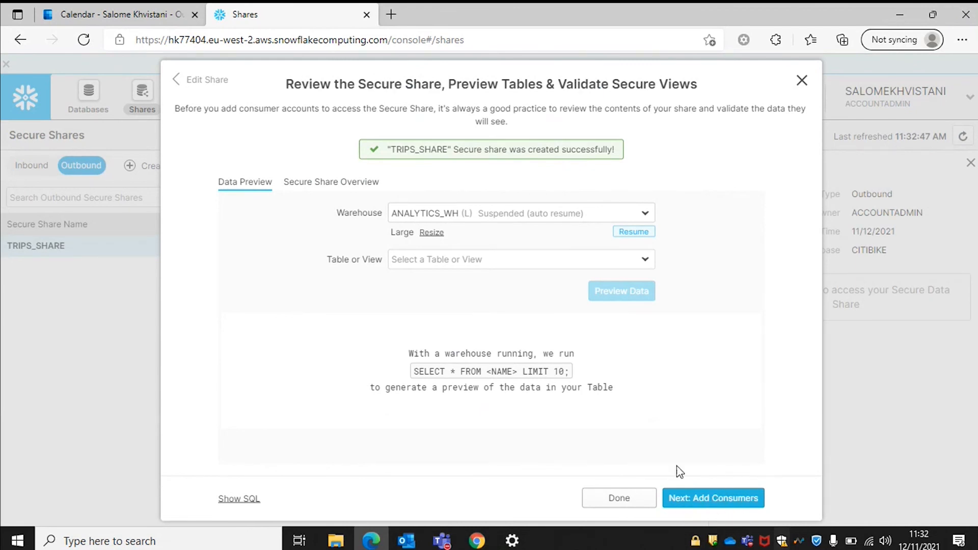
Close the TRIPS_SHARE review dialog and go to the Data Marketplace page.
click(630, 493)
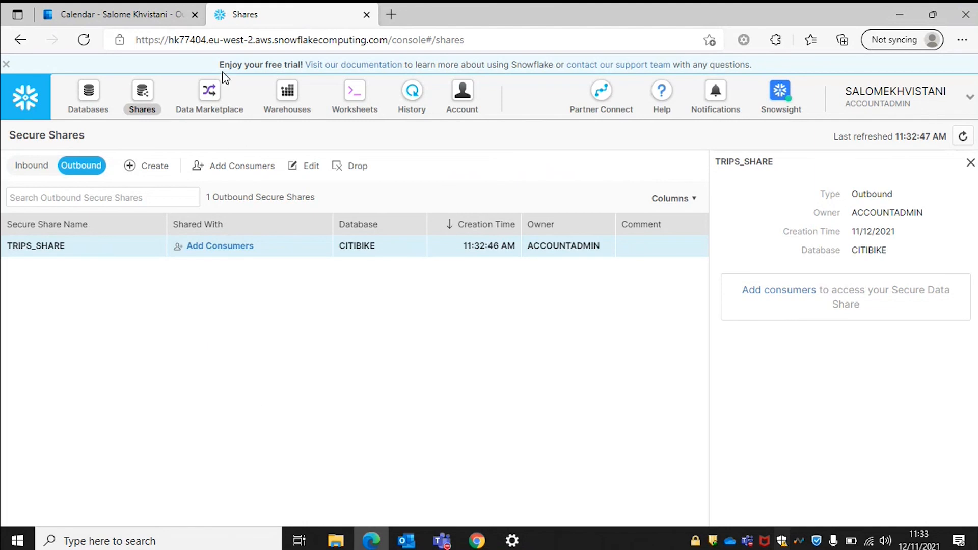
click(207, 97)
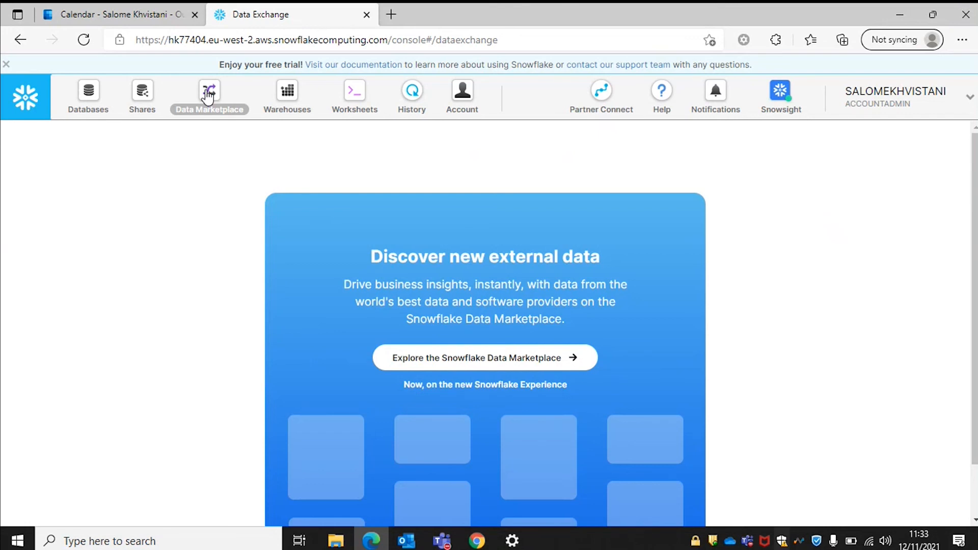
Launch the Snowflake Data Marketplace in the new web interface and sign in.
click(417, 356)
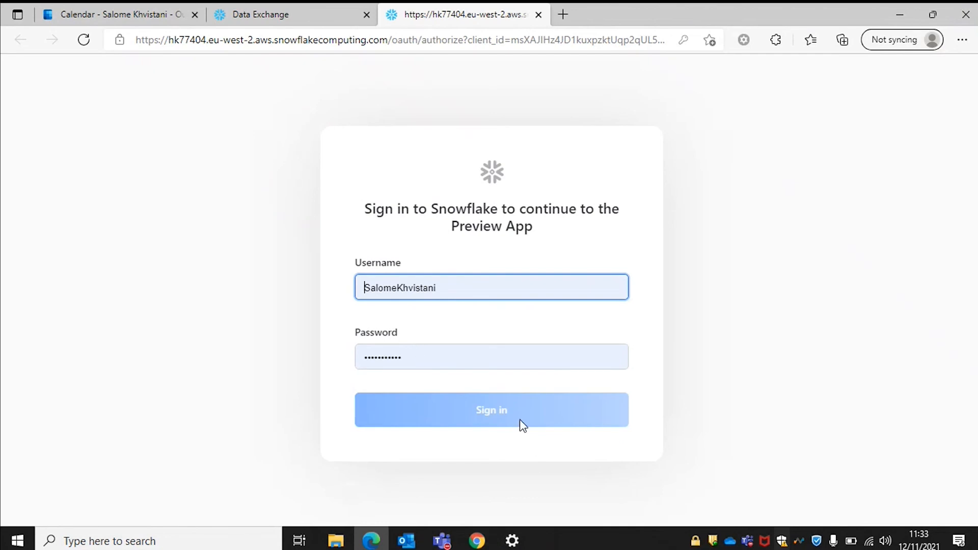
click(472, 414)
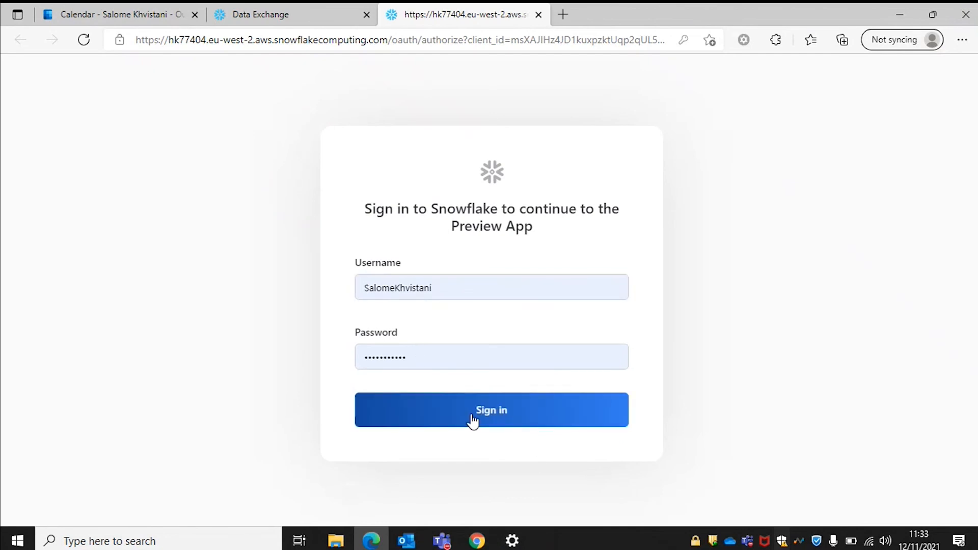
click(503, 396)
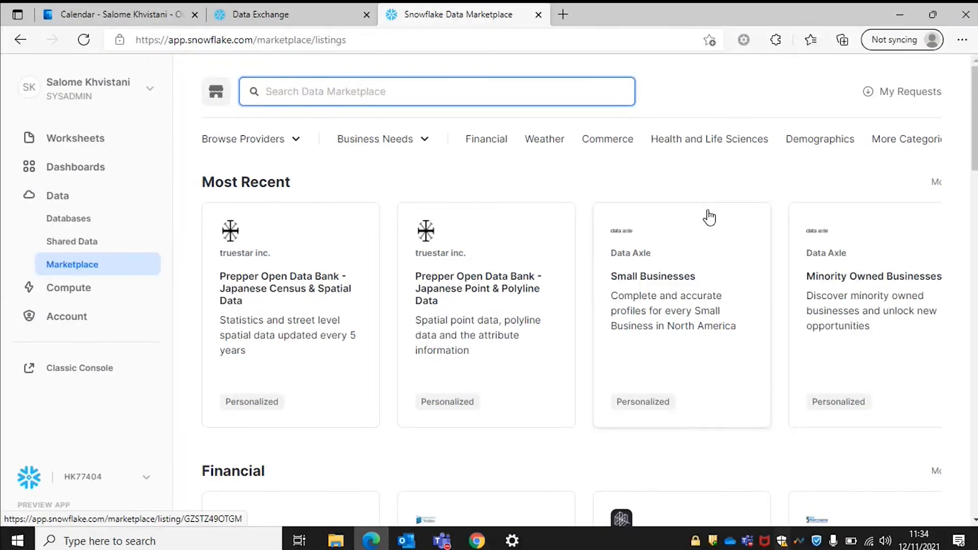
Switch the active role to ACCOUNTADMIN from the user menu.
click(112, 89)
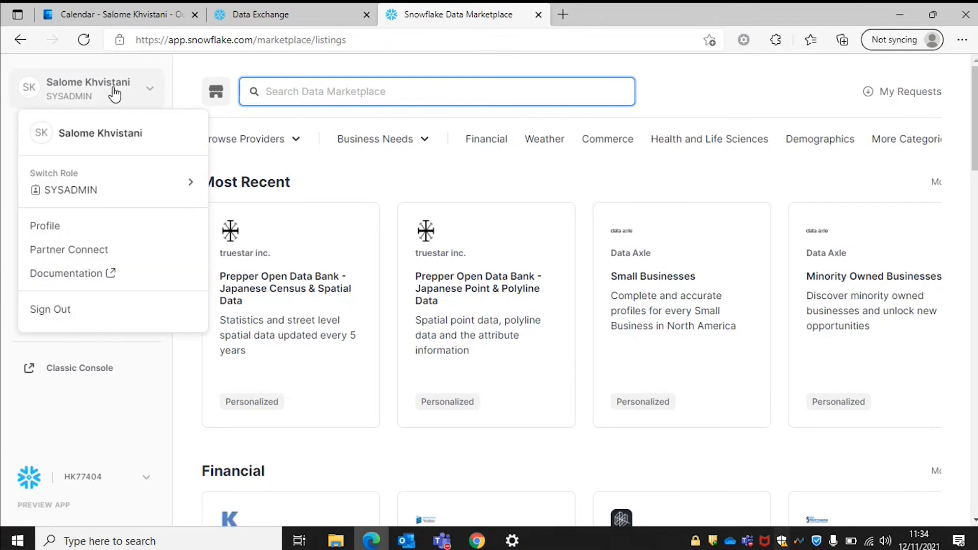
mouse_move(166, 187)
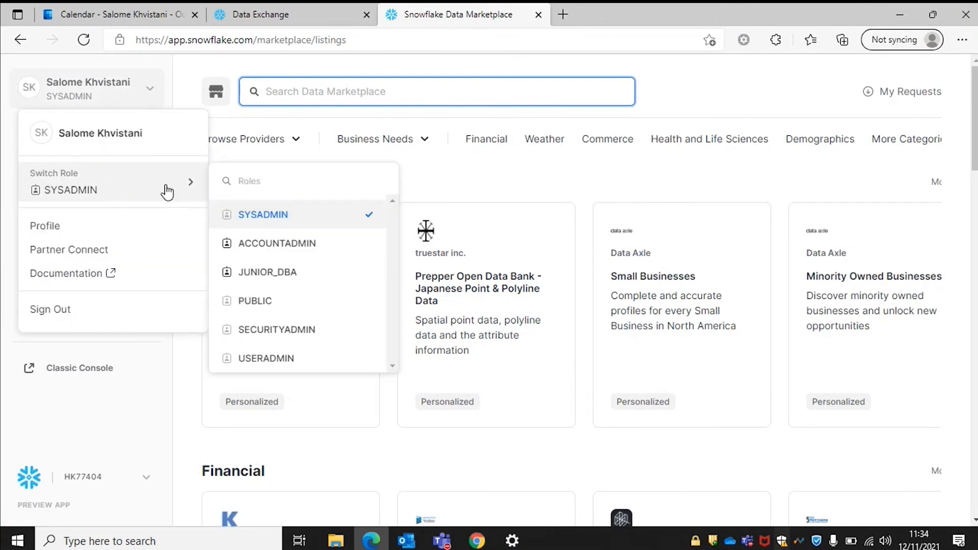
click(303, 244)
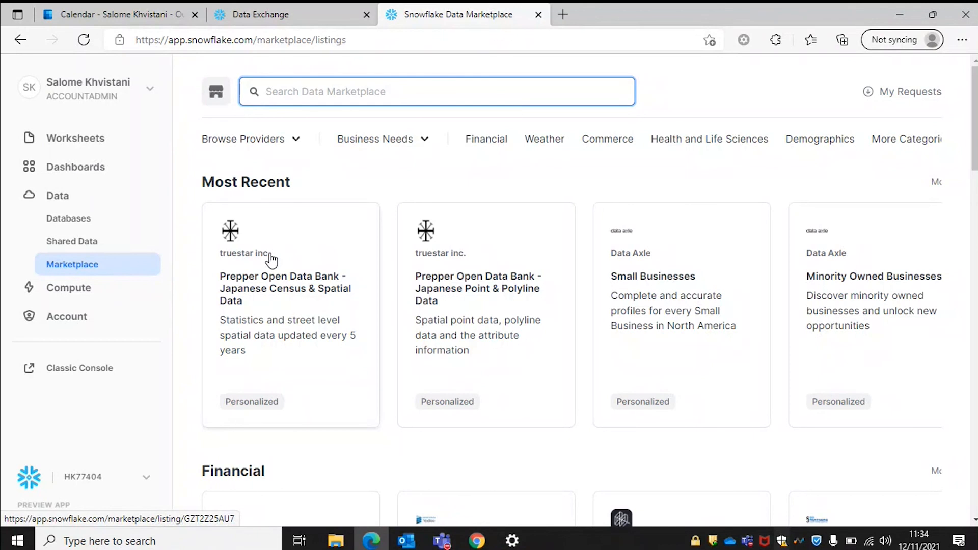
Search the marketplace for 'COVID' and open Starschema's COVID-19 Epidemiological Data listing.
click(310, 93)
text(COVID)
key(Return)
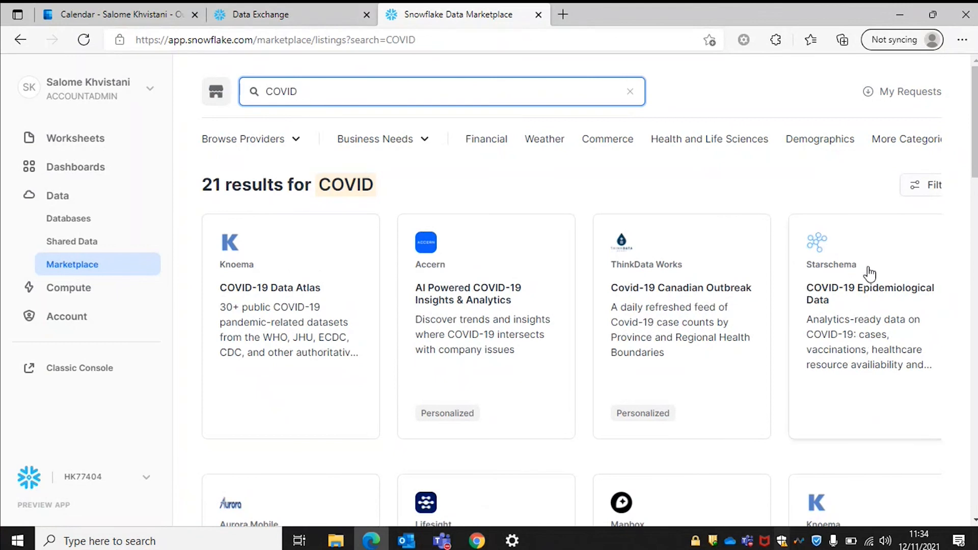
click(854, 282)
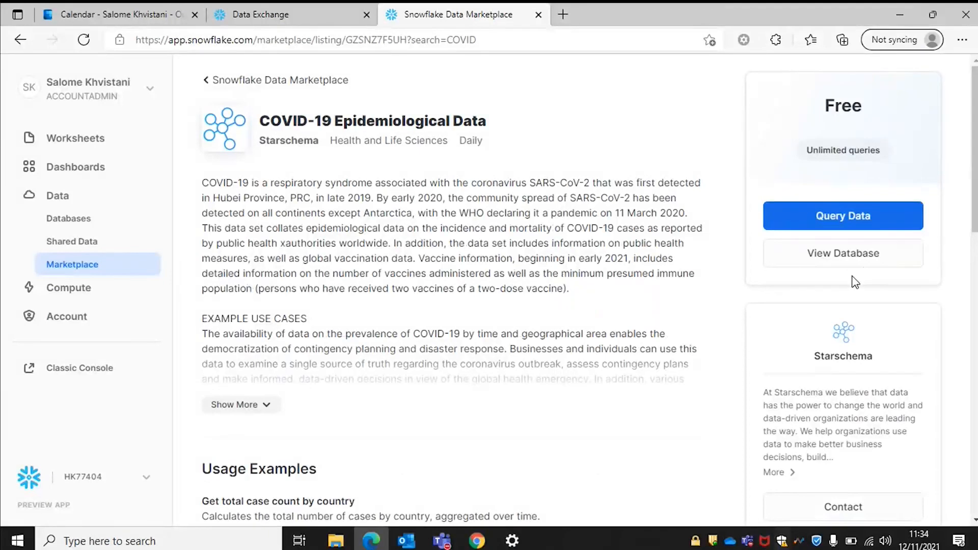
scroll(474, 365, down, 5)
scroll(474, 365, down, 3)
scroll(471, 367, up, 8)
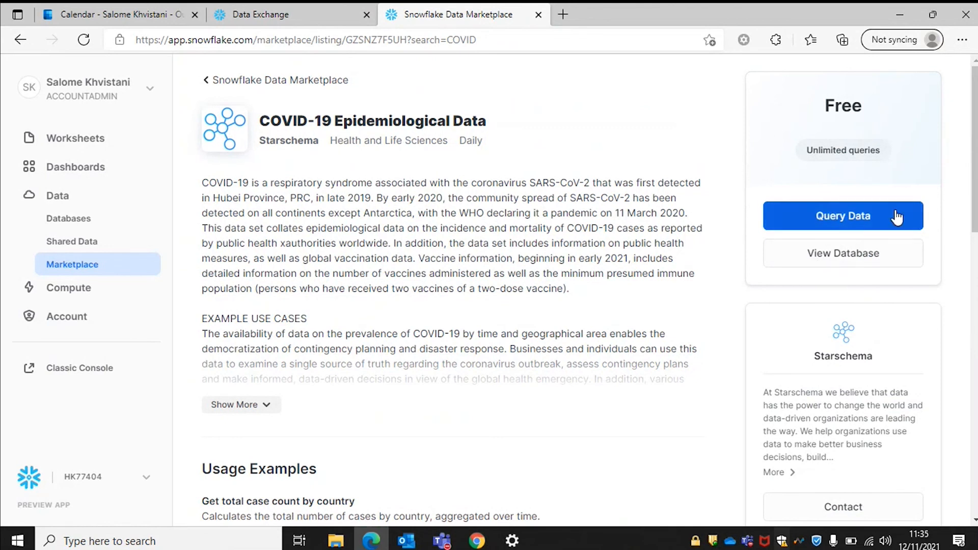
Open a COVID dataset worksheet and run the total case count by country query.
click(825, 224)
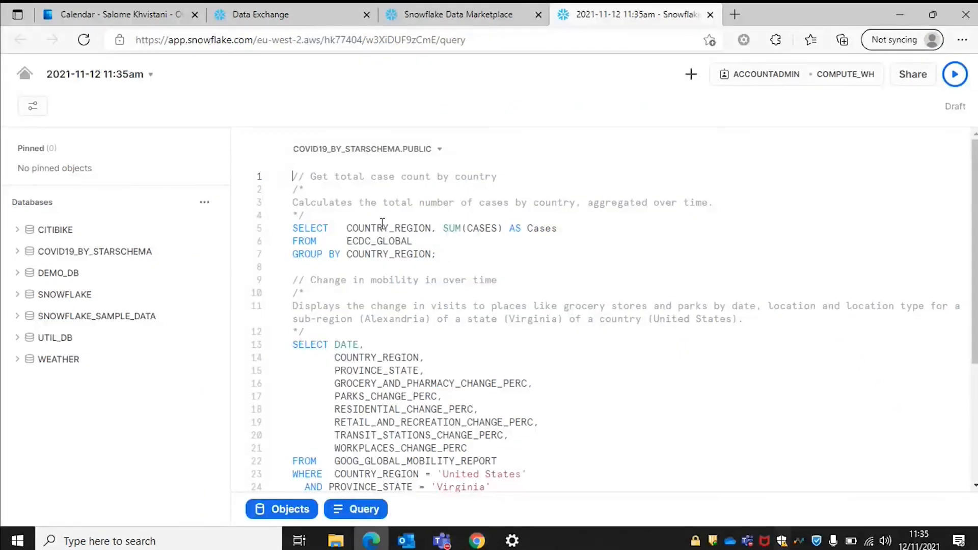
drag(451, 255, 260, 224)
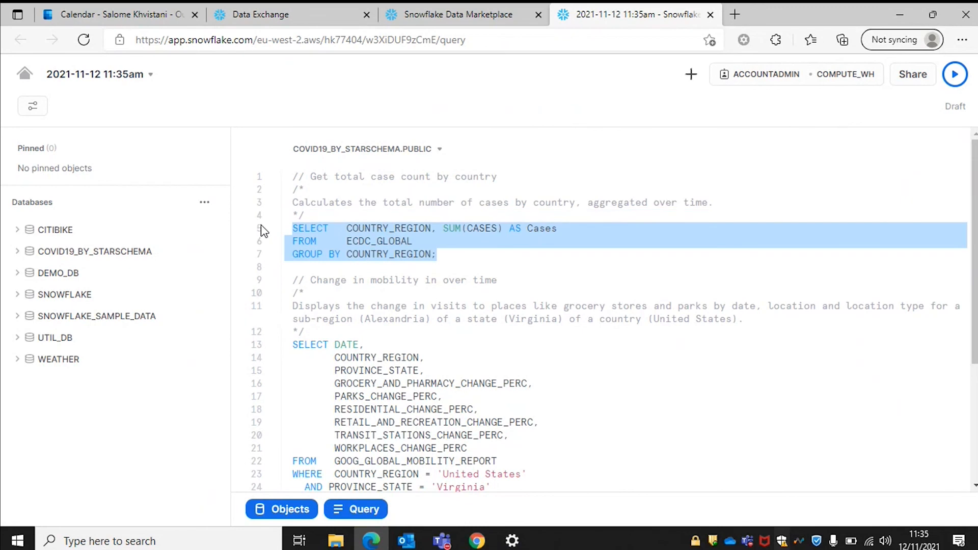
key(ctrl+Return)
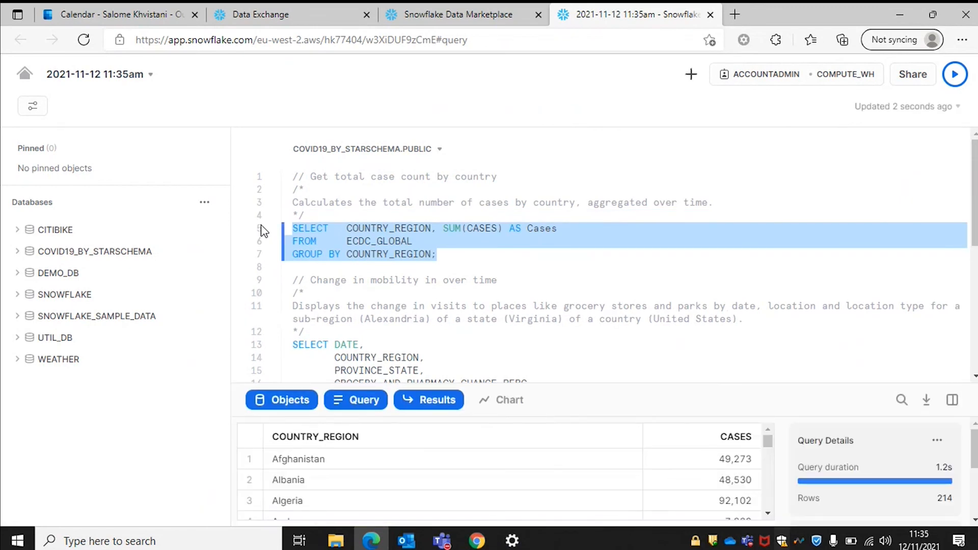
Resize the editor and results panes, then return to the Worksheets home page.
scroll(526, 453, down, 1)
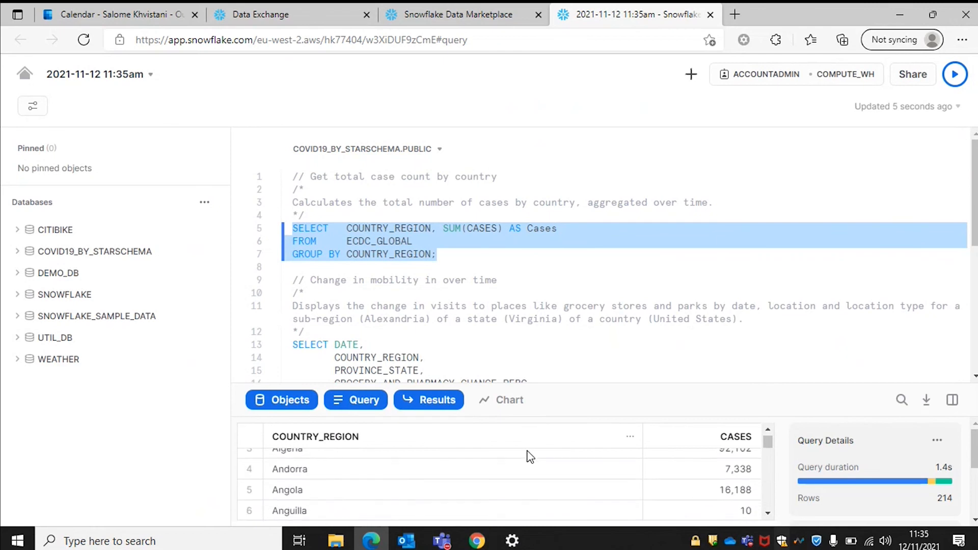
drag(536, 379, 530, 324)
drag(572, 383, 556, 320)
scroll(446, 461, up, 2)
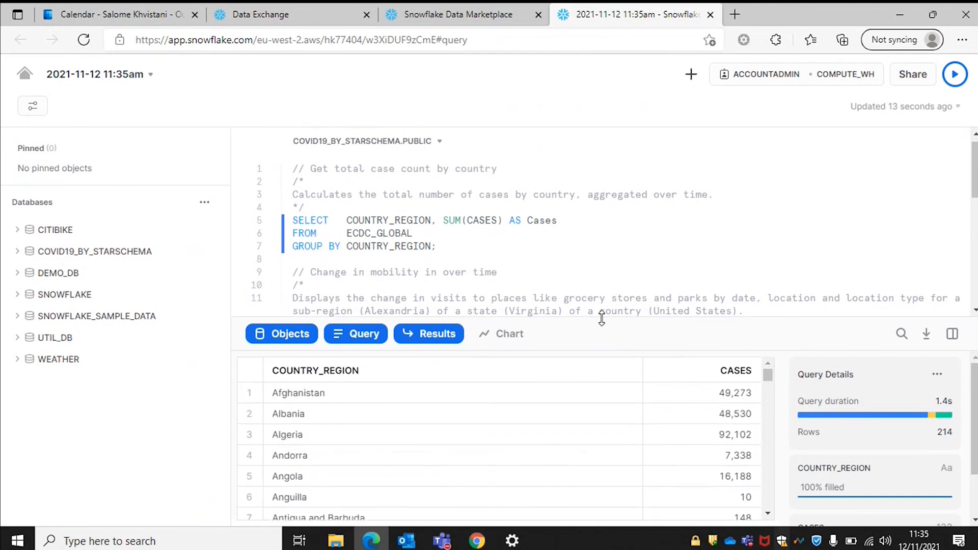
drag(603, 318, 604, 249)
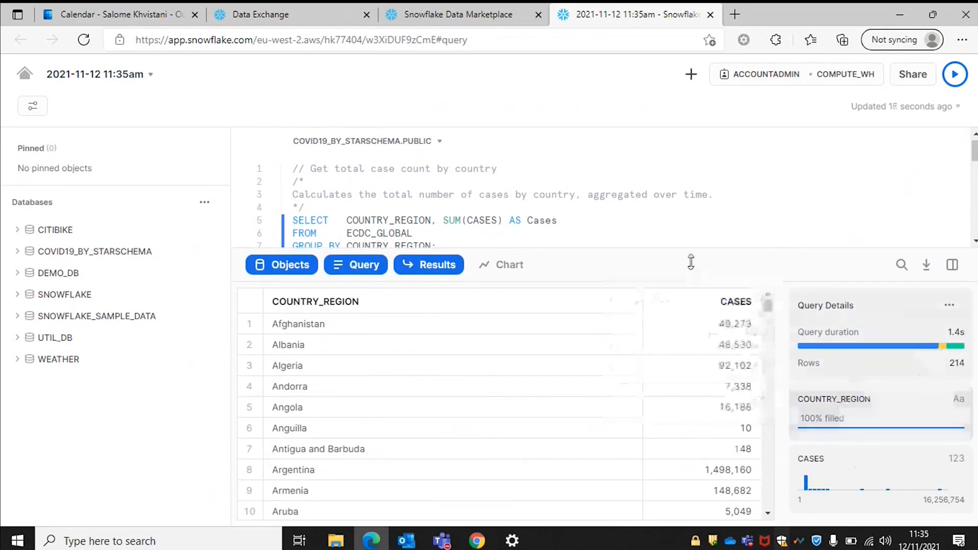
click(683, 247)
drag(682, 246, 704, 403)
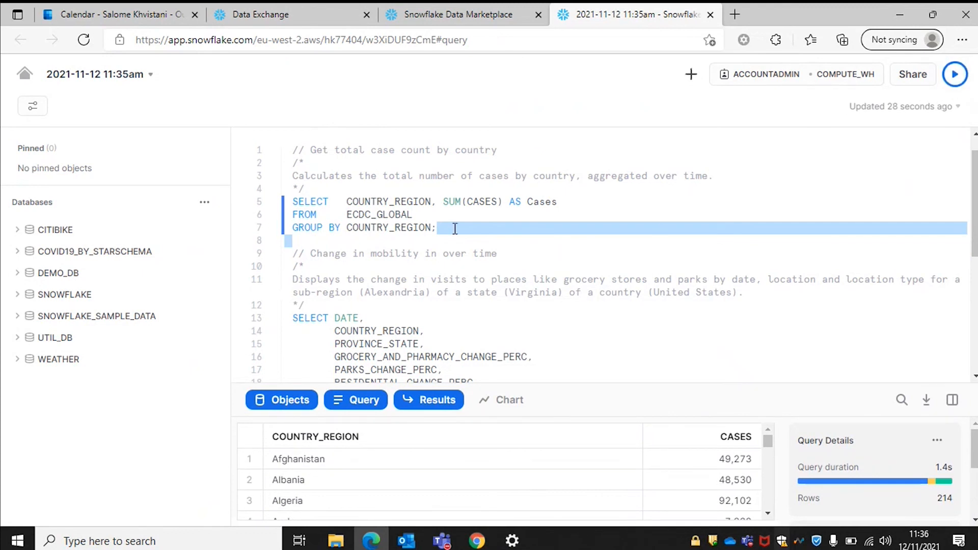
click(21, 75)
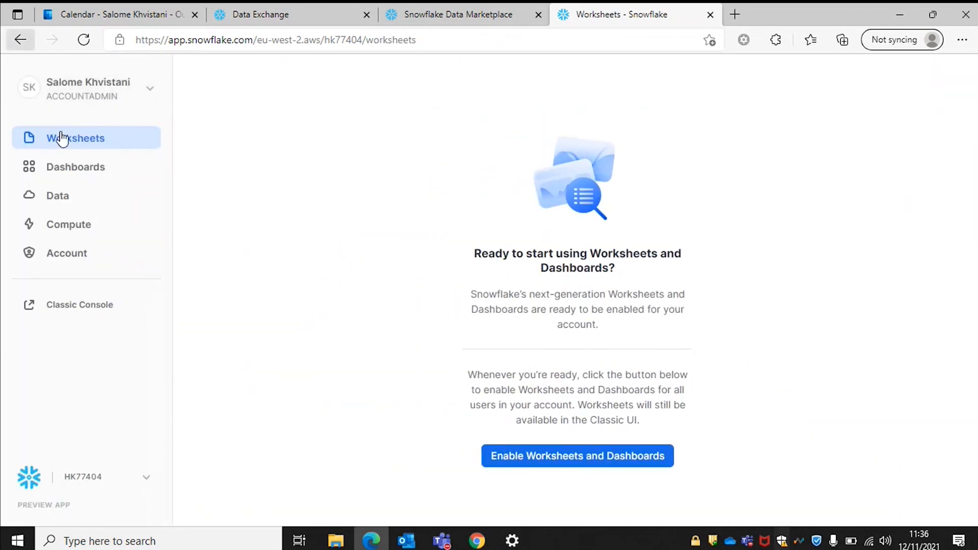
Review the COVID19_BY_STARSCHEMA database details, then return to the COVID-19 marketplace listing tab.
click(72, 197)
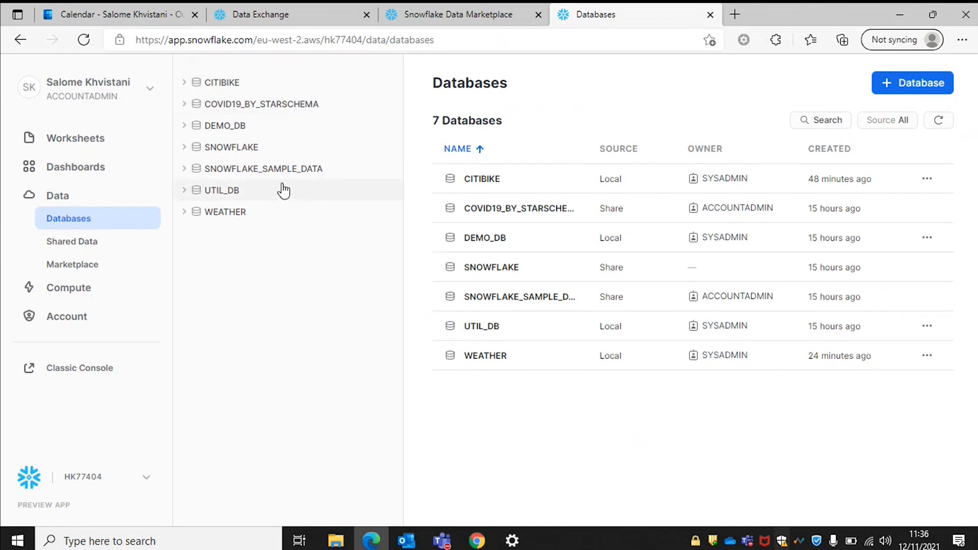
click(314, 107)
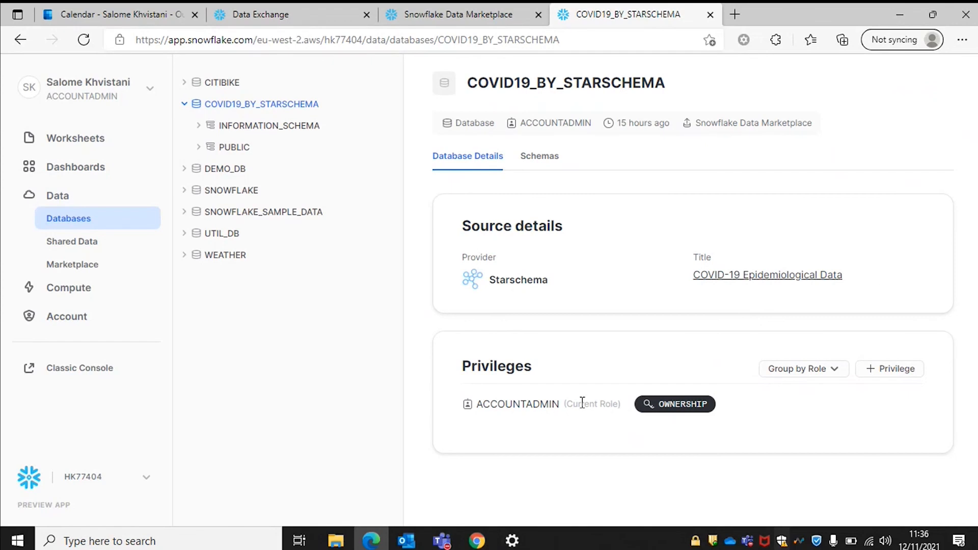
scroll(581, 403, down, 1)
scroll(582, 403, up, 1)
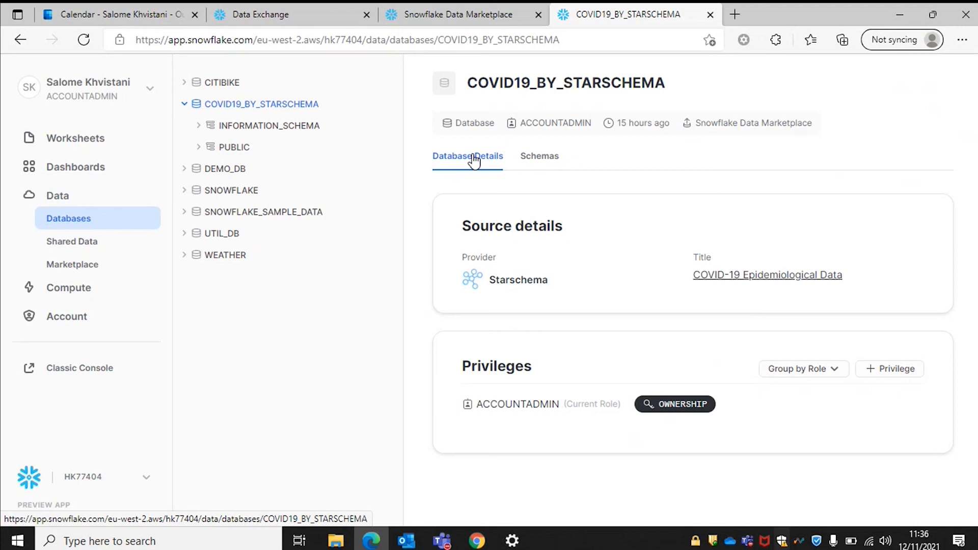
click(451, 21)
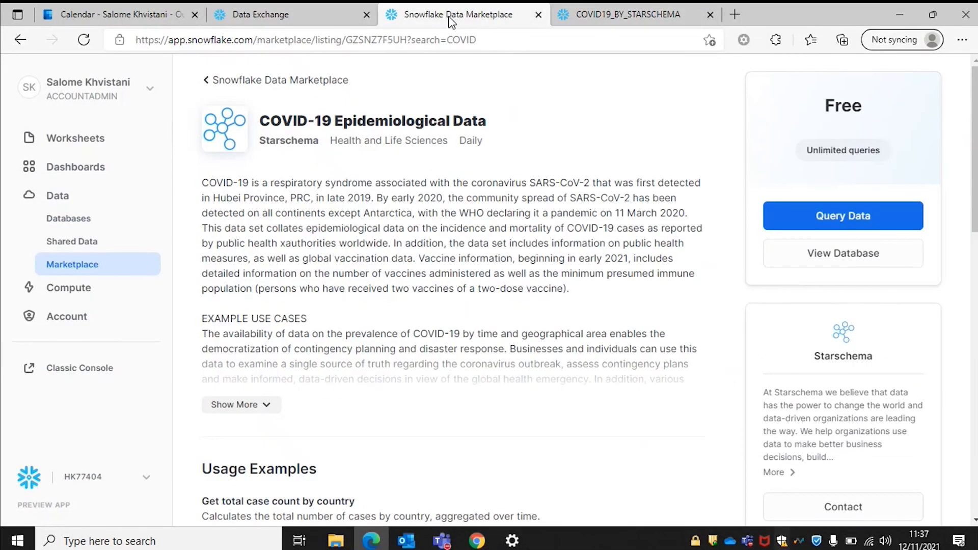
Open the Classic Console worksheet and go to the end of the script.
click(357, 15)
click(348, 108)
scroll(377, 298, down, 20)
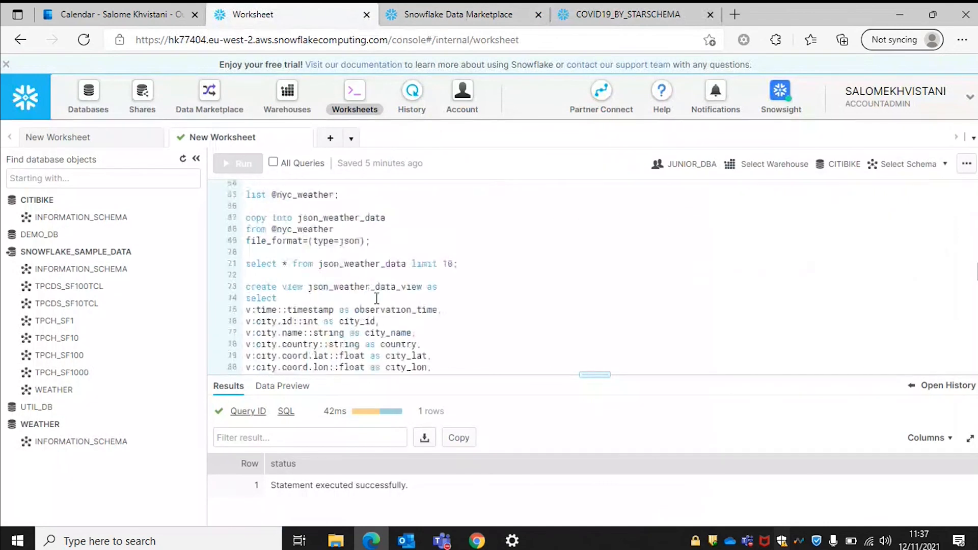
click(323, 368)
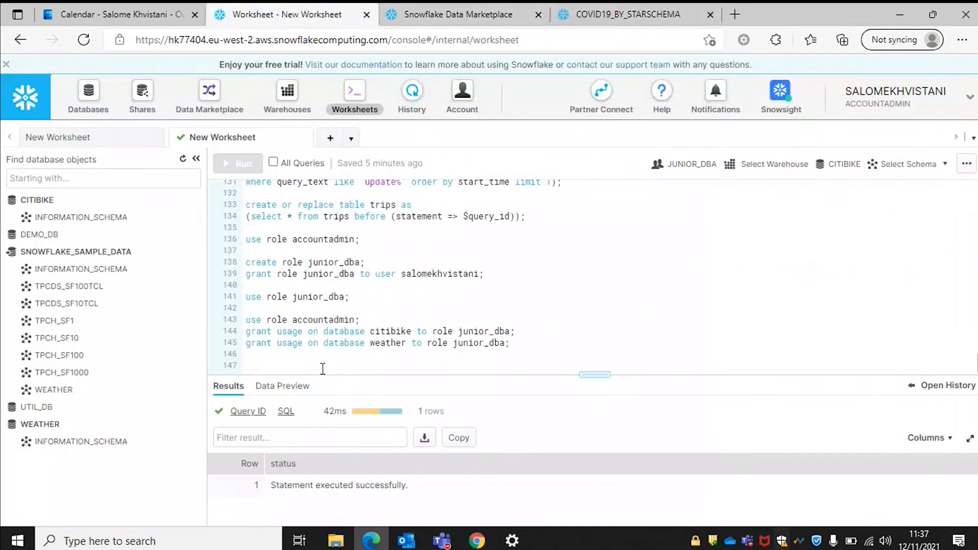
Add and run use role accountadmin, warehouse compute_wh, database weather and schema public.
key(Return)
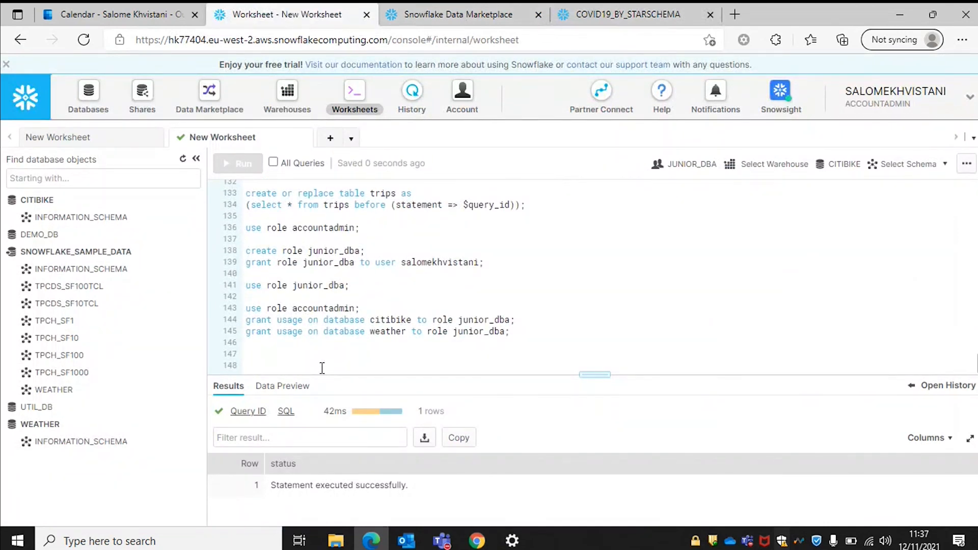
text(use r)
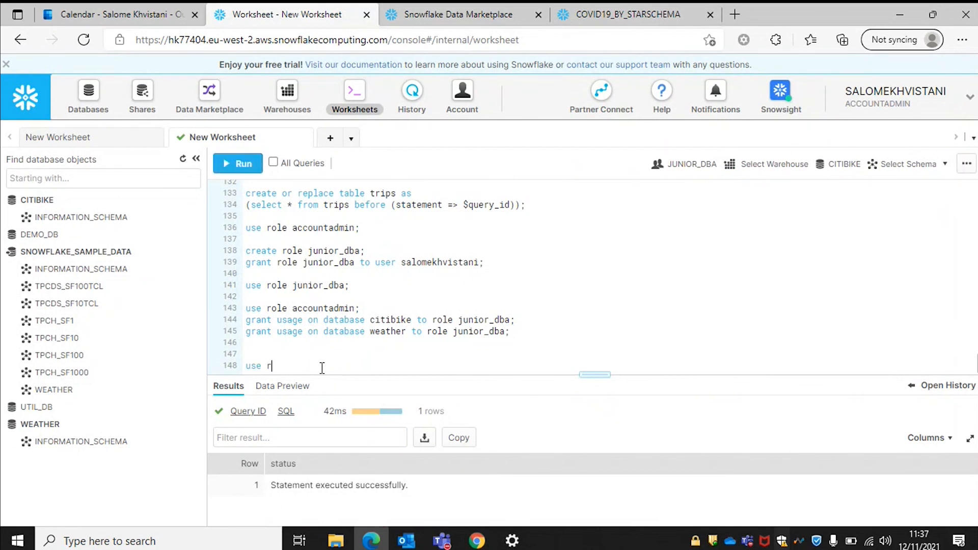
text(ole accountadmin;)
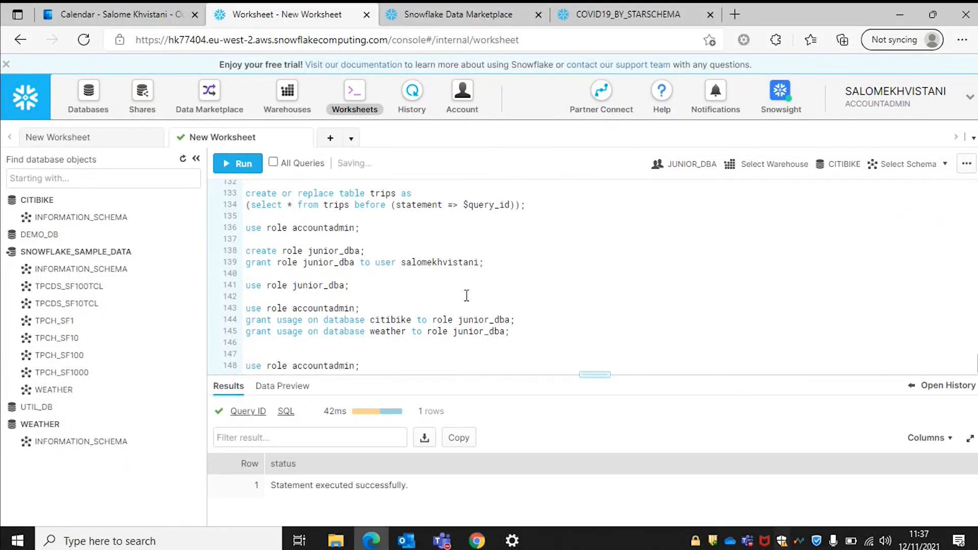
key(Return)
text(use)
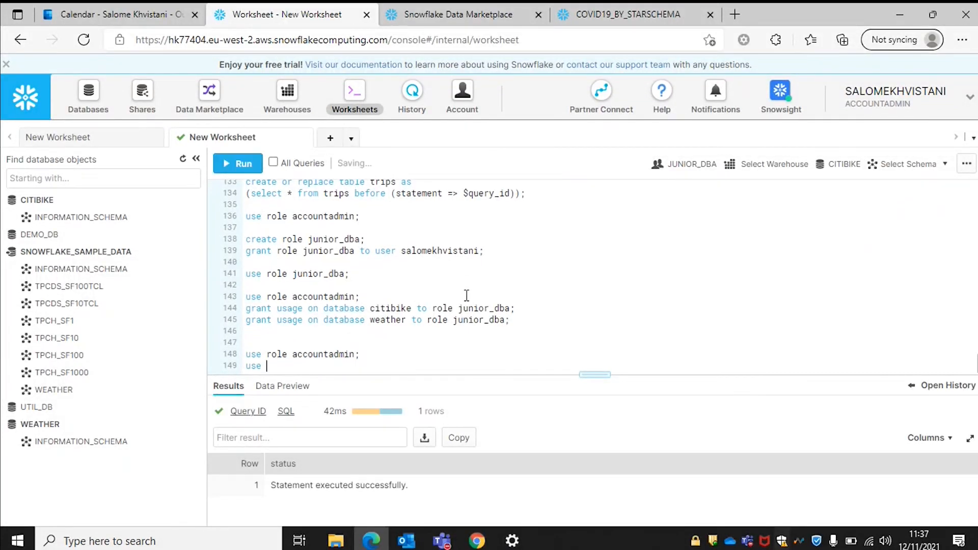
text( warehouse comp)
key(BackSpace)
text(ute_wh;)
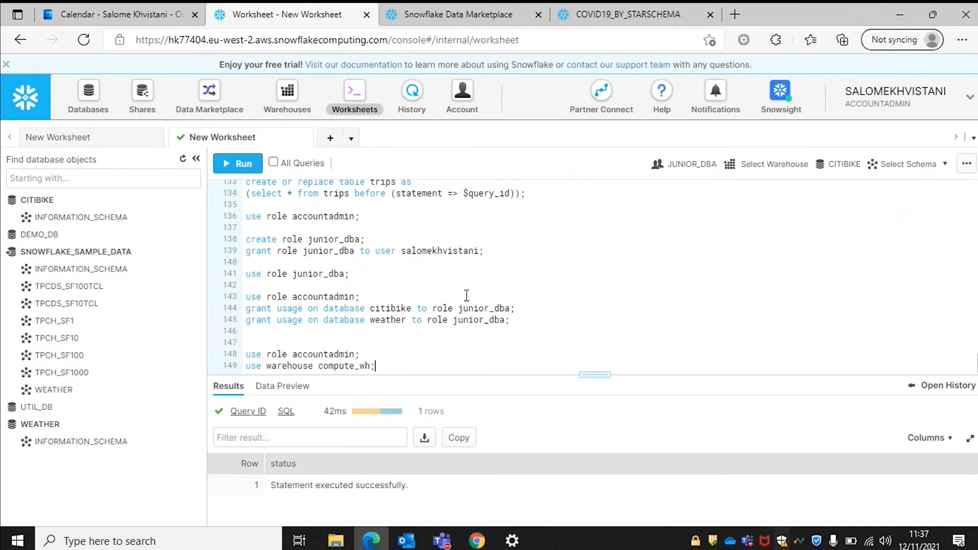
key(Return)
text(use d)
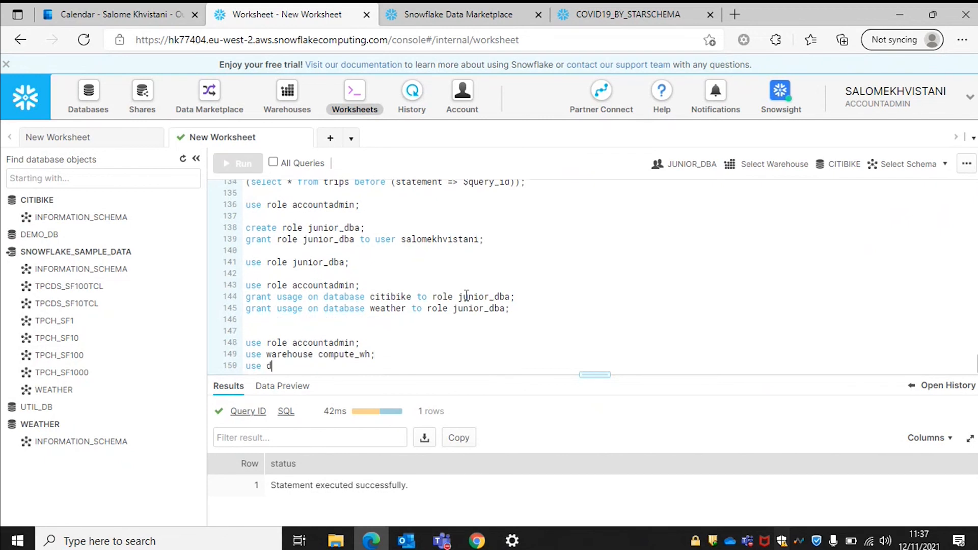
text(atabase weather;)
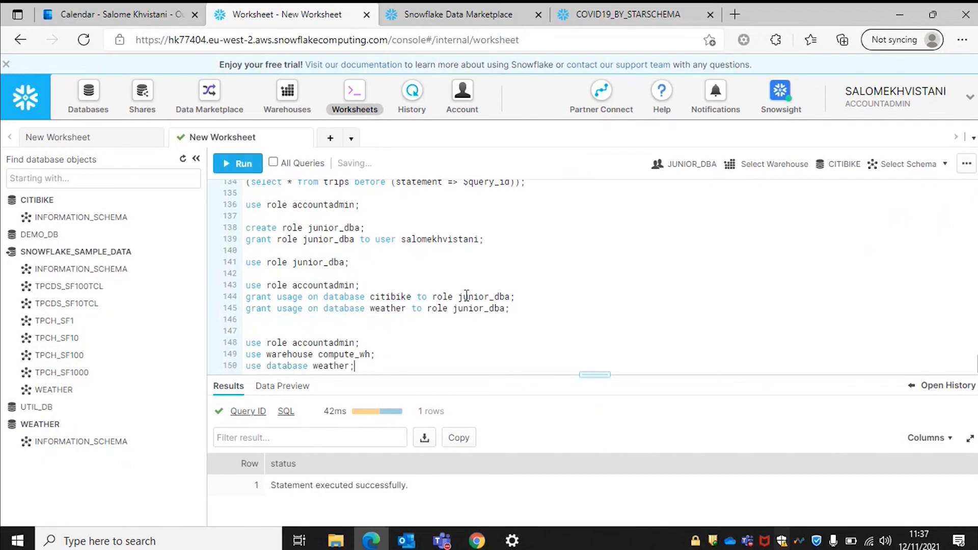
key(Return)
text(use sche)
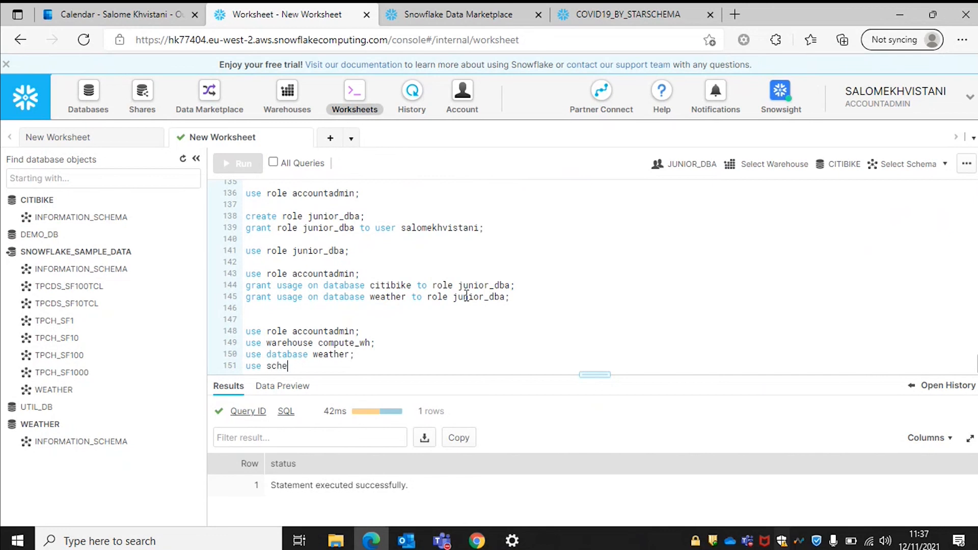
text(ma public;)
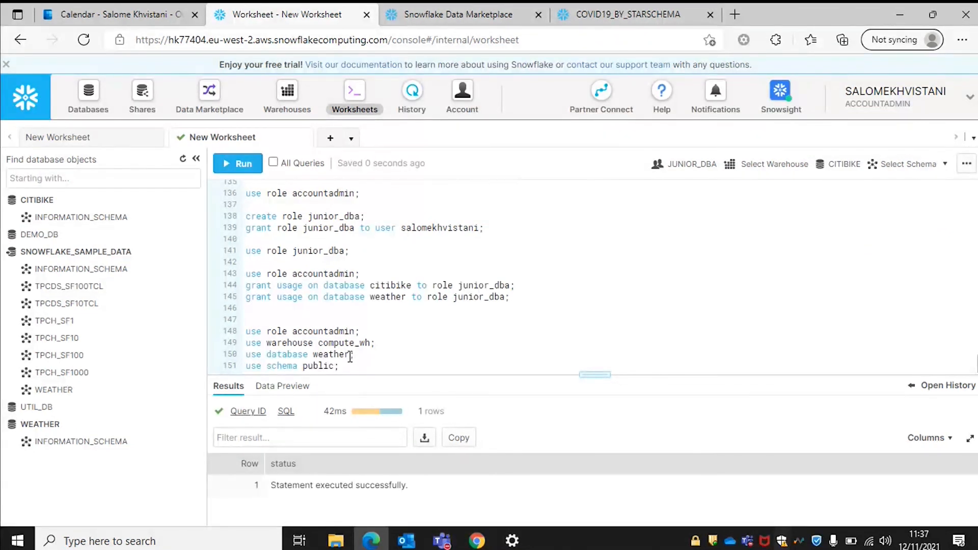
drag(349, 366, 218, 322)
key(ctrl+Return)
Write cleanup statements dropping share trips_share and database citibike if they exist.
click(363, 367)
key(Return)
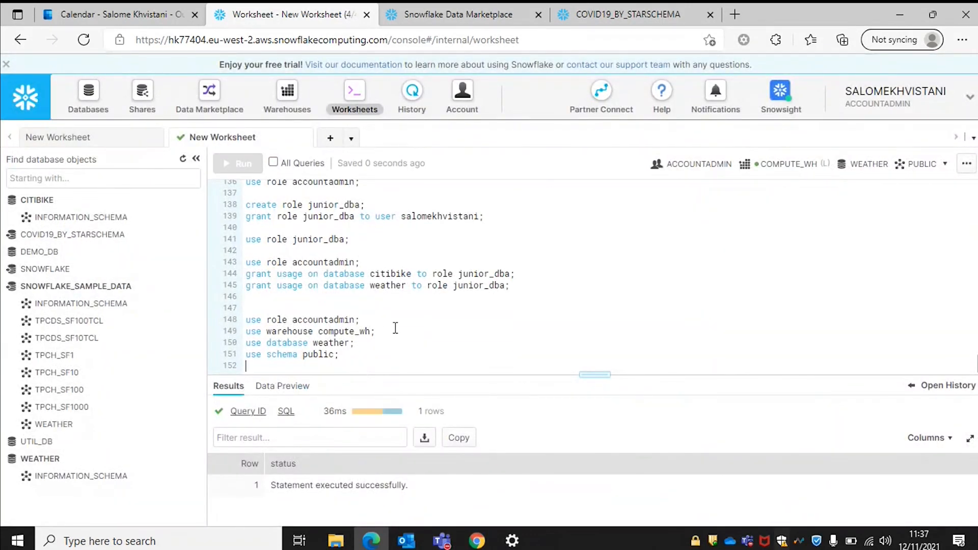
key(Return)
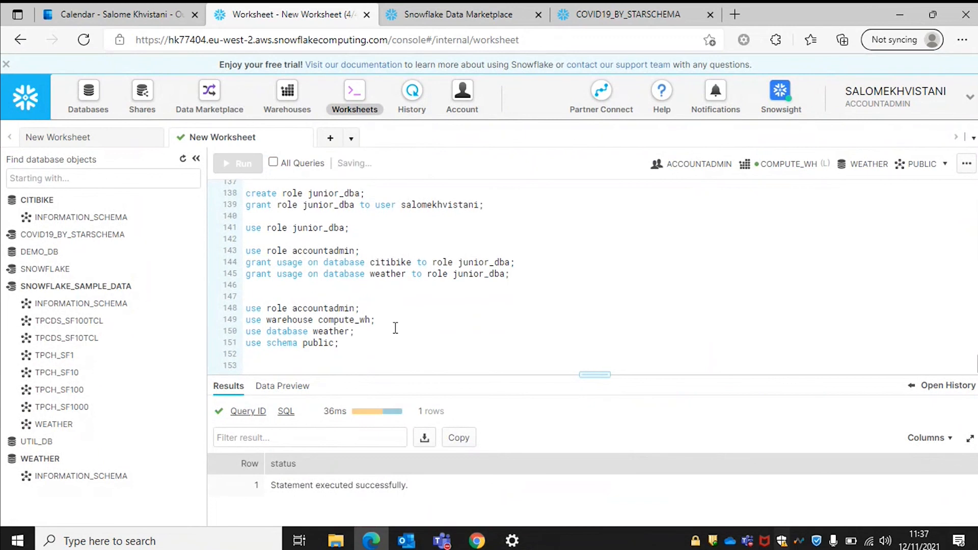
text(drop share if exists tr)
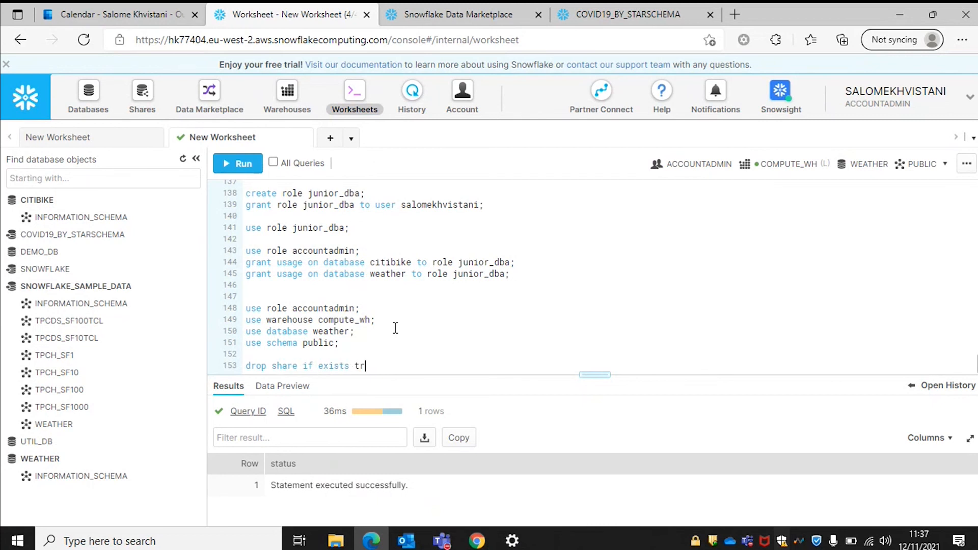
text(ips_share;)
key(ctrl+Return)
text(drop )
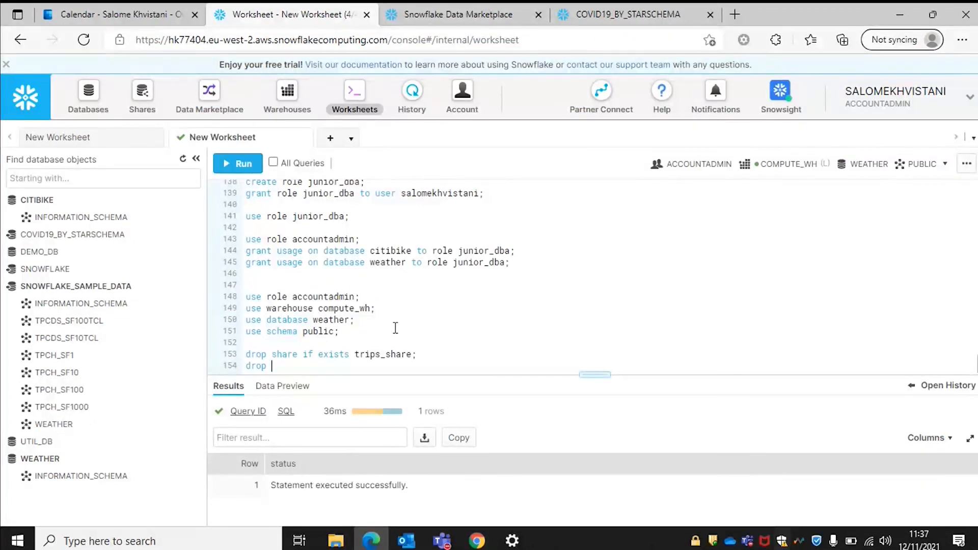
text(database if exists citibike;)
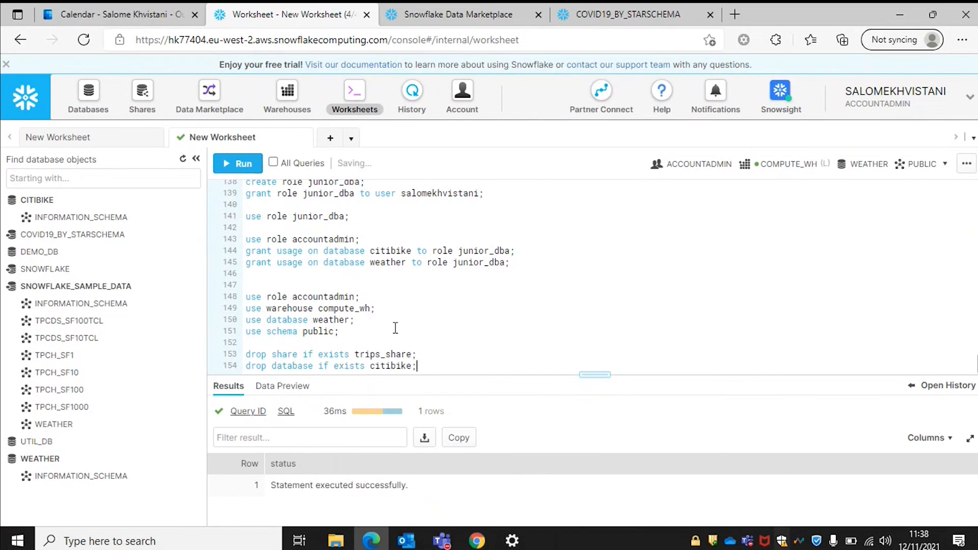
key(Return)
Duplicate the citibike drop line and change it to drop database weather.
drag(422, 356, 246, 354)
key(ctrl+c)
click(258, 365)
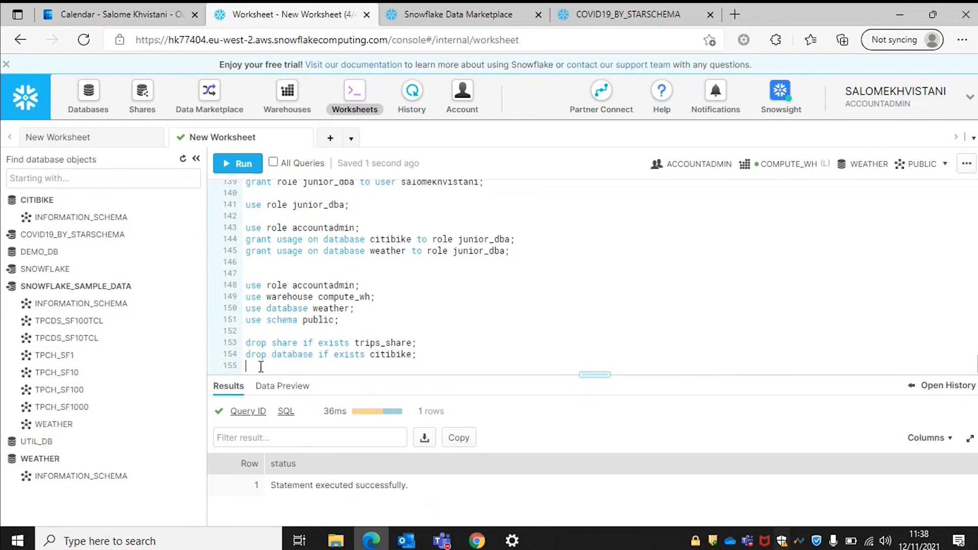
key(ctrl+v)
double_click(374, 365)
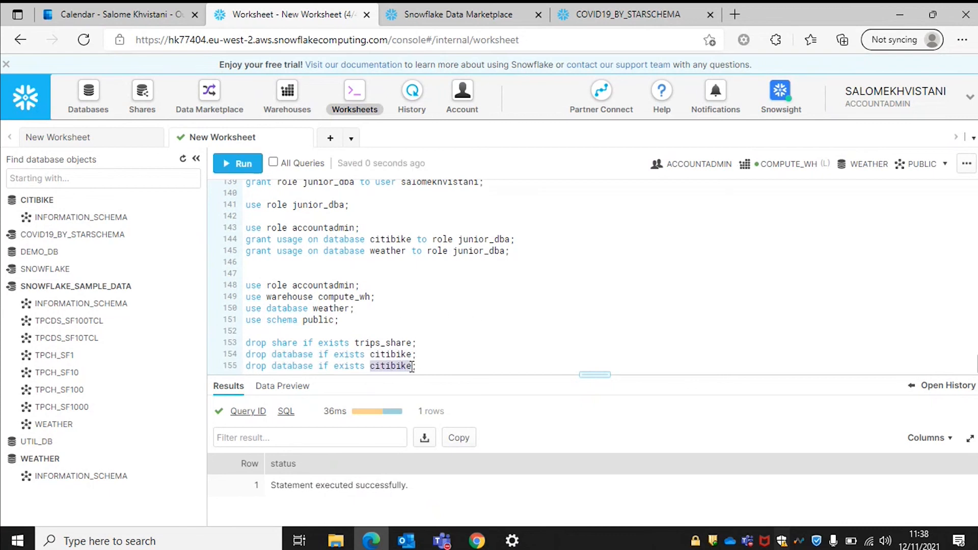
text(weather)
key(End)
key(Return)
Add drops for warehouse analytics_wh and role junior_dba, then run all five statements.
text(drop warehouse if exists an)
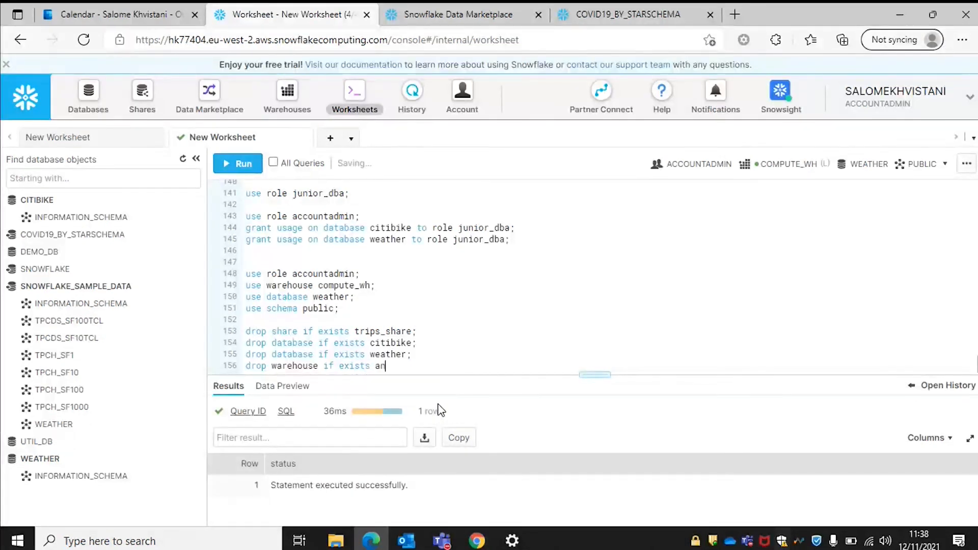
text(alytics_wh;)
key(Return)
text(drop role if e)
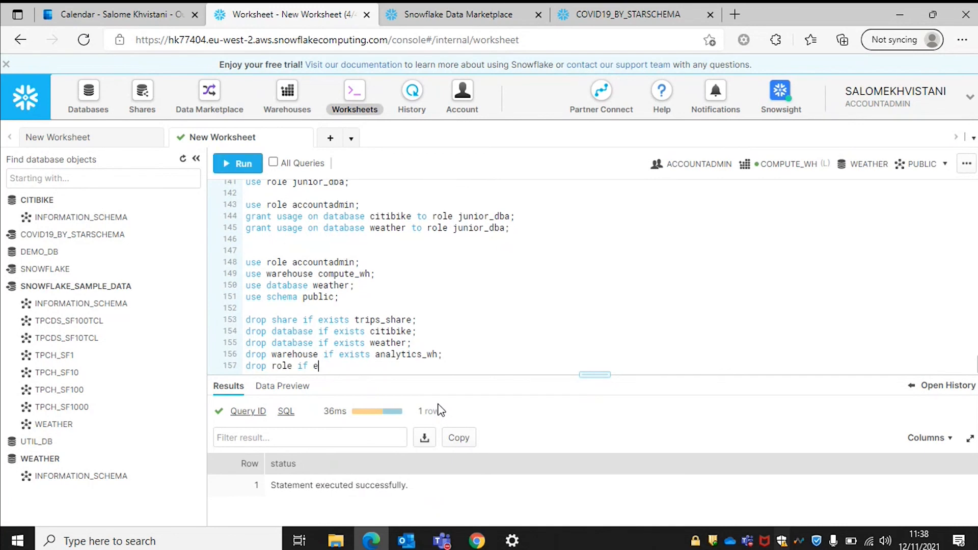
text(xists junior_dba;)
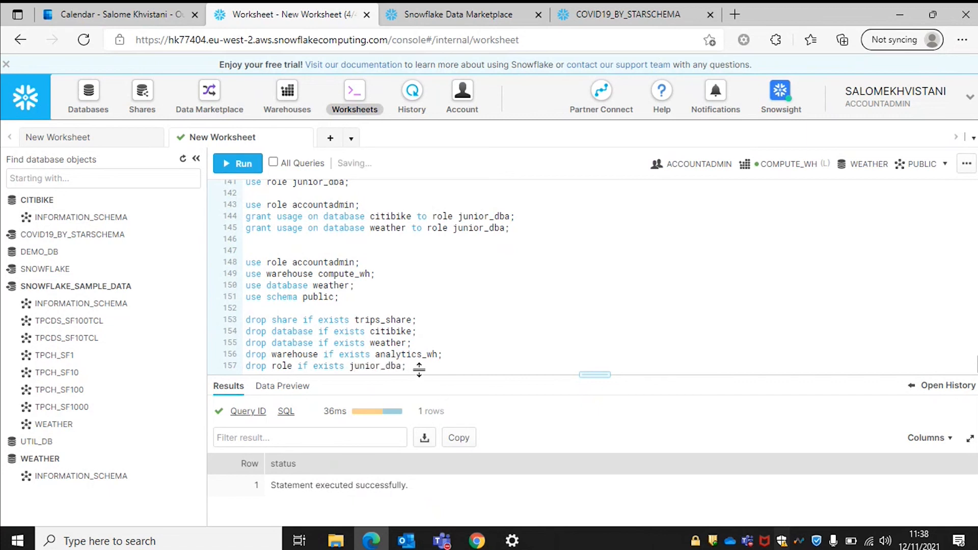
drag(415, 366, 246, 319)
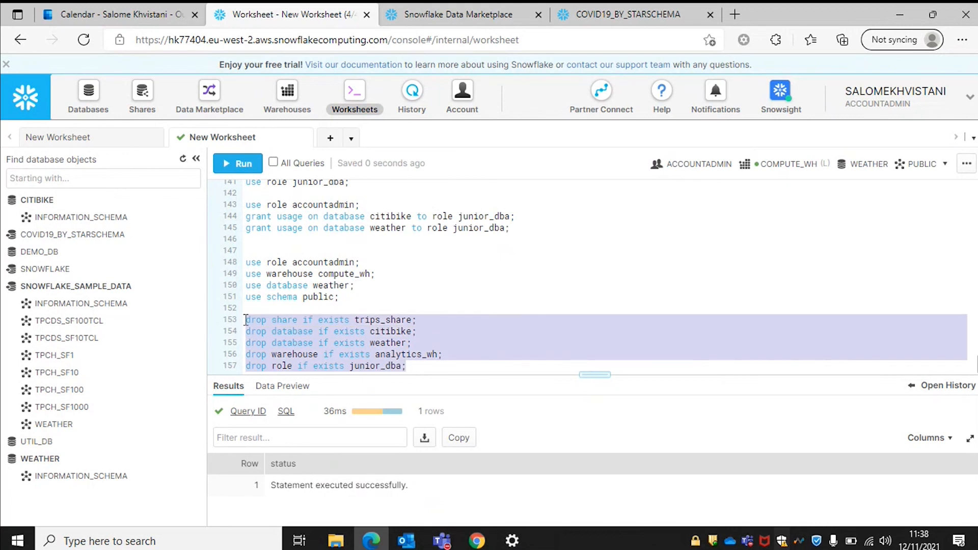
key(ctrl+Return)
key(Return)
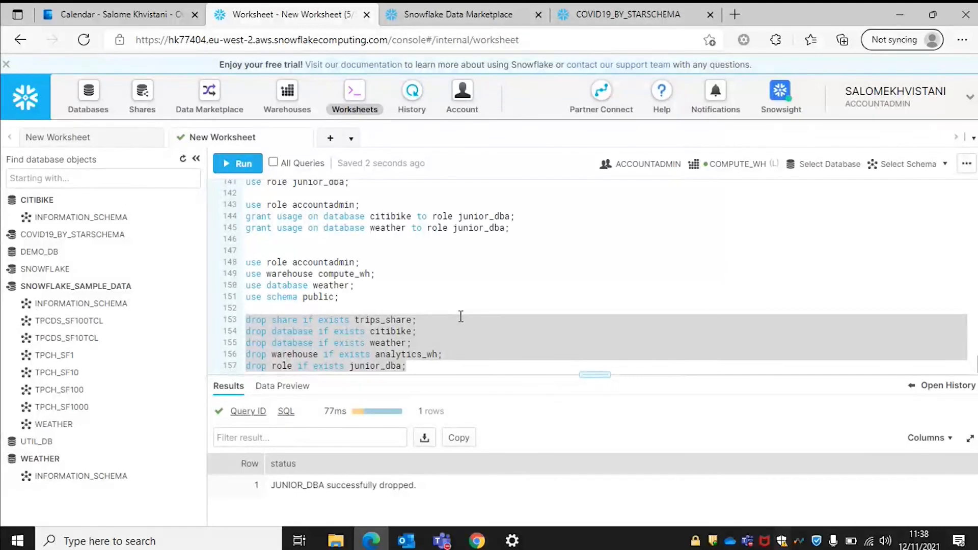
click(461, 367)
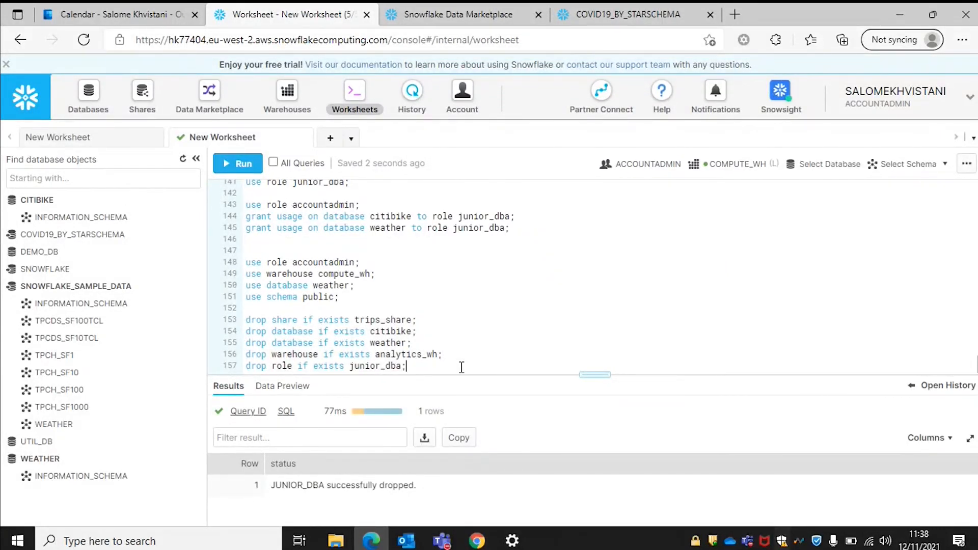